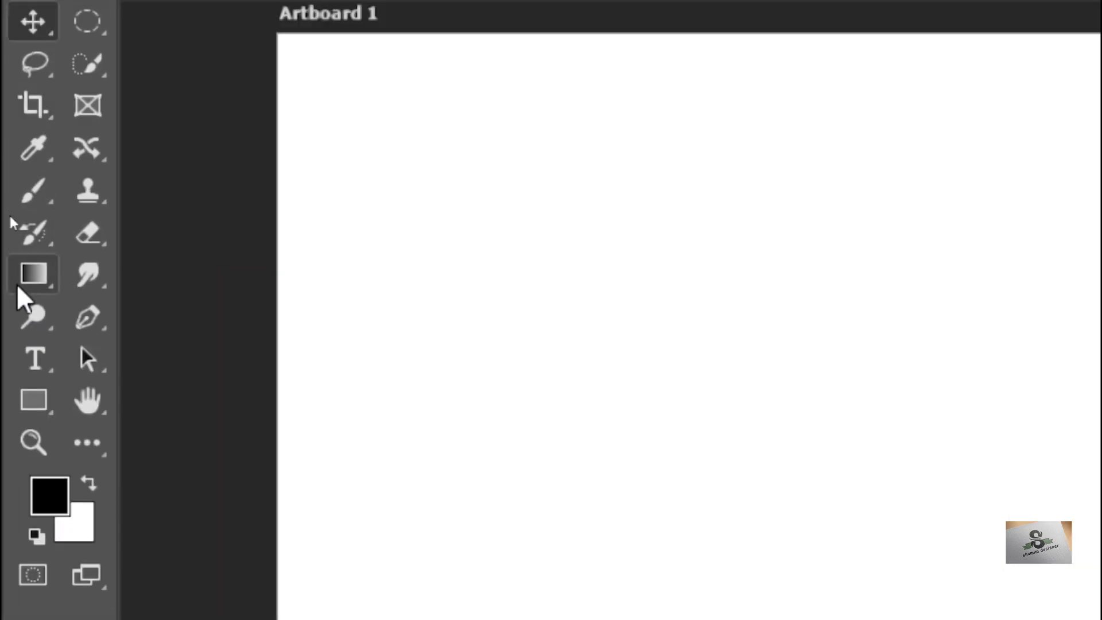
- Select the Horizontal Type Tool from the type tool group
click(43, 363)
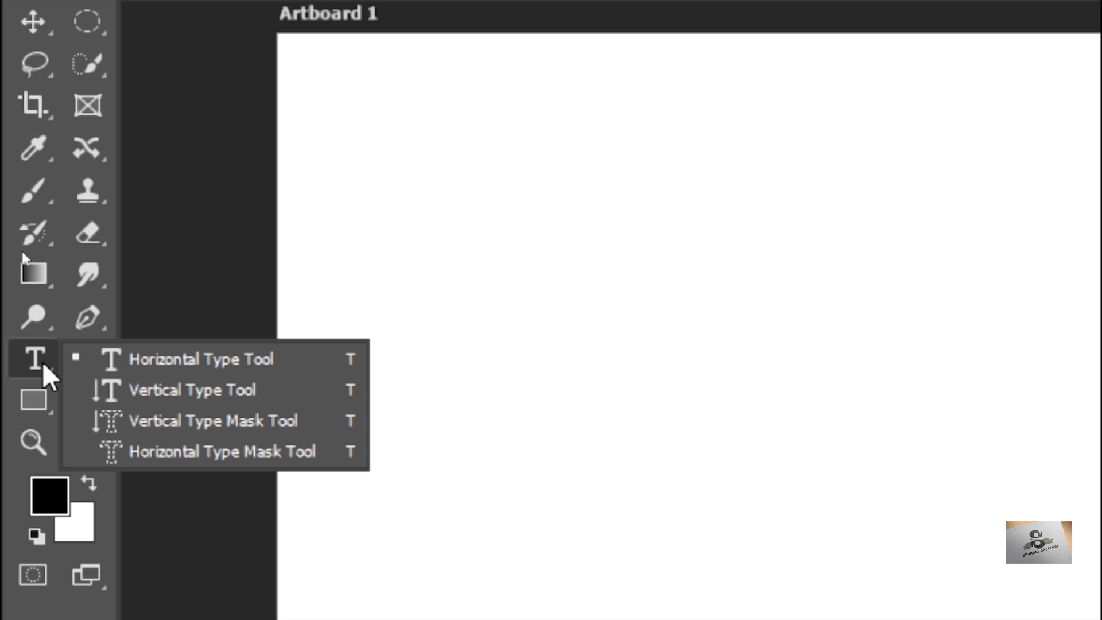
click(119, 425)
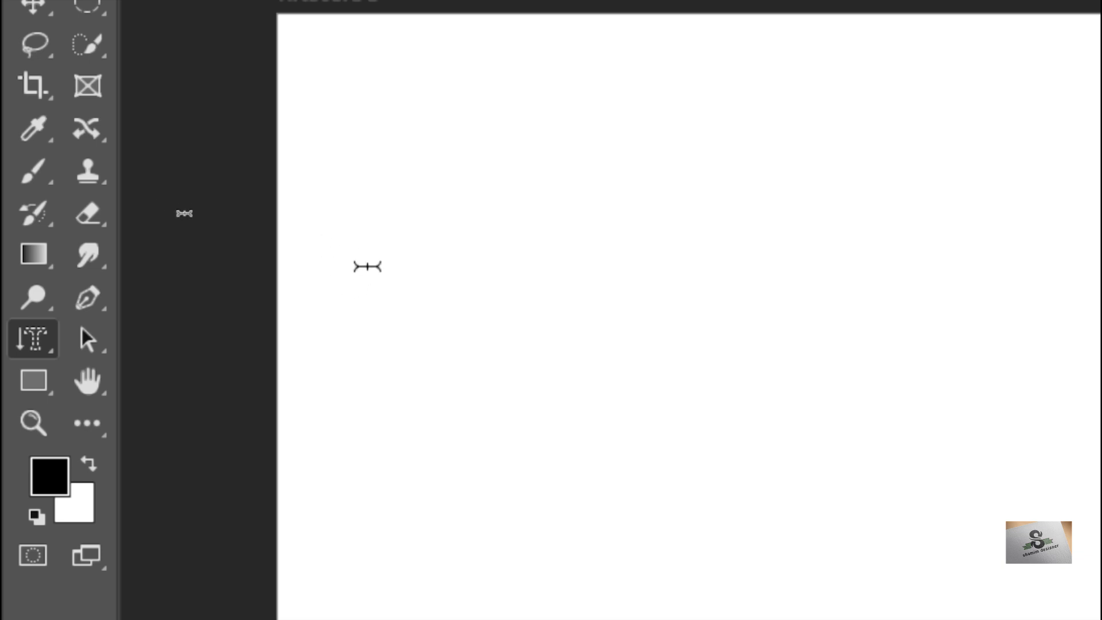
key(shift+t)
key(shift+t)
key(shift+t)
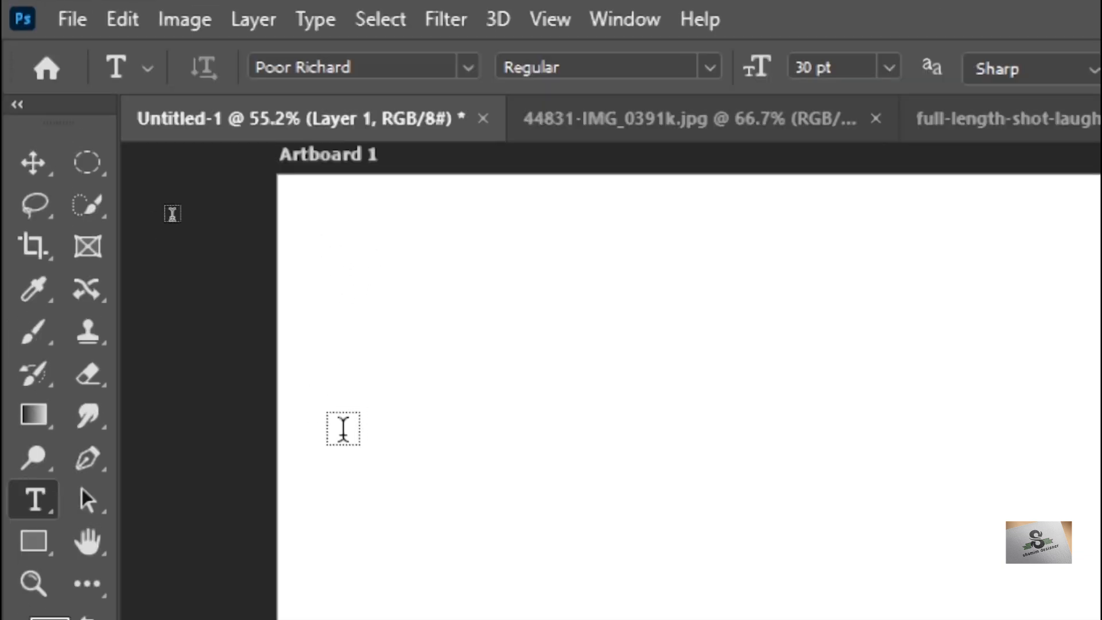
key(shift+t)
key(shift+t)
key(shift+t)
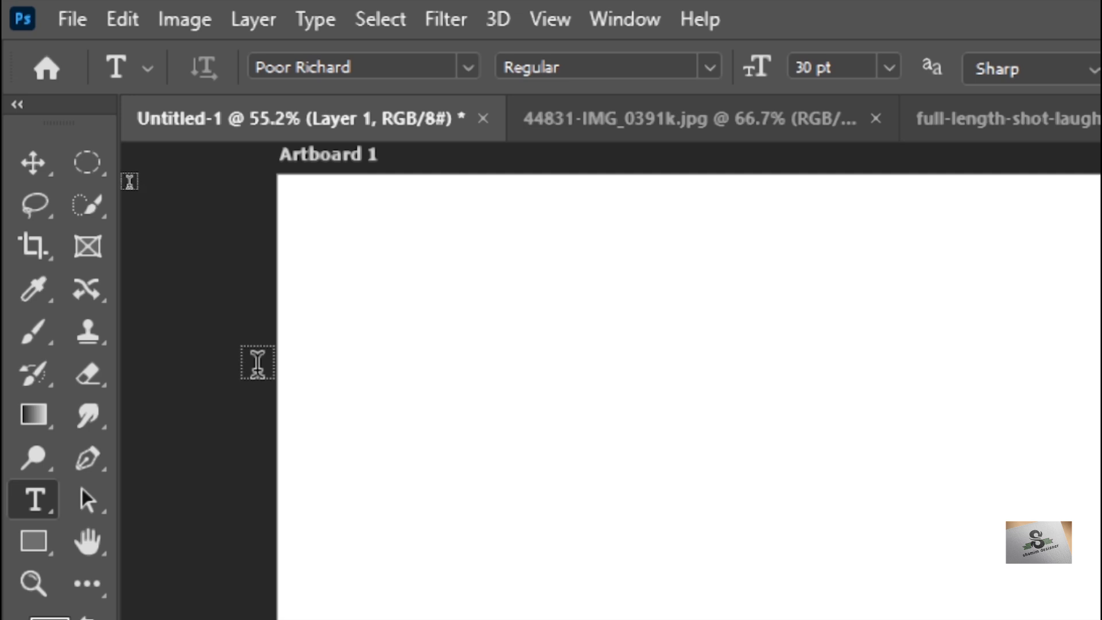
right_click(34, 508)
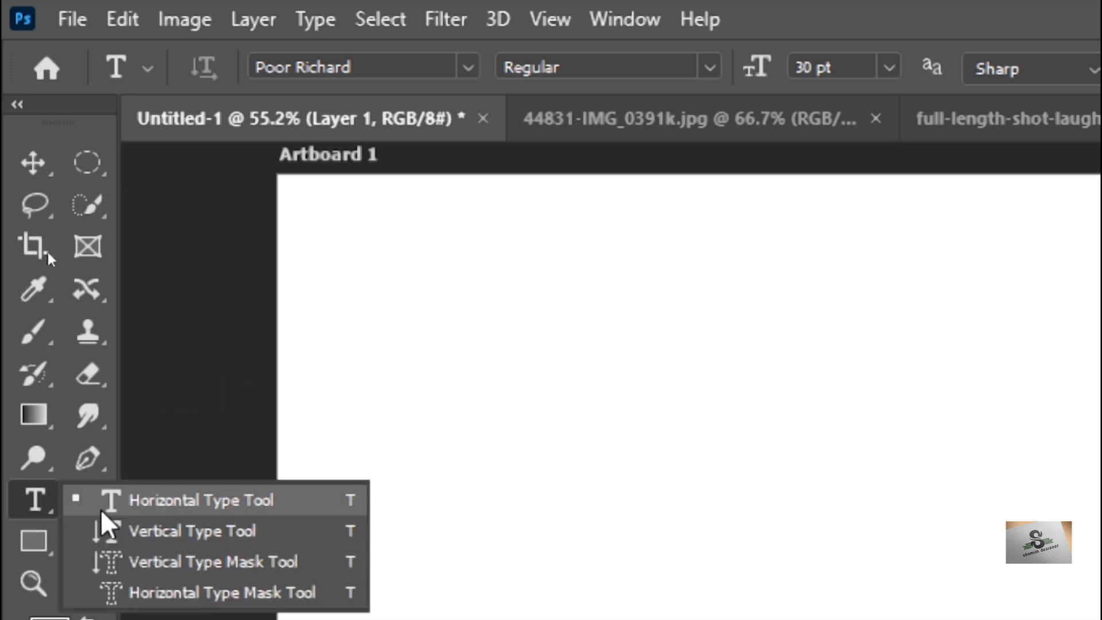
click(36, 502)
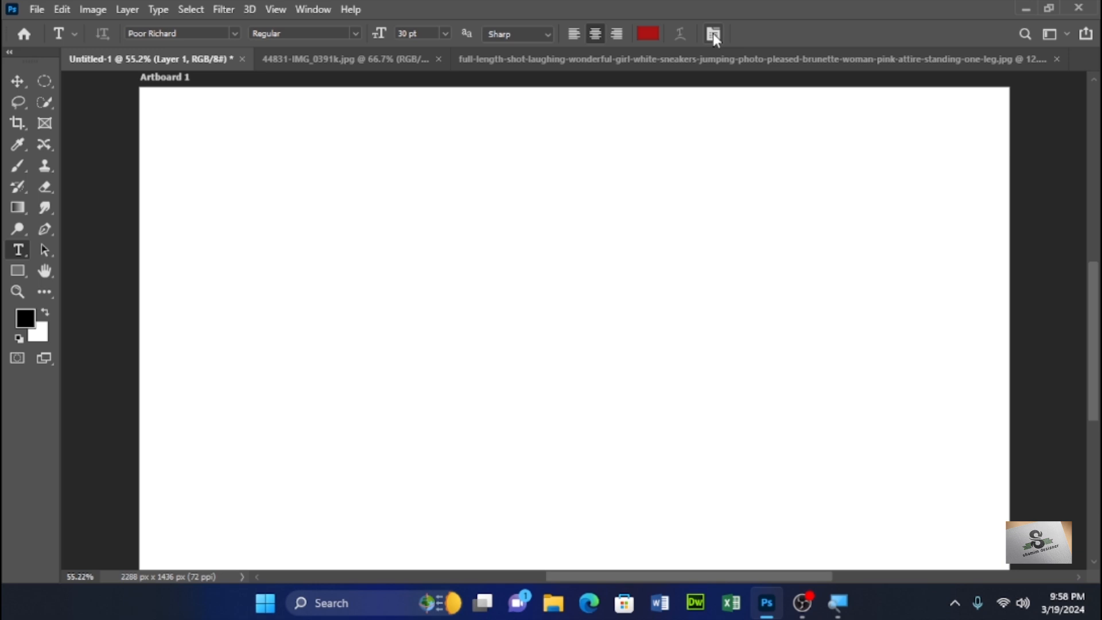
- Open the Character panel and move it over the canvas
click(713, 33)
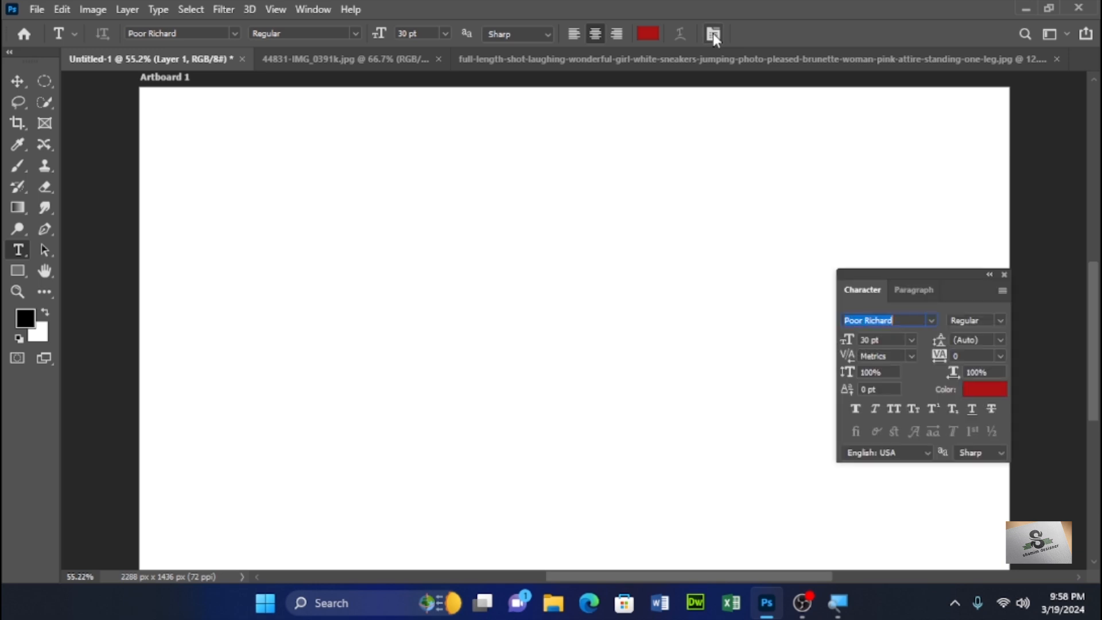
click(310, 10)
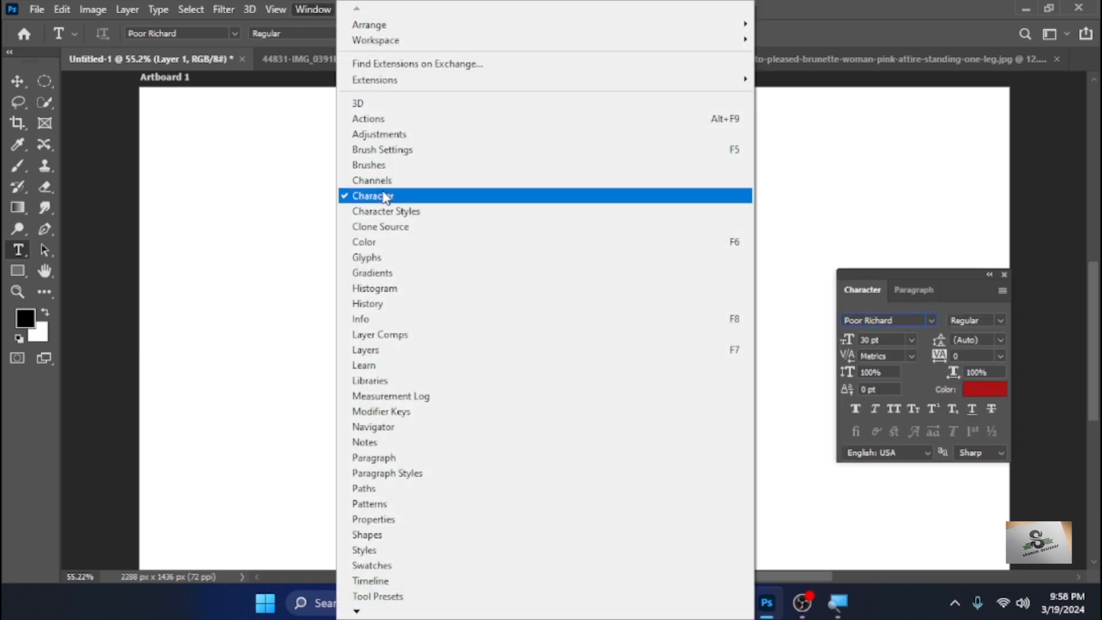
click(836, 13)
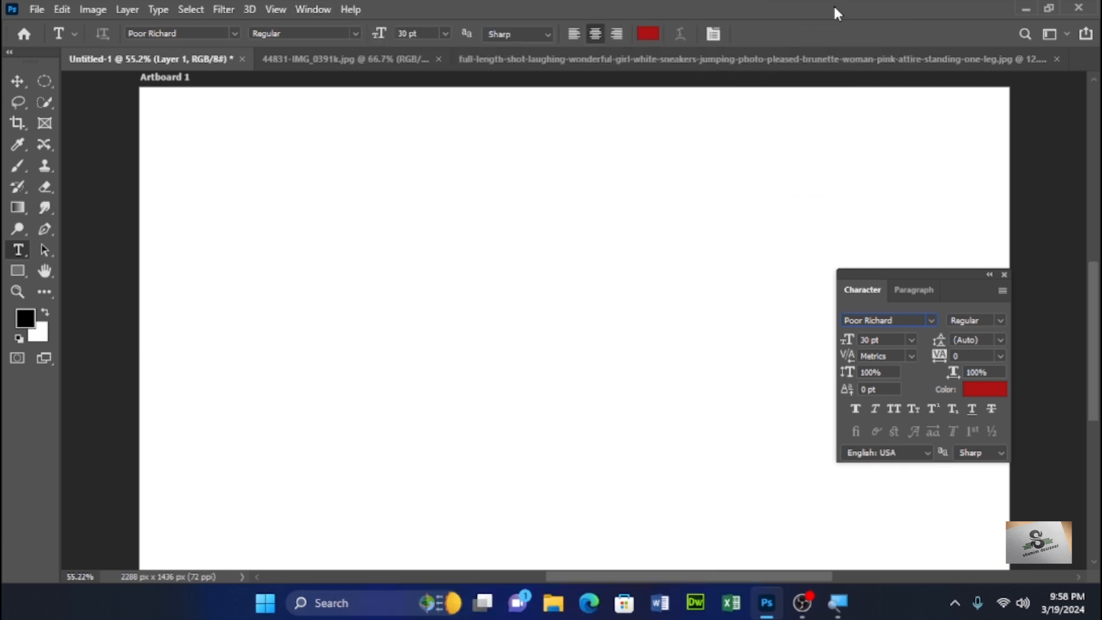
drag(901, 275, 745, 161)
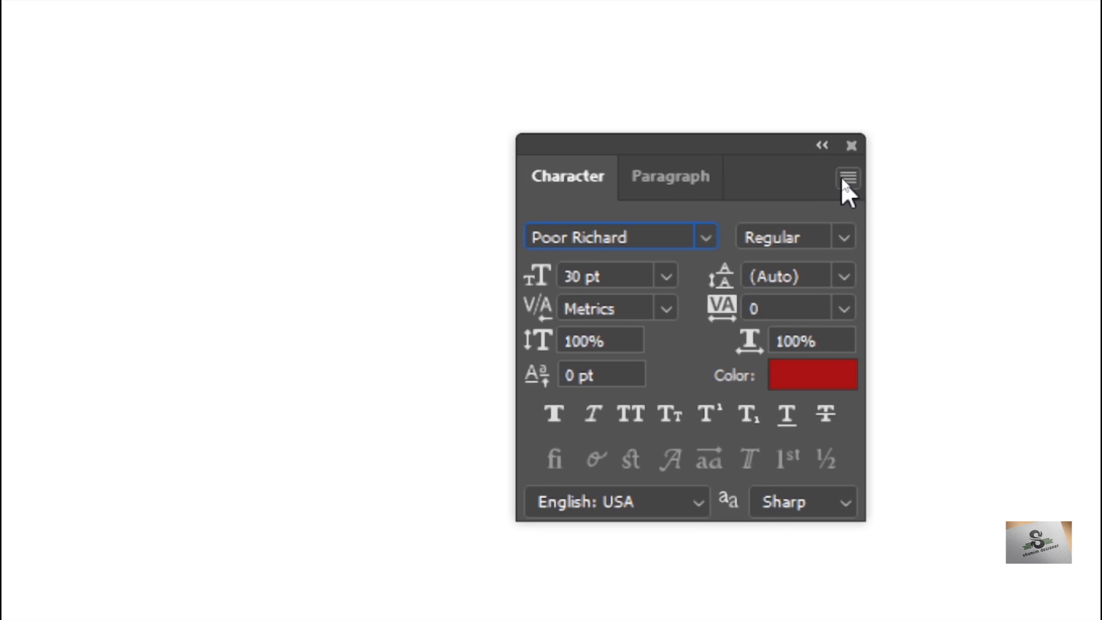
- Reset the Character panel settings and move the panel toward the canvas's right edge
click(843, 179)
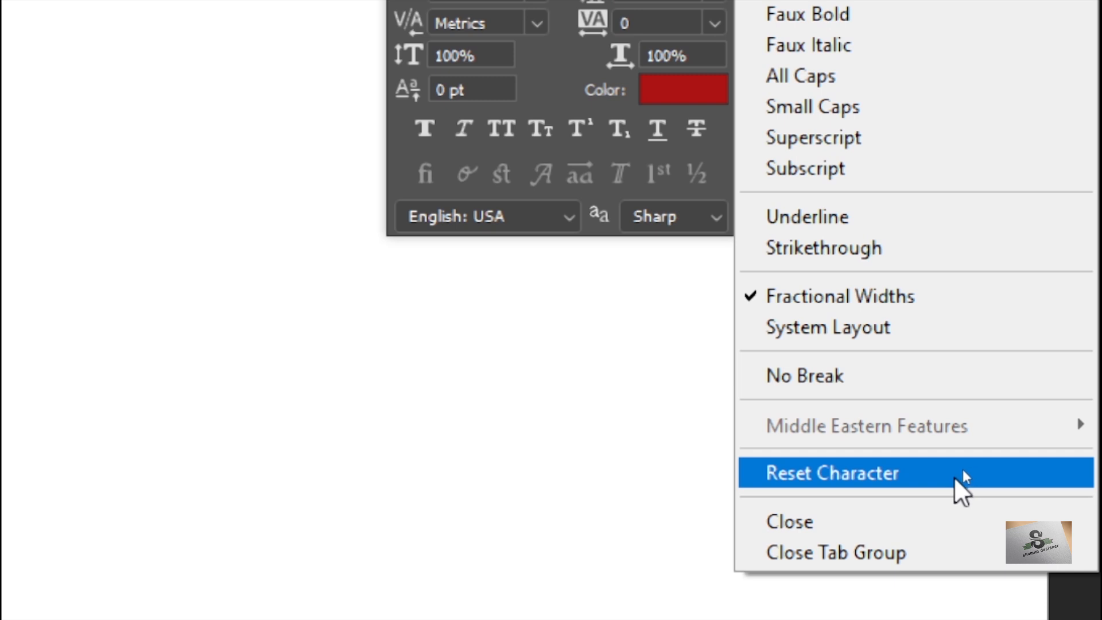
click(959, 474)
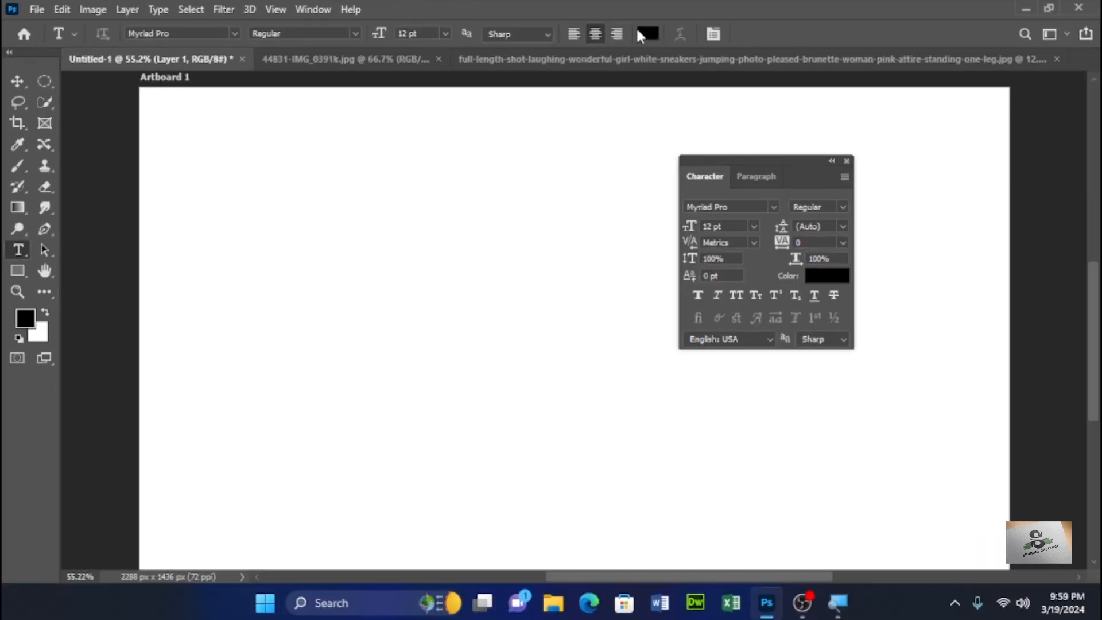
drag(794, 162, 976, 155)
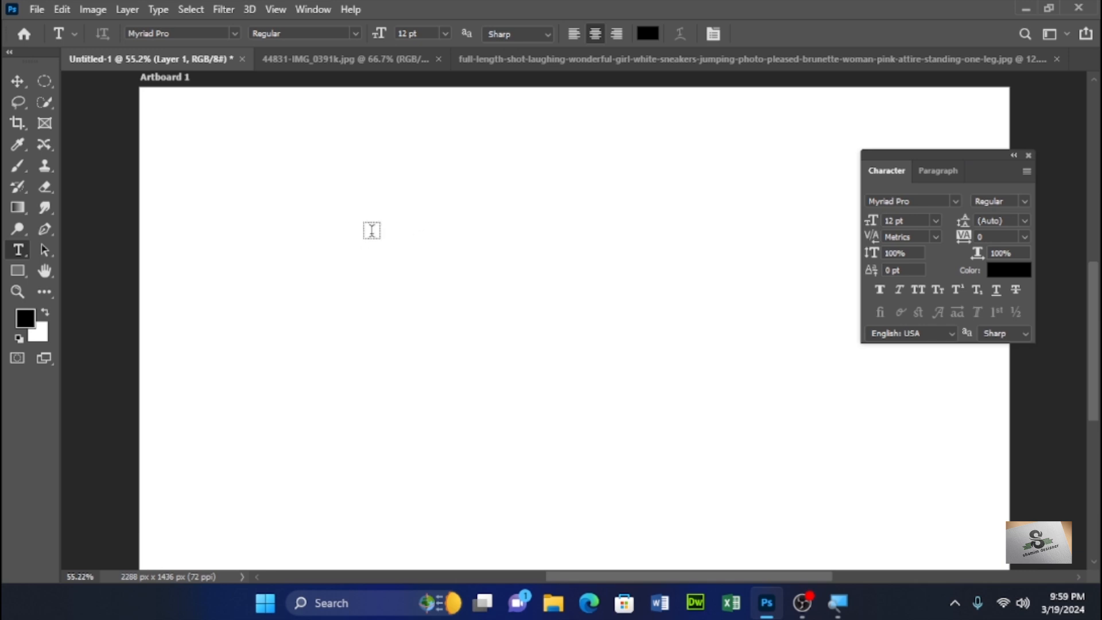
- Start a text layer in the canvas's upper left area and set the font size to 72 pt
click(362, 205)
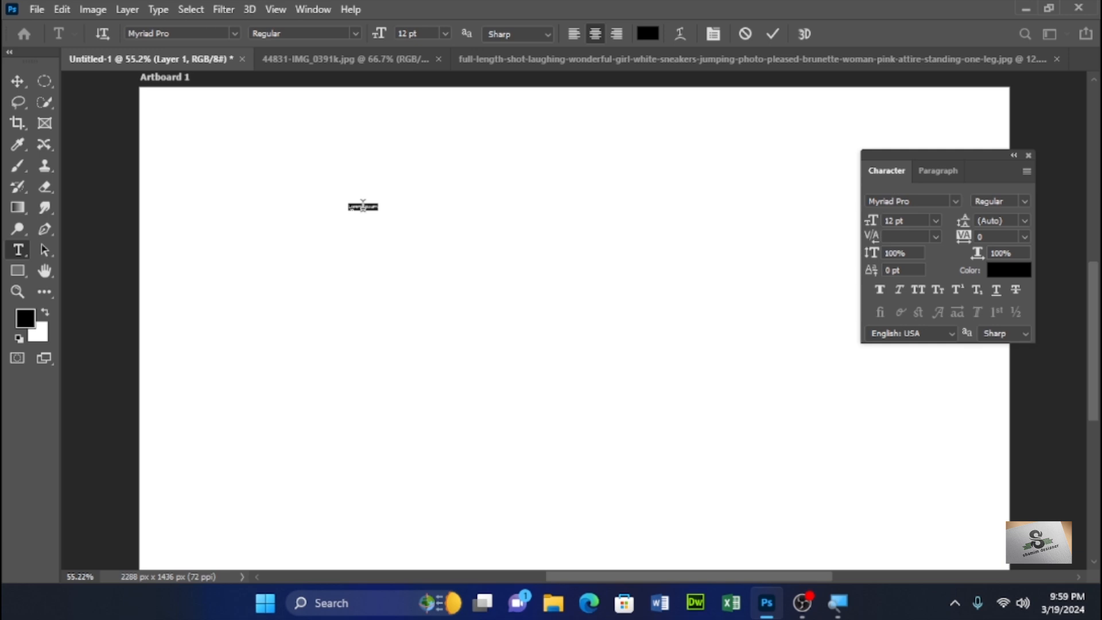
click(444, 35)
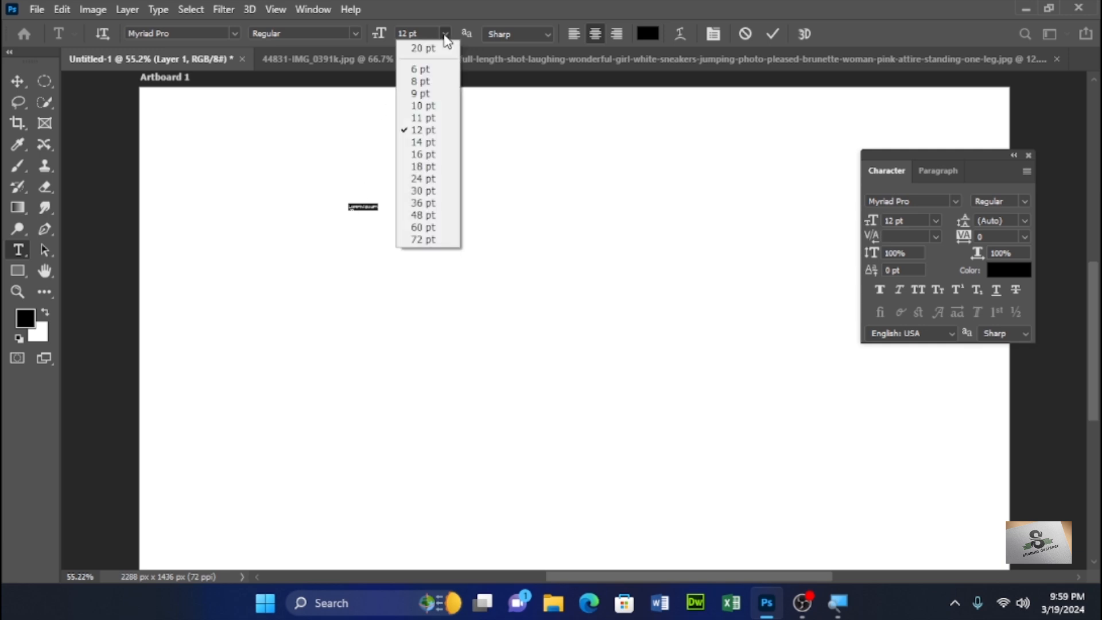
click(425, 240)
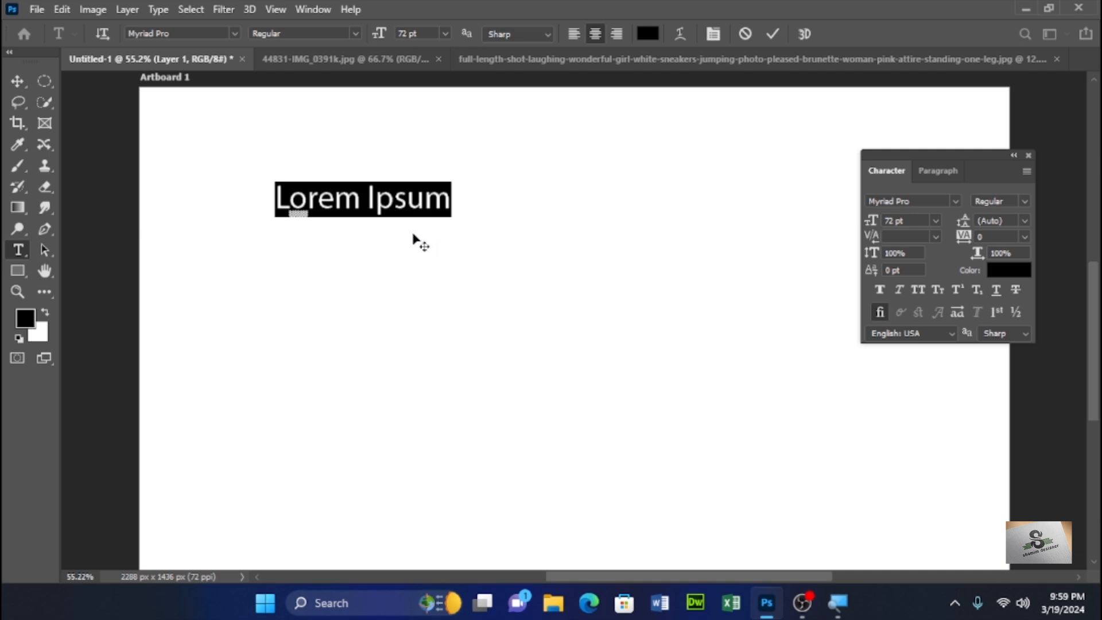
- Try a glyph alternate for the letter o in the placeholder text
mouse_move(310, 201)
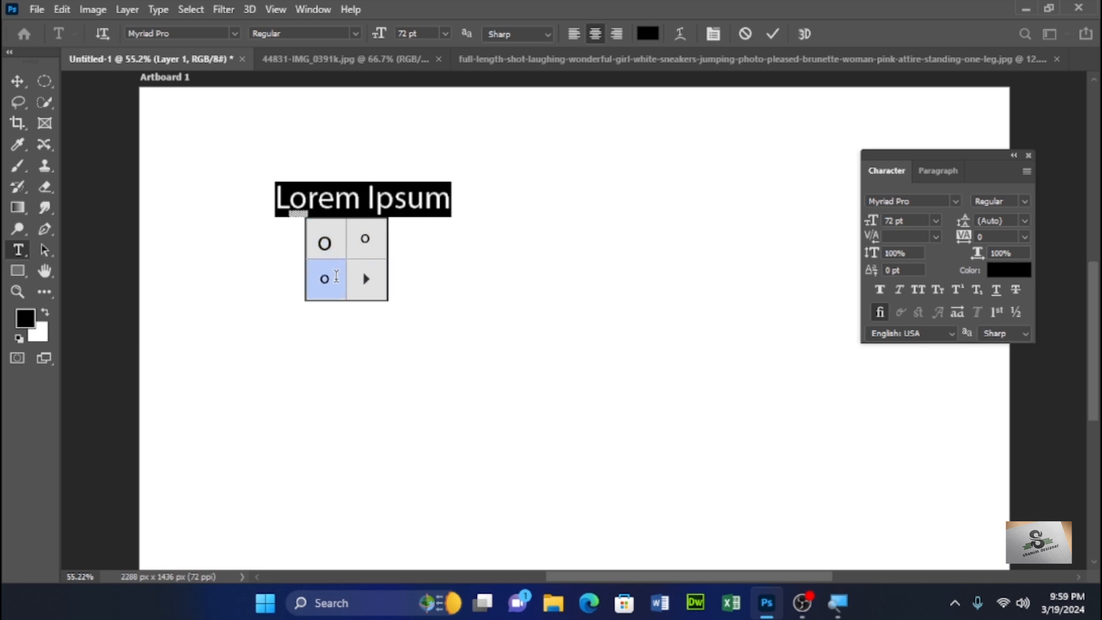
click(364, 239)
mouse_move(303, 203)
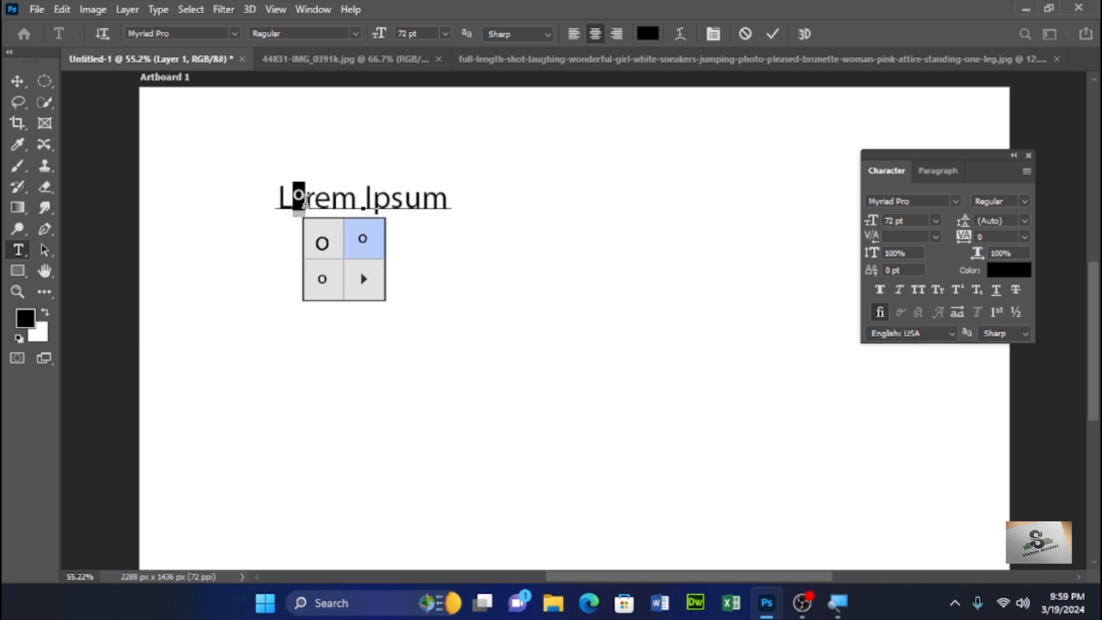
click(323, 244)
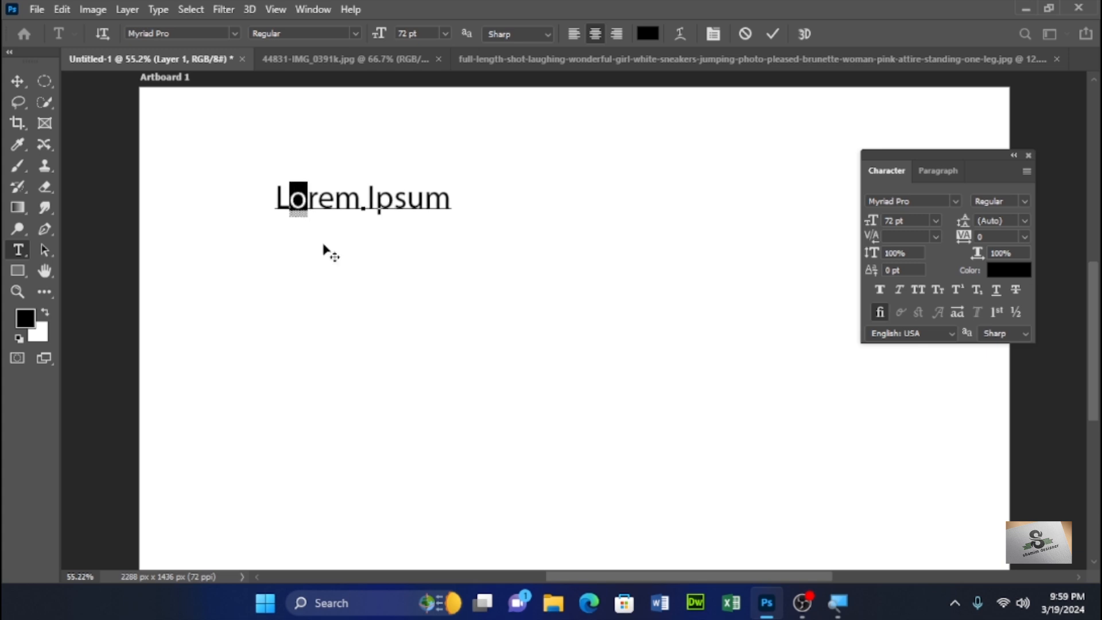
- Replace the placeholder text with Text Tool
click(448, 200)
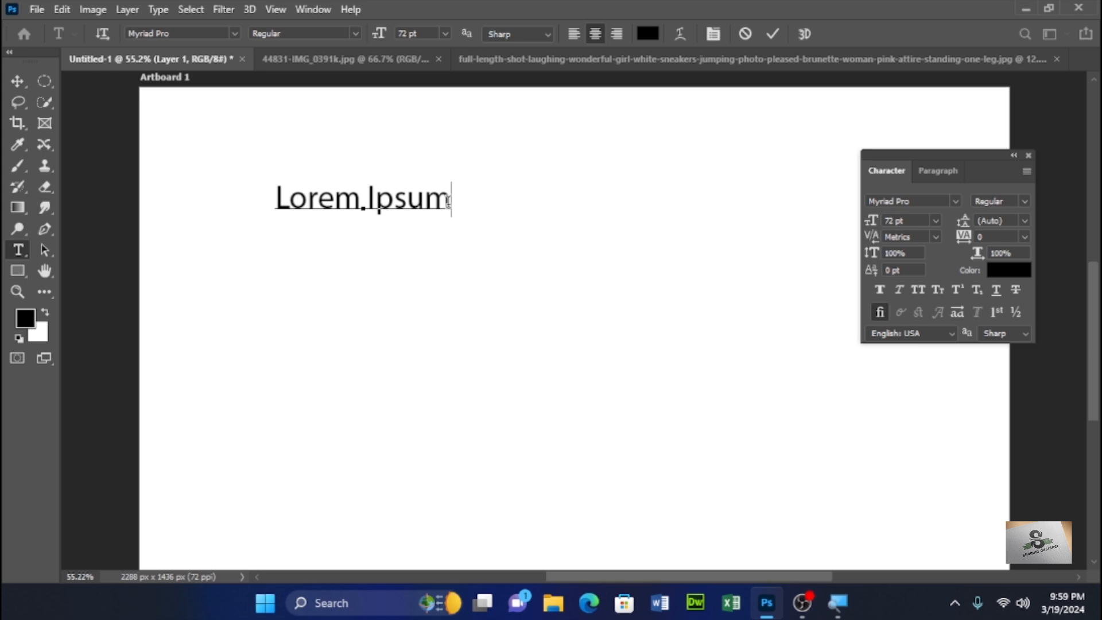
key(BackSpace)
key(BackSpace)
key(BackSpace)
key(BackSpace)
key(BackSpace)
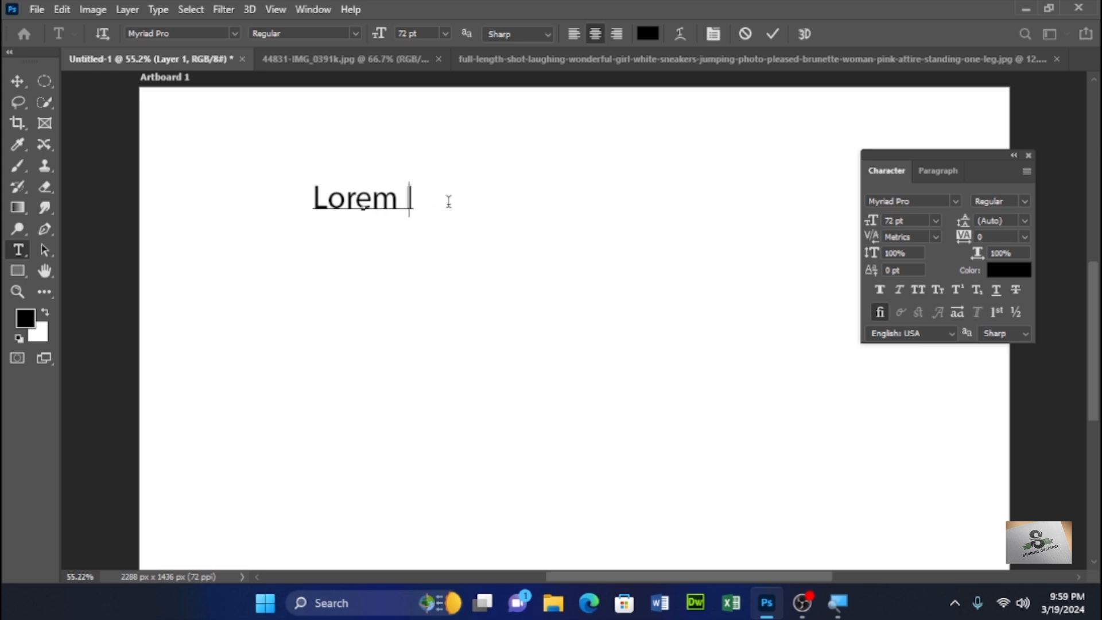
key(BackSpace)
key(BackSpace)
key(BackSpace)
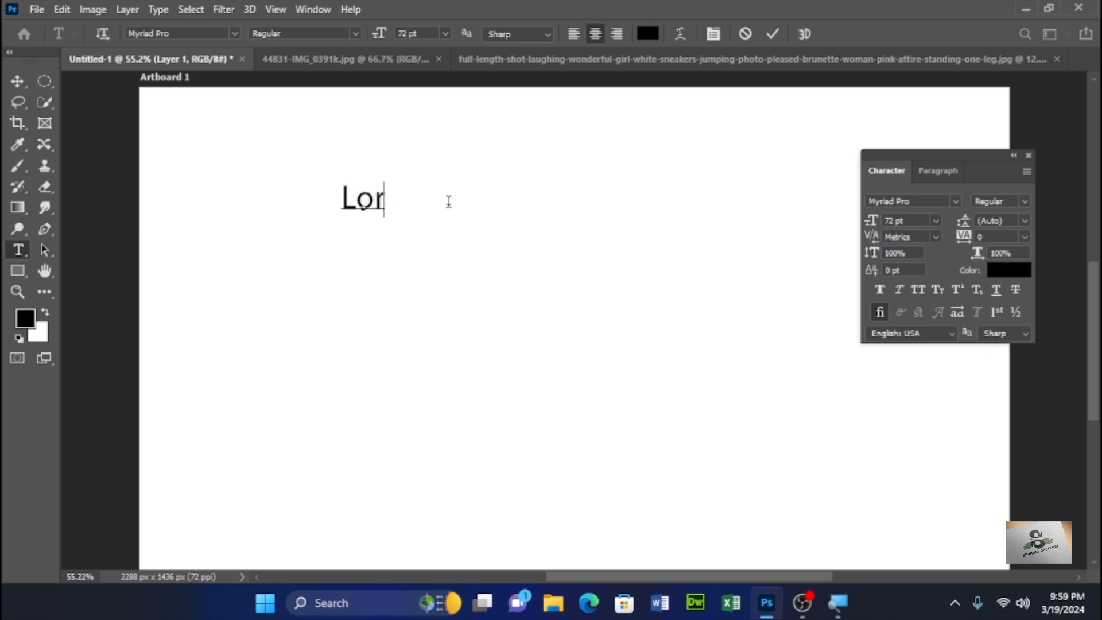
key(BackSpace)
key(BackSpace)
key(BackSpace)
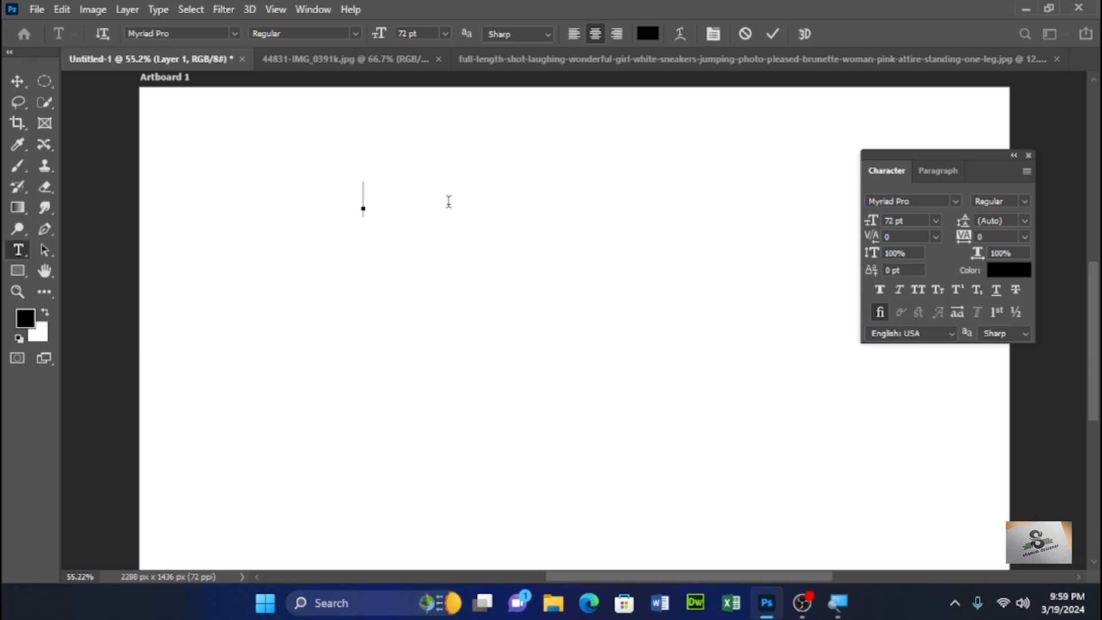
text(Text)
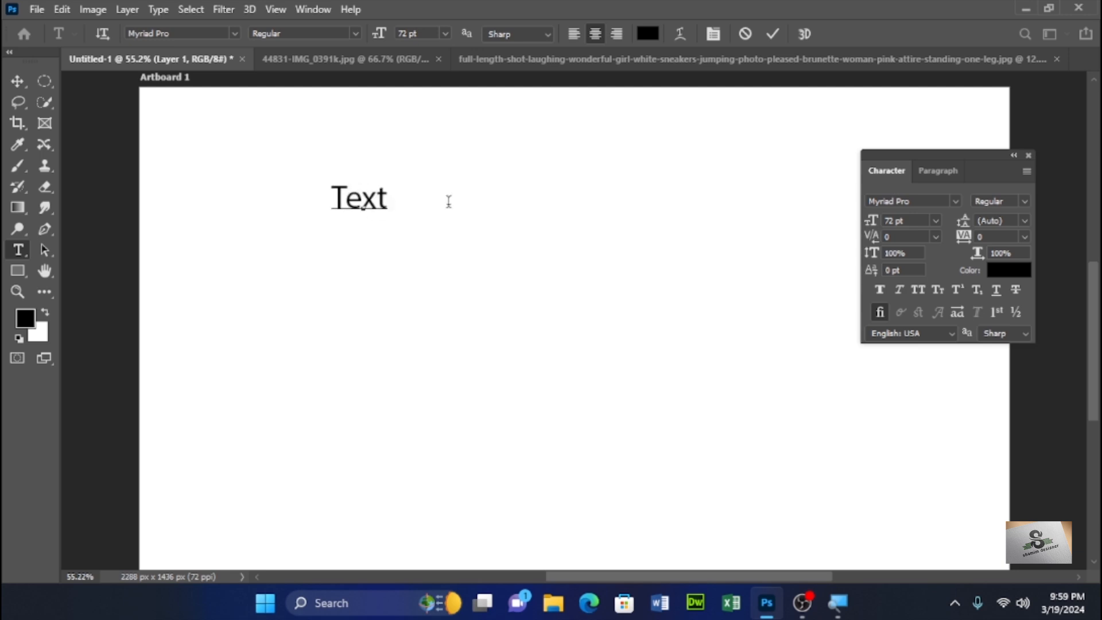
text( Tool)
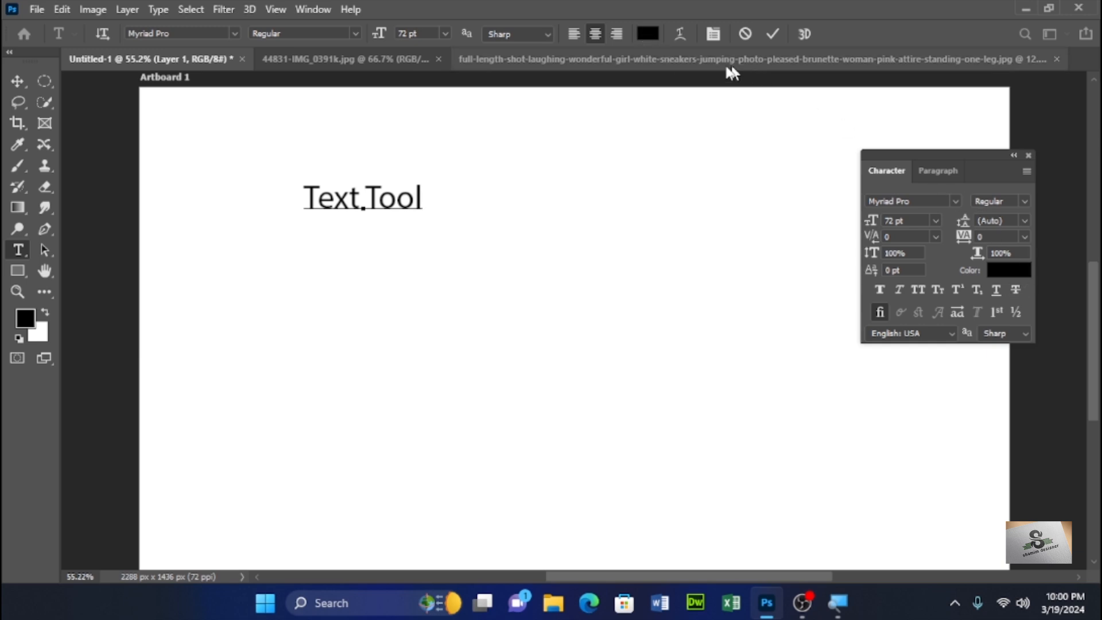
- Try setting the text color to red without selecting the text
click(647, 33)
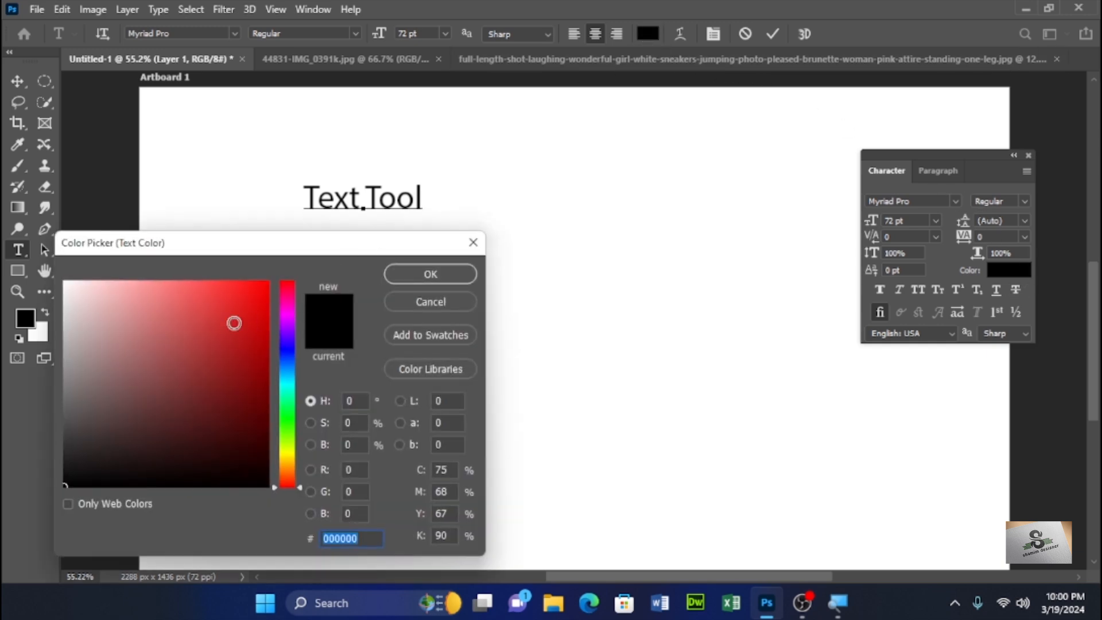
click(253, 331)
click(431, 274)
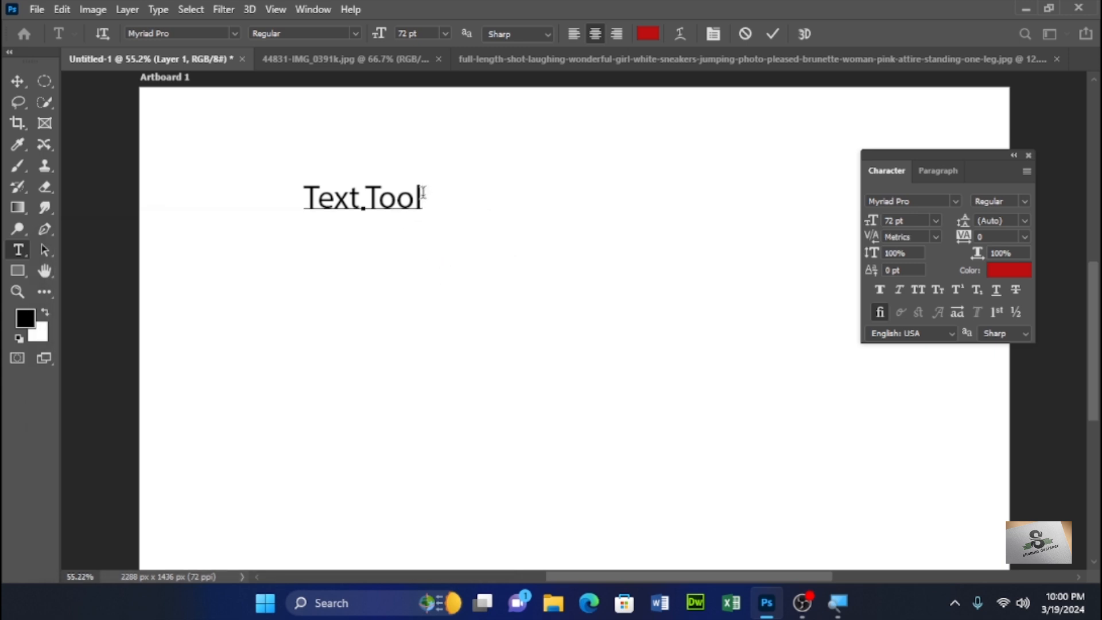
- Select the Text Tool text and set its color to blue, 1c1299
drag(421, 195, 292, 184)
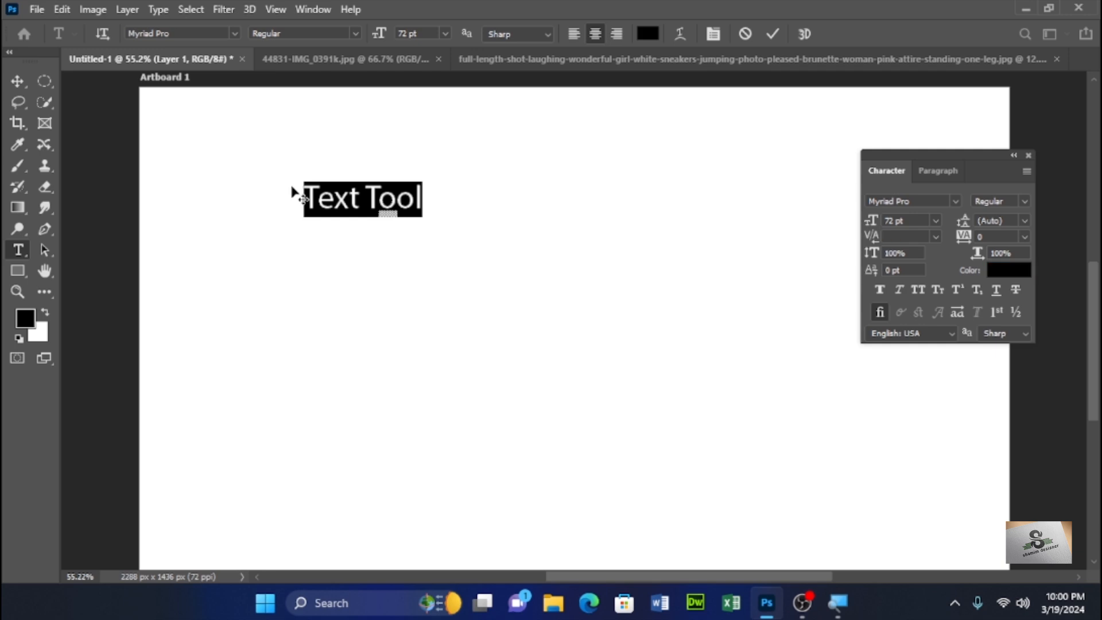
click(647, 34)
click(264, 373)
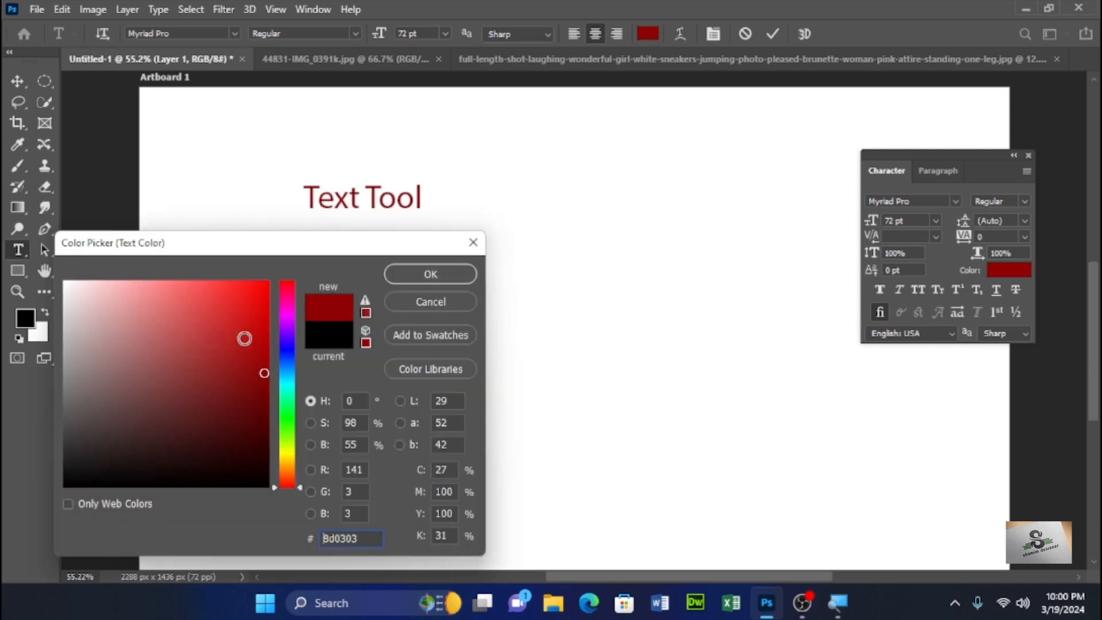
click(244, 332)
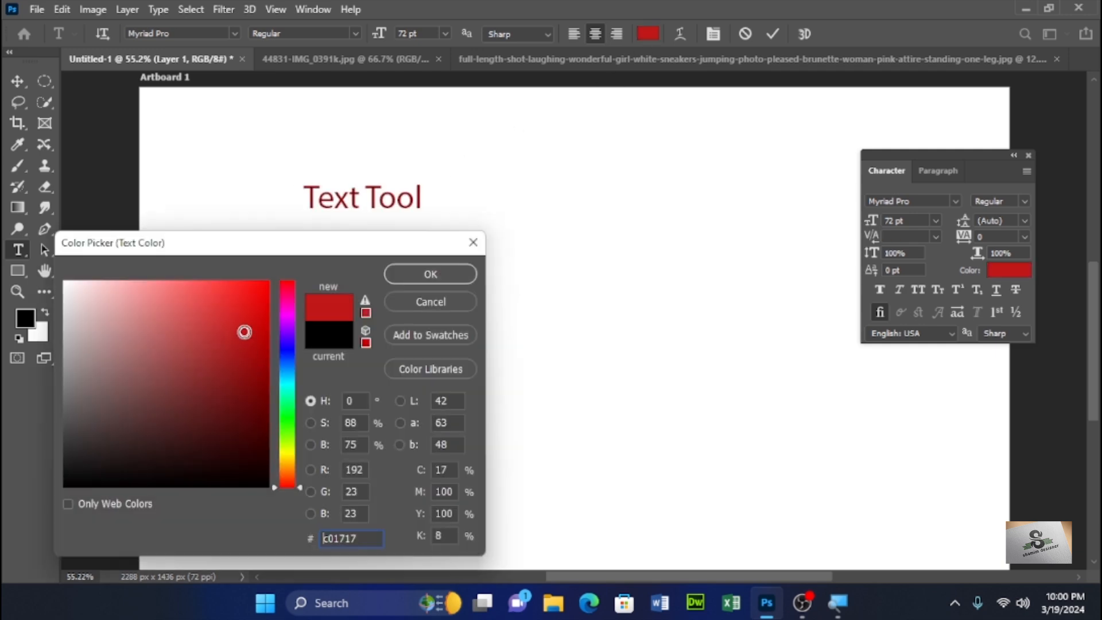
click(286, 423)
drag(245, 317, 245, 413)
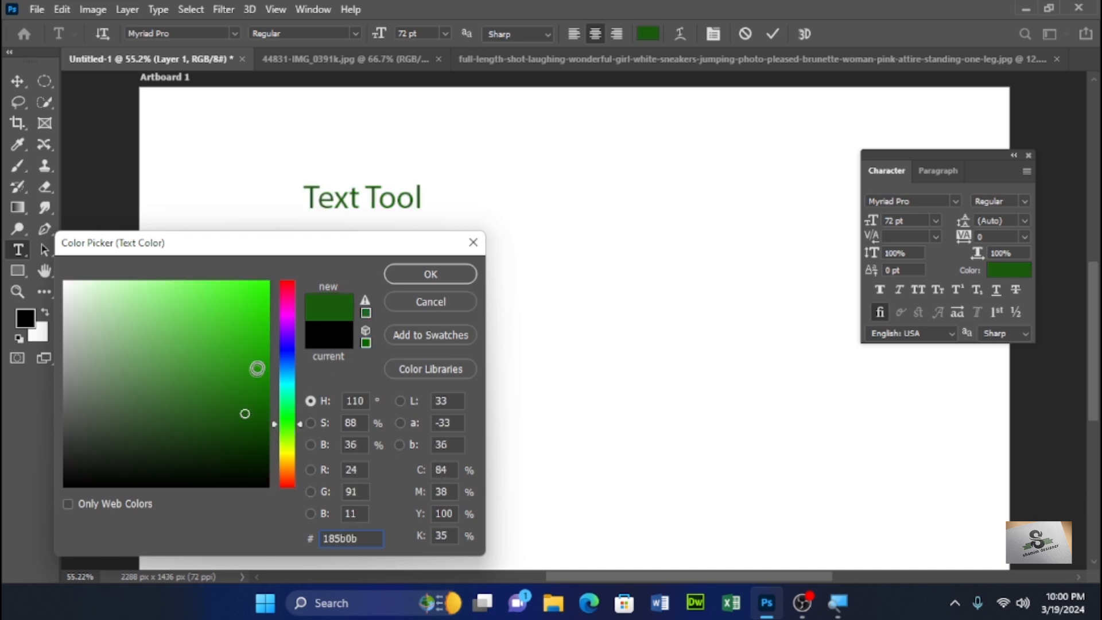
click(287, 346)
mouse_move(244, 411)
mouse_down()
mouse_move(243, 312)
mouse_move(245, 363)
mouse_up()
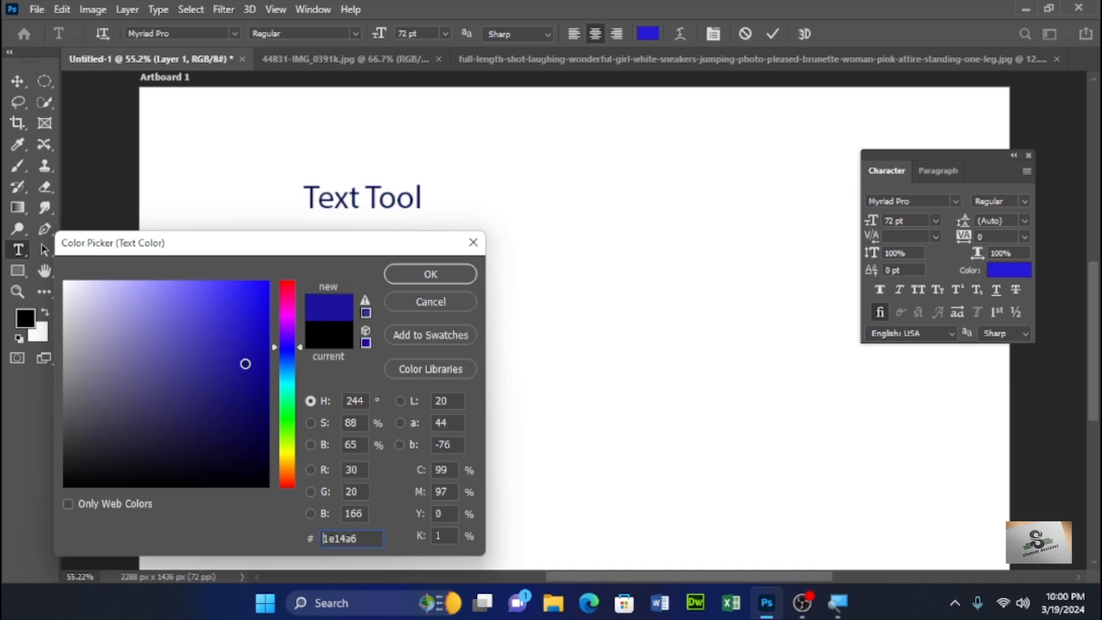
click(428, 276)
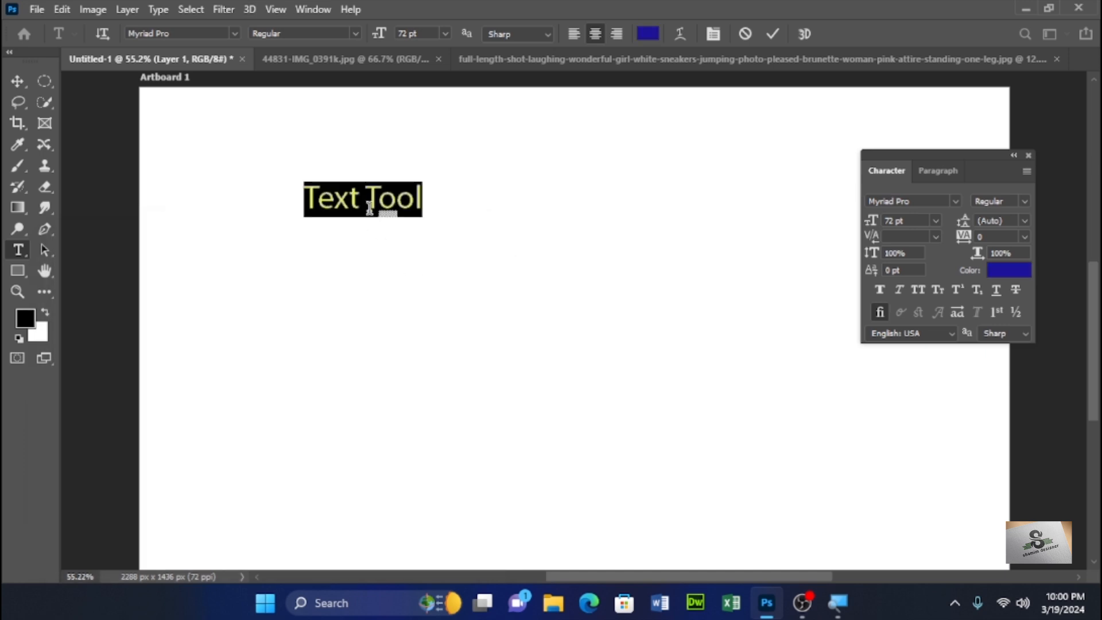
- Change the selected text's color to green, 30d609, from the Character panel
click(1012, 274)
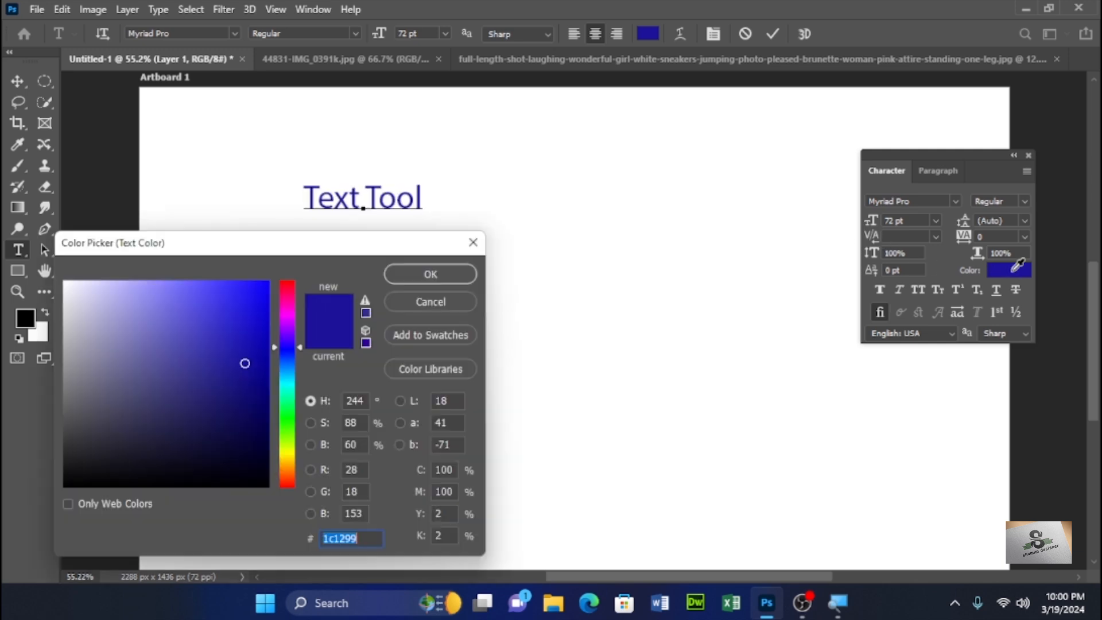
click(285, 425)
click(261, 402)
click(258, 342)
click(260, 314)
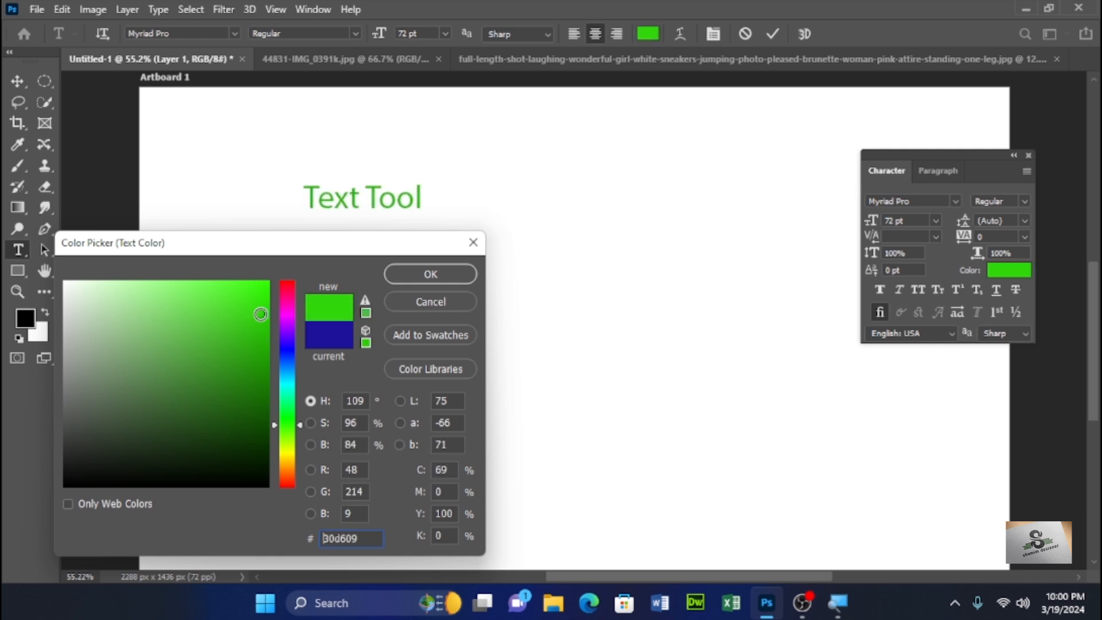
click(422, 274)
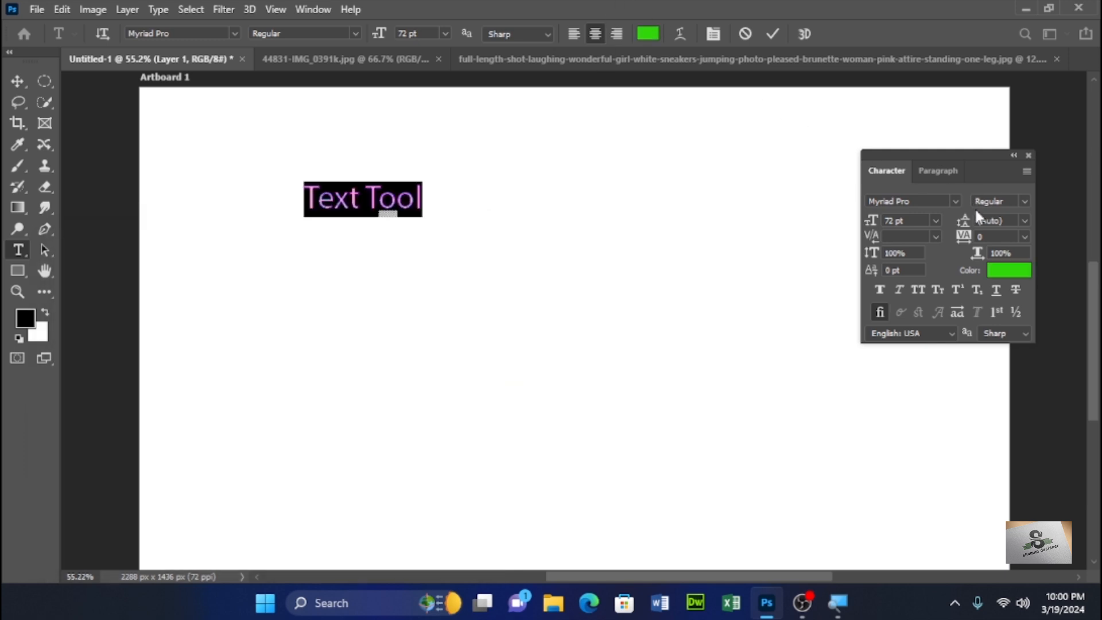
click(421, 201)
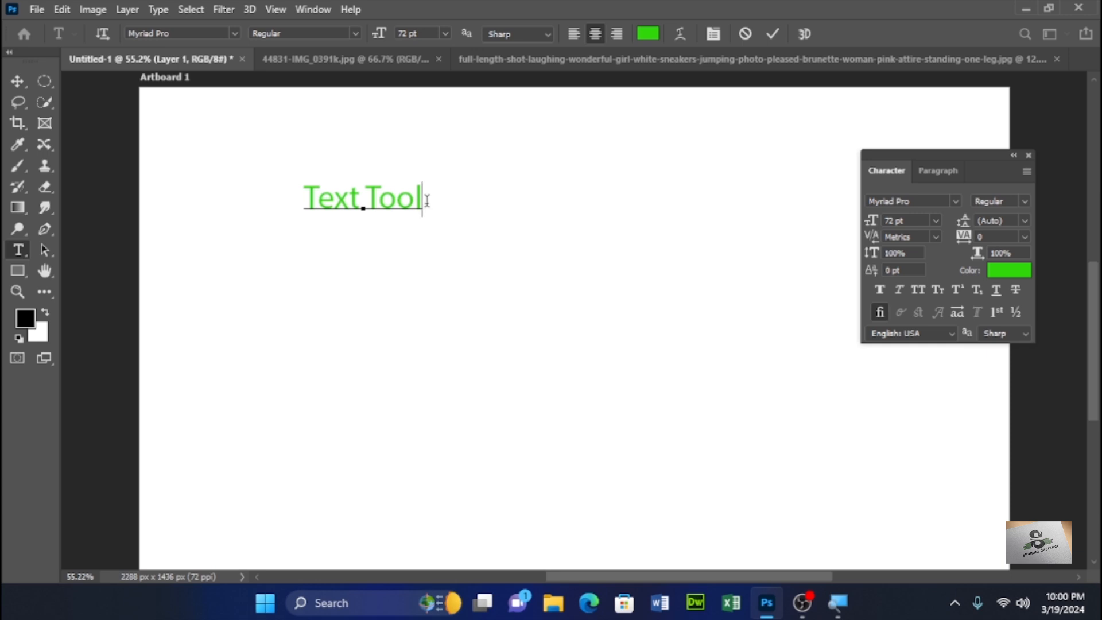
text(v)
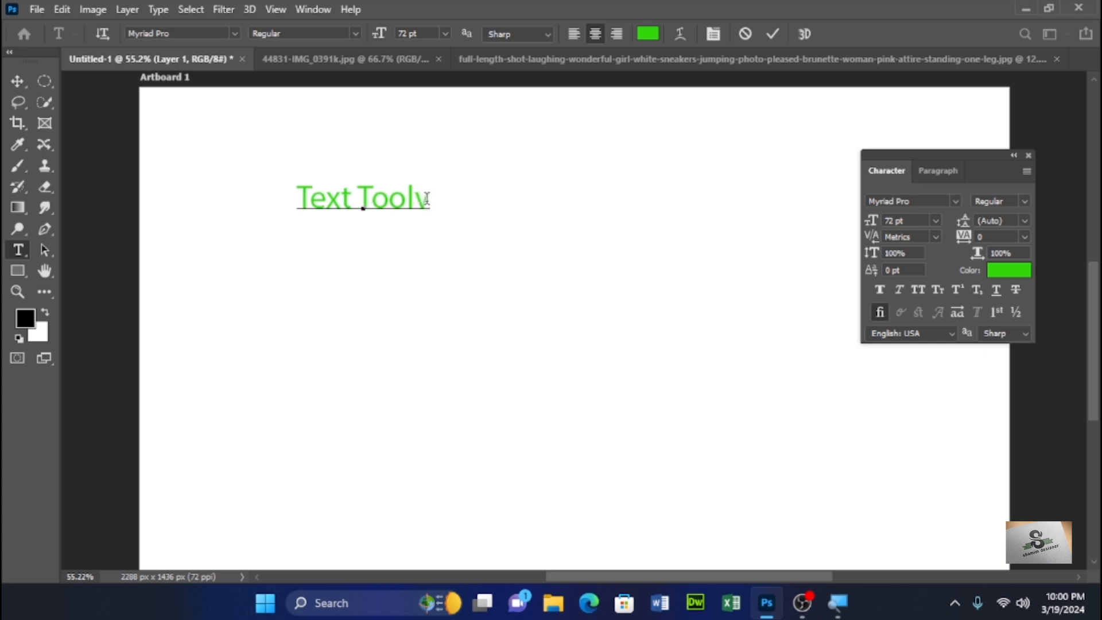
key(BackSpace)
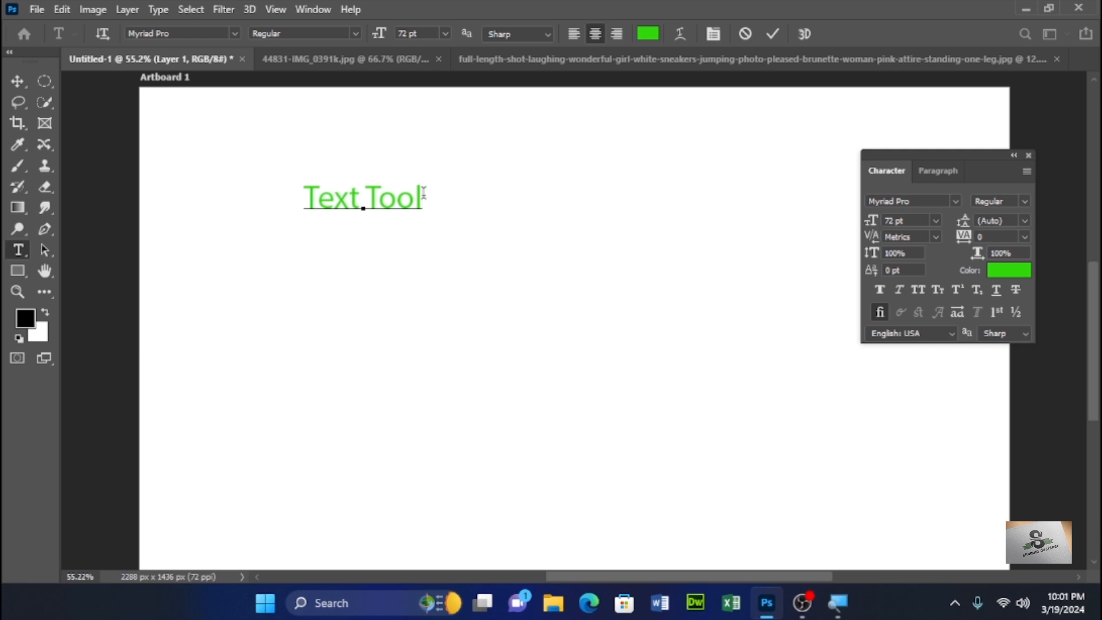
key(ctrl+Return)
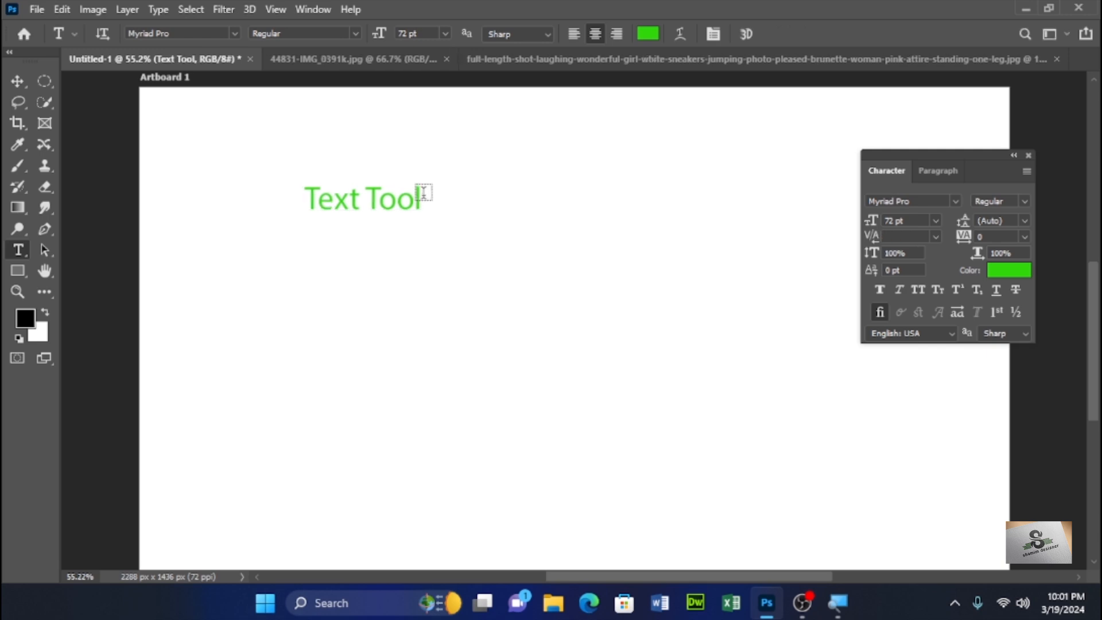
- Set the text color to dark blue, 150557, in the color picker
click(648, 35)
click(281, 344)
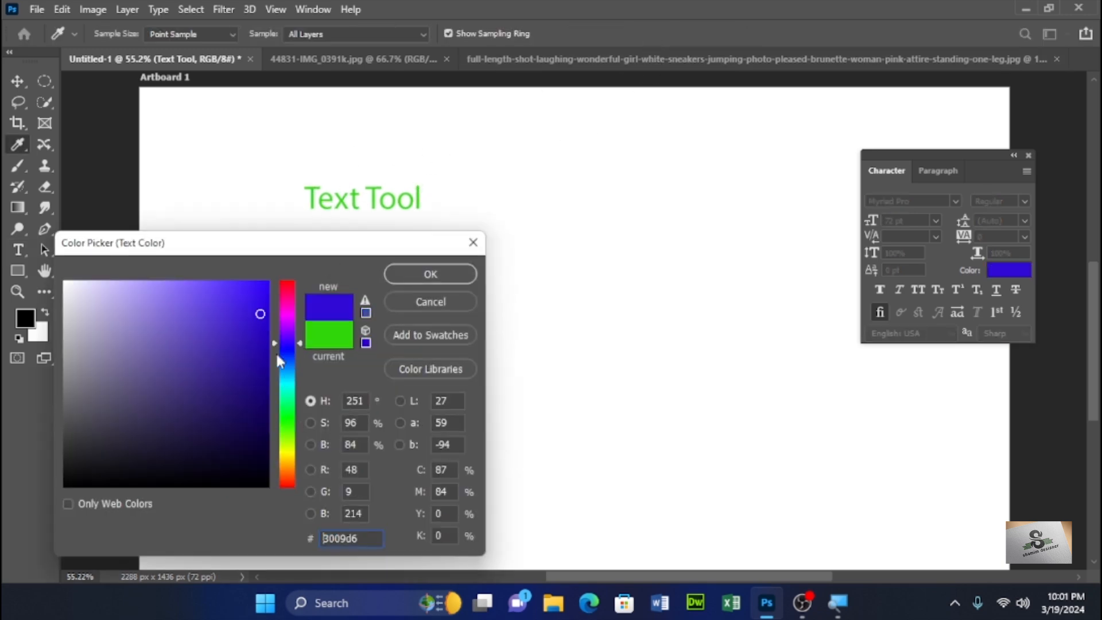
click(263, 385)
click(256, 417)
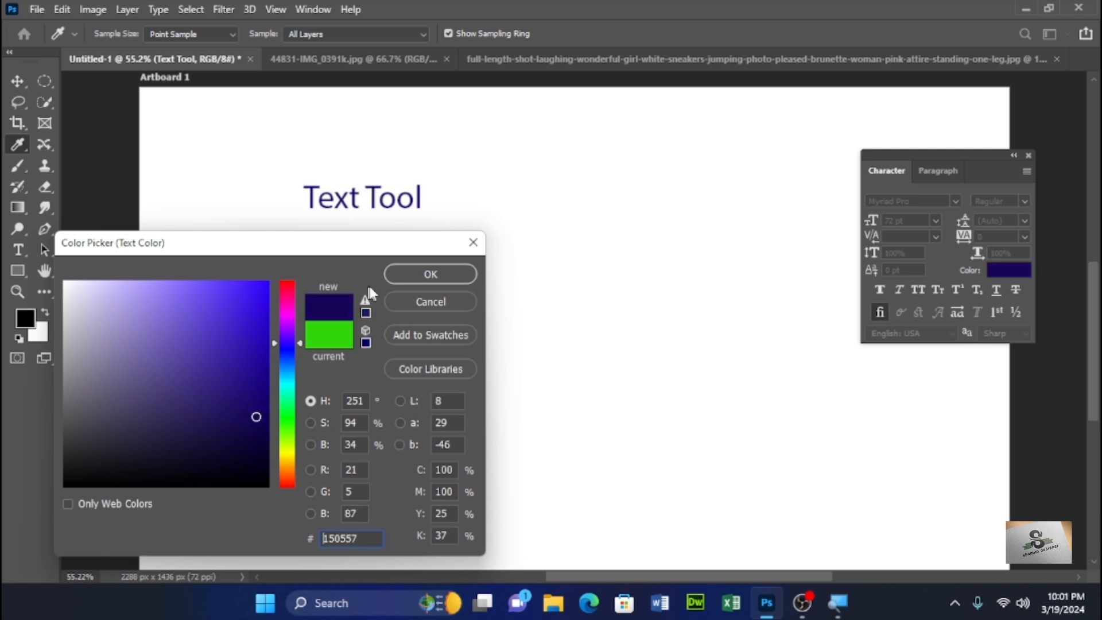
click(428, 274)
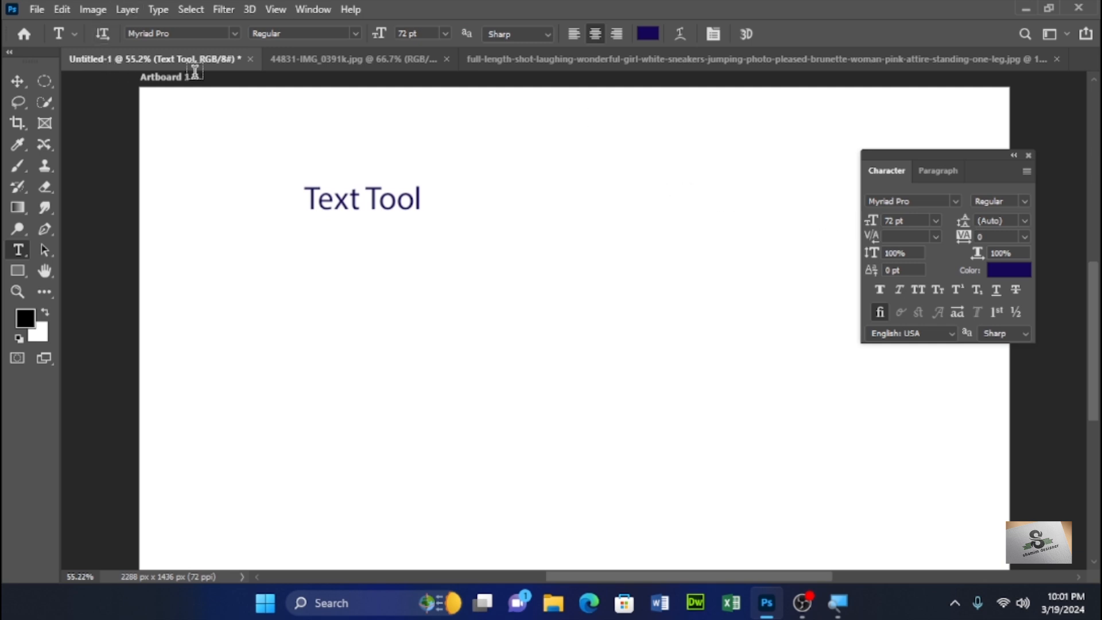
- Move the Text Tool text to the middle of the artboard and return to the Type tool
click(21, 79)
drag(339, 204, 612, 299)
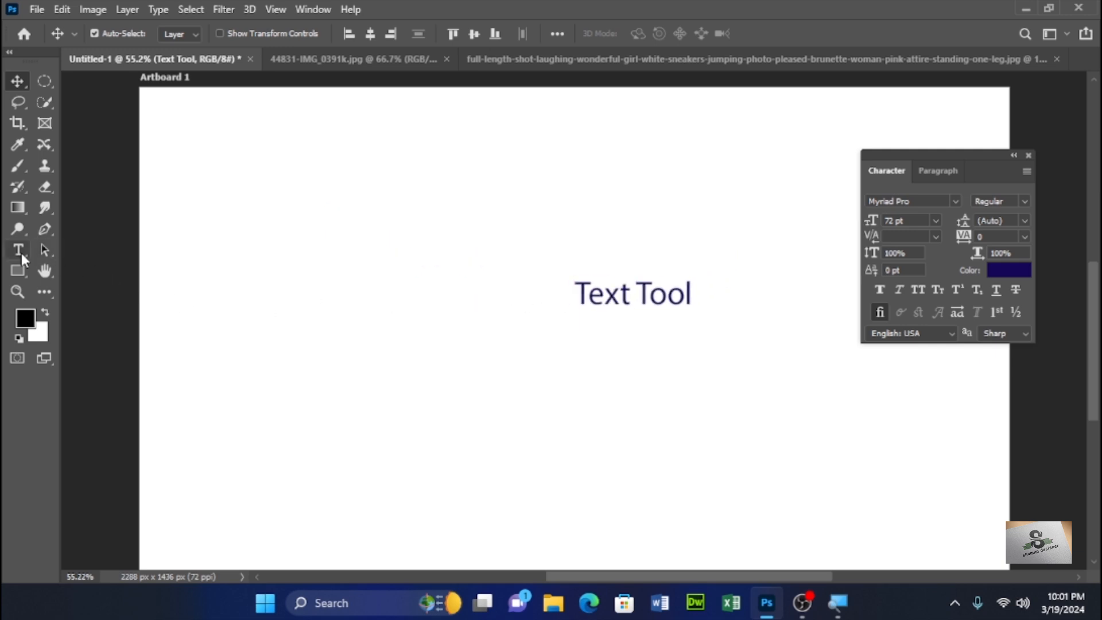
click(19, 254)
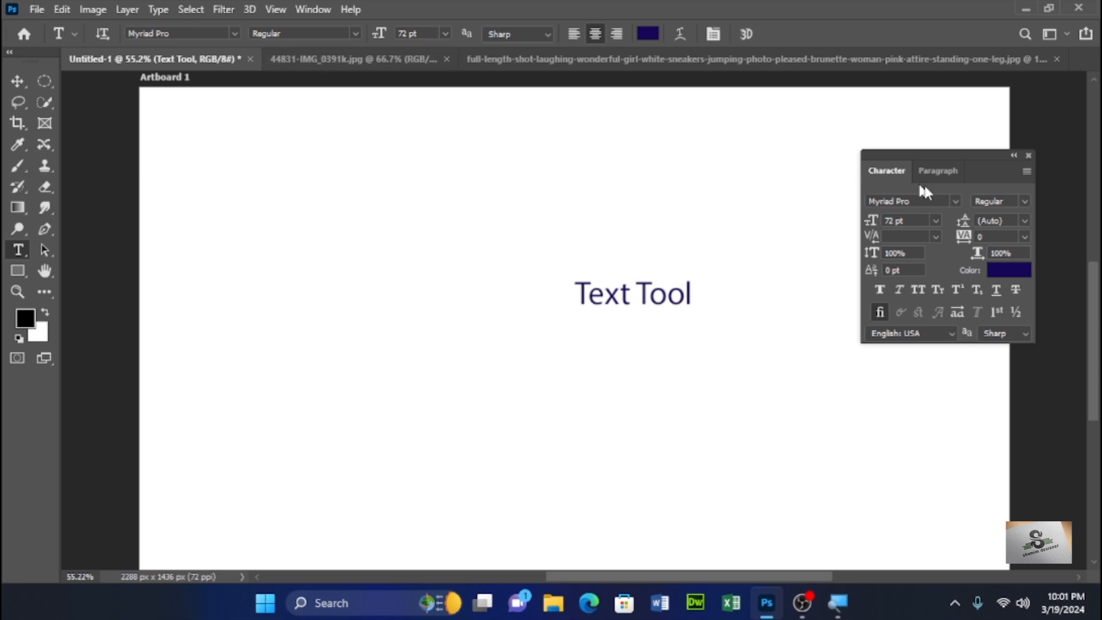
- Browse the font list, previewing different fonts on the text
click(955, 201)
click(954, 200)
click(236, 33)
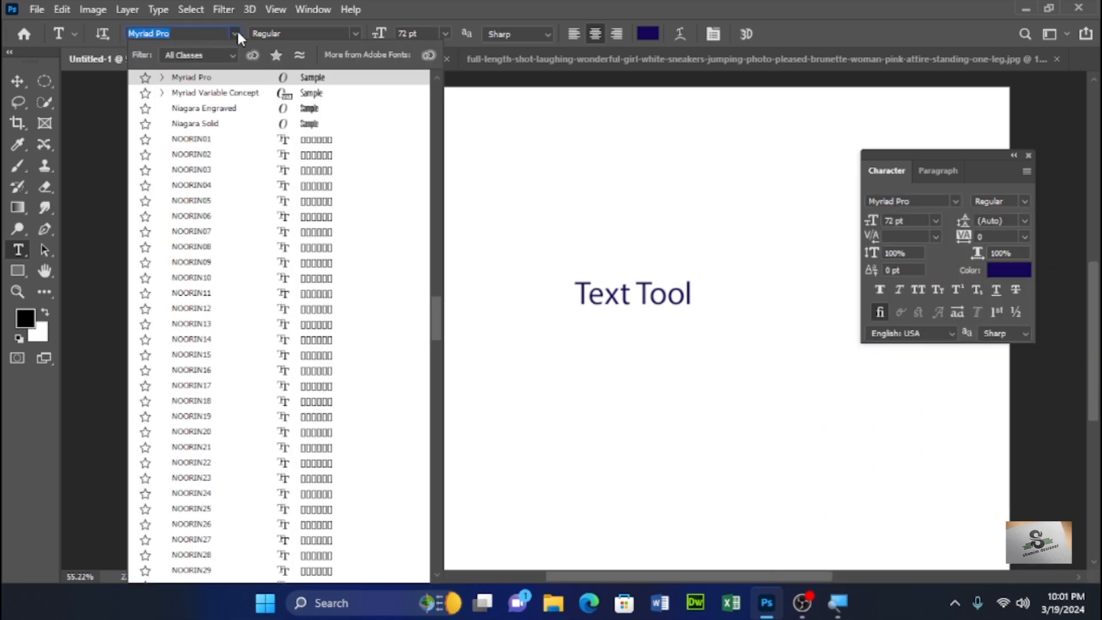
scroll(302, 112, up, 8)
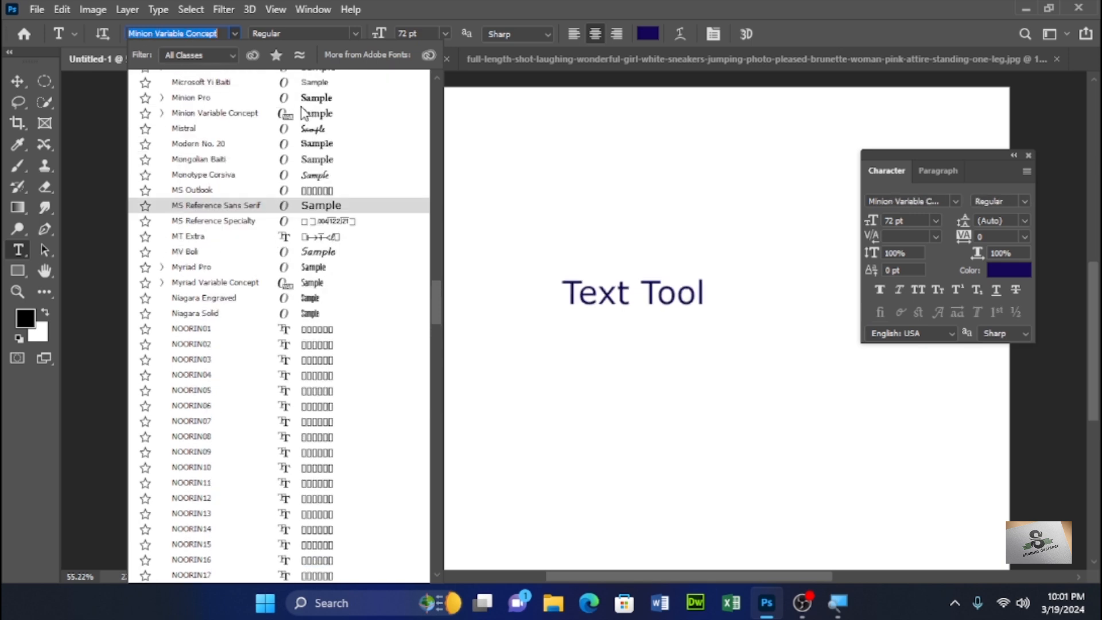
scroll(321, 218, up, 5)
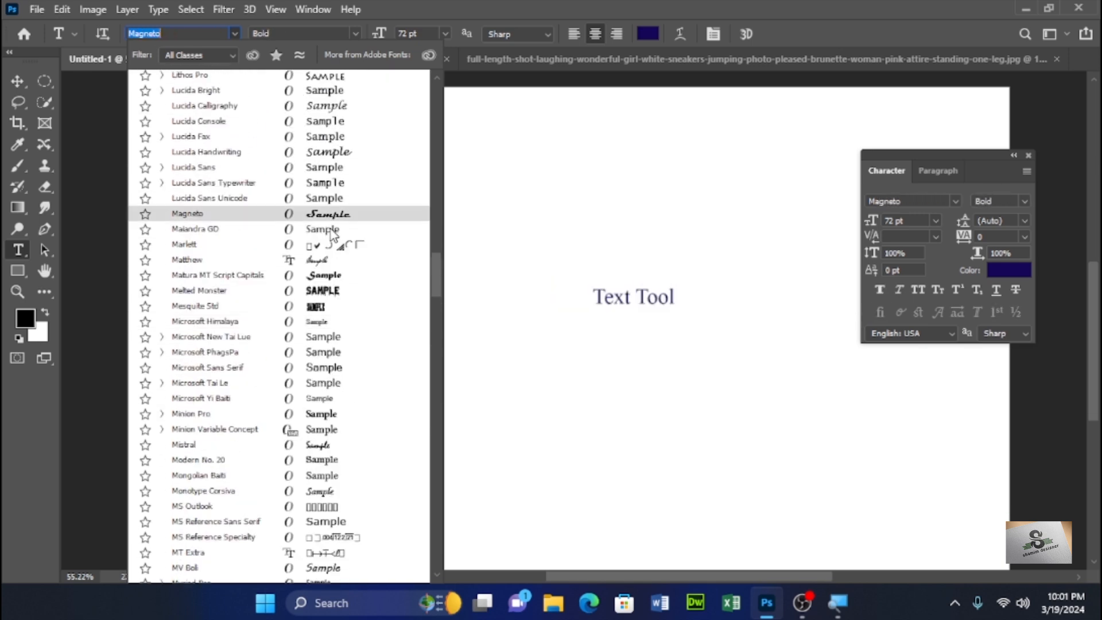
scroll(330, 232, up, 2)
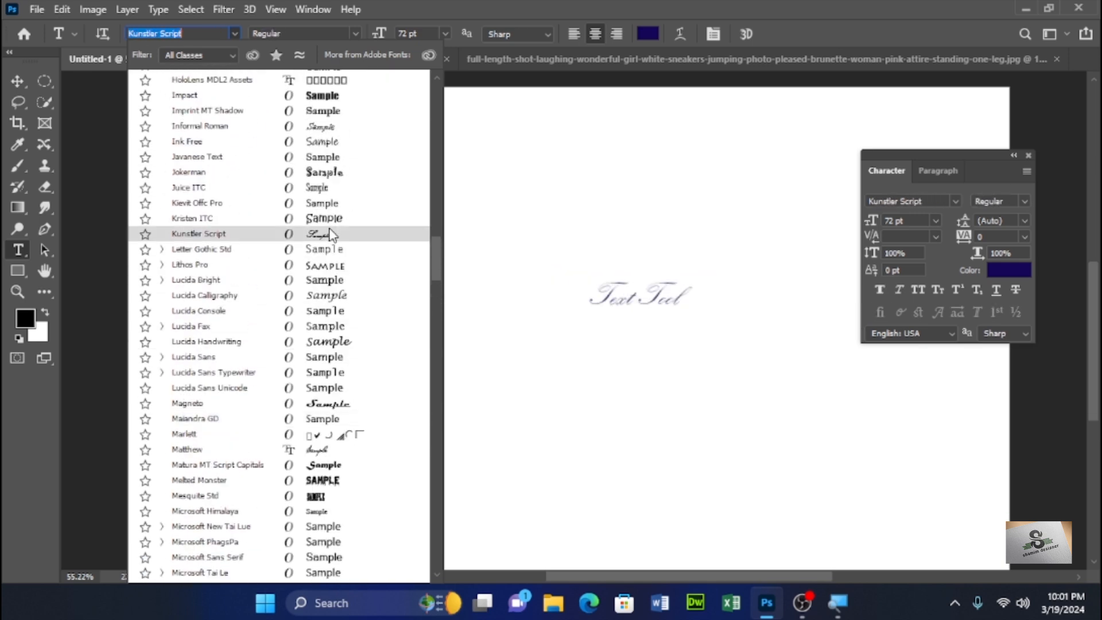
click(219, 35)
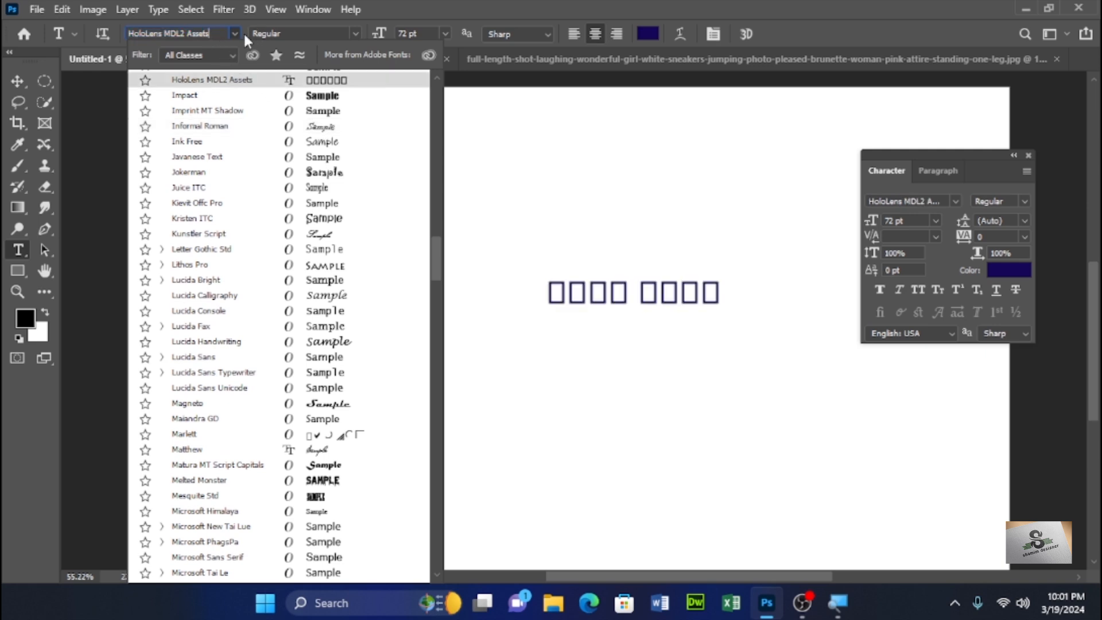
key(Escape)
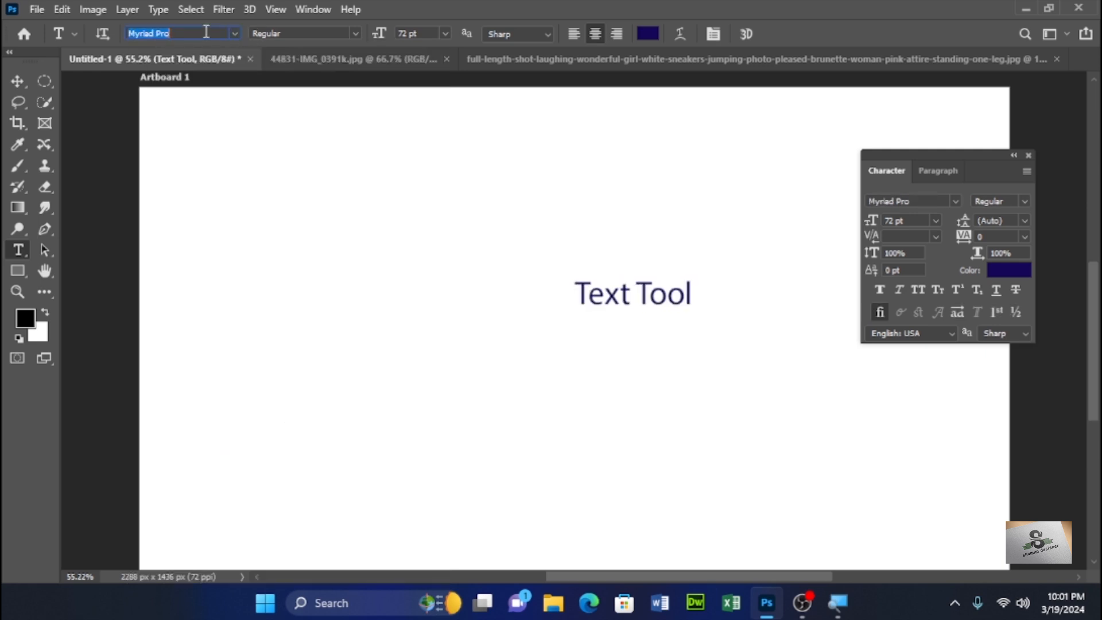
- Step through the fonts to switch the text to Minion Pro
key(Up)
key(Up)
key(Up)
key(Up)
key(Up)
key(Up)
key(Up)
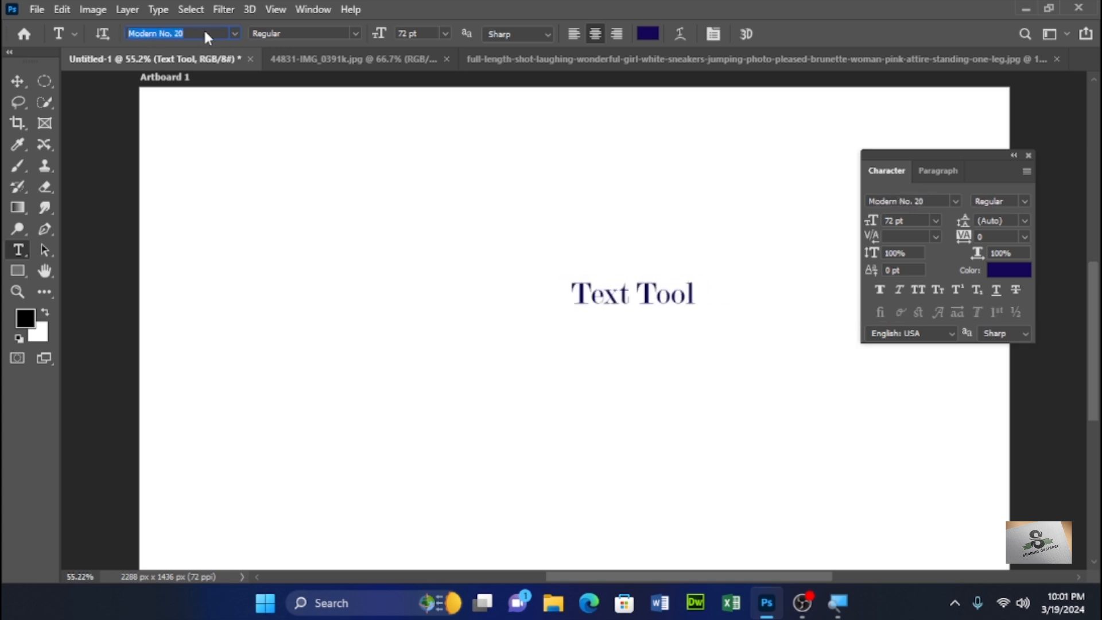
key(Up)
key(Up)
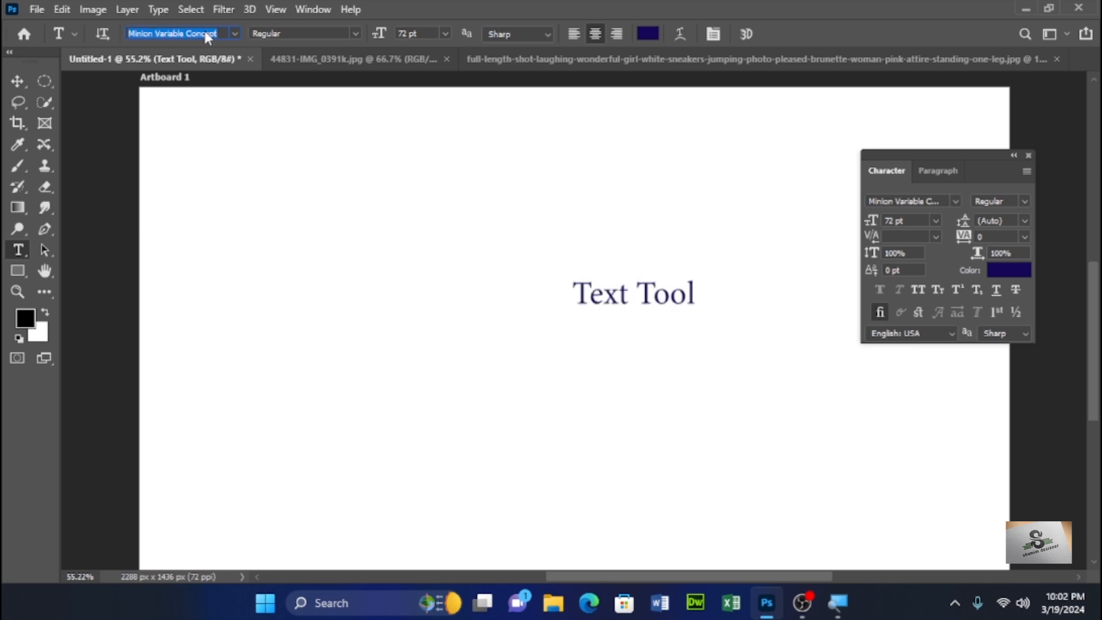
key(Up)
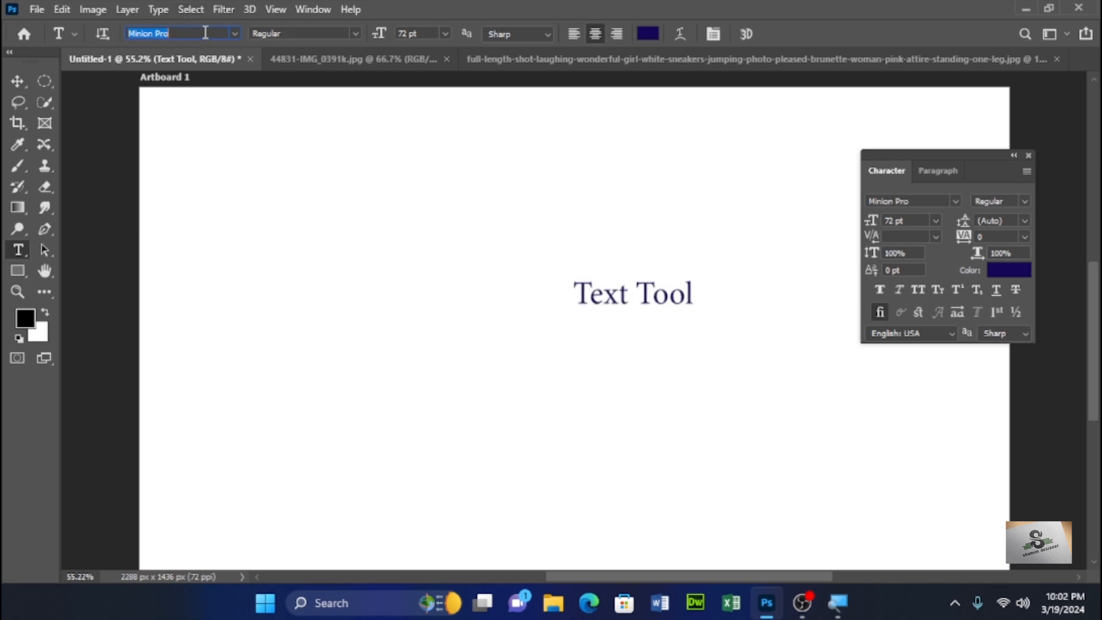
- Try the Semibold Italic and Bold Cond Italic font styles on the text
click(355, 35)
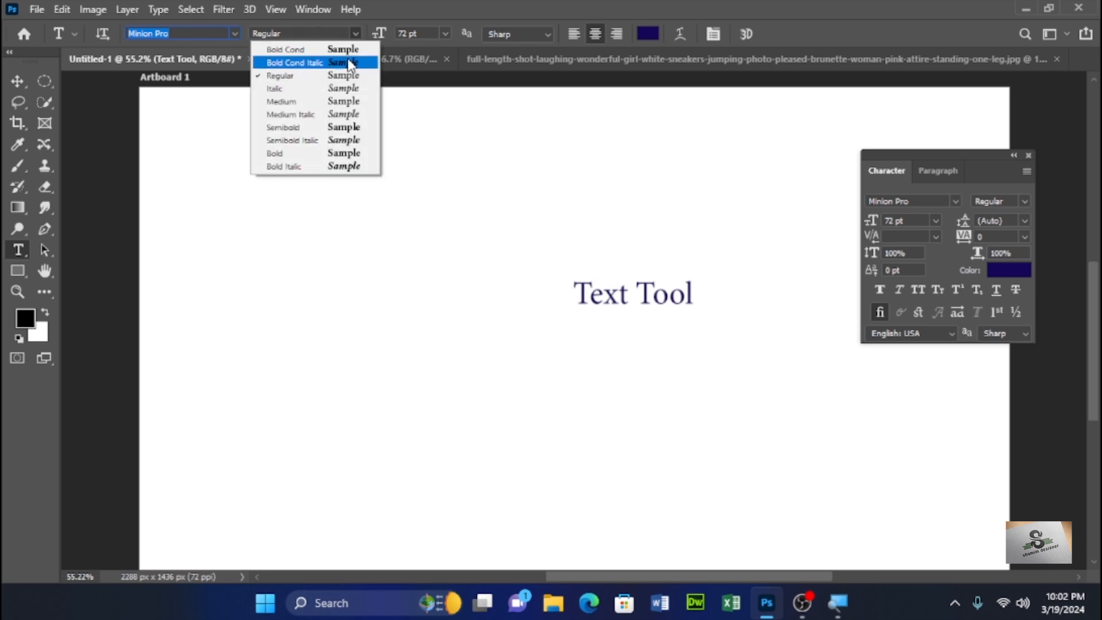
click(344, 140)
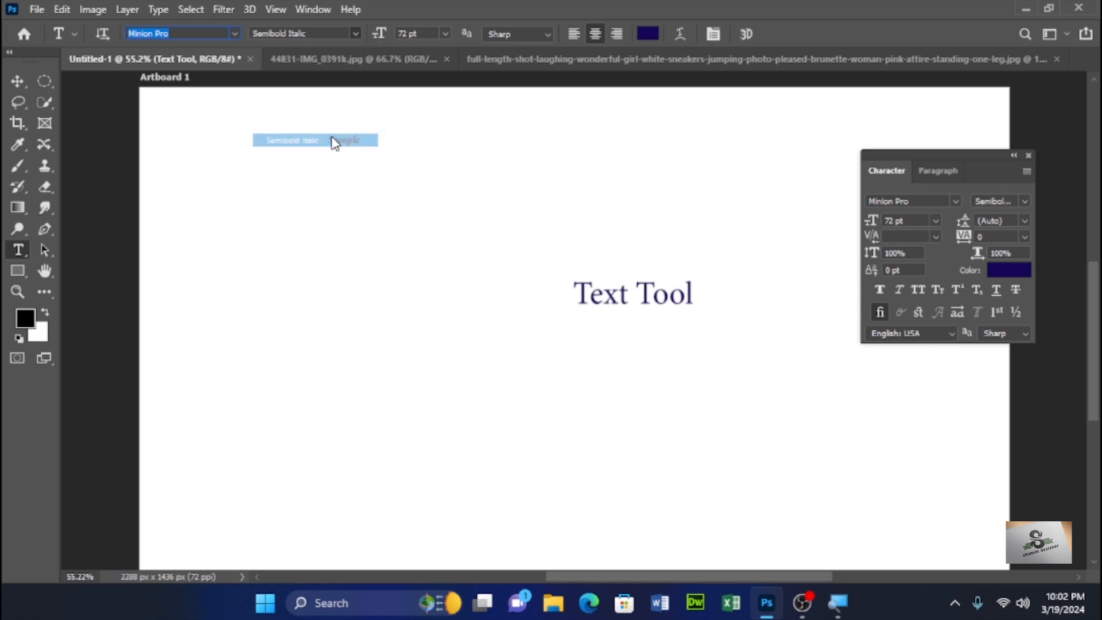
click(357, 34)
click(293, 61)
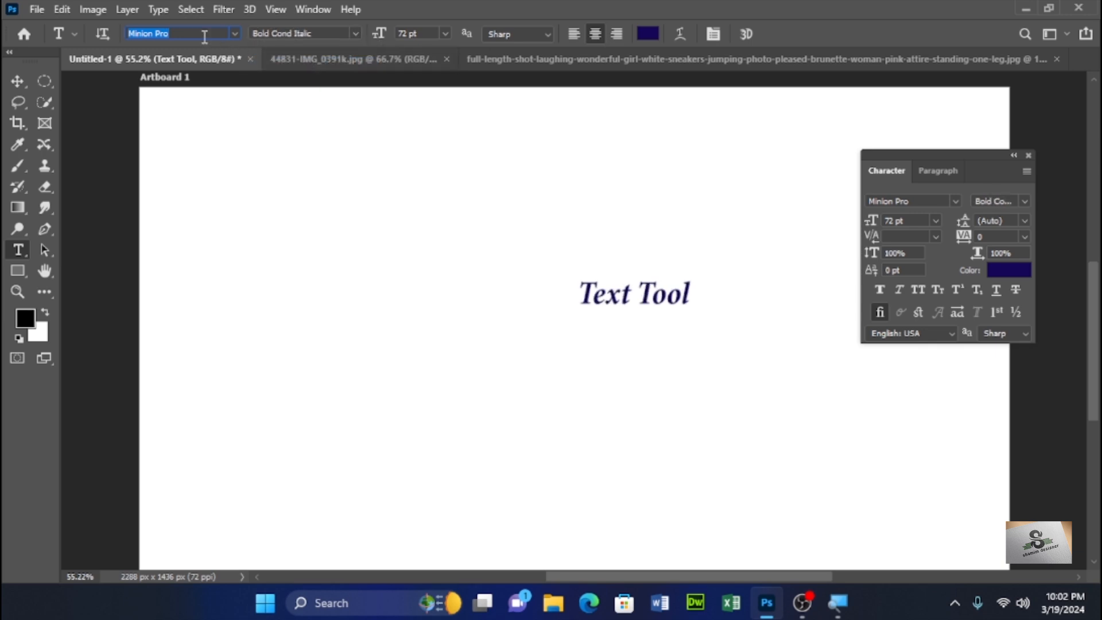
click(232, 34)
click(233, 34)
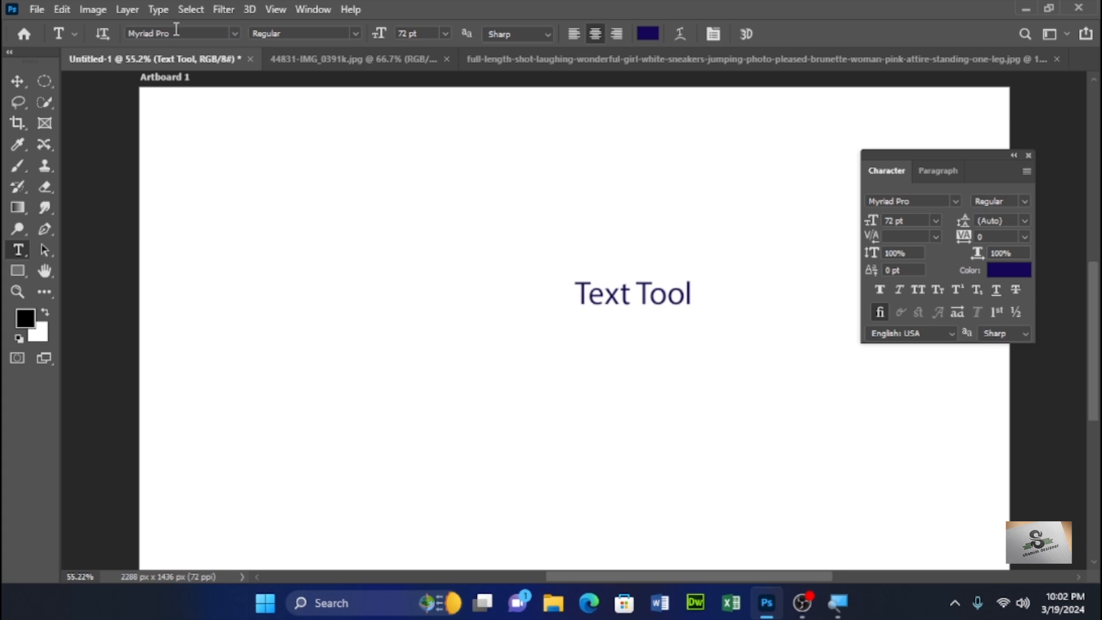
click(178, 29)
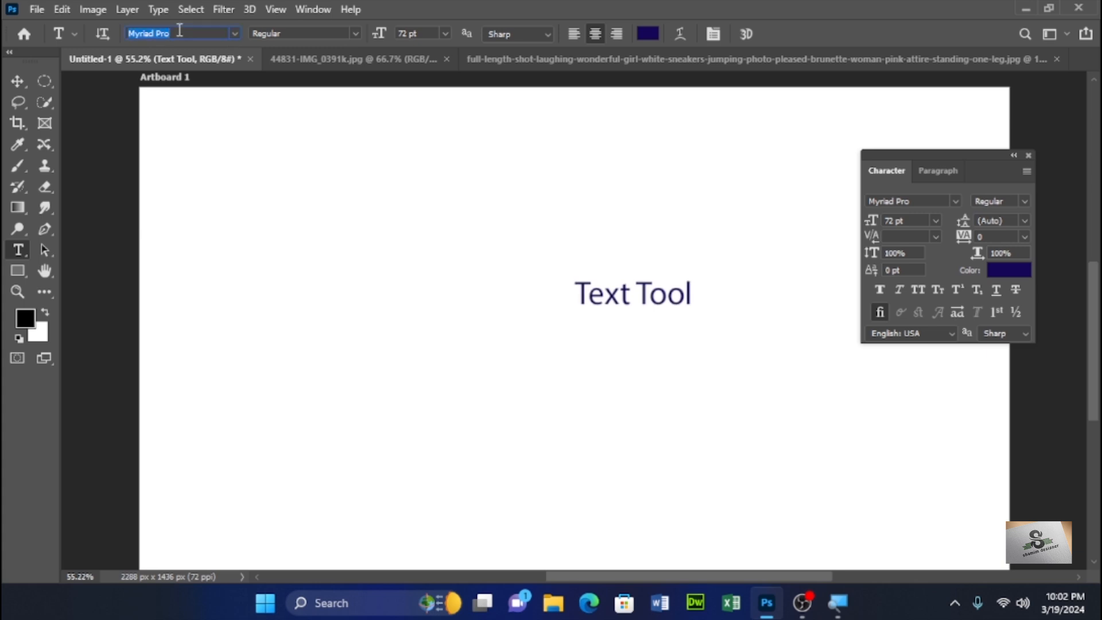
- Search the fonts for aria, apply Myriad Variable Concept, and set its style to Black SemiCondensed
text(a)
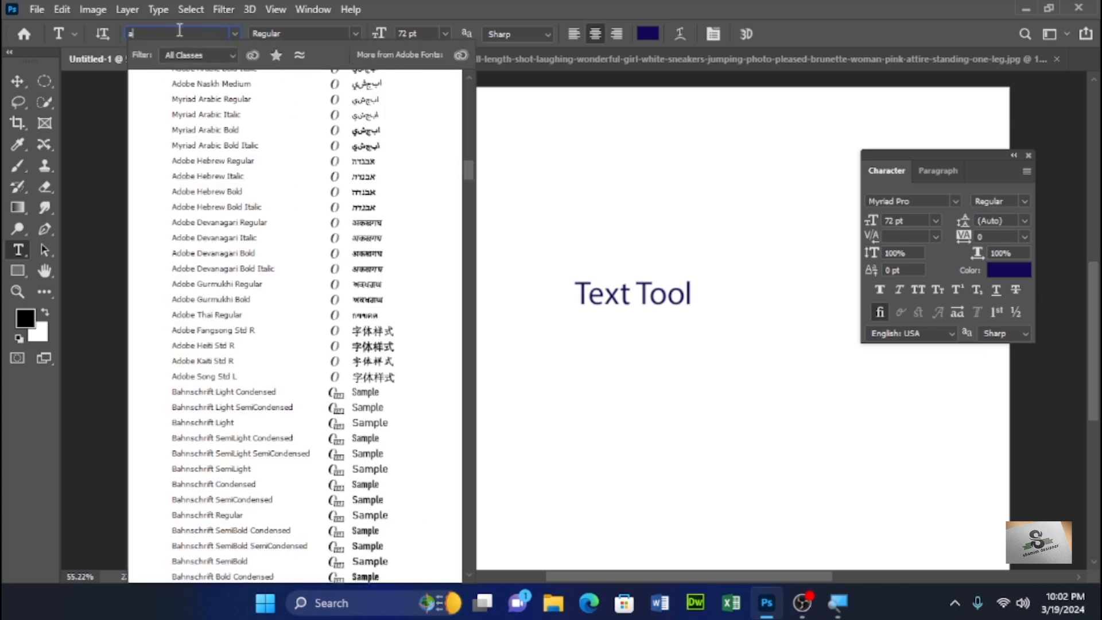
text(riad Variable Concept)
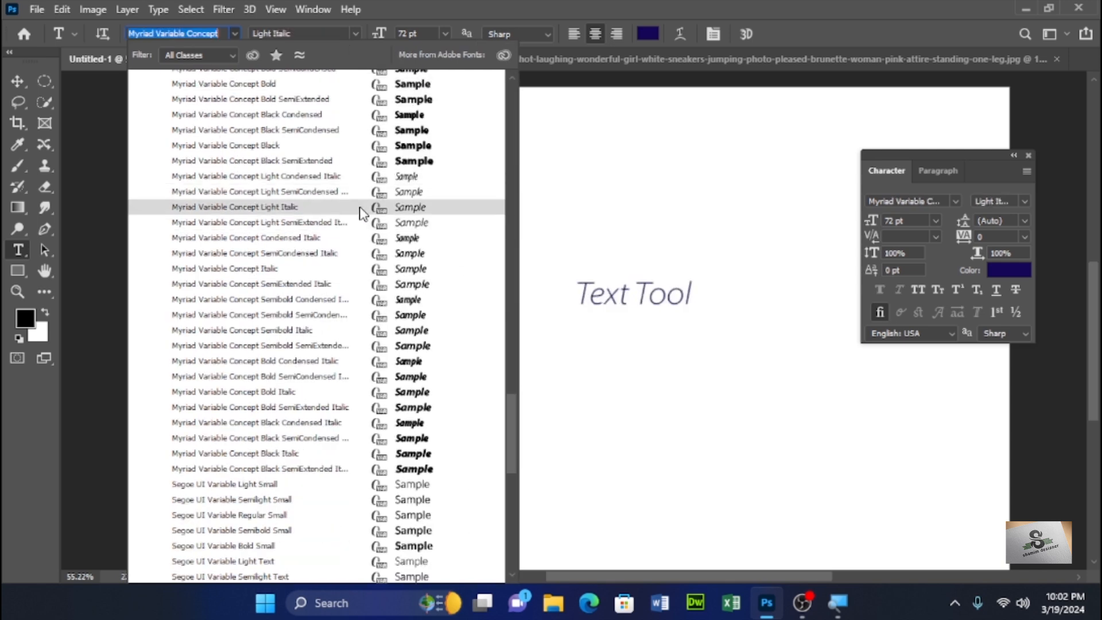
click(359, 208)
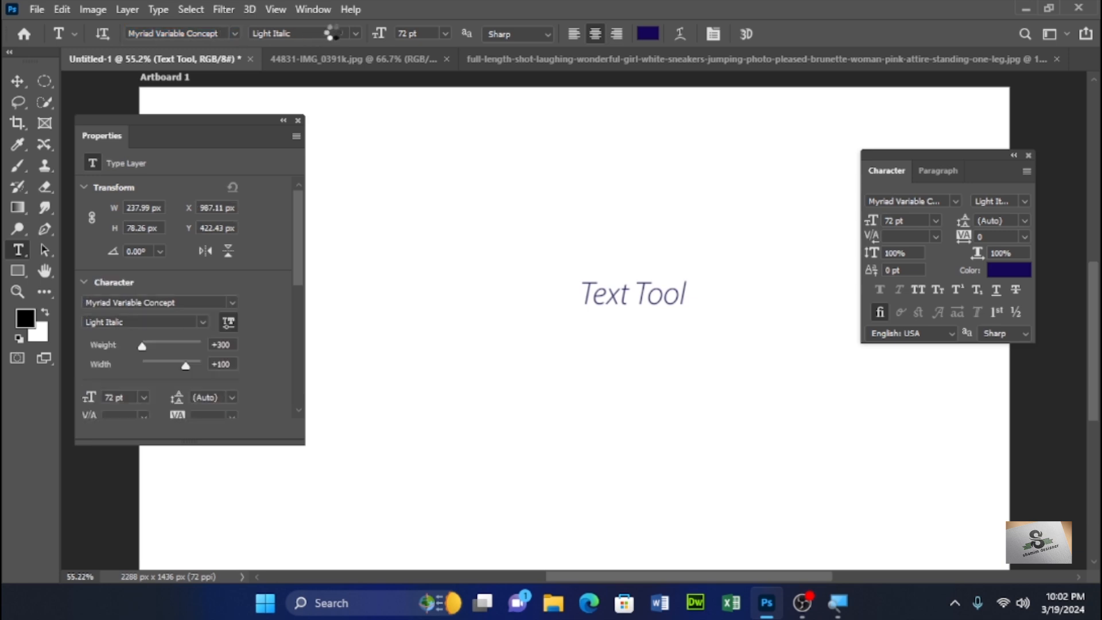
click(355, 32)
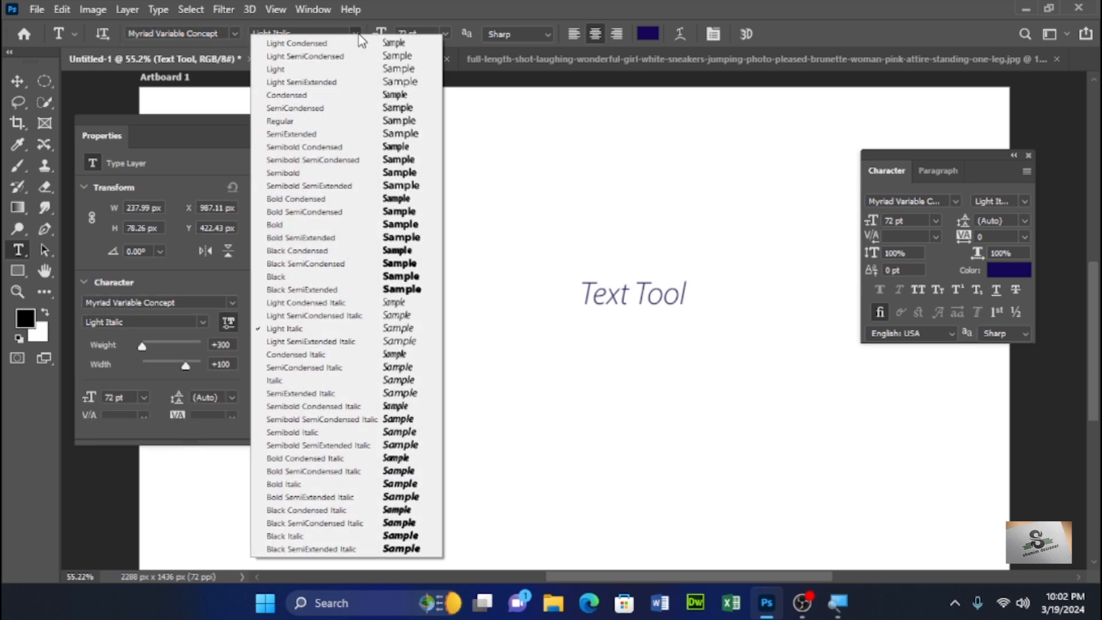
click(363, 264)
click(298, 121)
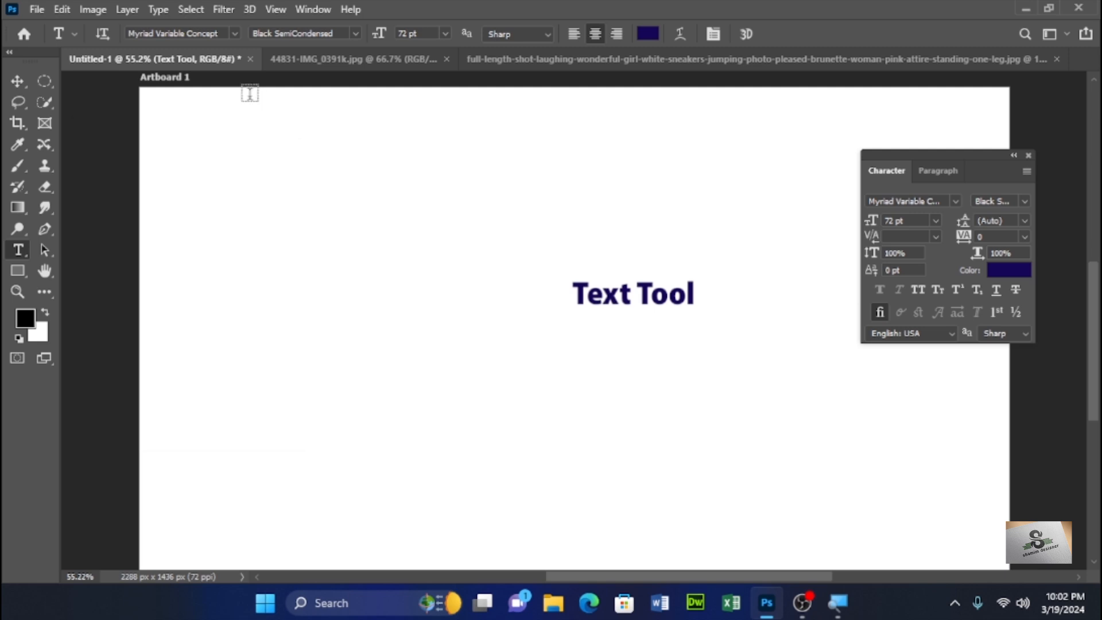
- Change the text's font to Constantia
click(225, 30)
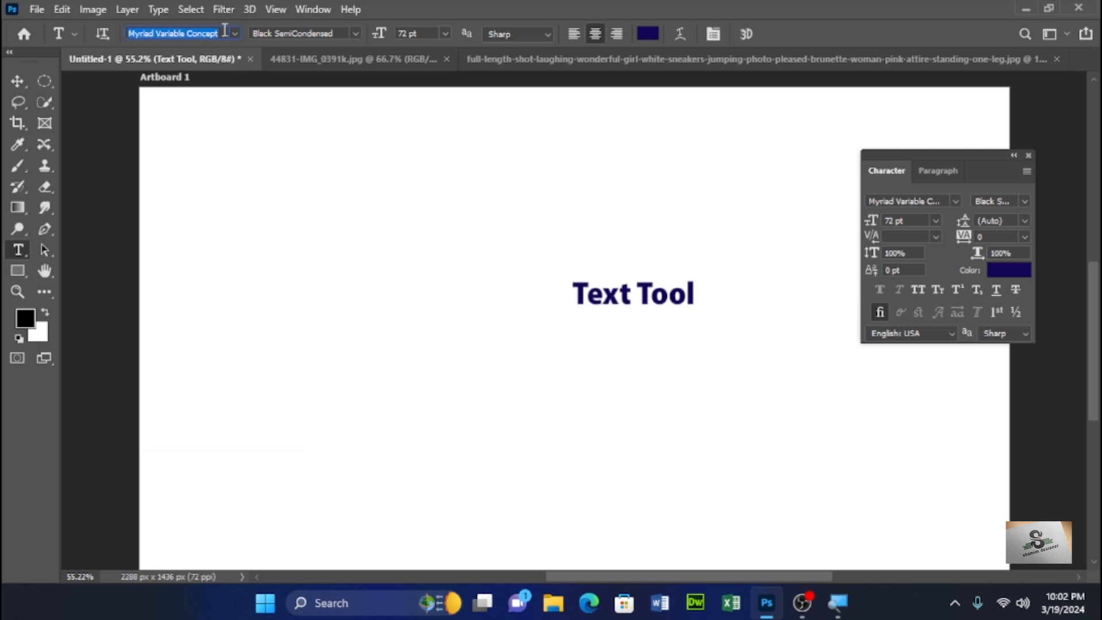
key(Down)
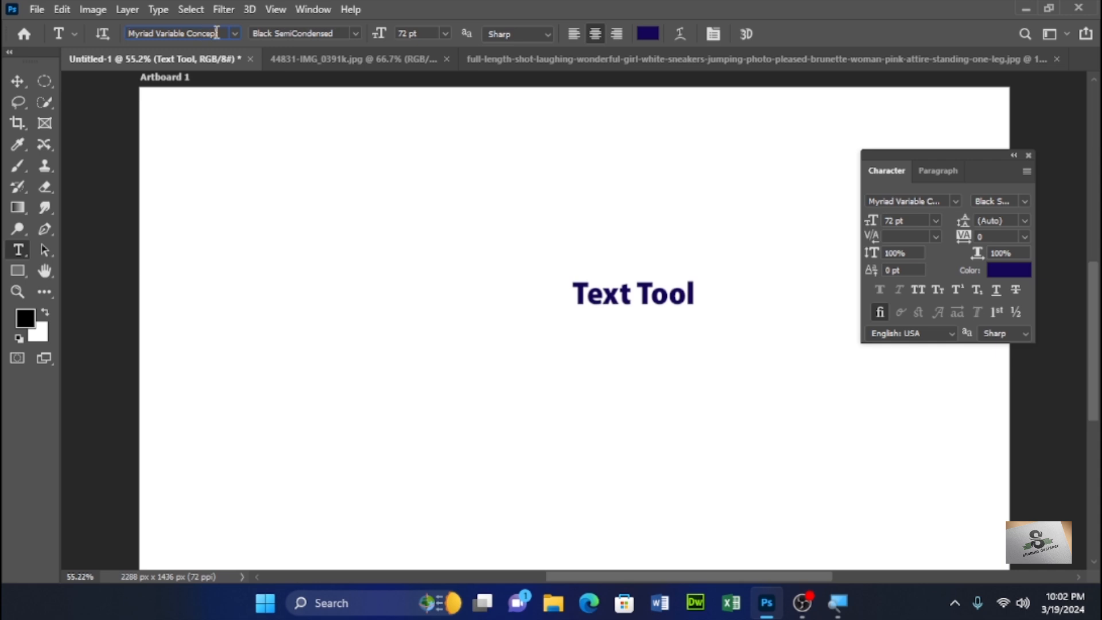
click(234, 33)
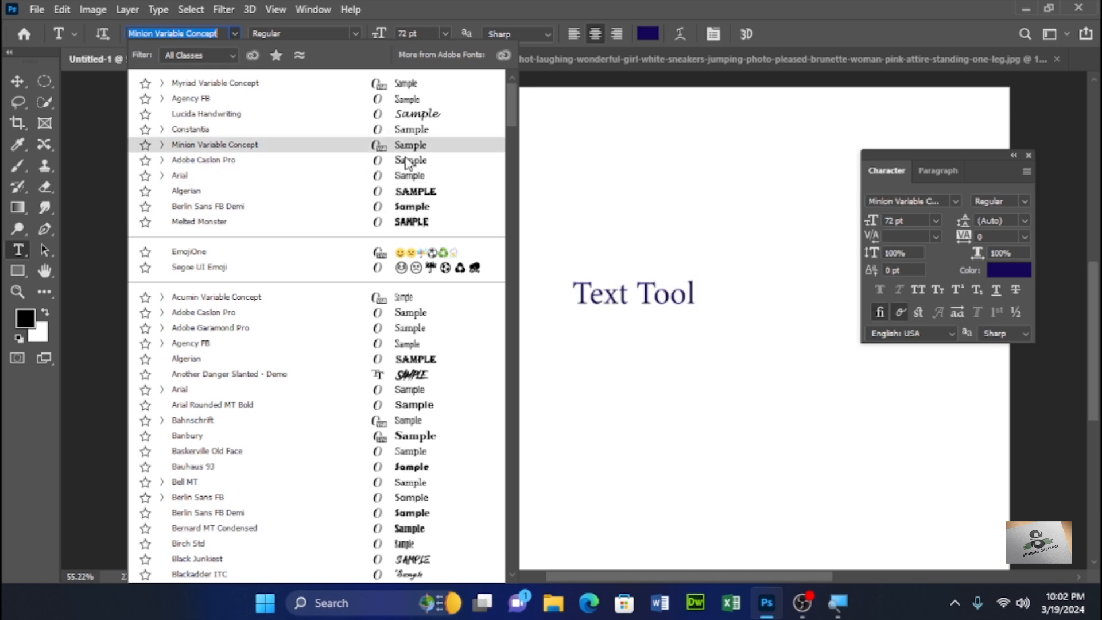
click(418, 131)
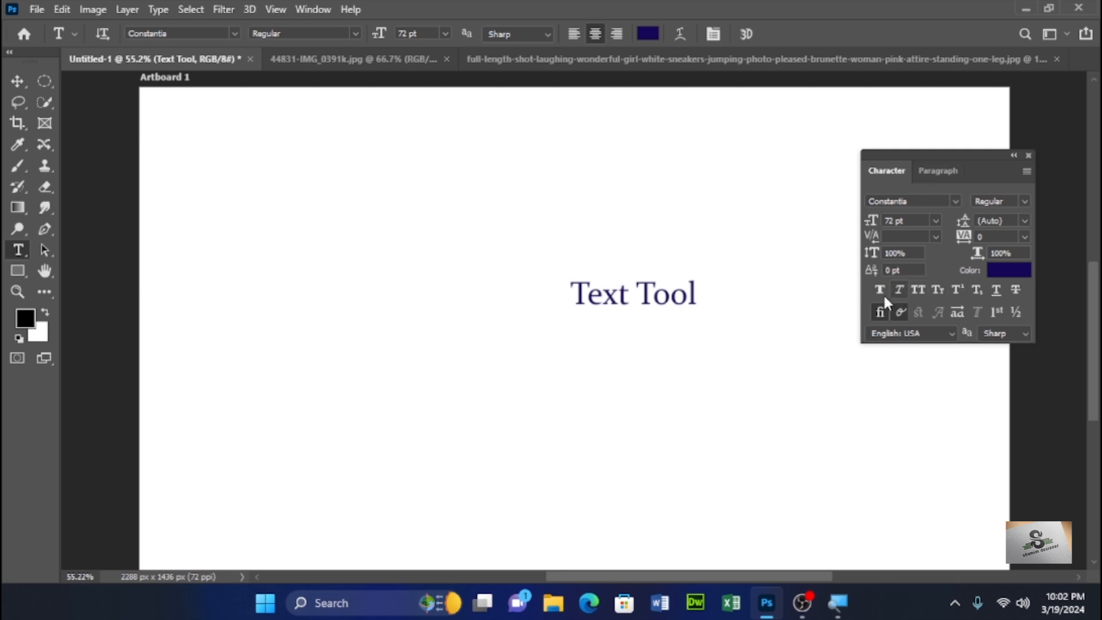
- Apply Faux Bold to the text in the Character panel
click(1021, 202)
click(1019, 202)
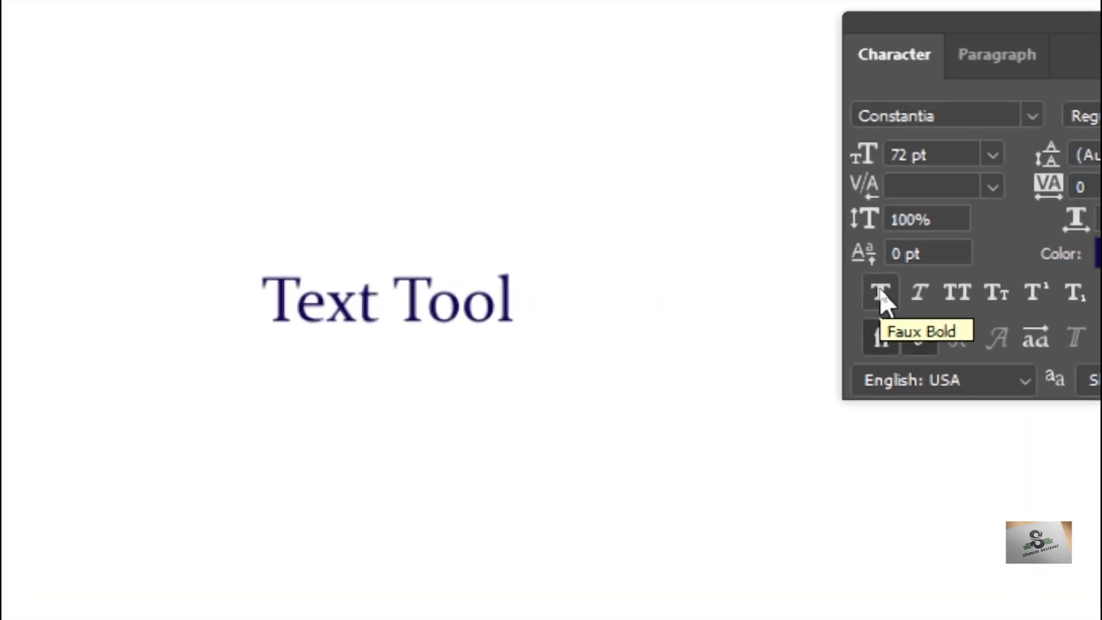
click(881, 296)
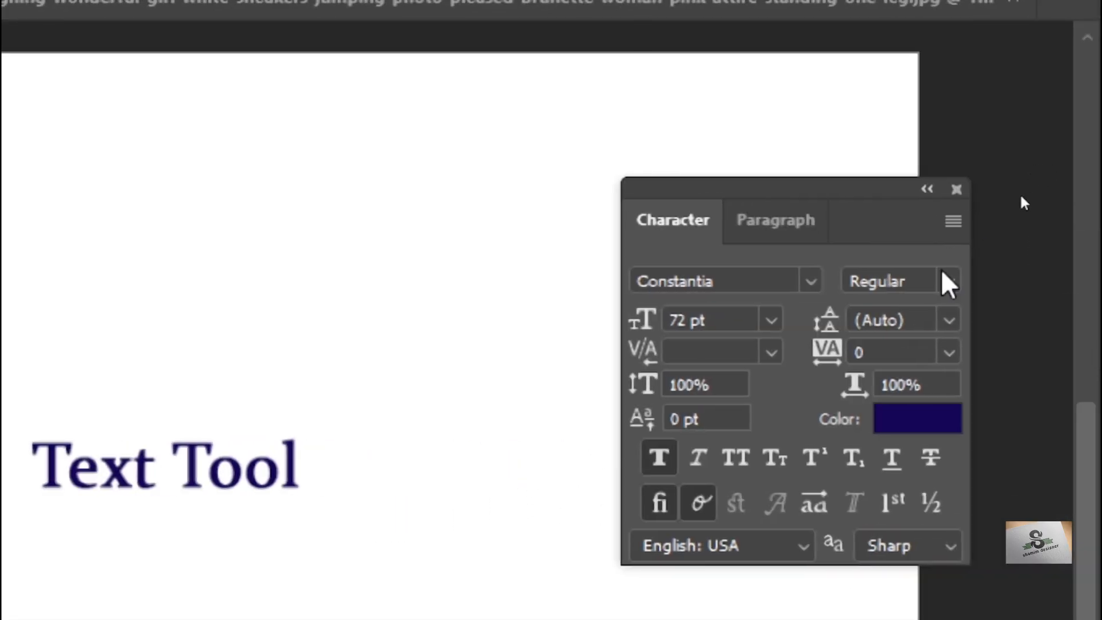
- Set the Constantia font style to Bold and turn off Faux Italic
click(948, 281)
click(928, 357)
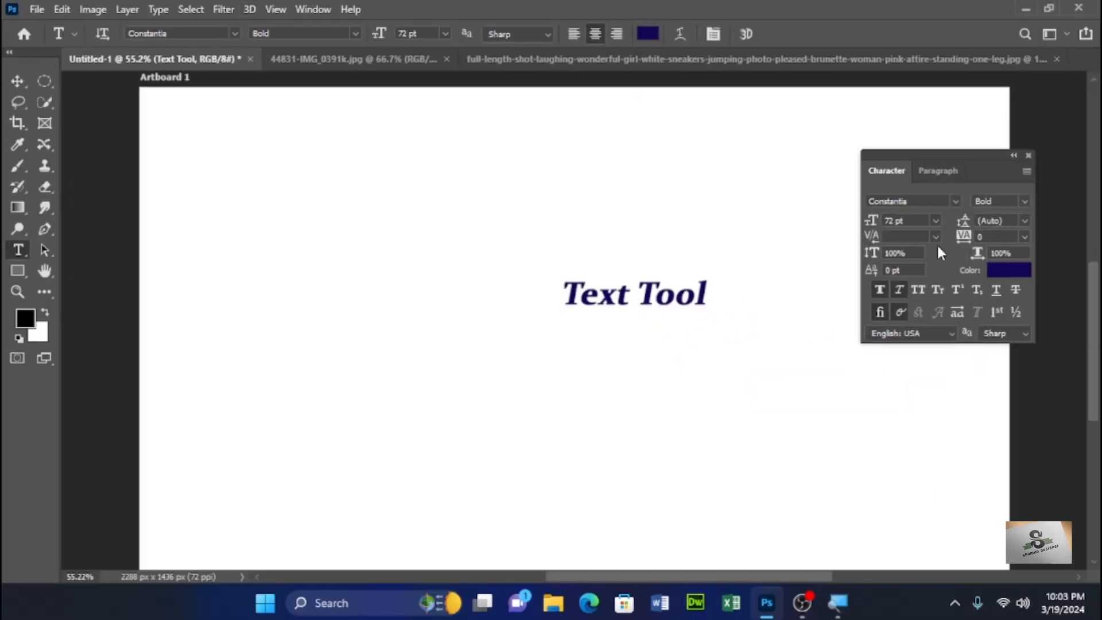
click(896, 290)
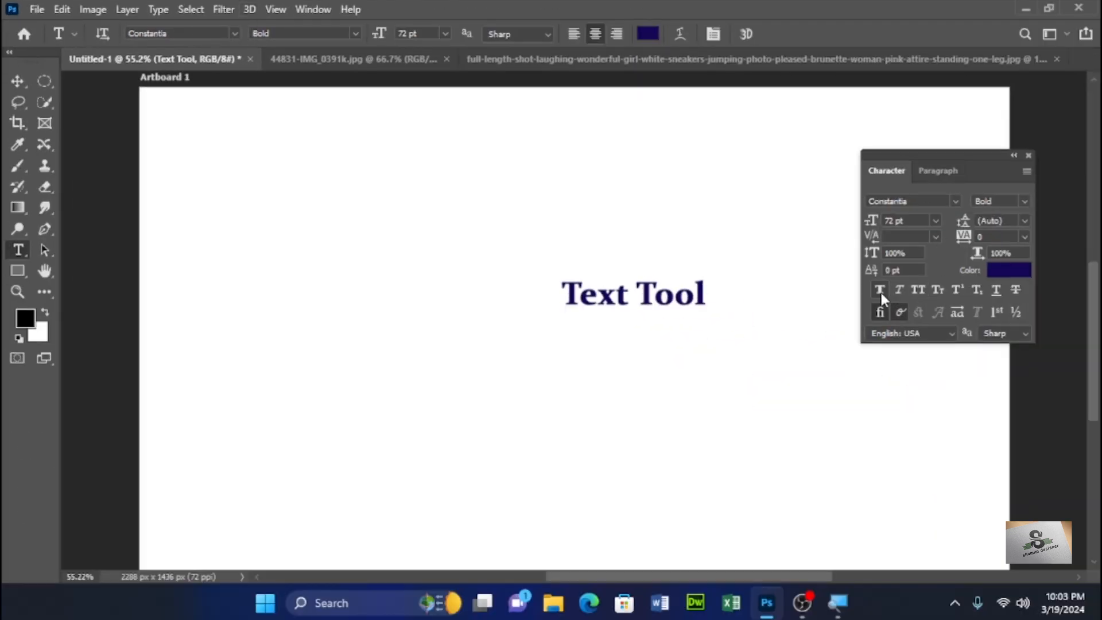
- Turn off Faux Bold and, after briefly trying All Caps, apply Small Caps to the text
click(880, 293)
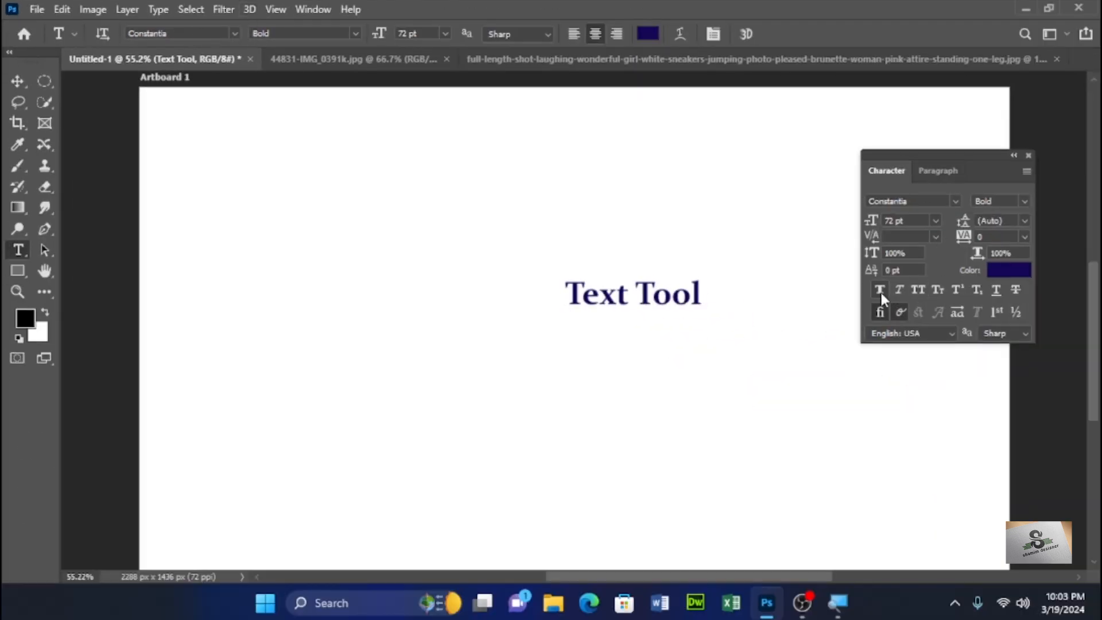
click(918, 291)
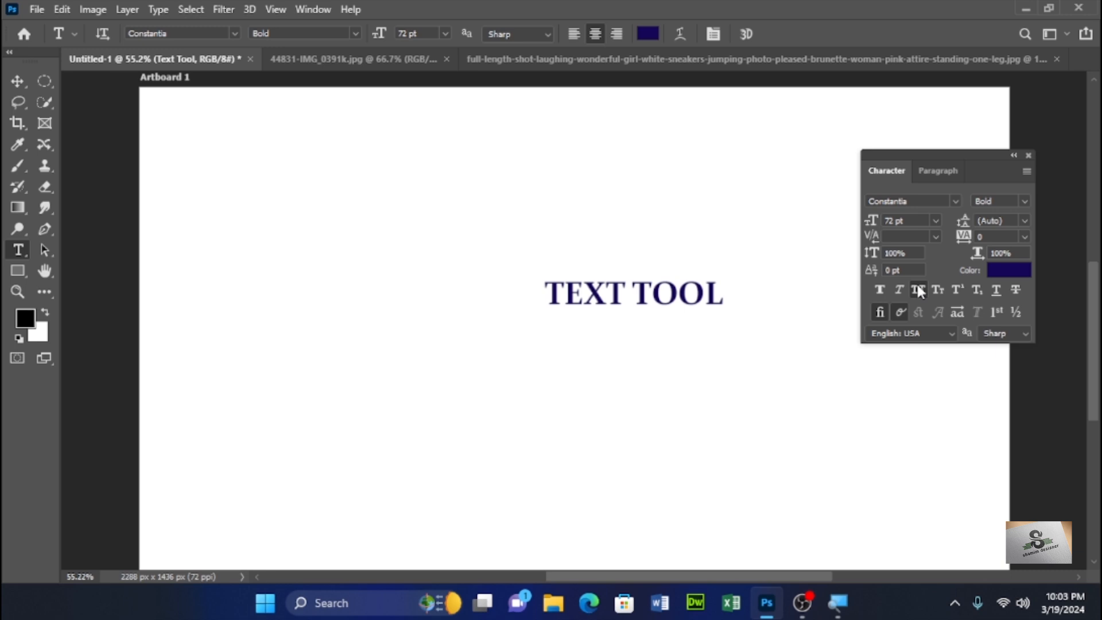
click(917, 287)
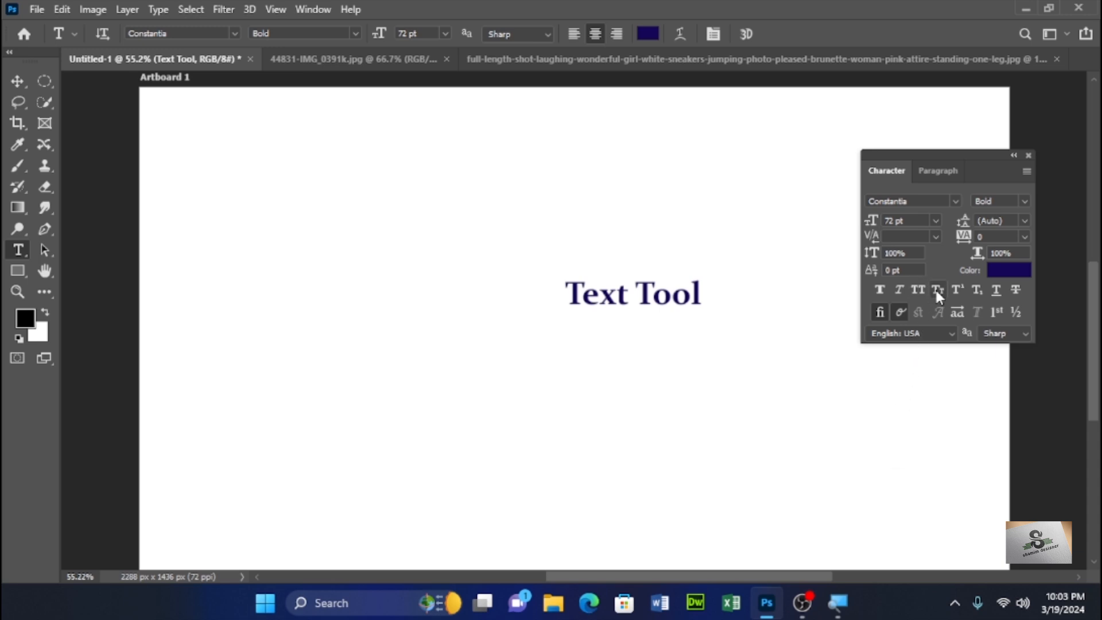
click(937, 290)
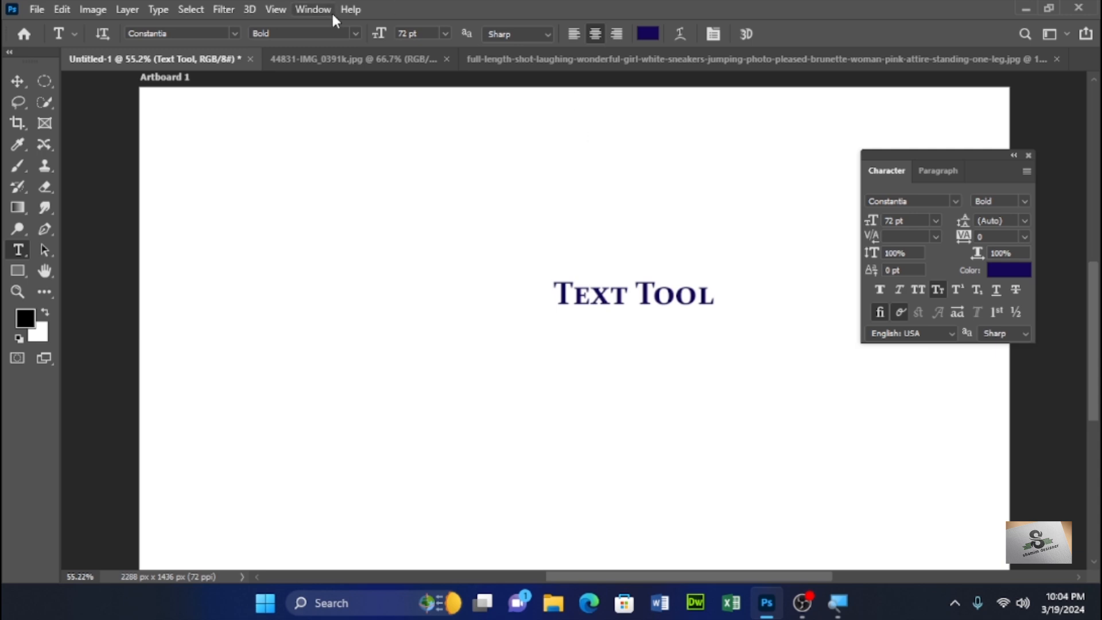
- Set the font size to 100 pt
click(446, 34)
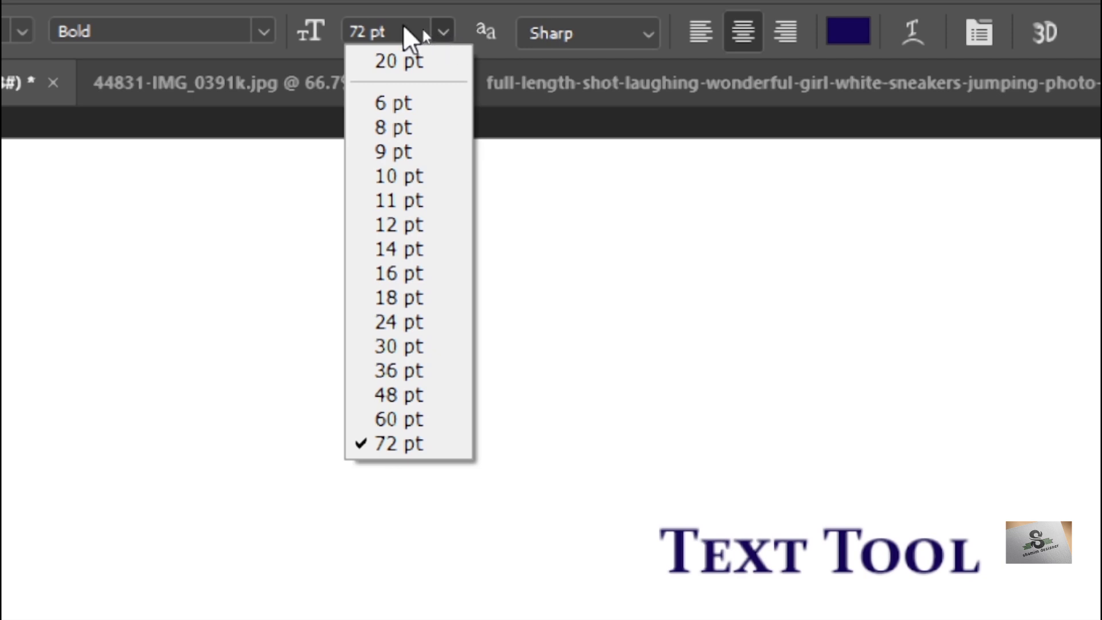
click(438, 34)
drag(364, 36, 325, 37)
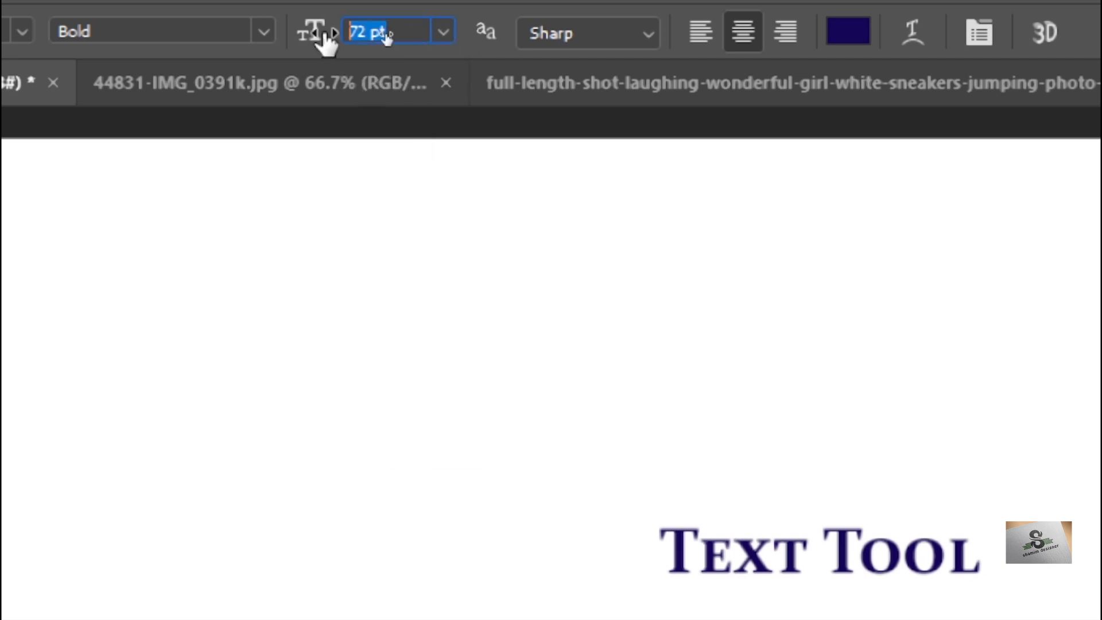
text(100)
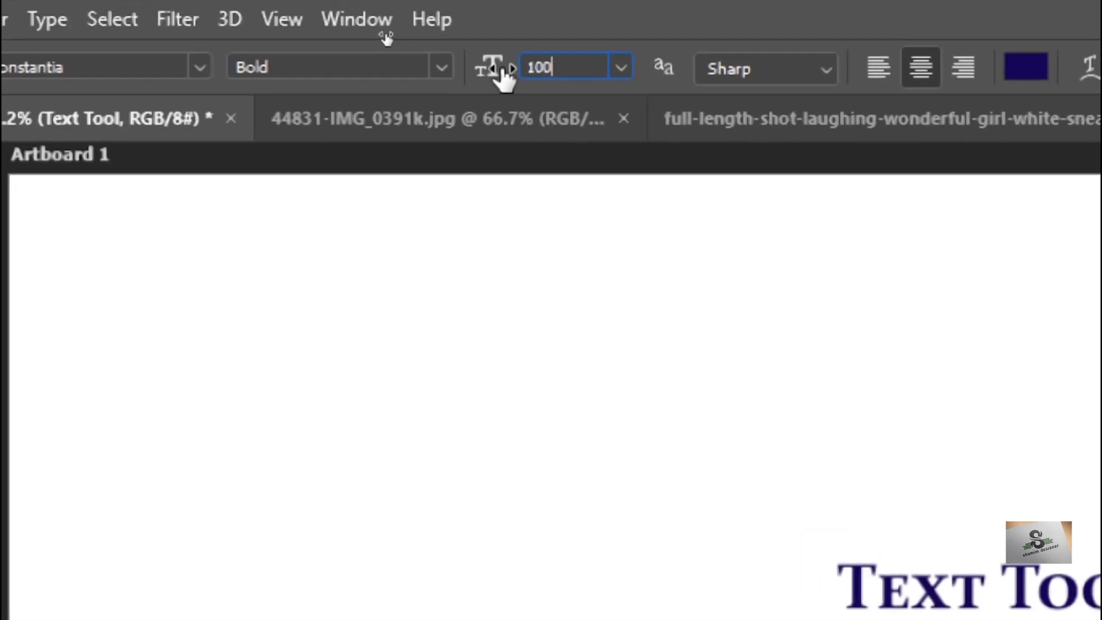
key(Return)
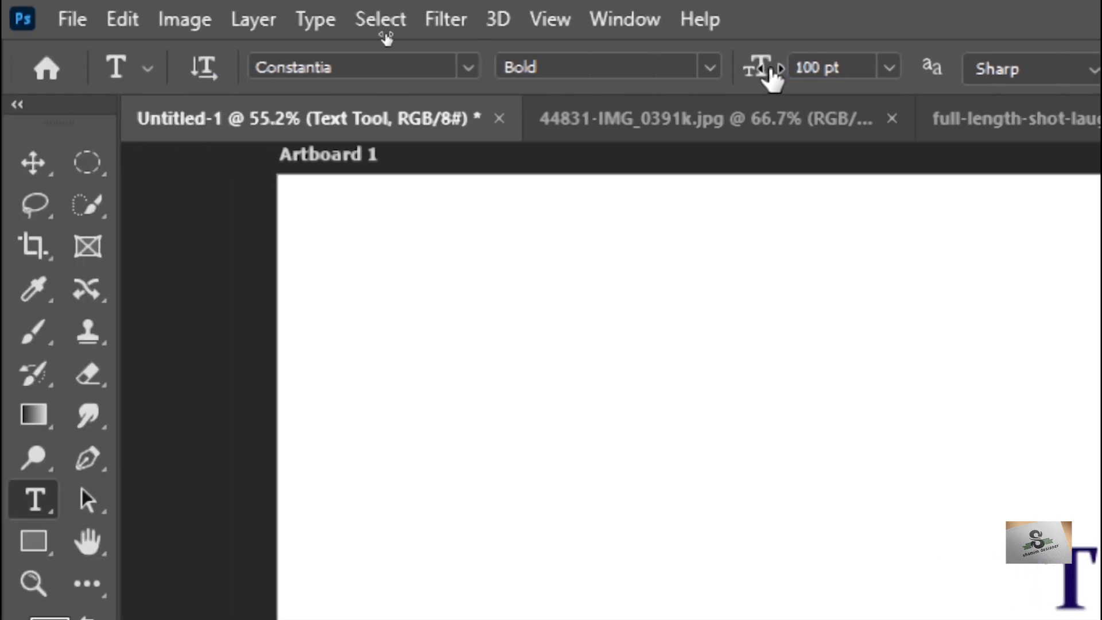
- Scrub the font size up and back down to 125 pt
key(super)
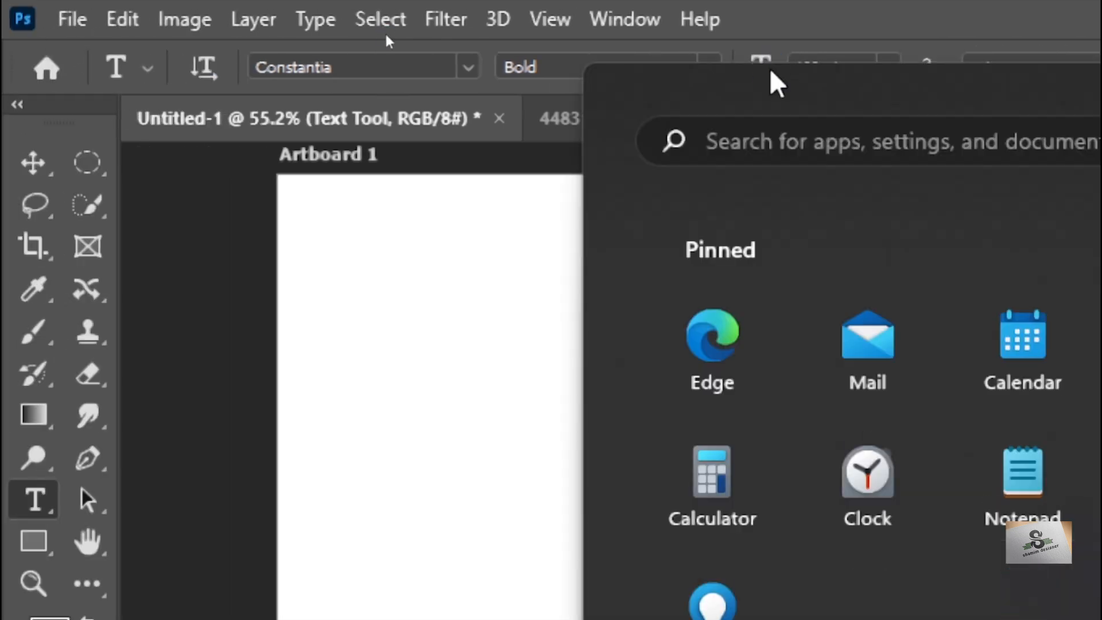
key(super)
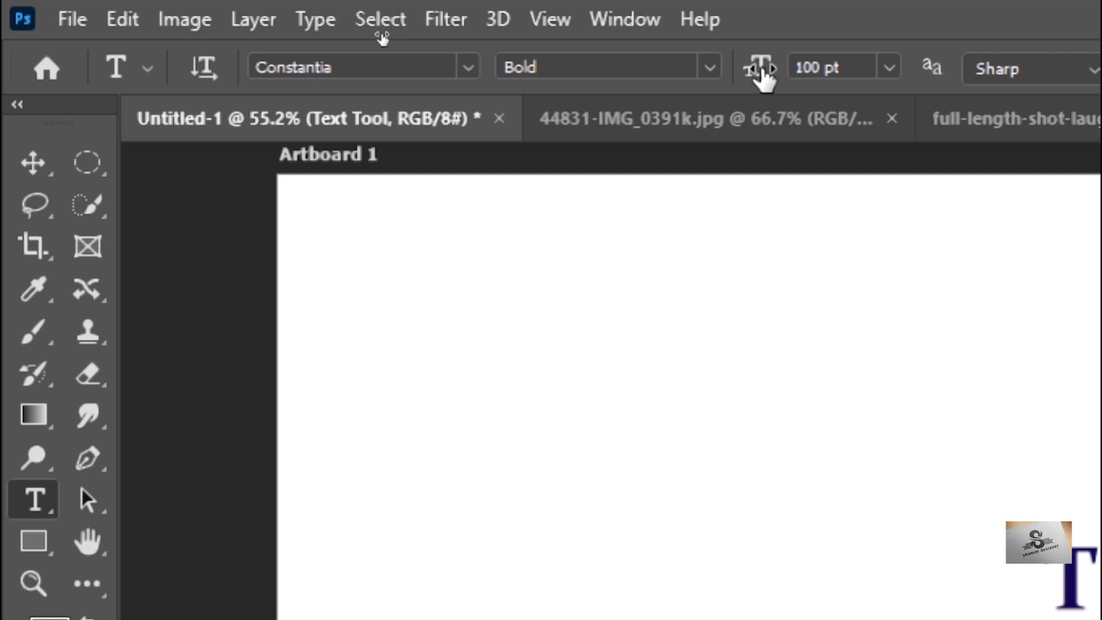
drag(762, 69, 832, 68)
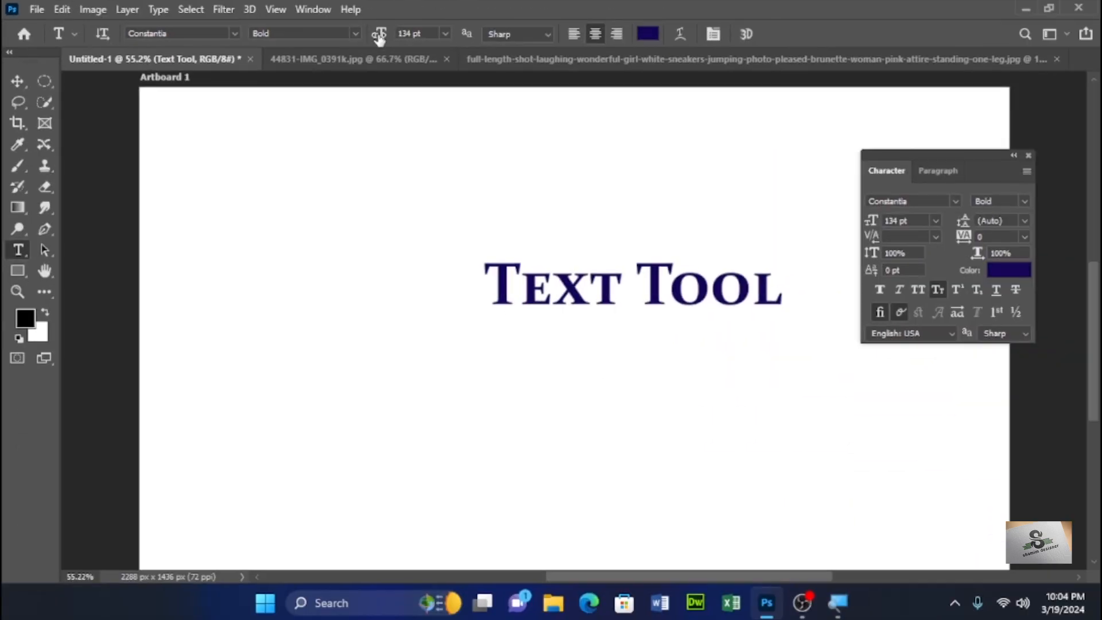
drag(379, 38, 356, 46)
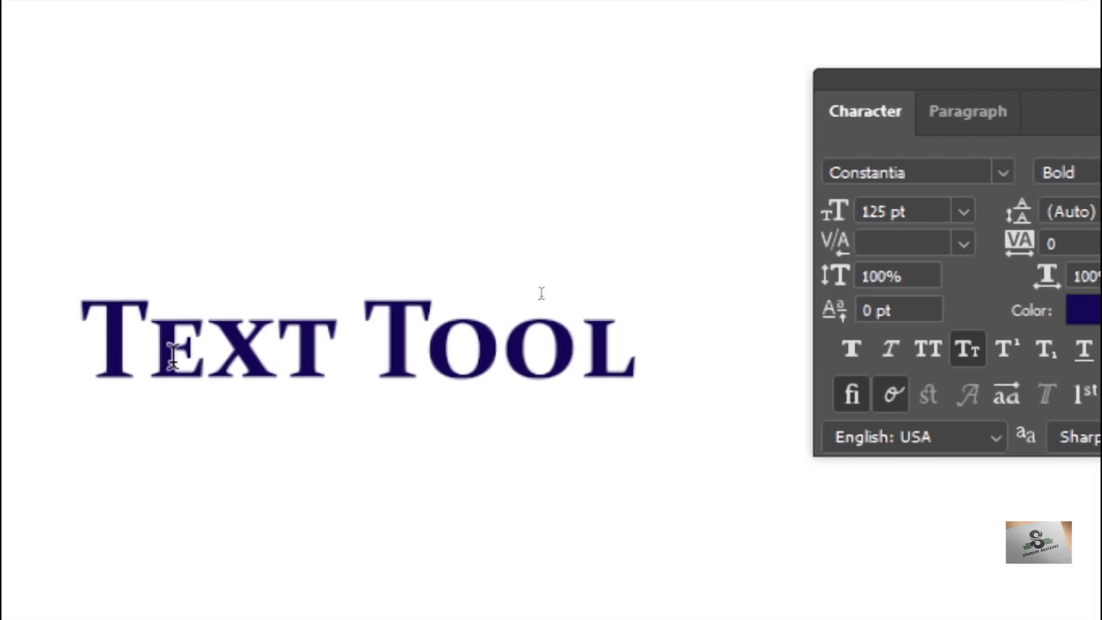
- Place the cursor between the T and e of Text and set the kerning to 200
click(163, 351)
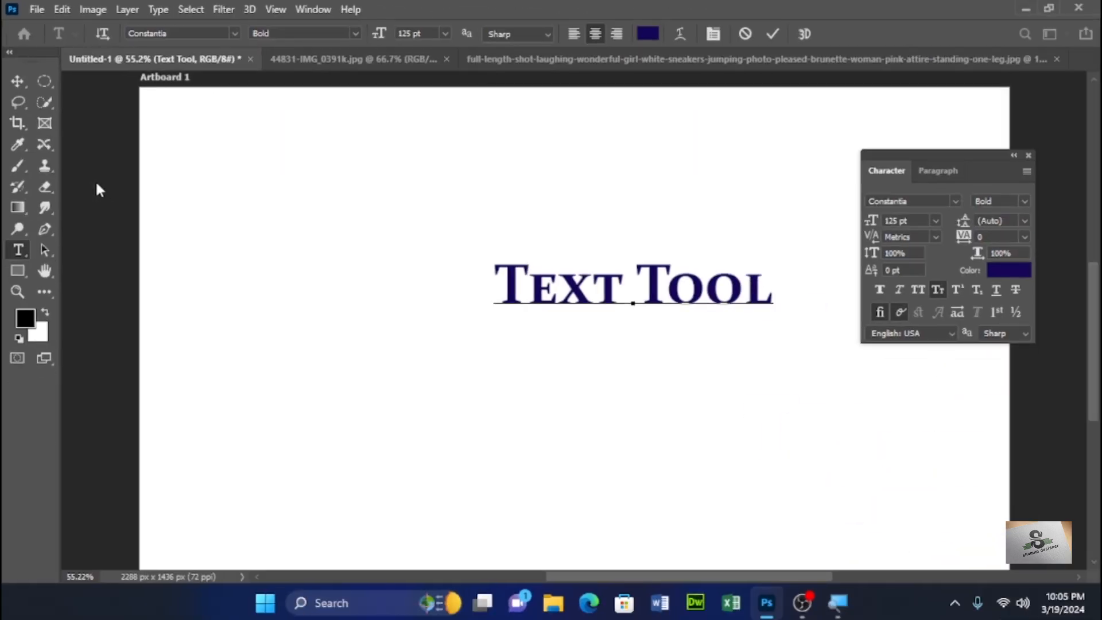
click(934, 236)
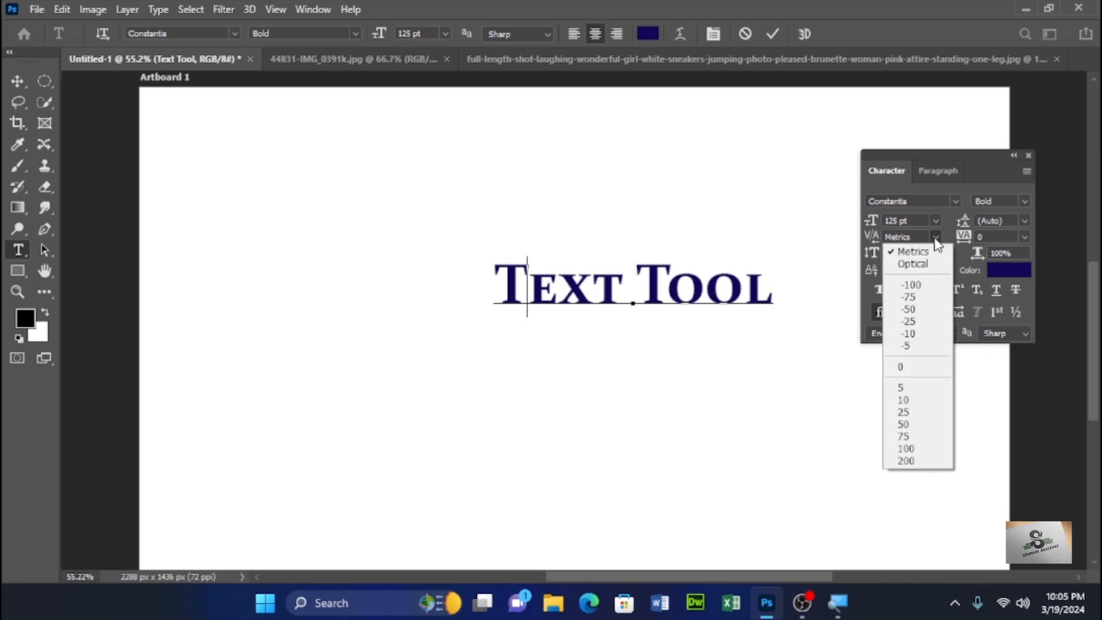
click(906, 461)
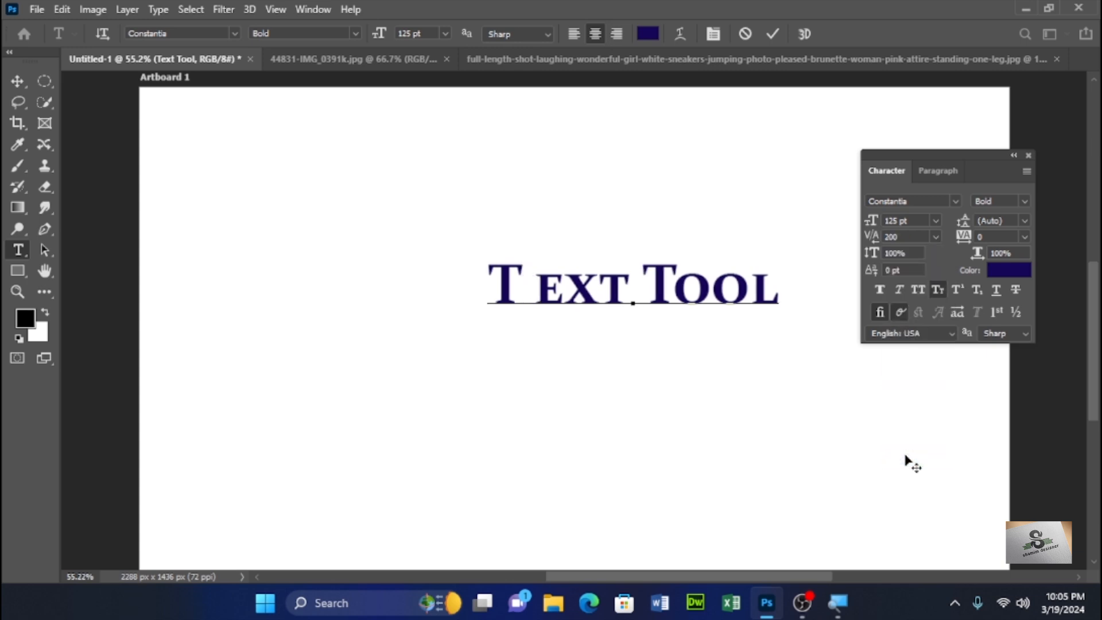
- Change the kerning to -100, then scrub it to about -160
click(934, 237)
click(918, 284)
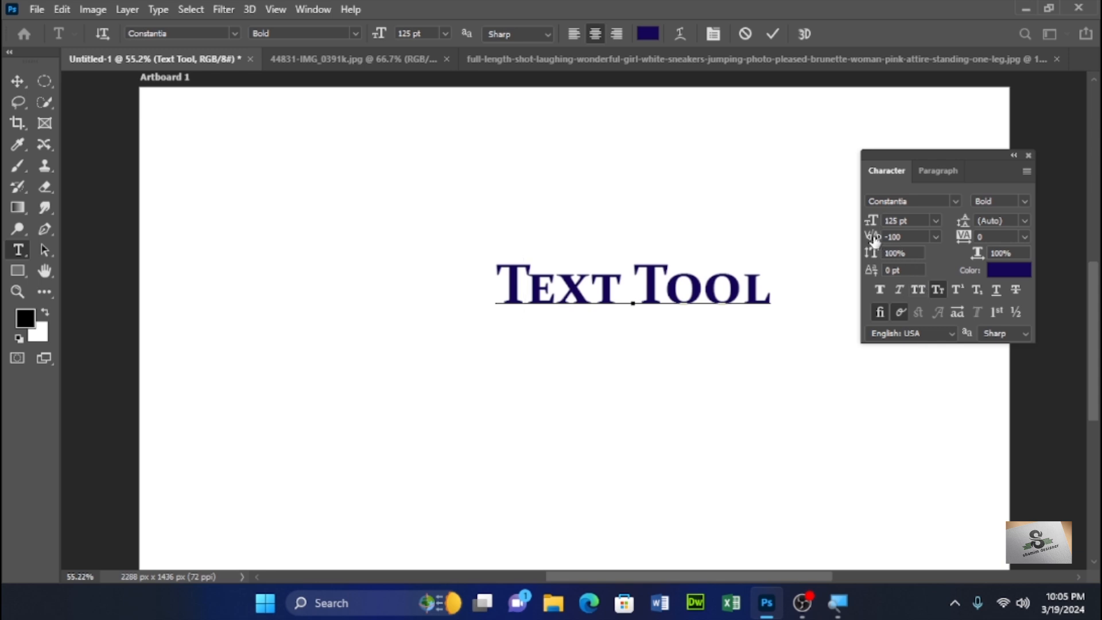
mouse_move(873, 241)
mouse_down()
mouse_move(888, 240)
mouse_move(861, 239)
mouse_up()
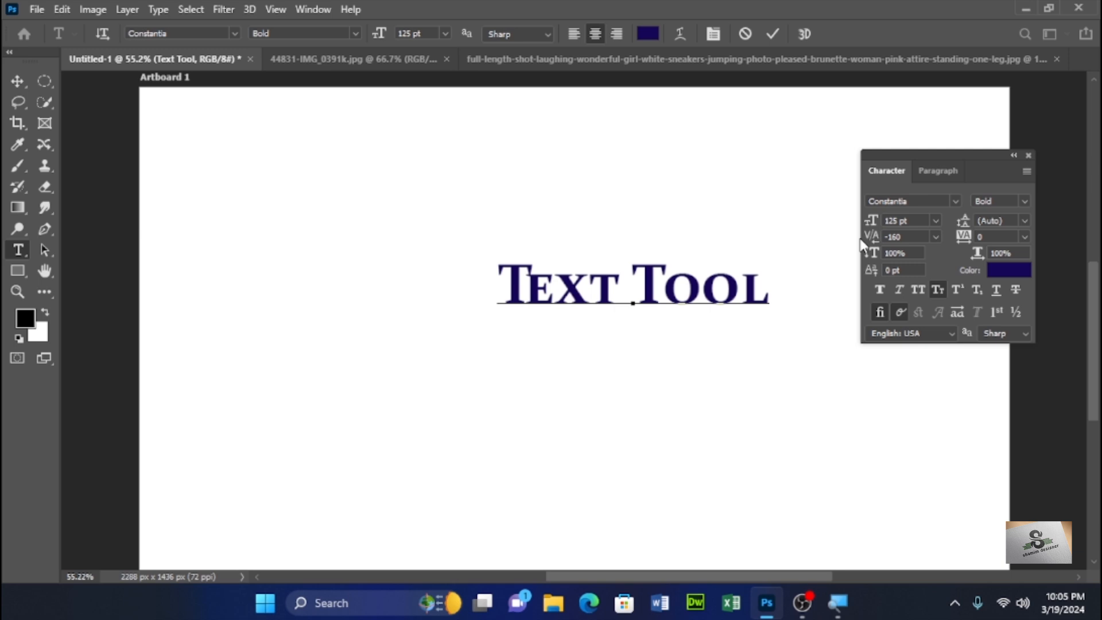
- Set the kerning to 0 and commit the text edit
click(935, 235)
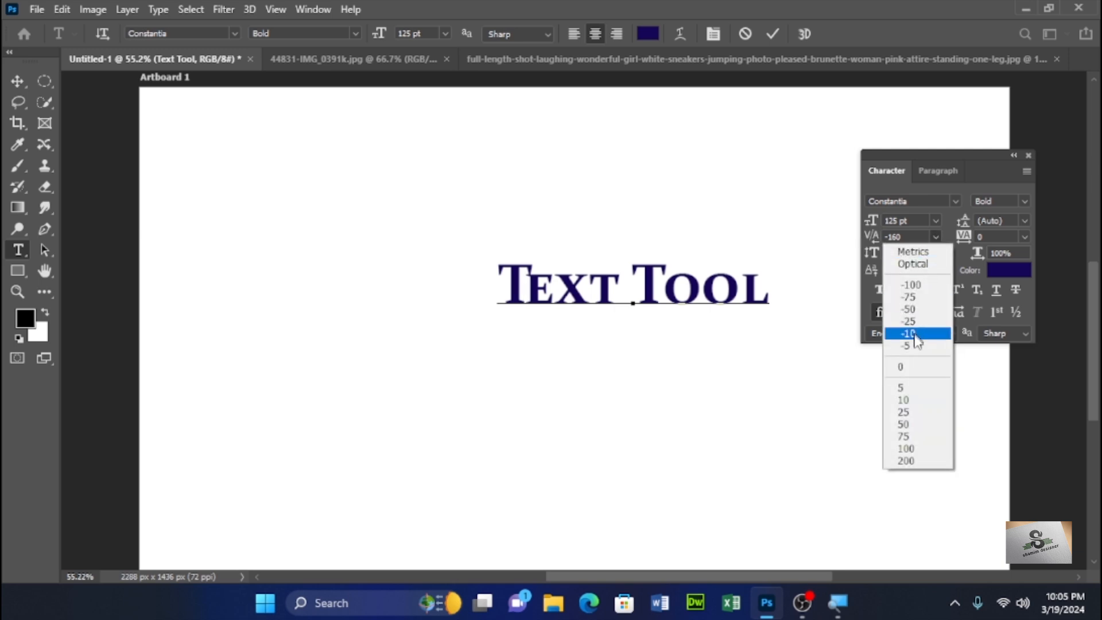
click(914, 373)
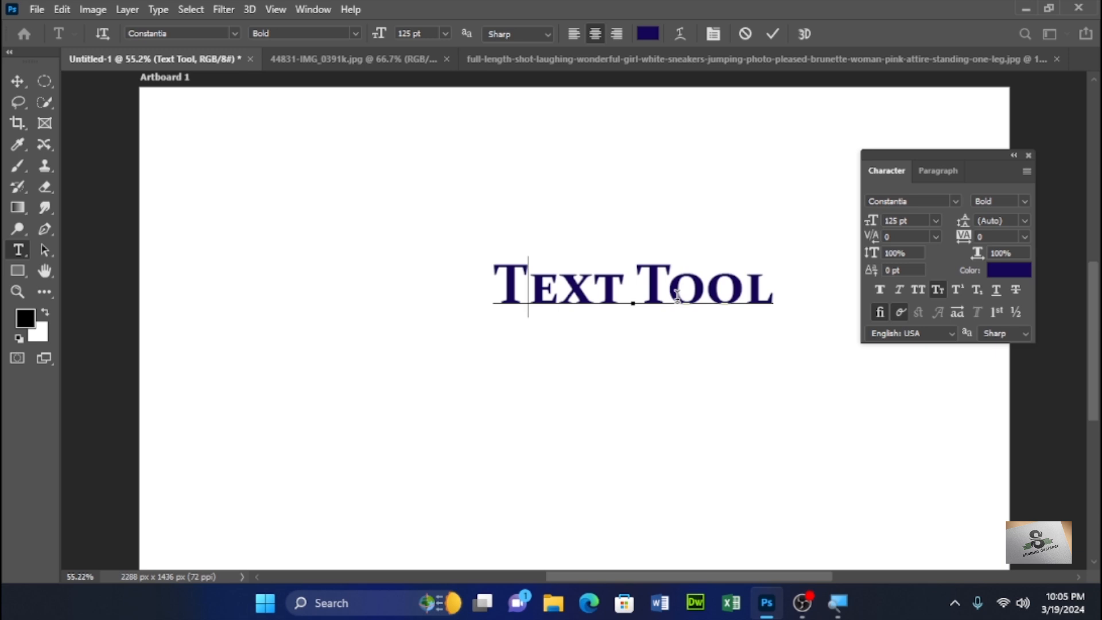
key(ctrl+Return)
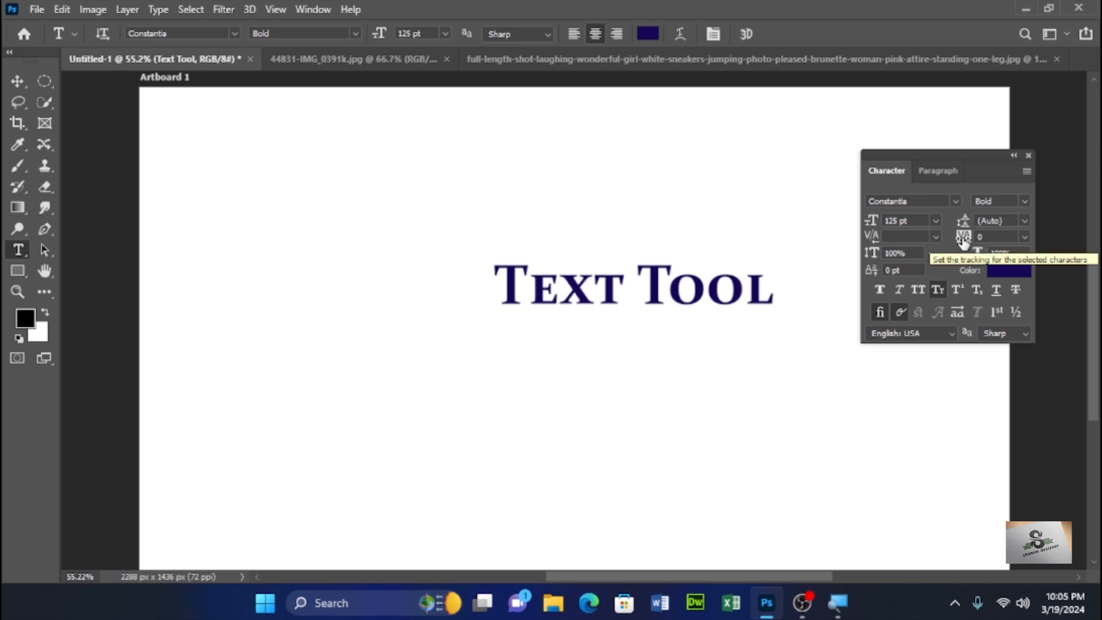
- Set the text's tracking to 620
double_click(983, 236)
text(620)
key(Return)
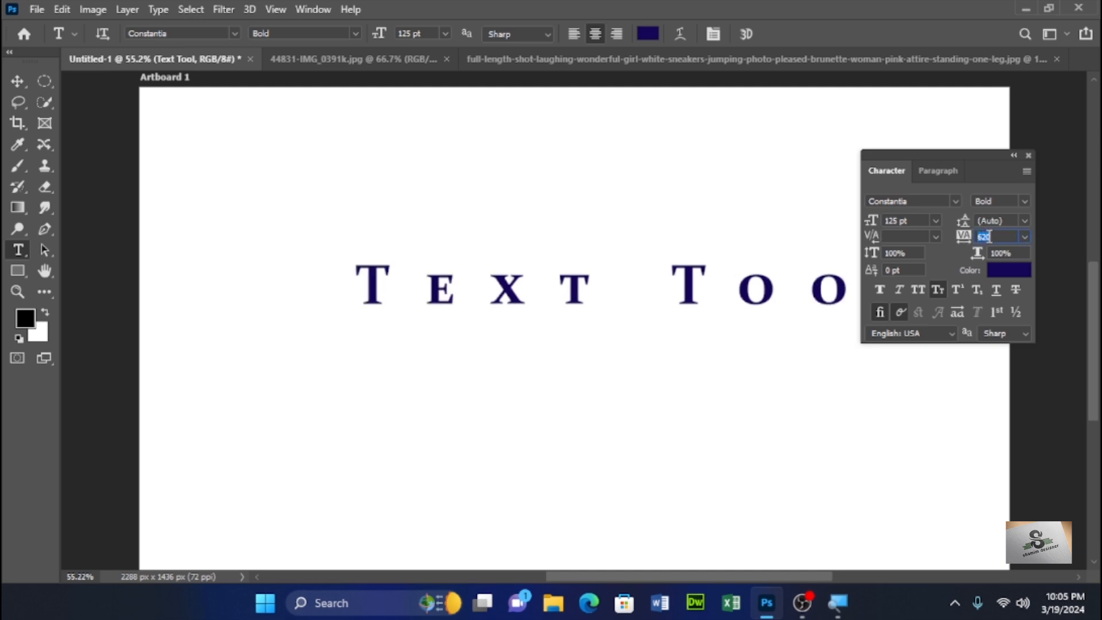
- Scrub the tracking to about -140, then reset it to 0
drag(963, 239, 931, 238)
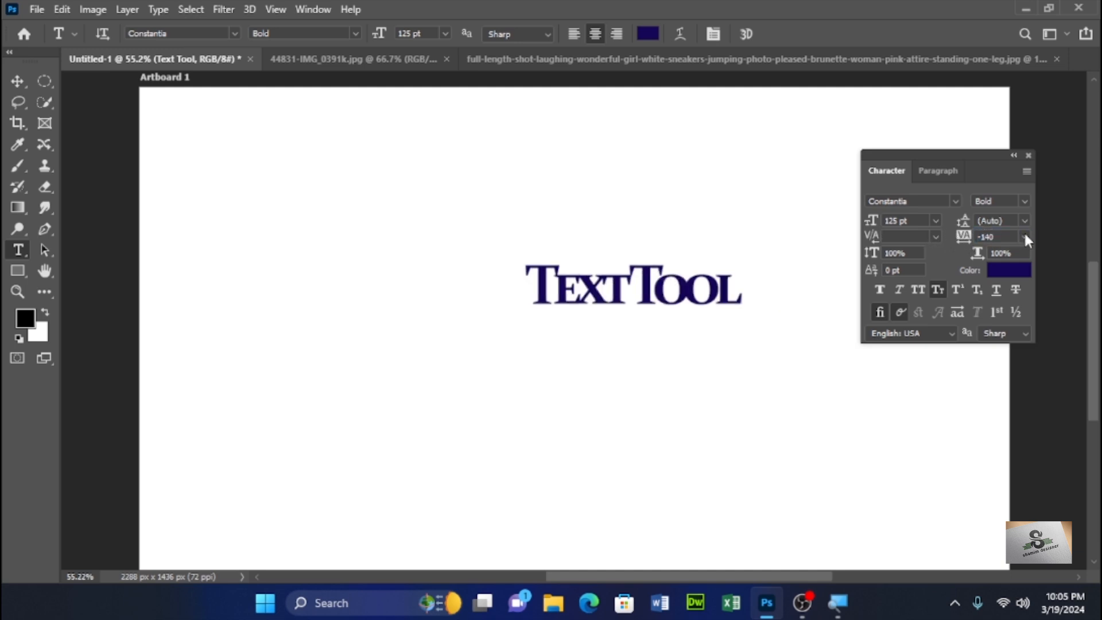
click(1025, 236)
click(1007, 334)
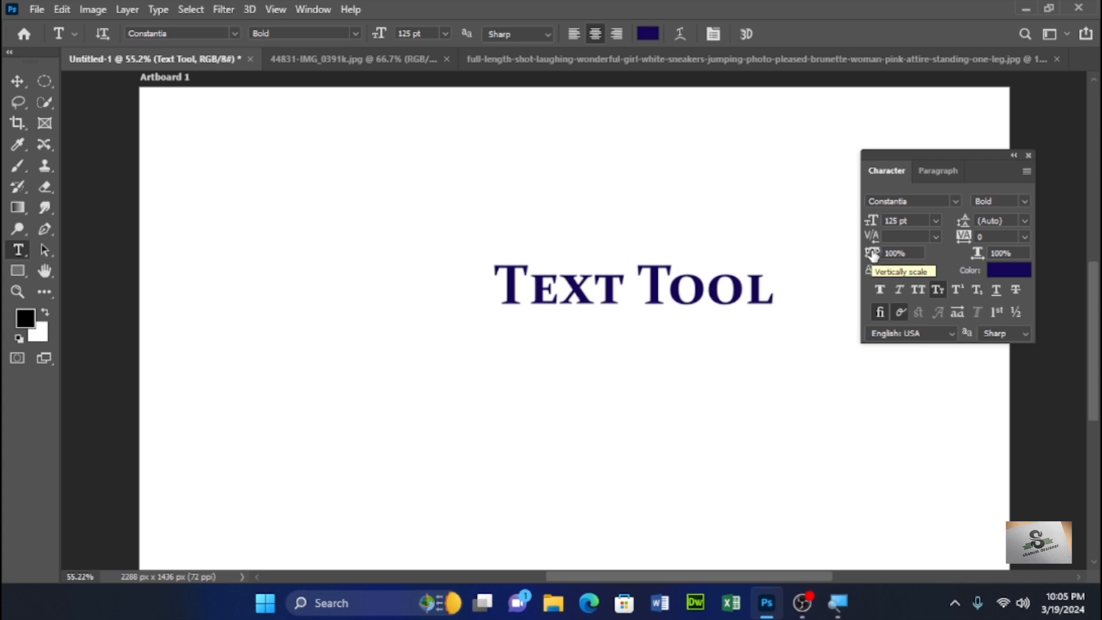
- Scrub the vertical scale to about 194%, then reset it to 100%
drag(873, 254, 875, 268)
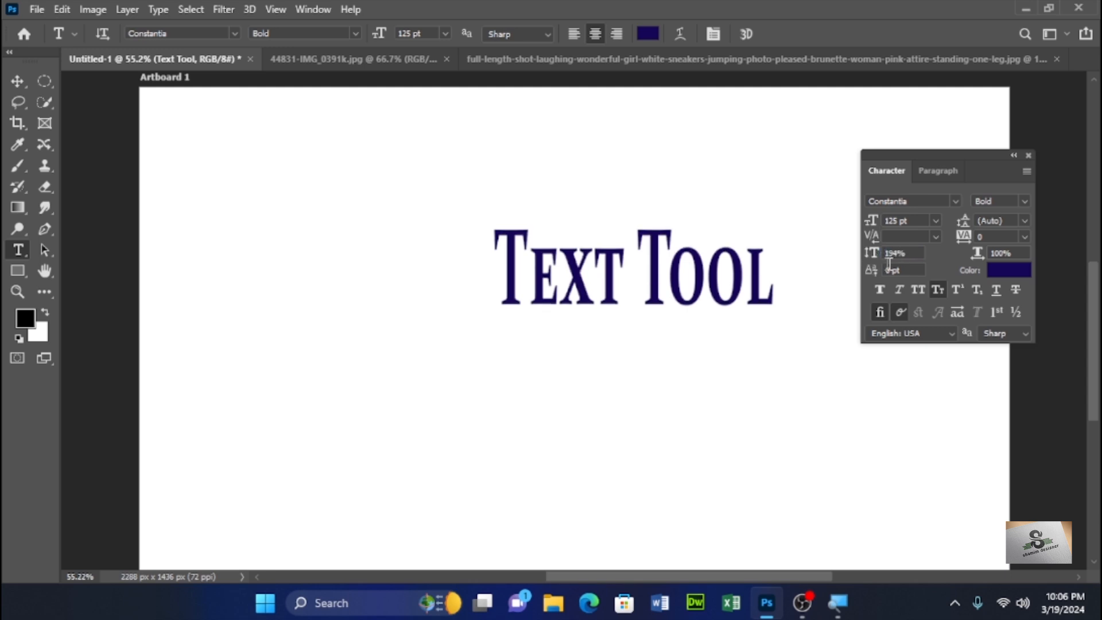
click(911, 253)
text(100%)
key(Return)
- Try a horizontal scale of about 153%, restore it to 100%, and remove Small Caps from the text
drag(978, 253, 1016, 252)
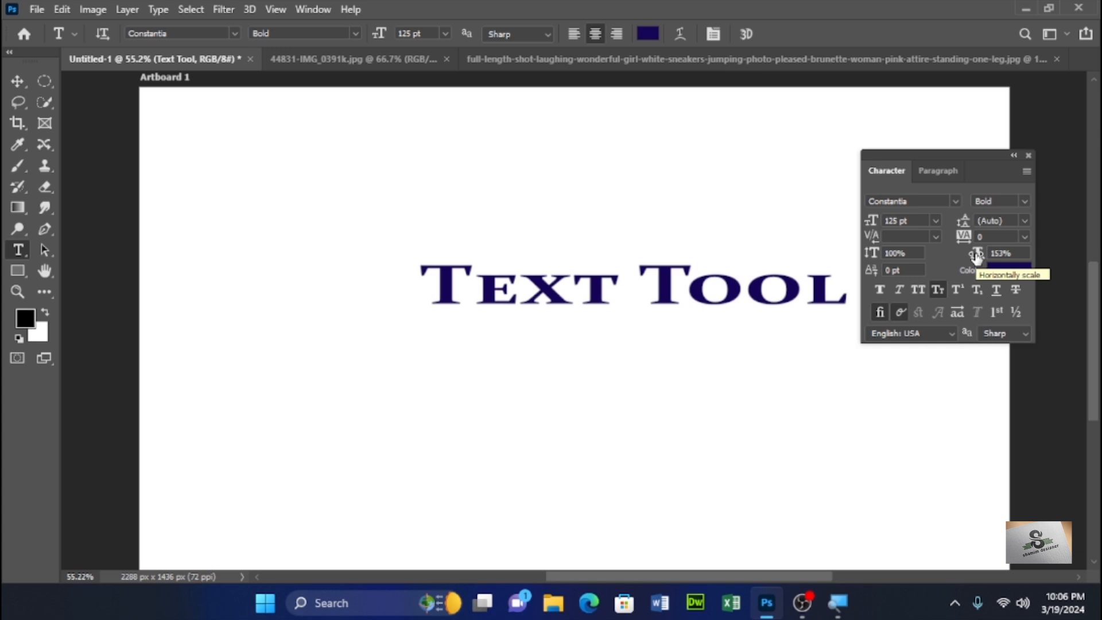
mouse_move(977, 255)
mouse_down()
mouse_move(1004, 252)
mouse_move(988, 256)
mouse_up()
text(100)
key(Return)
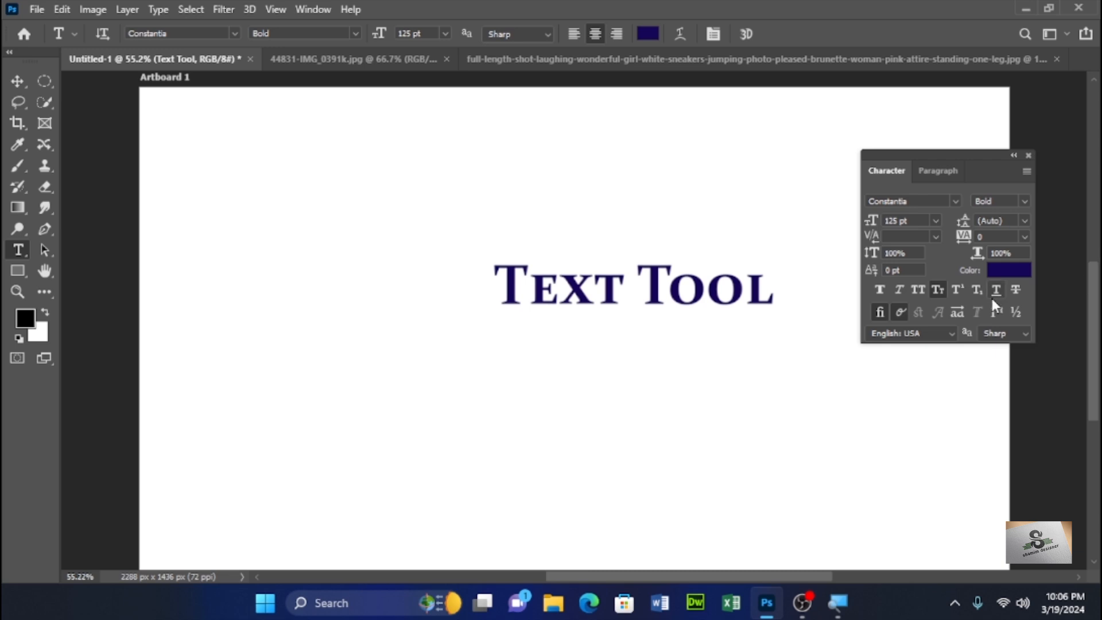
click(938, 286)
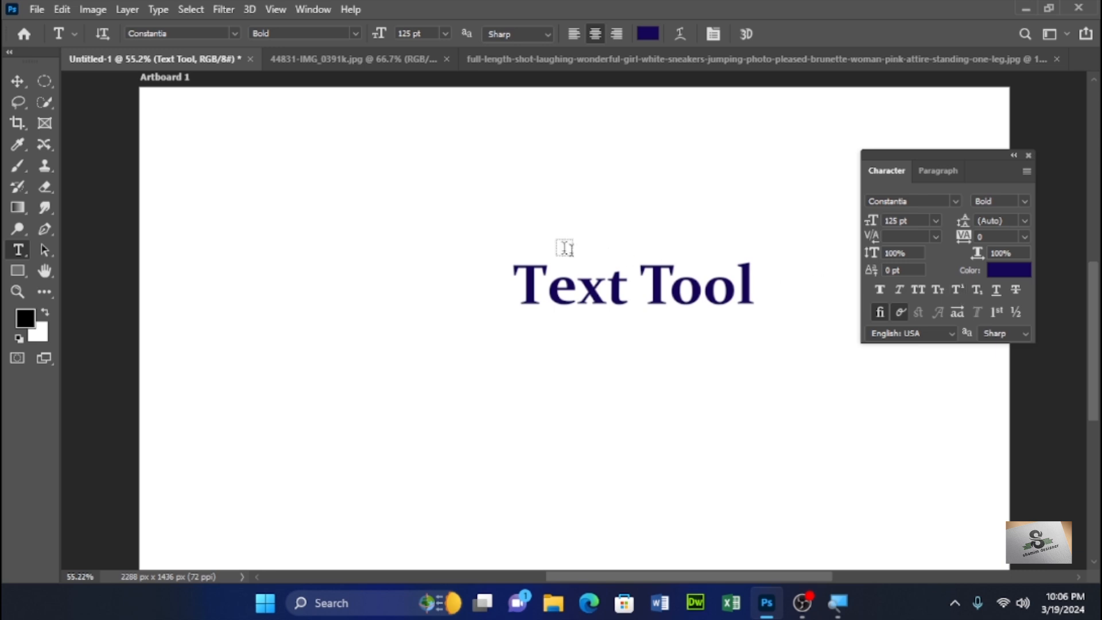
- Add a new text layer reading co2 near the artboard's upper left, make the 2 subscript, and commit
click(309, 176)
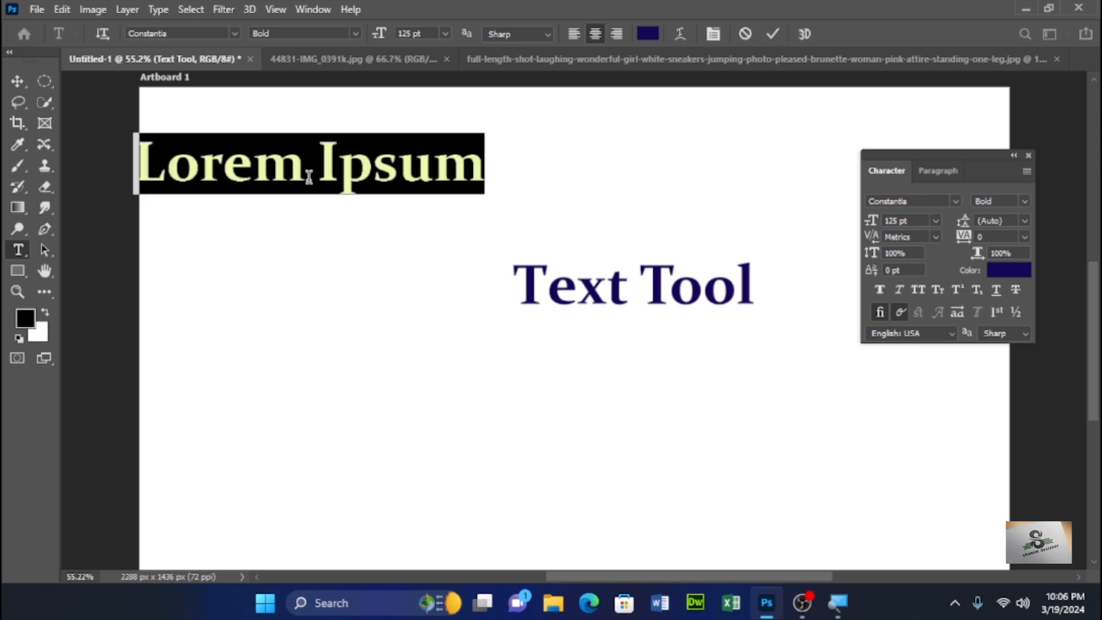
text(co2)
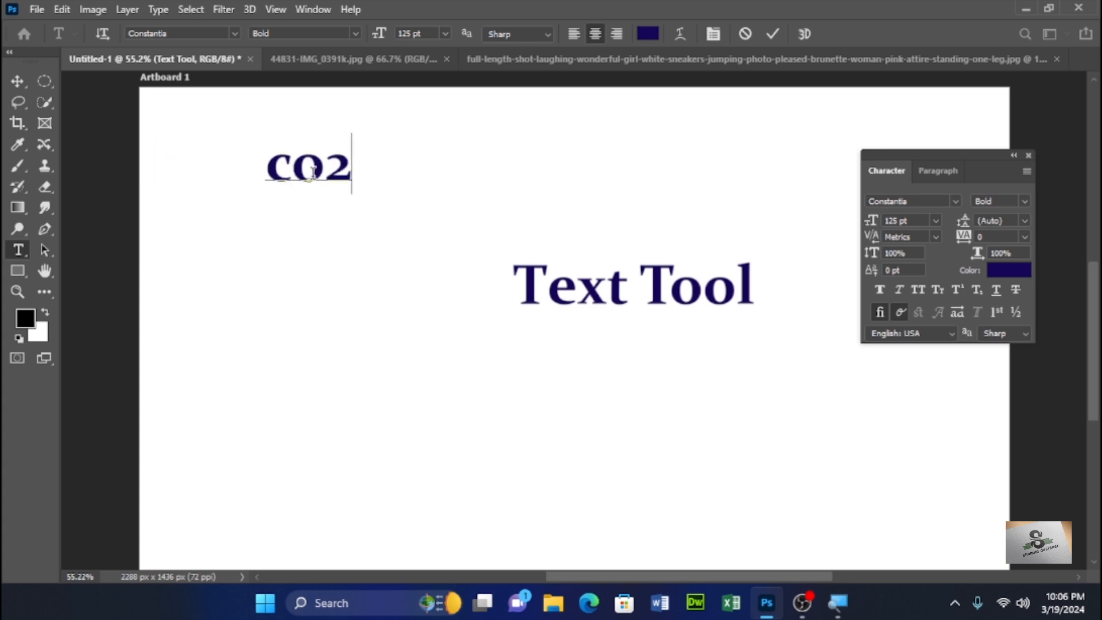
drag(325, 166, 351, 166)
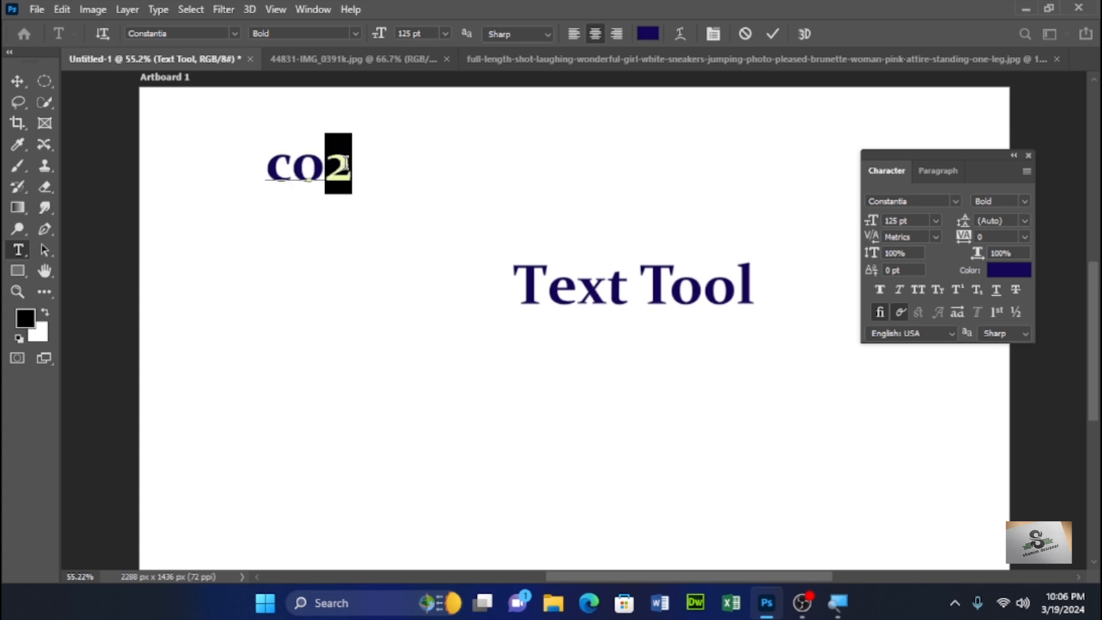
click(975, 290)
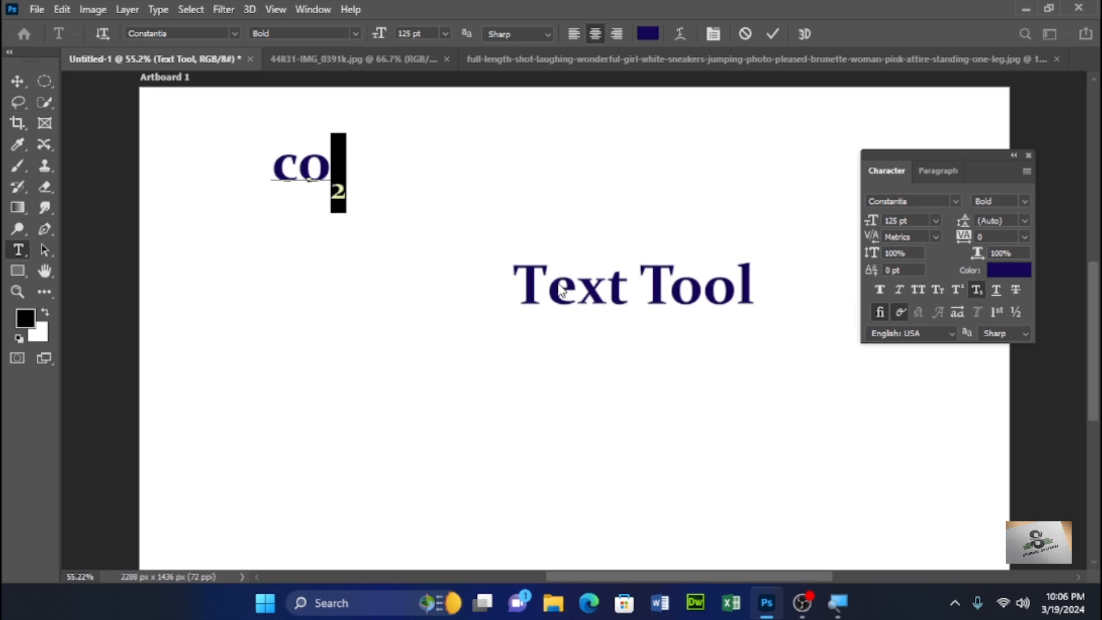
key(ctrl+Return)
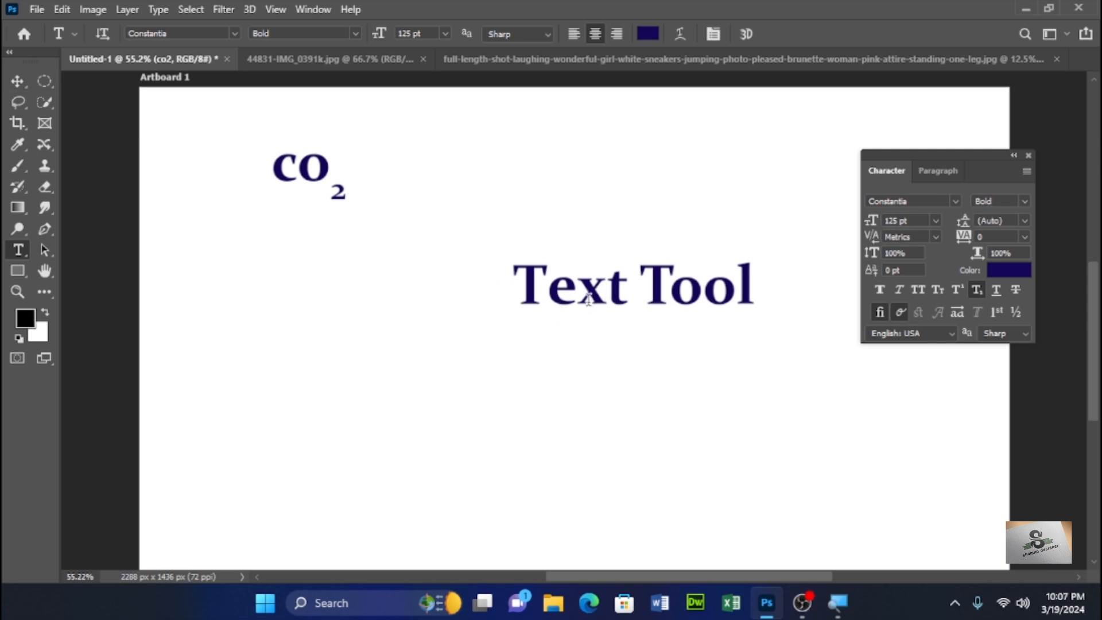
- Select the Text Tool layer with the Move tool and open the Layers panel
key(v)
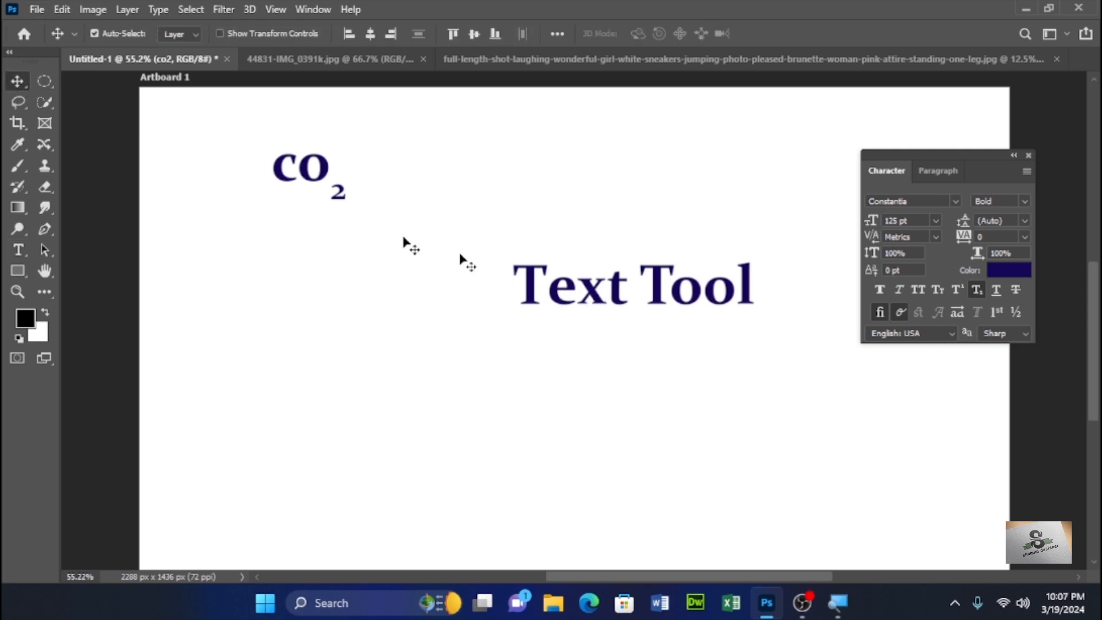
click(567, 294)
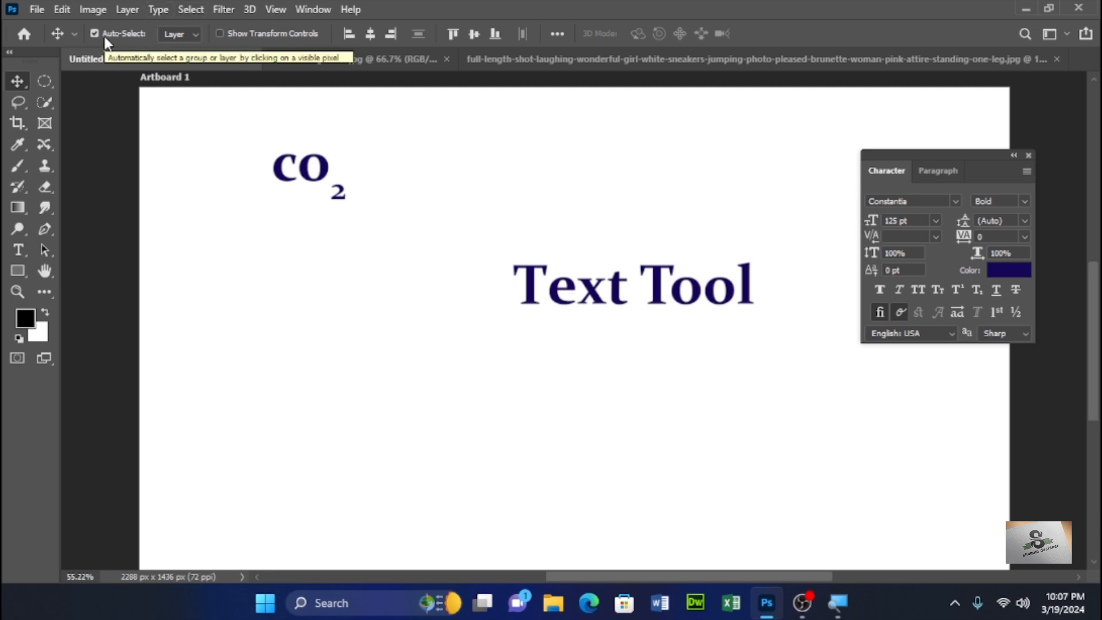
key(F7)
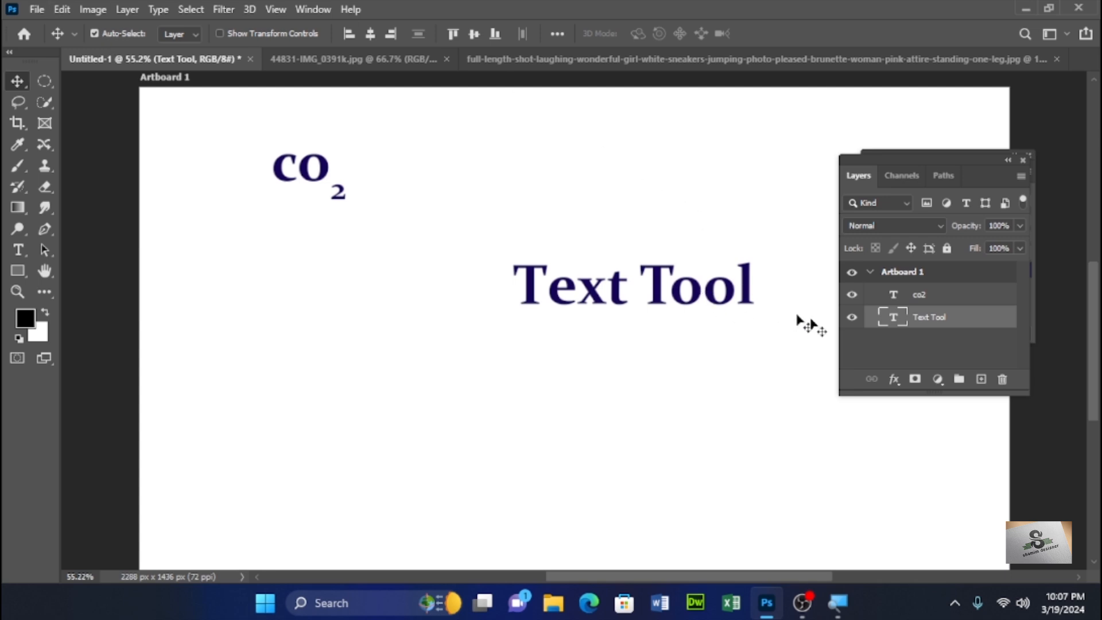
click(851, 317)
click(850, 317)
double_click(304, 172)
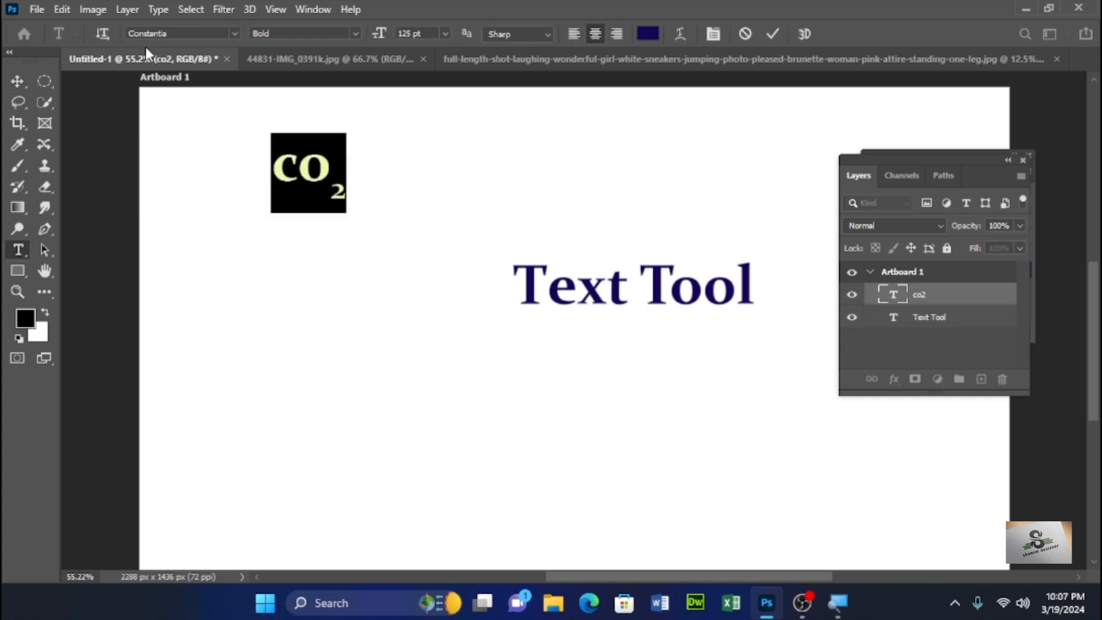
click(14, 84)
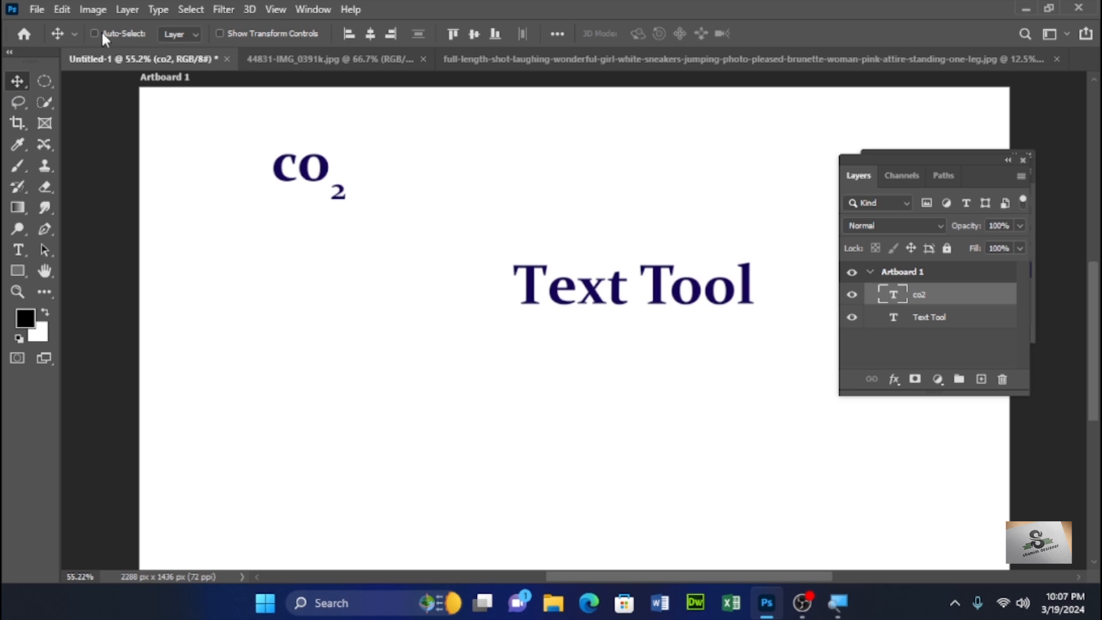
- Select the Text Tool layer, open the Character panel, and apply then remove underline and strikethrough on its text
click(654, 290)
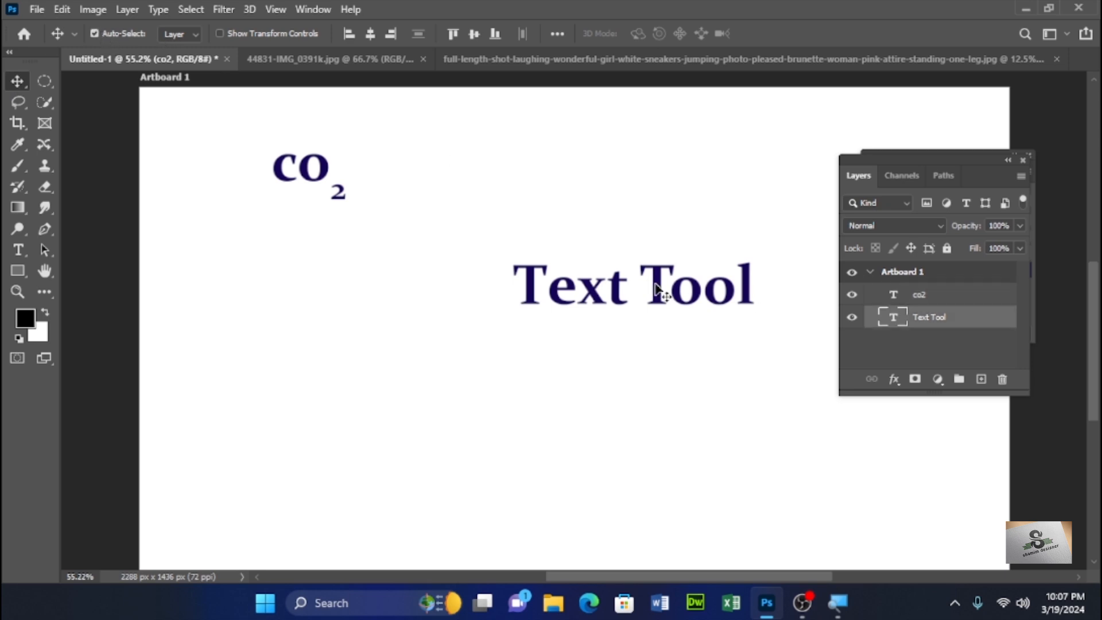
click(852, 318)
click(853, 318)
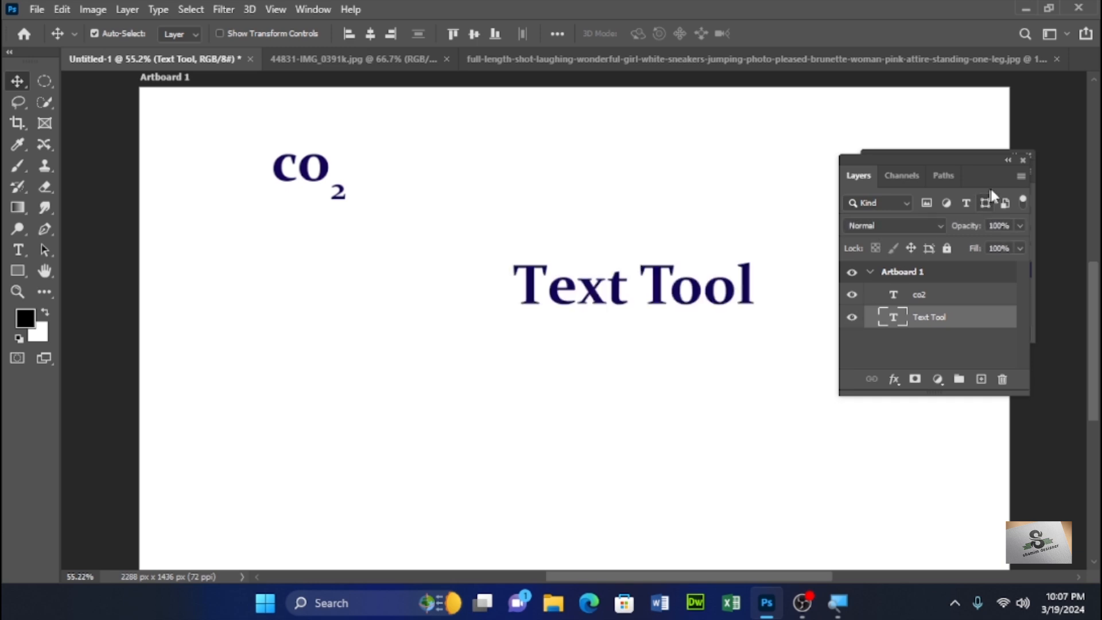
click(1021, 160)
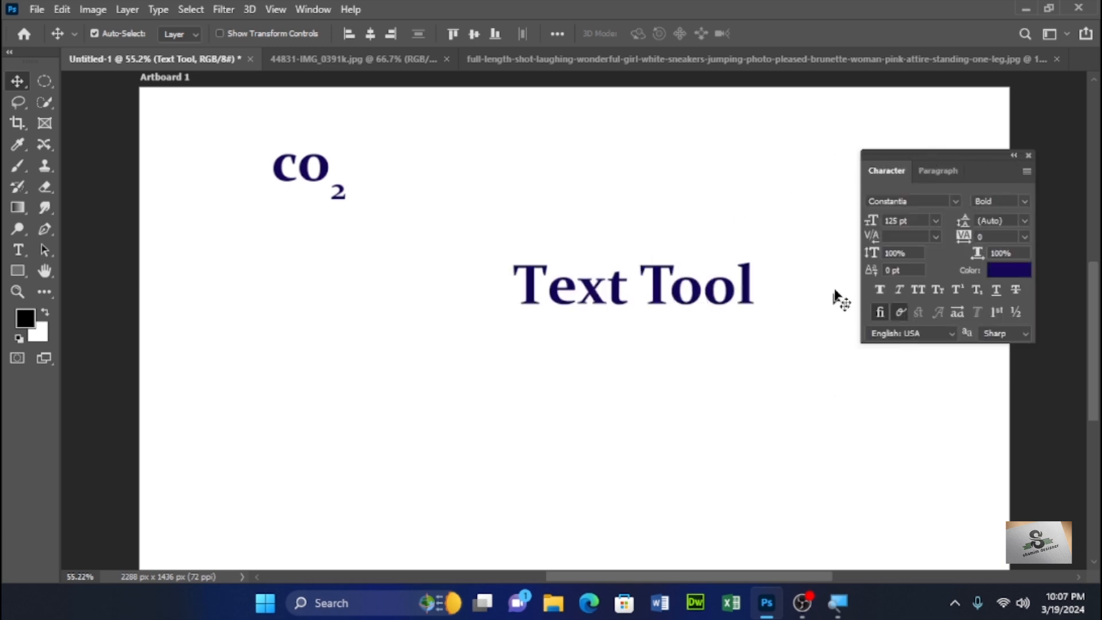
click(996, 294)
click(995, 290)
click(1014, 290)
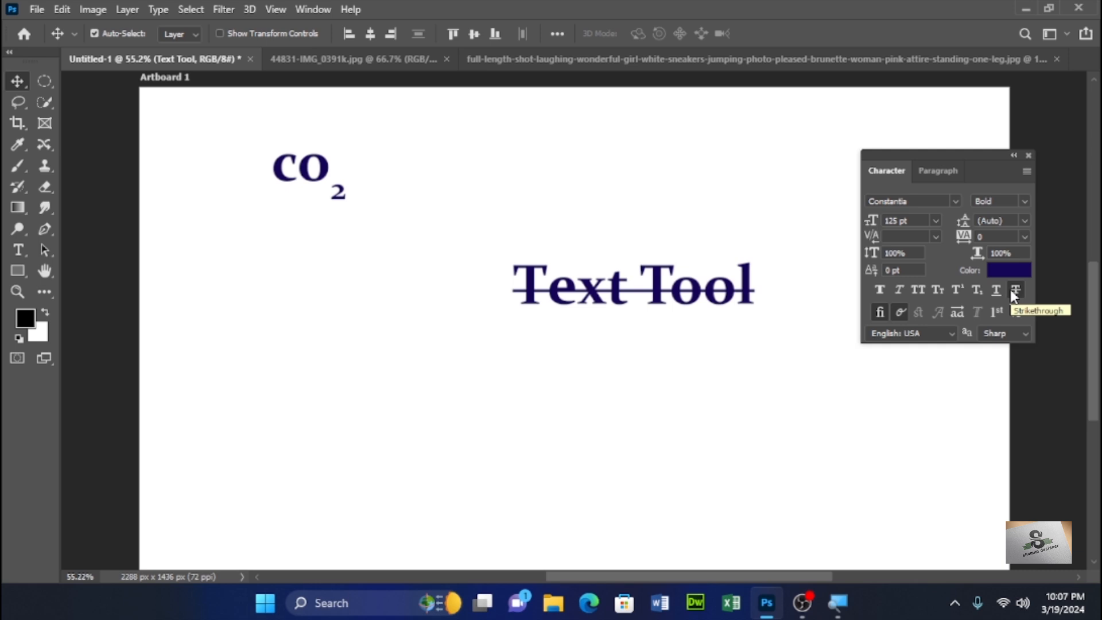
click(1014, 291)
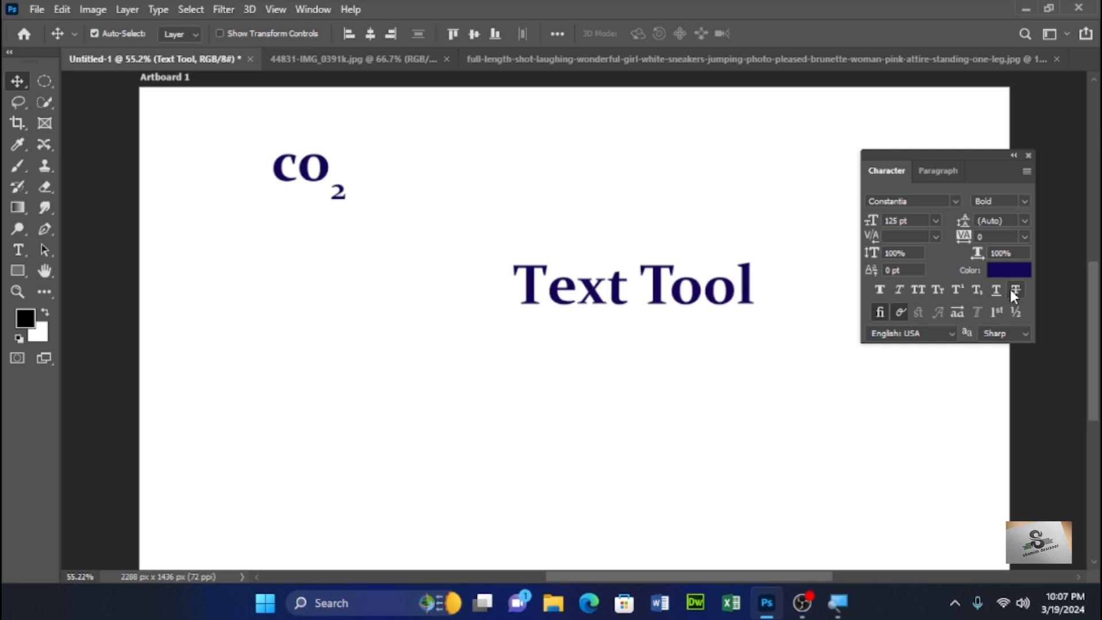
- Move the Text Tool text up, then back down to the middle of the artboard
drag(704, 305, 680, 173)
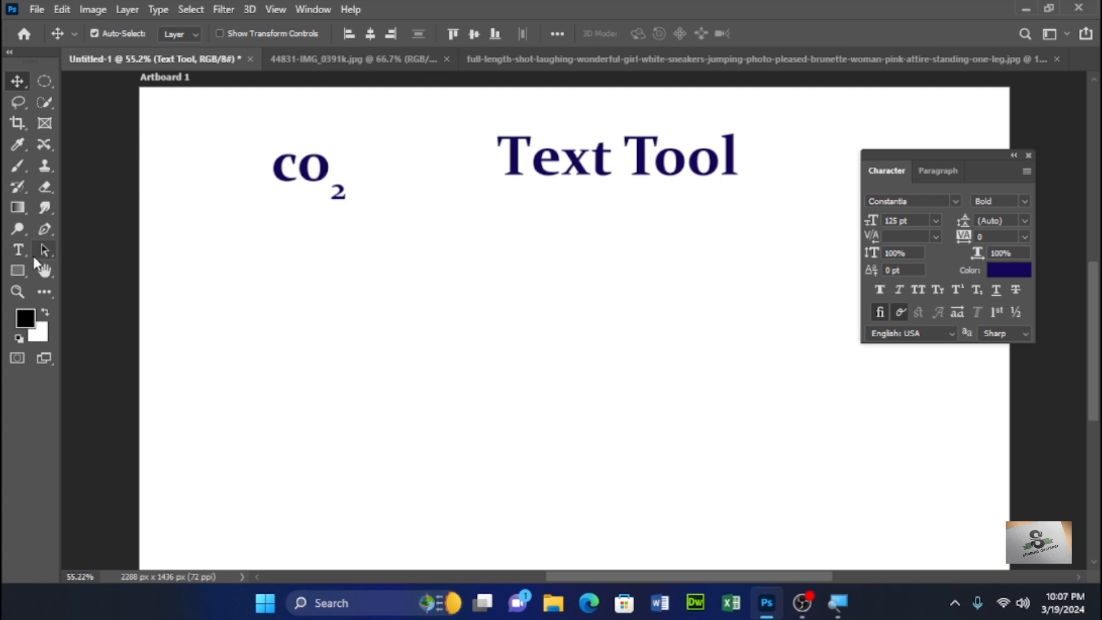
click(22, 253)
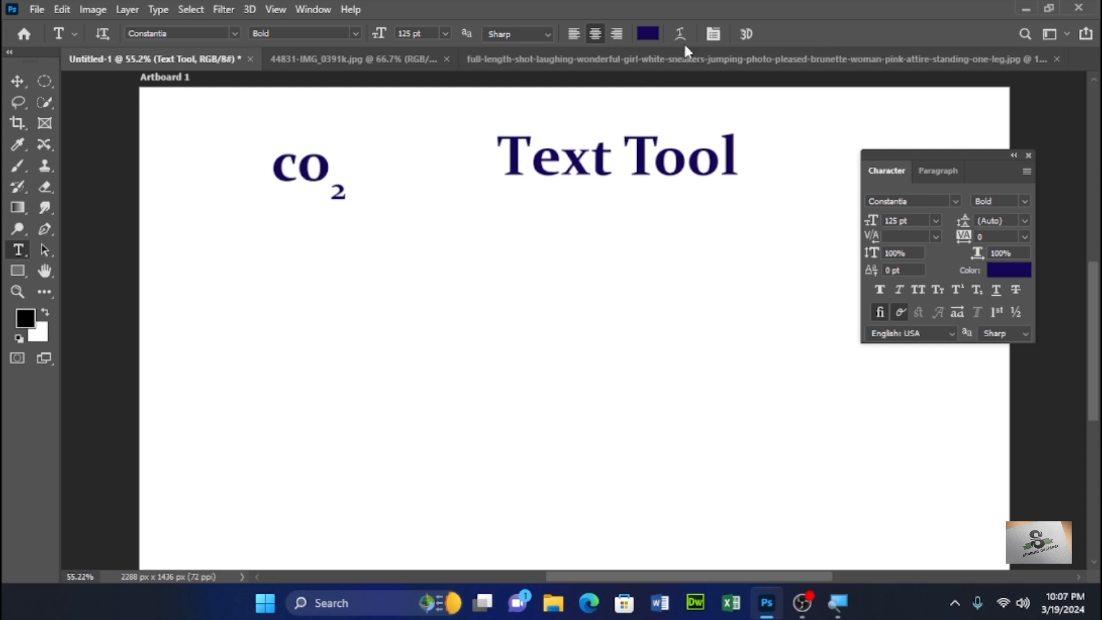
click(18, 81)
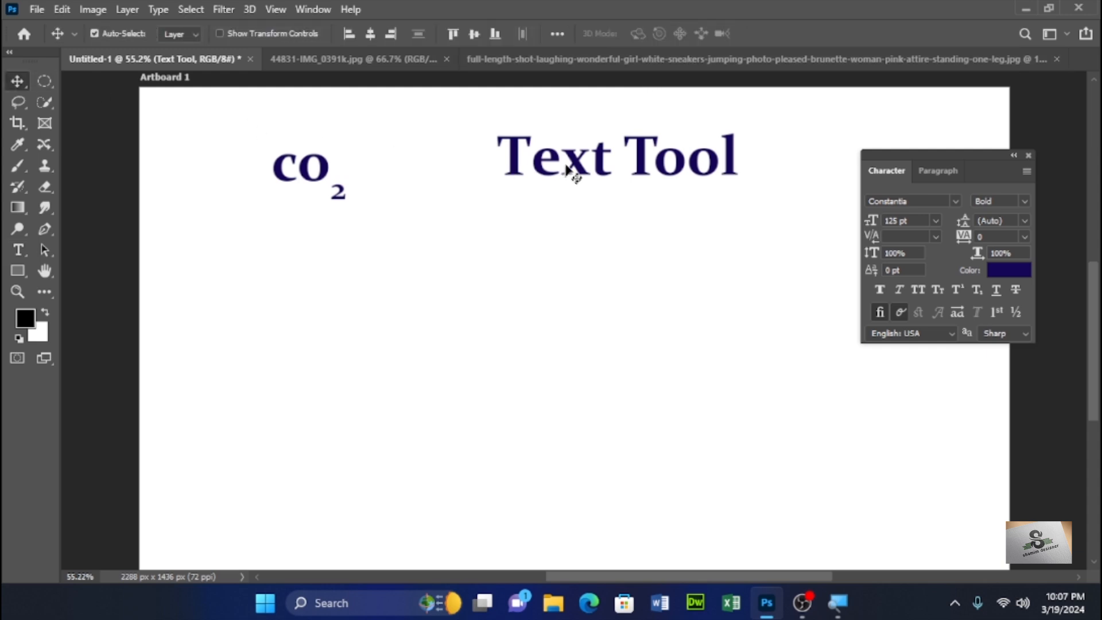
drag(580, 167, 544, 303)
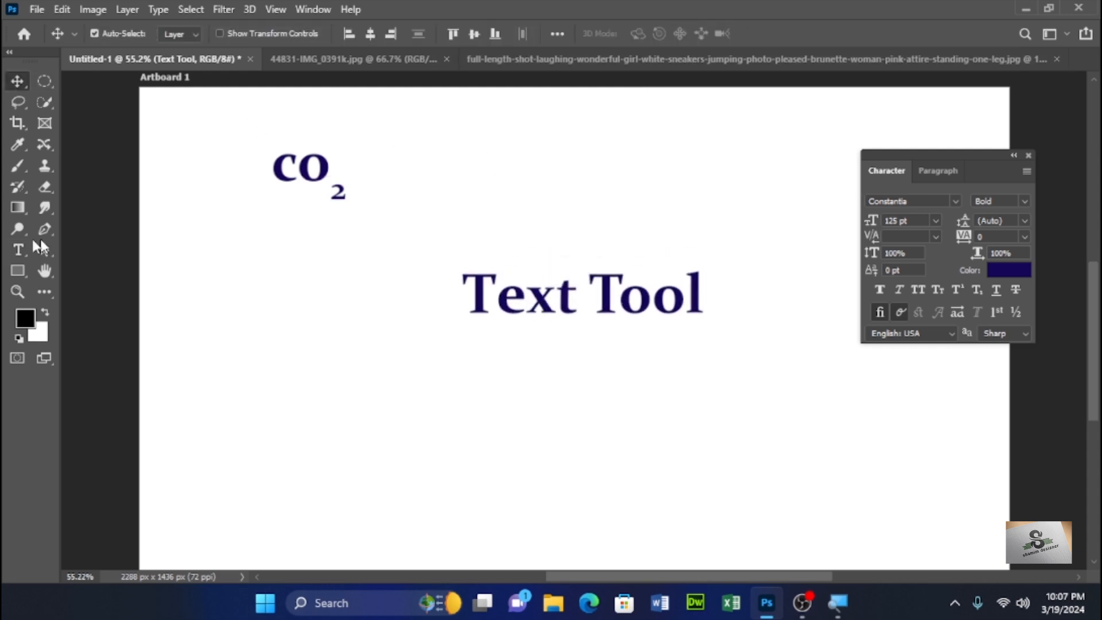
- Try warping the Text Tool text with Arc, Arch and Rise styles, bend -52% and horizontal distortion +41%, then cancel
click(14, 252)
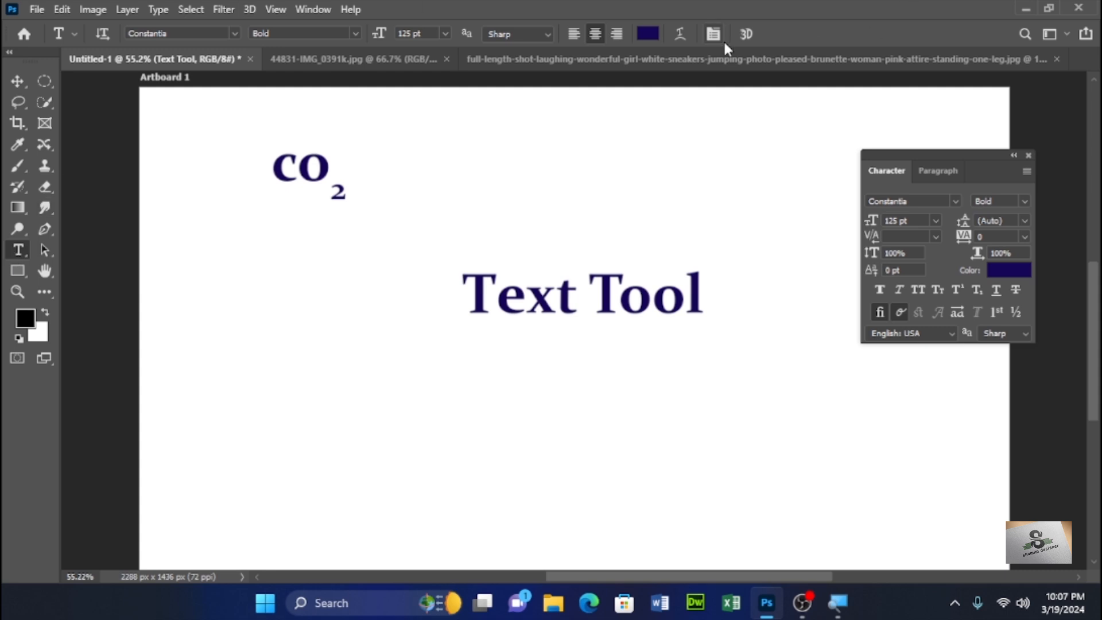
click(682, 36)
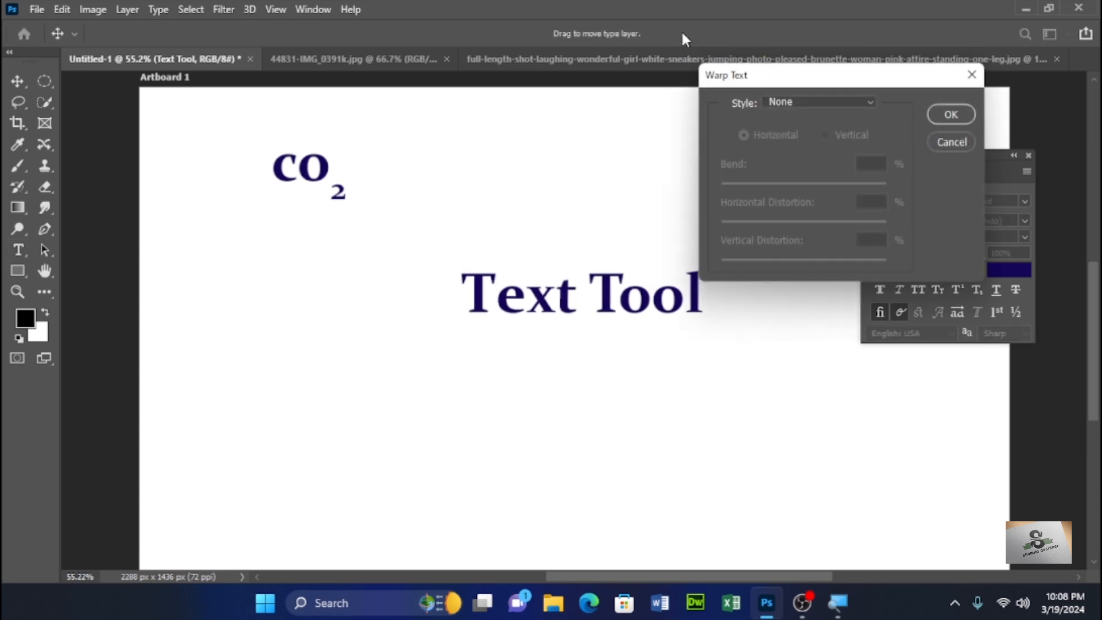
click(871, 103)
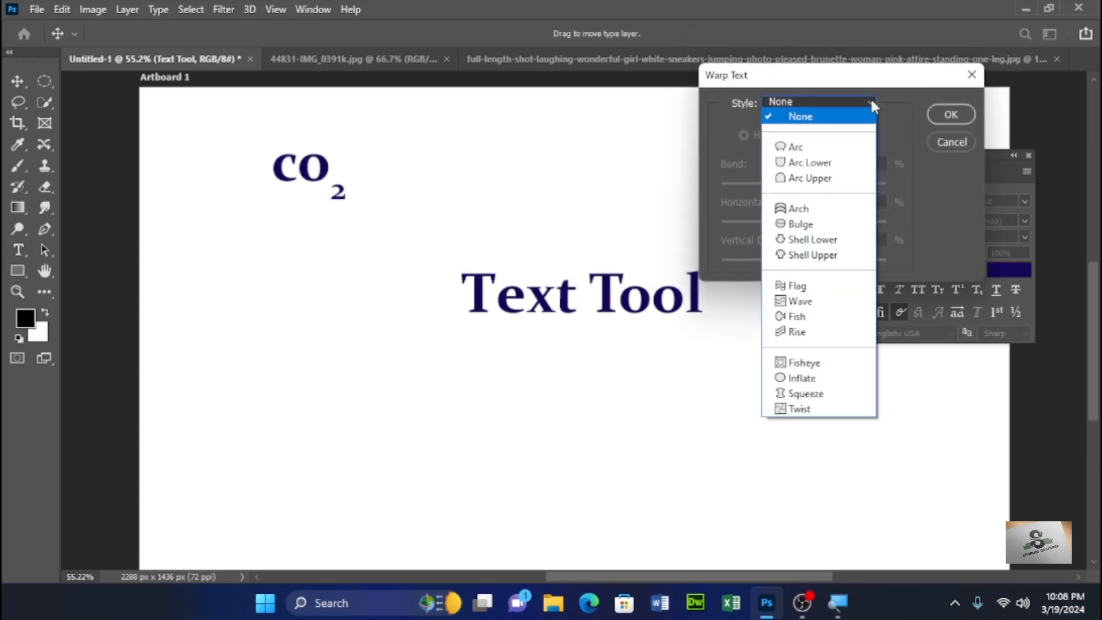
click(847, 146)
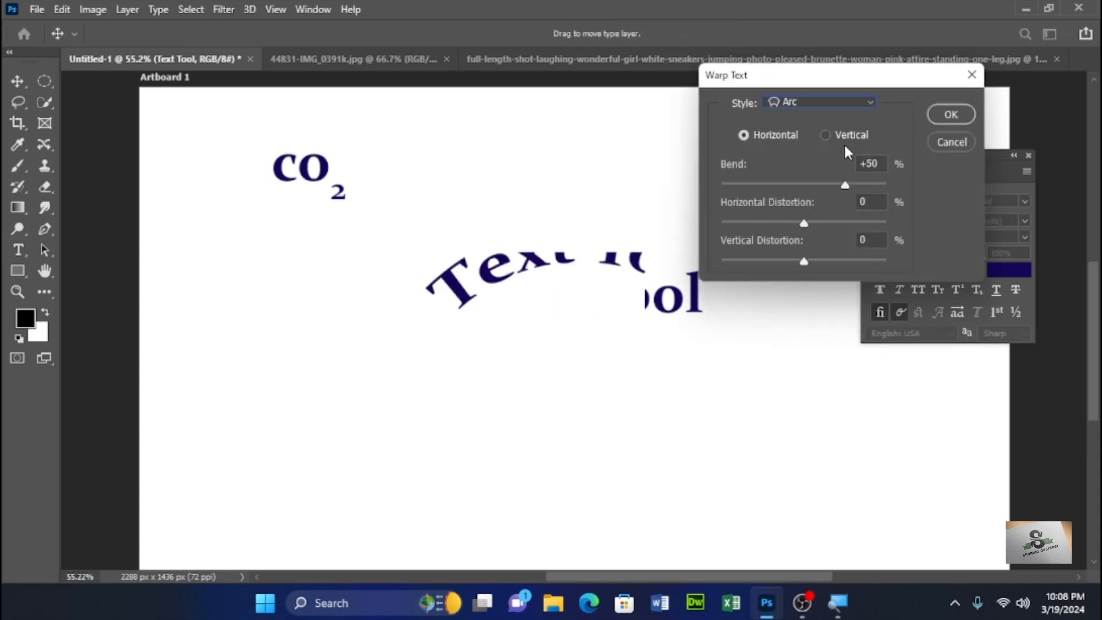
click(870, 105)
click(829, 217)
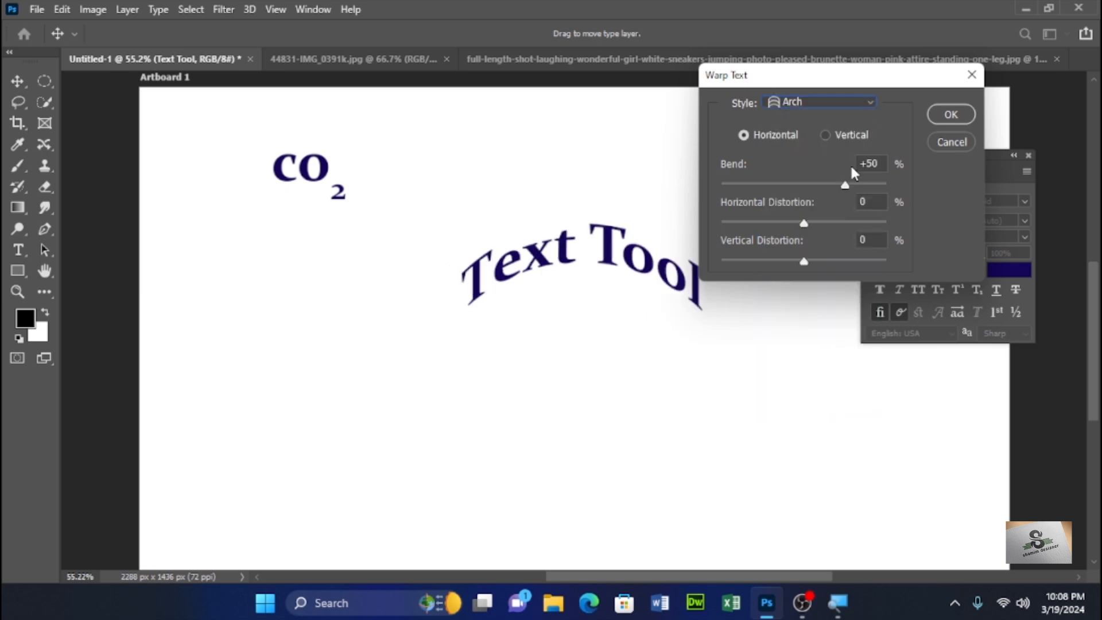
click(855, 105)
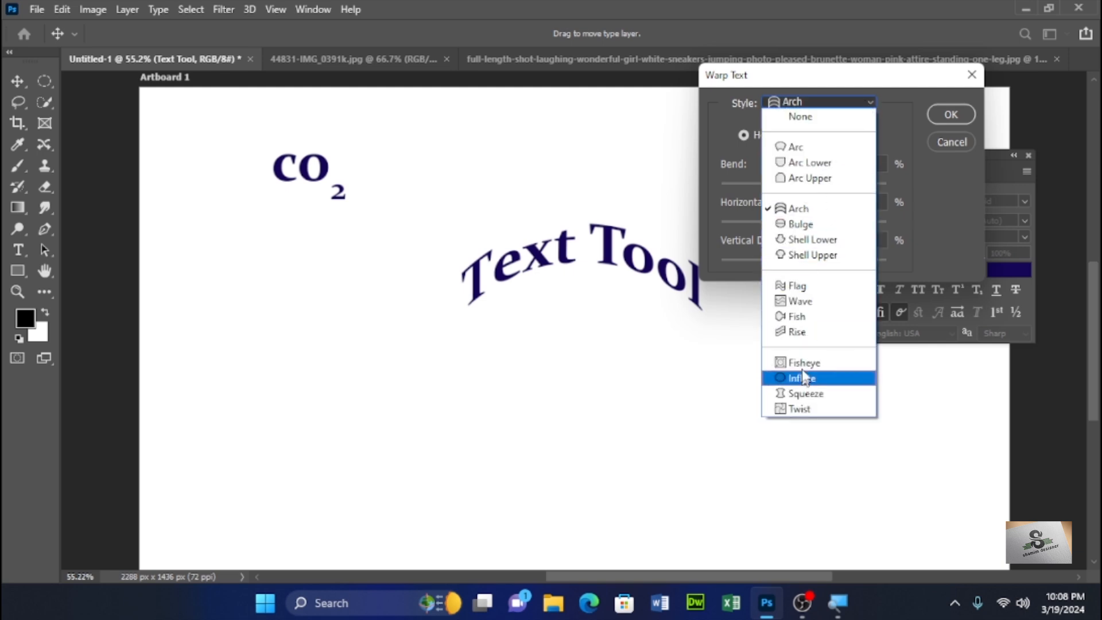
click(806, 333)
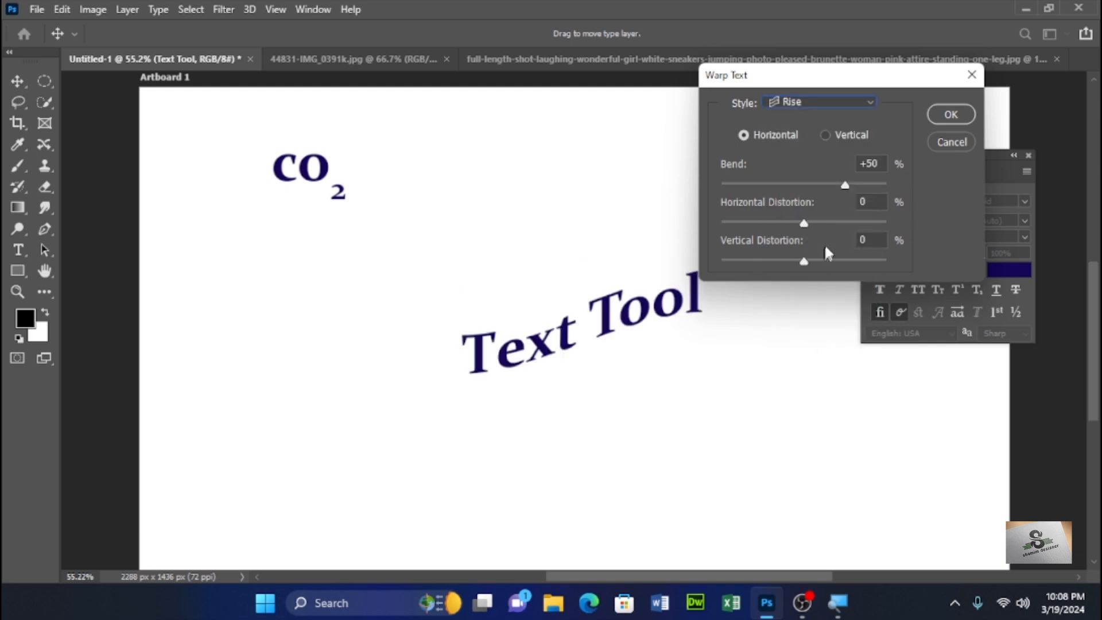
drag(841, 185, 760, 184)
drag(803, 223, 838, 222)
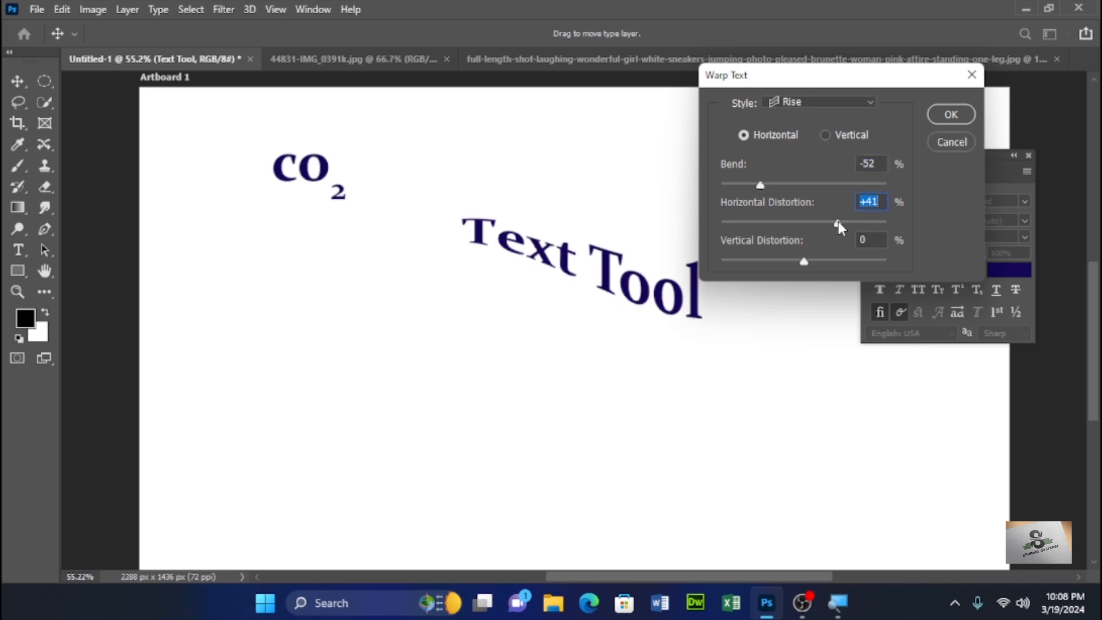
click(948, 142)
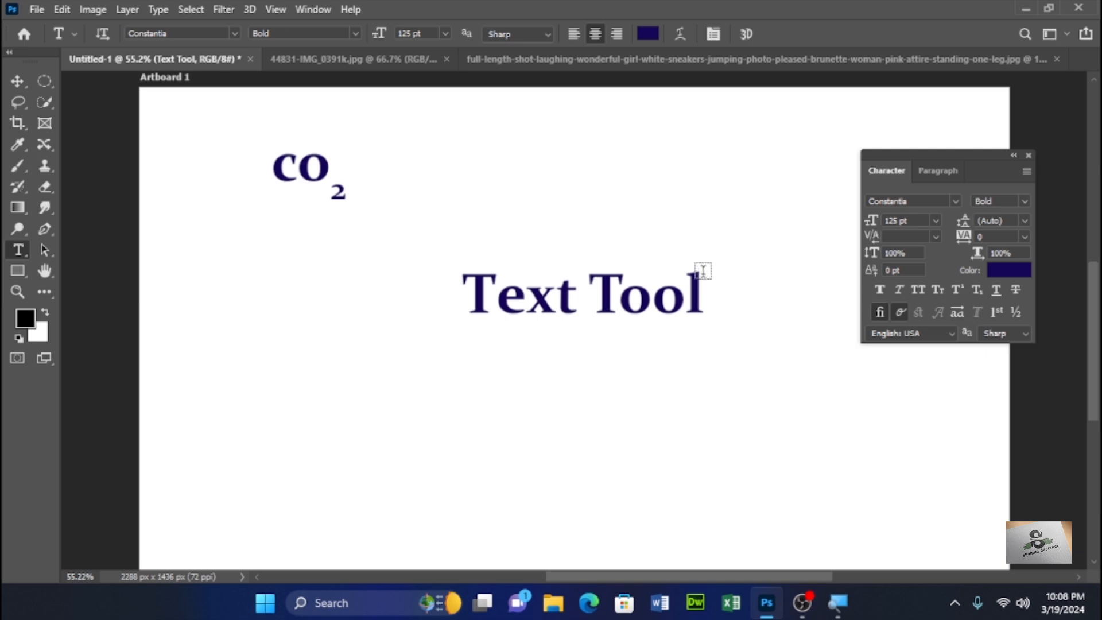
- Move the Text Tool text up slightly and raise its letter x with a 39 pt baseline shift
click(17, 81)
drag(610, 303, 597, 230)
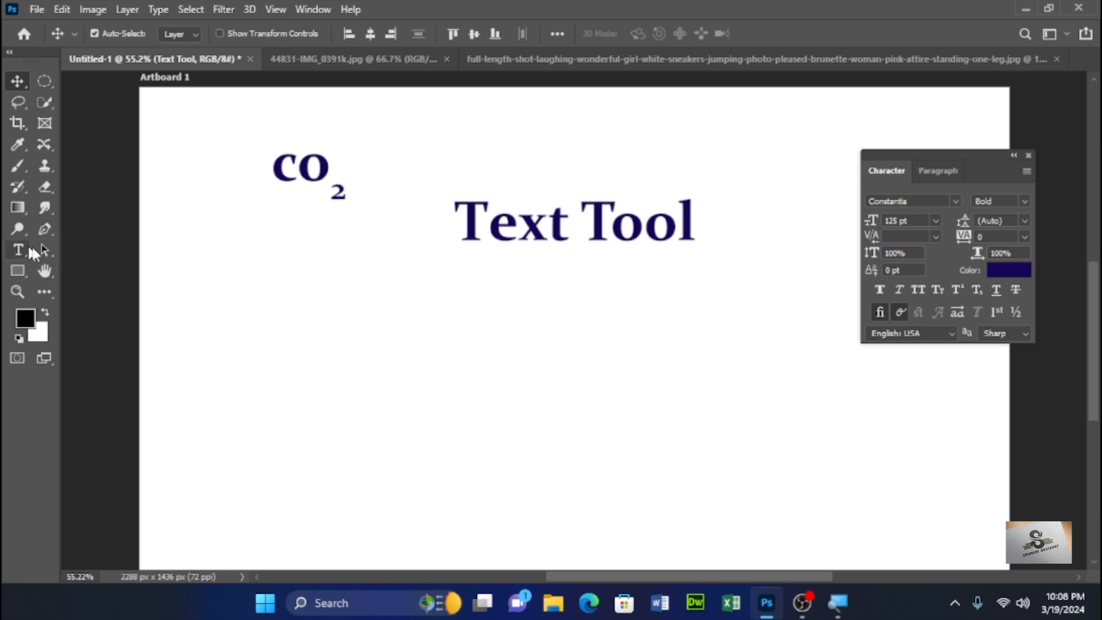
click(18, 249)
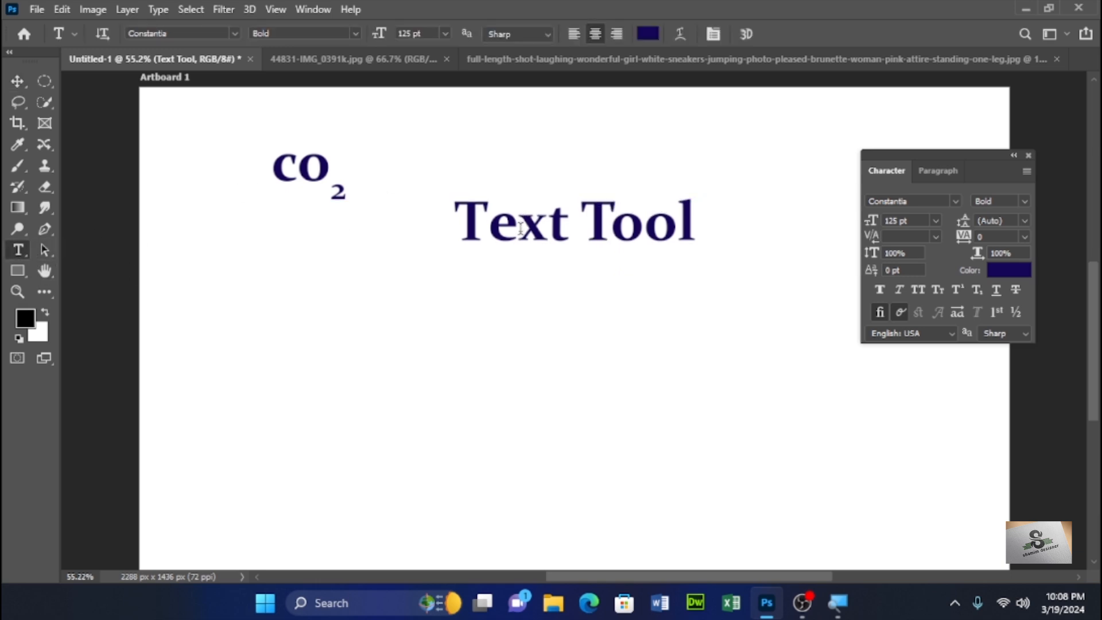
click(540, 227)
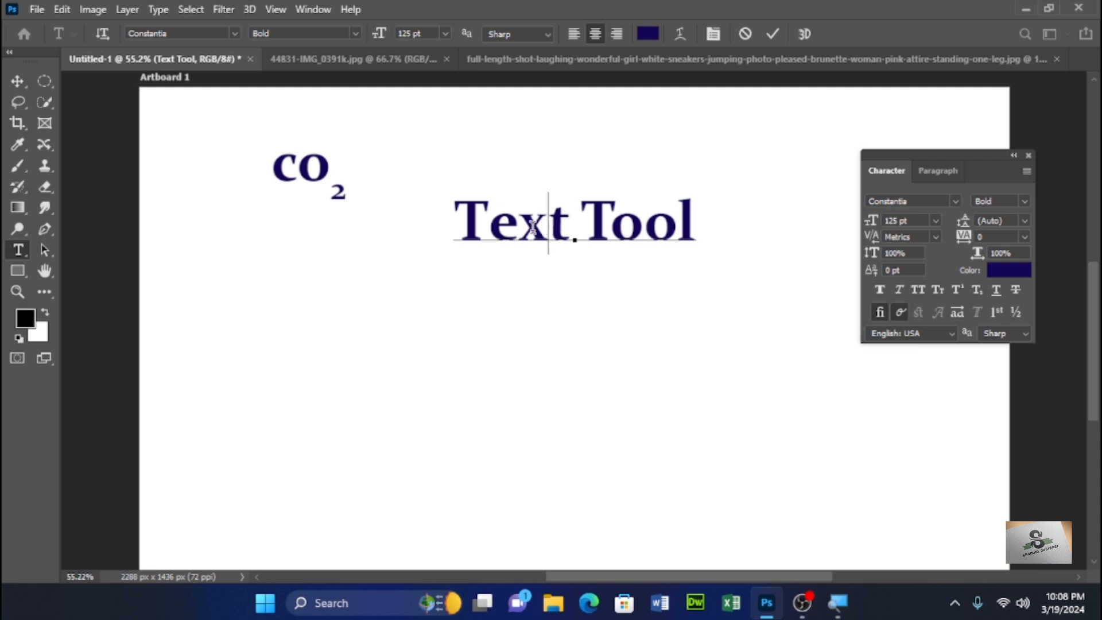
key(shift+Left)
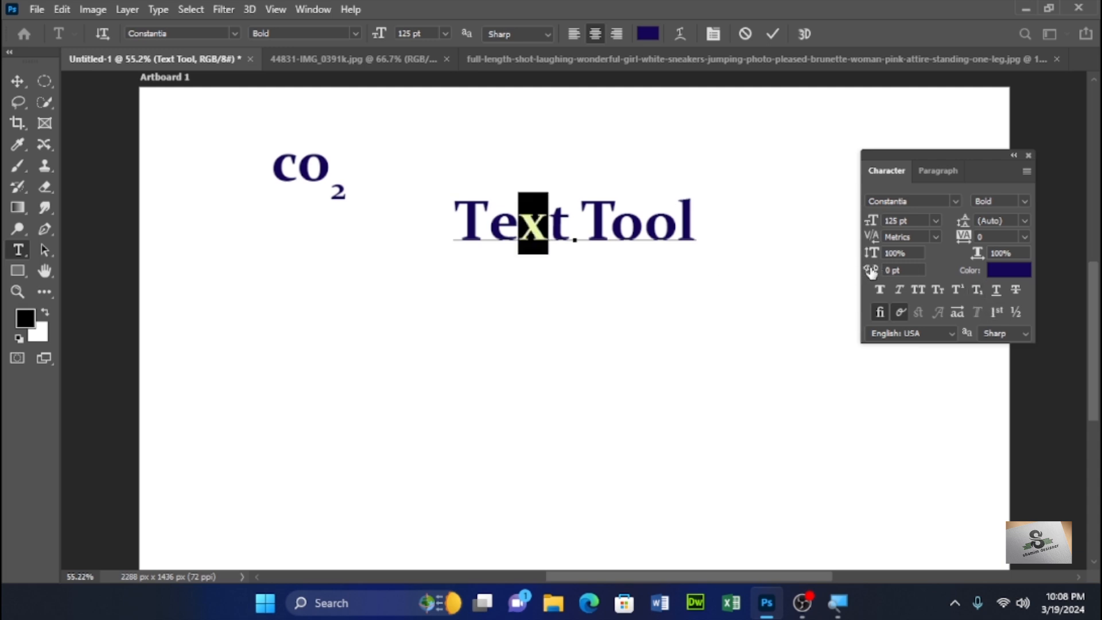
drag(871, 271, 899, 269)
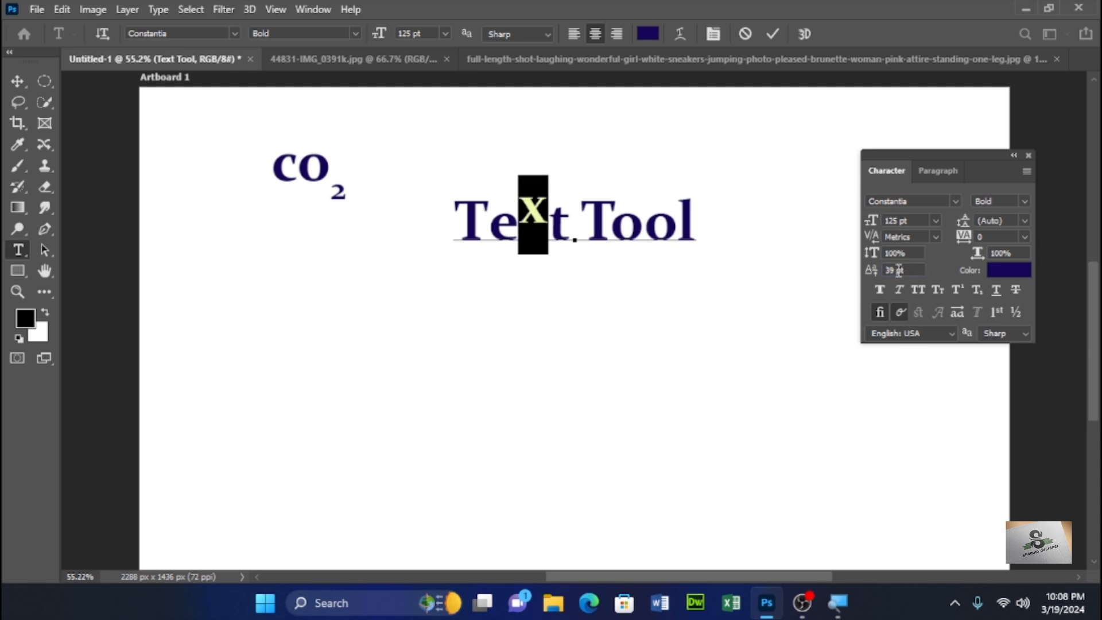
- Lower the two o's in Tool with a -33 pt baseline shift and commit the edit
click(672, 219)
drag(659, 225, 619, 234)
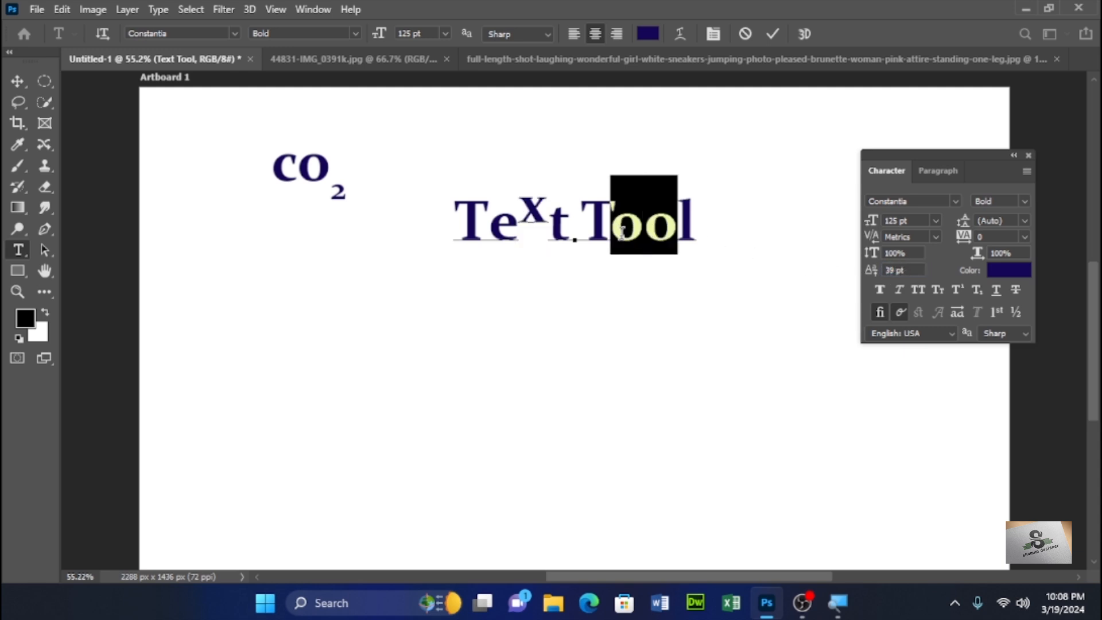
drag(872, 276, 847, 280)
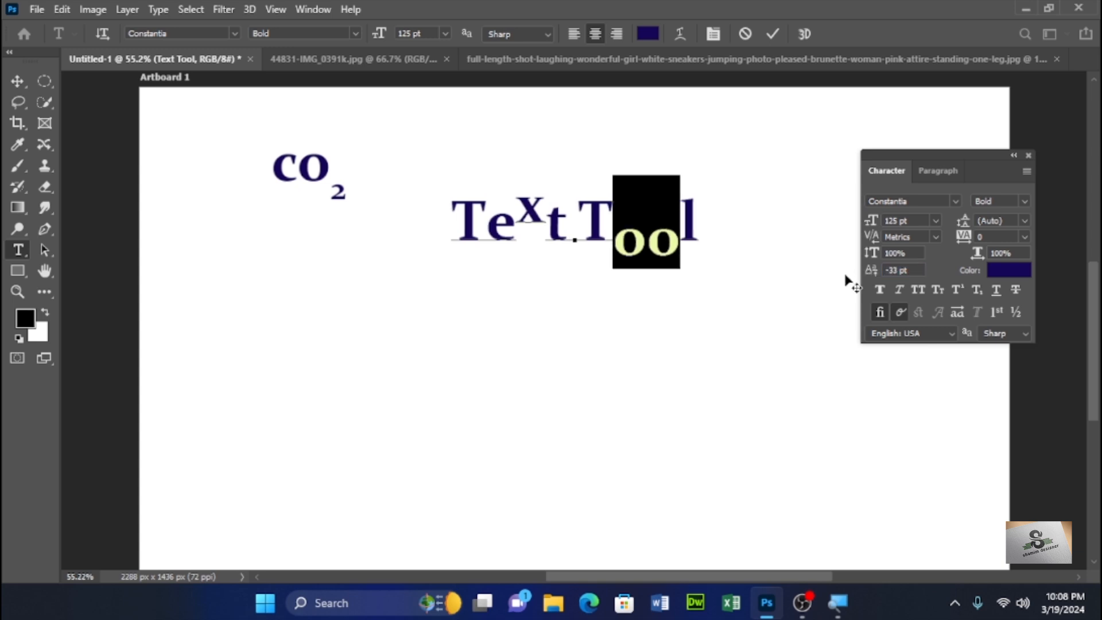
click(17, 81)
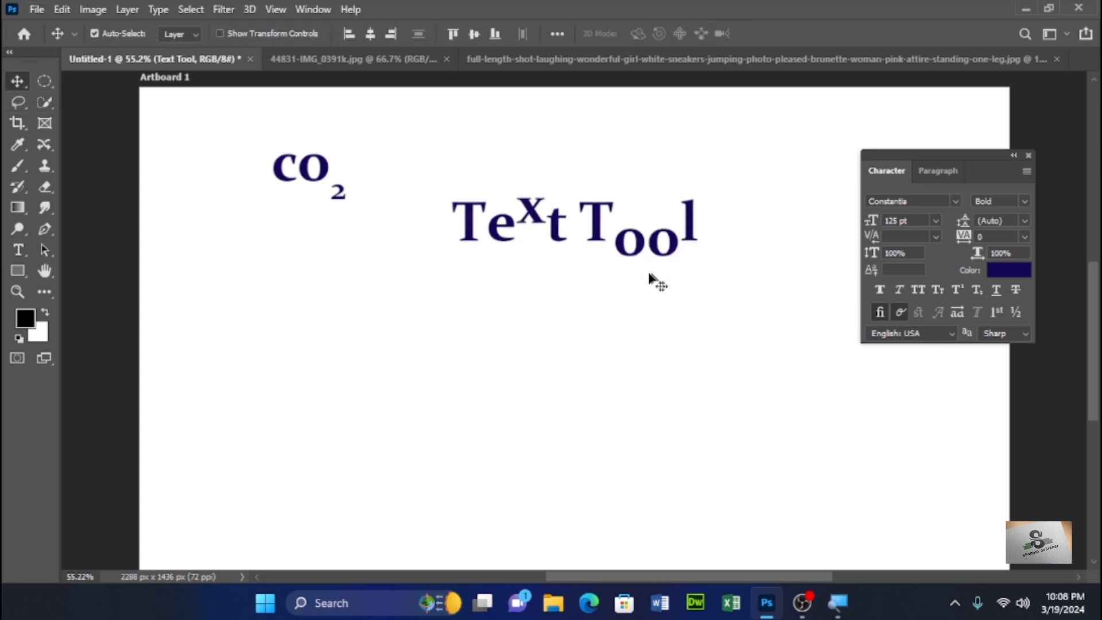
- Move the Text Tool text near the artboard's top, then add a text layer below co2 and delete its placeholder text
drag(628, 241, 598, 139)
click(605, 266)
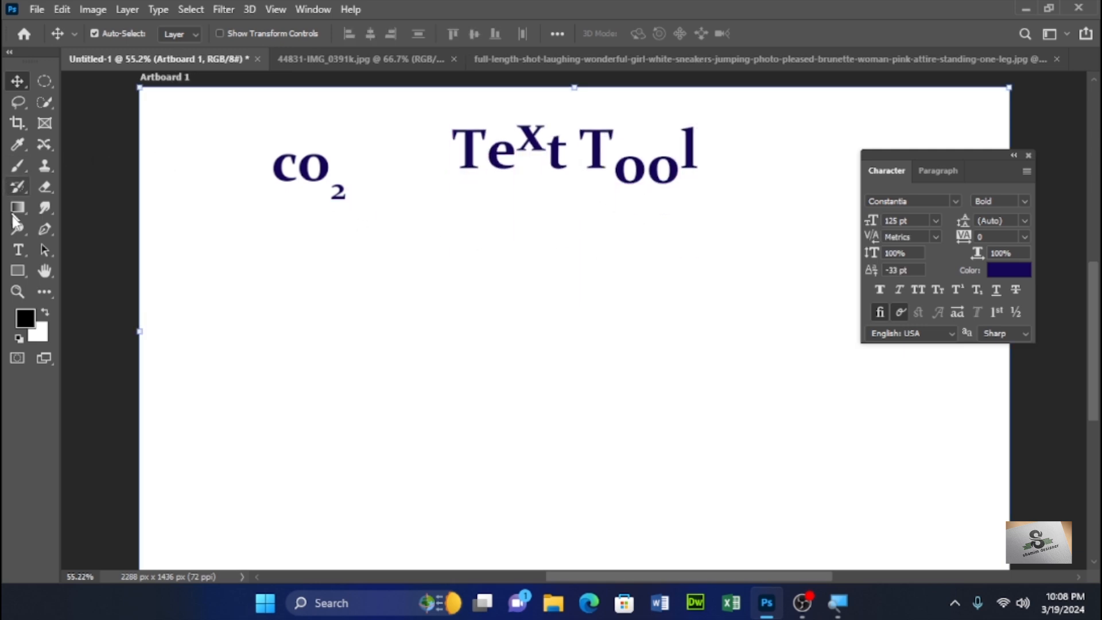
click(17, 252)
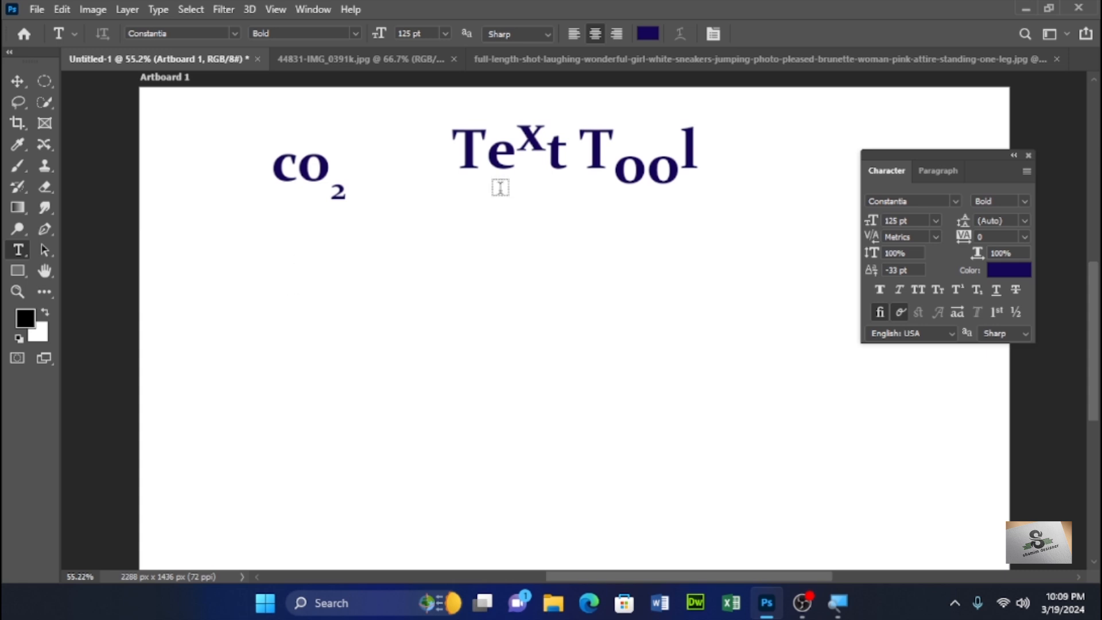
click(344, 289)
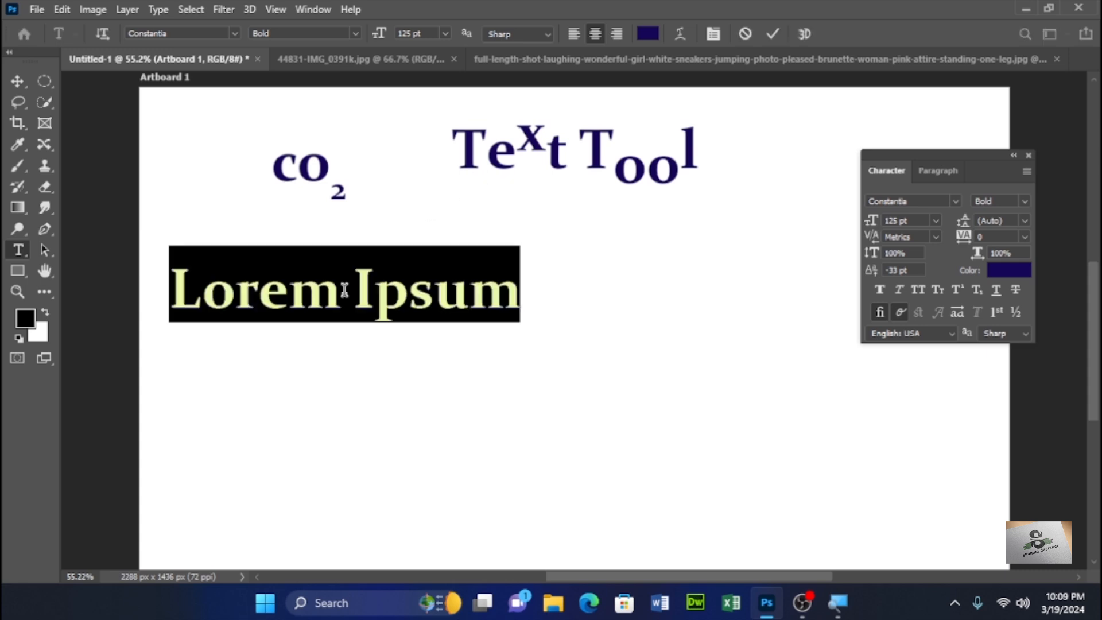
key(BackSpace)
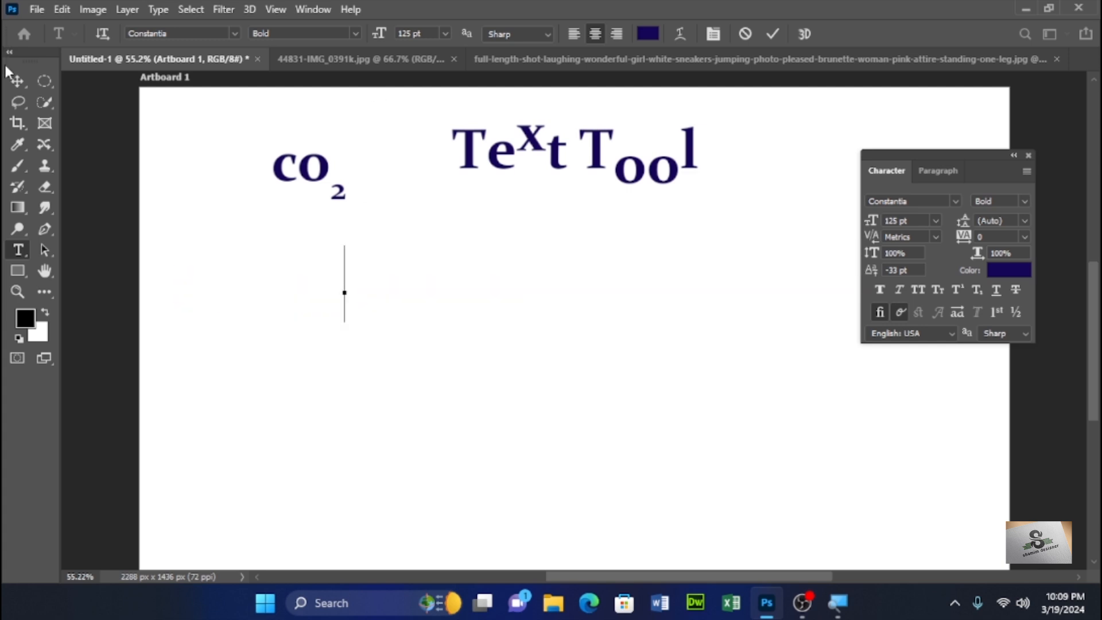
click(16, 82)
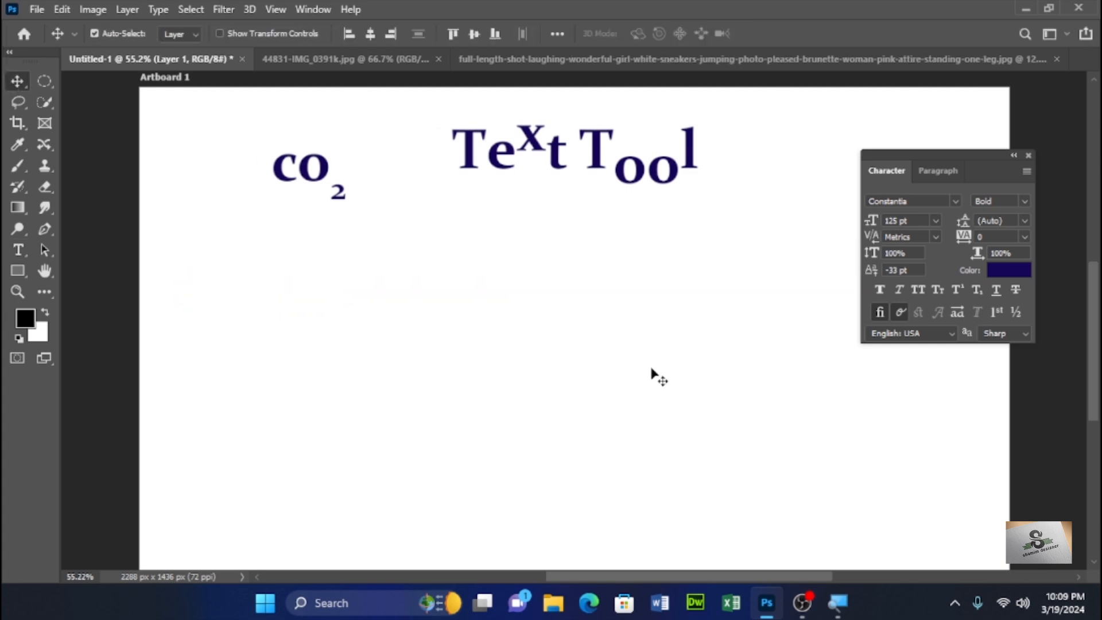
- Open the Layers panel and lengthen it downward
key(F7)
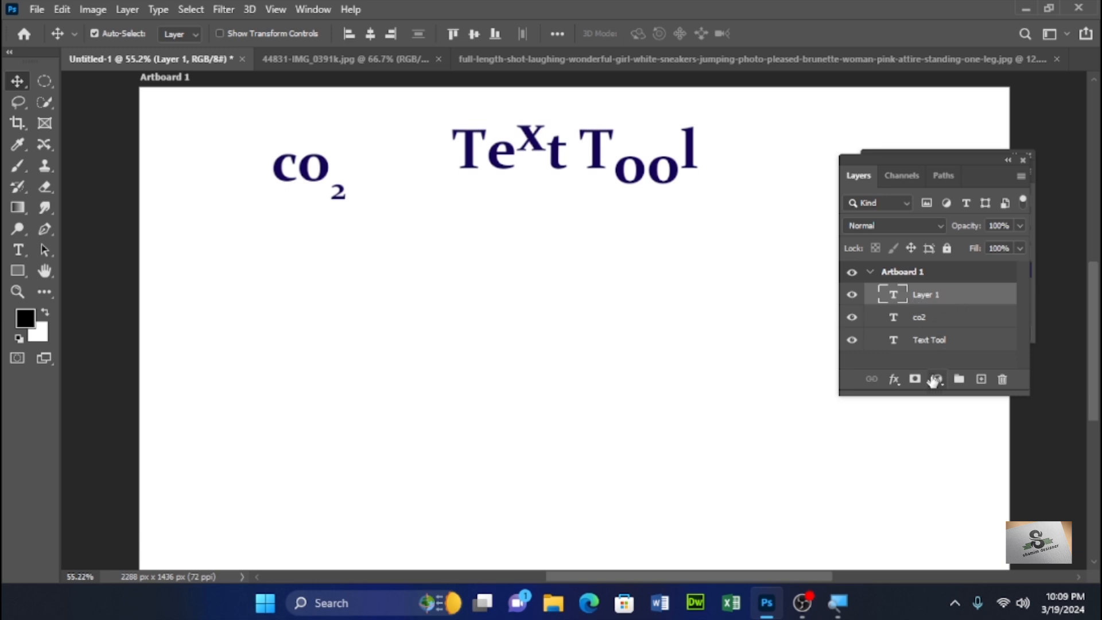
drag(933, 396, 933, 460)
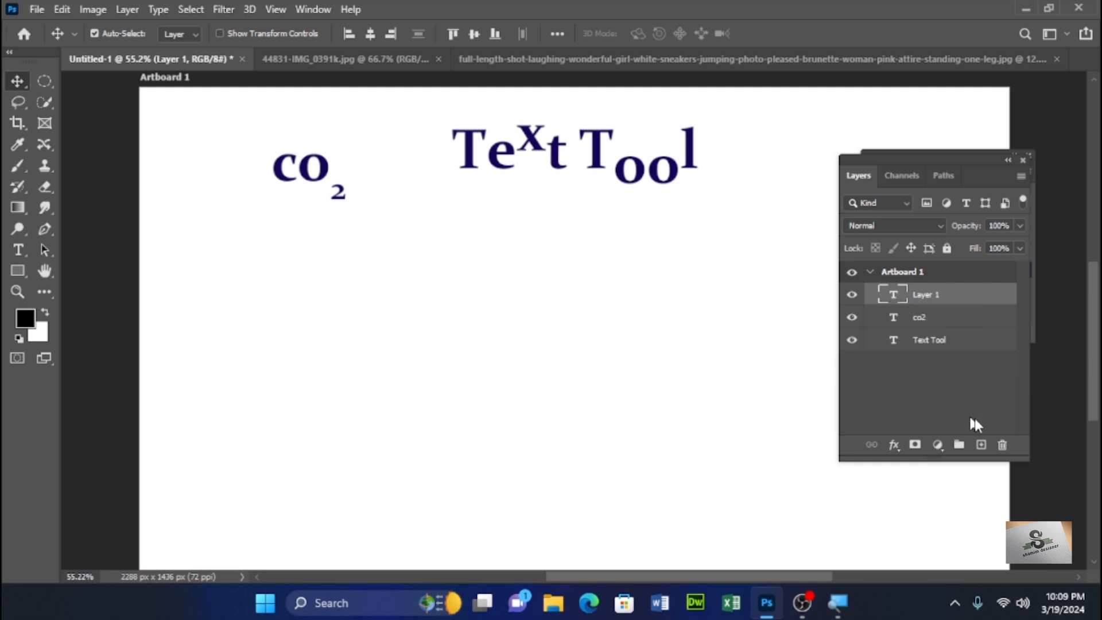
- Delete the empty Layer 1 text layer and close the Layers panel
click(994, 443)
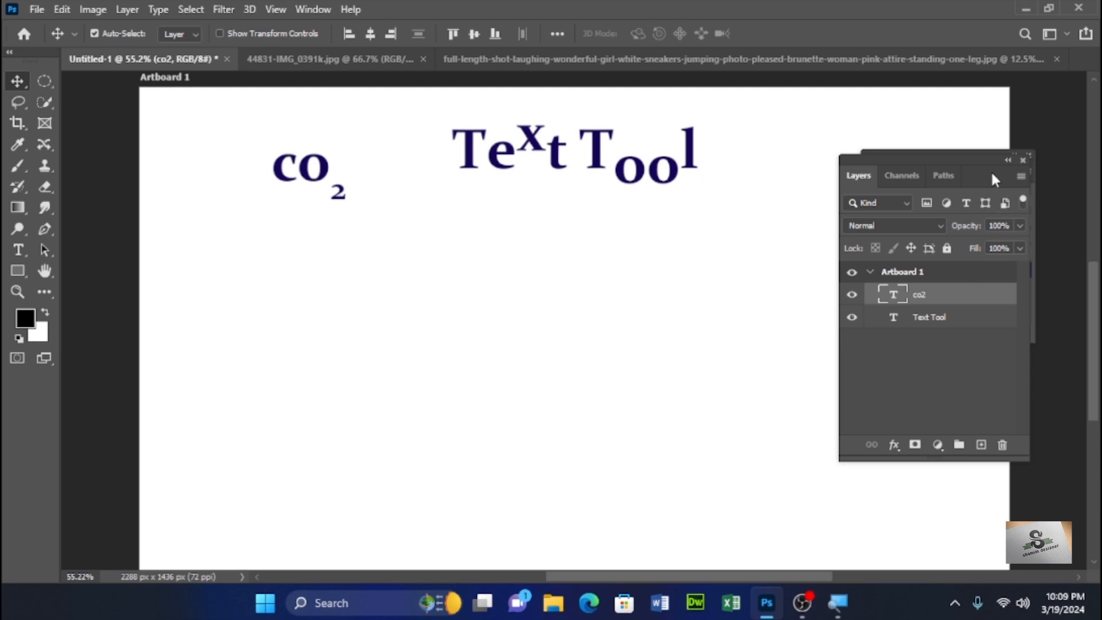
drag(980, 157, 682, 328)
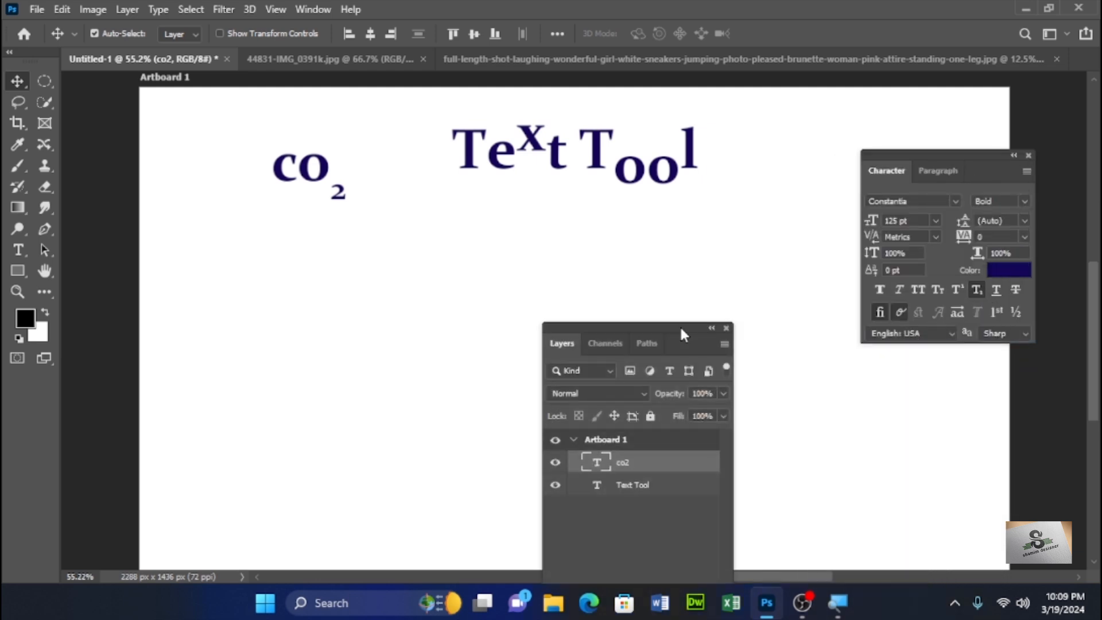
click(727, 329)
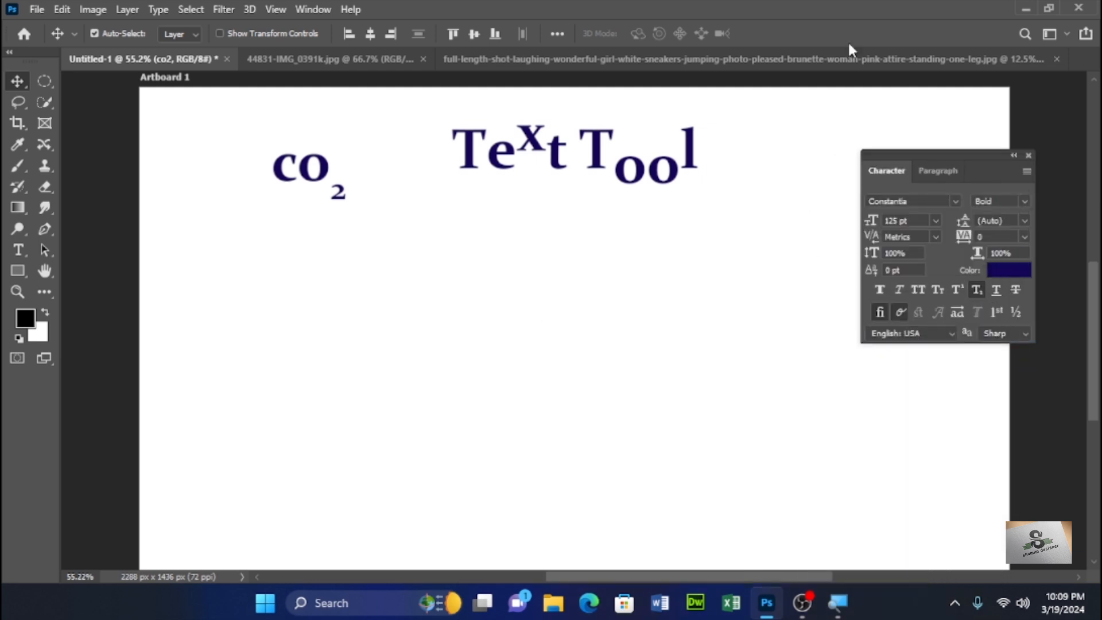
- Try resetting the character settings of the co2 layer with the Type tool, then undo the reset
click(19, 250)
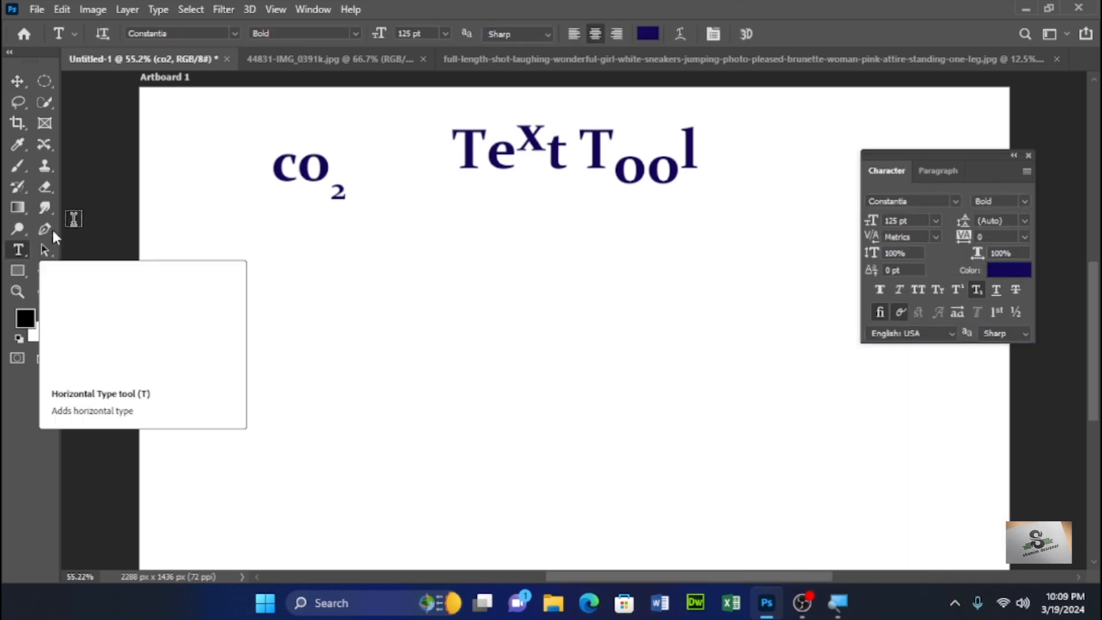
click(1026, 173)
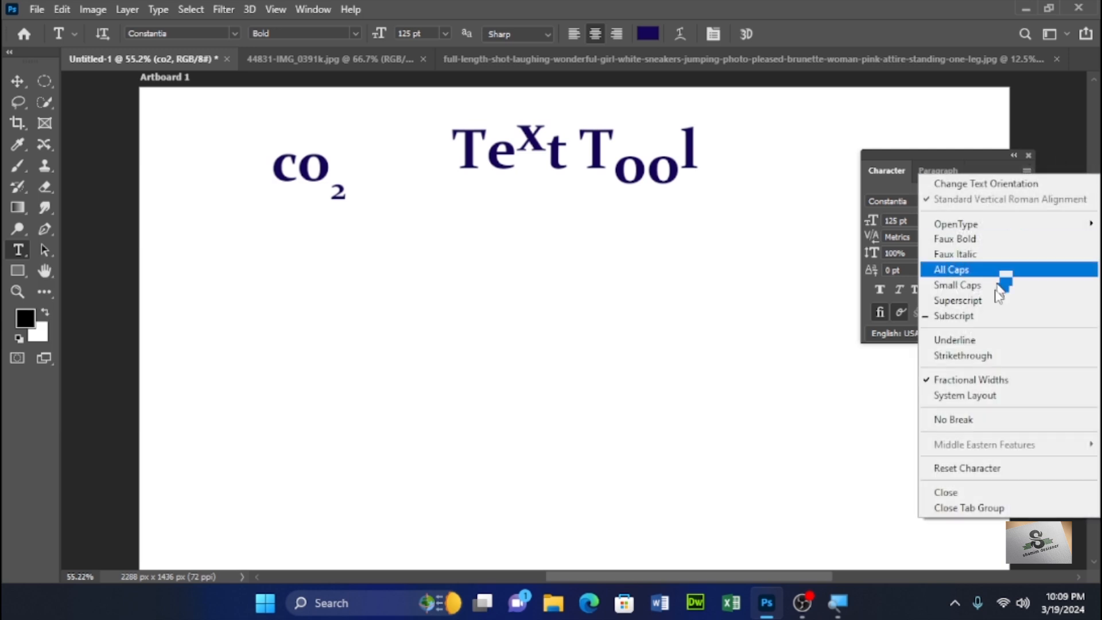
click(983, 469)
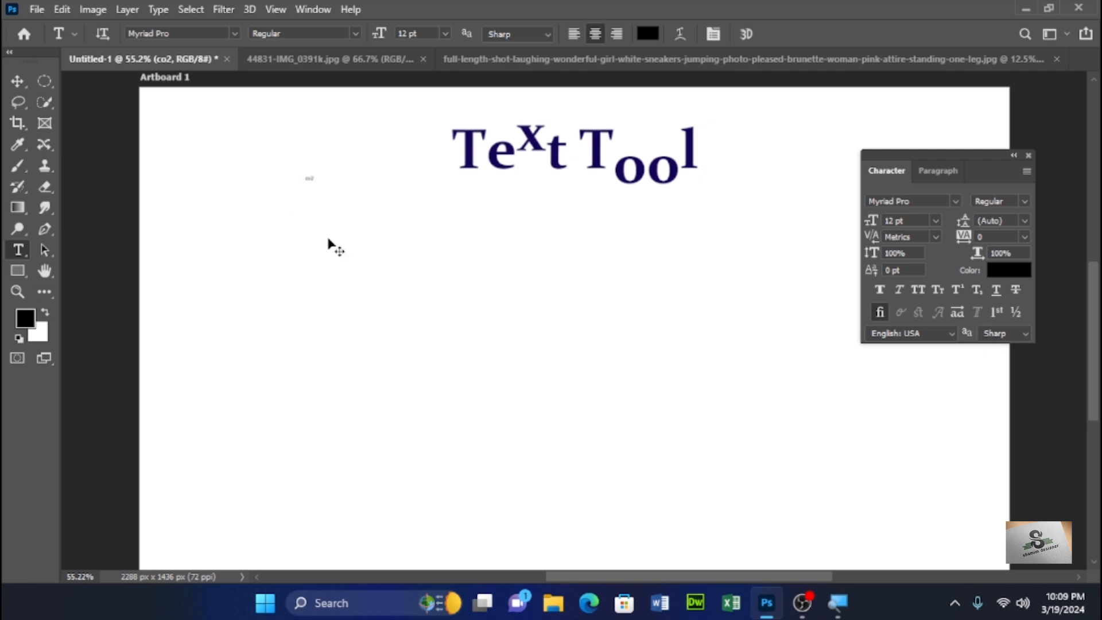
key(v)
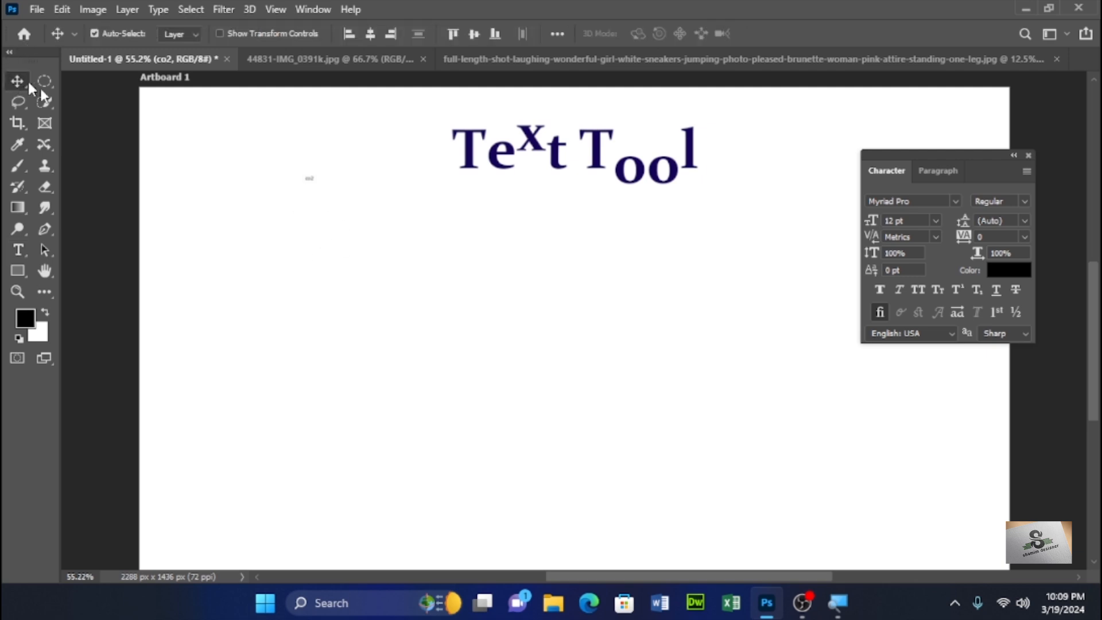
key(ctrl+z)
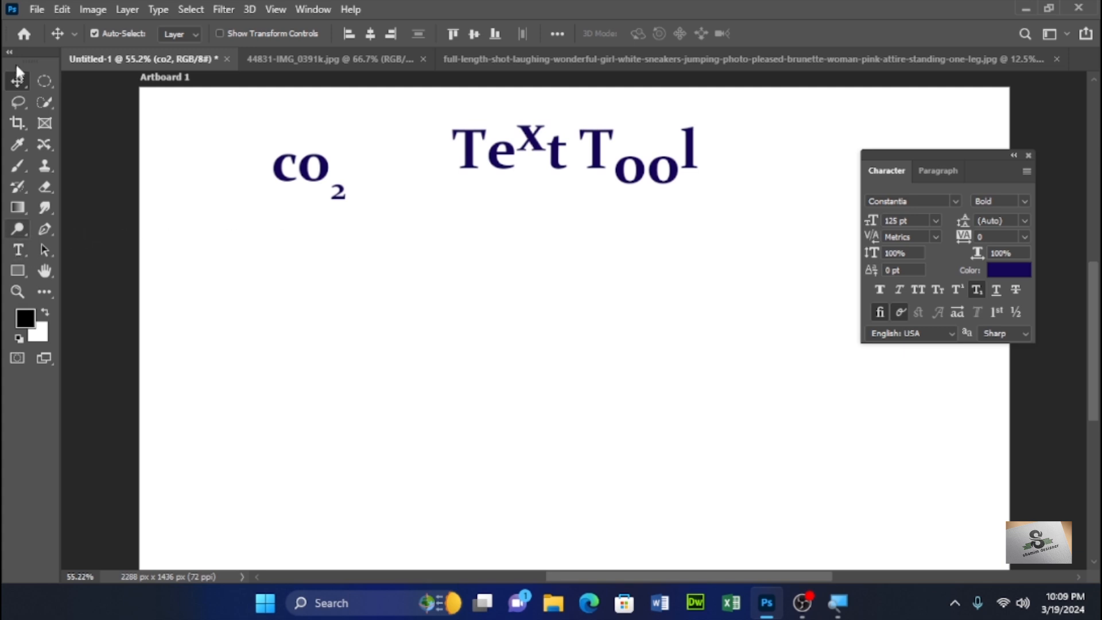
- Select the artboard and reset the Character panel to its default character settings
click(344, 294)
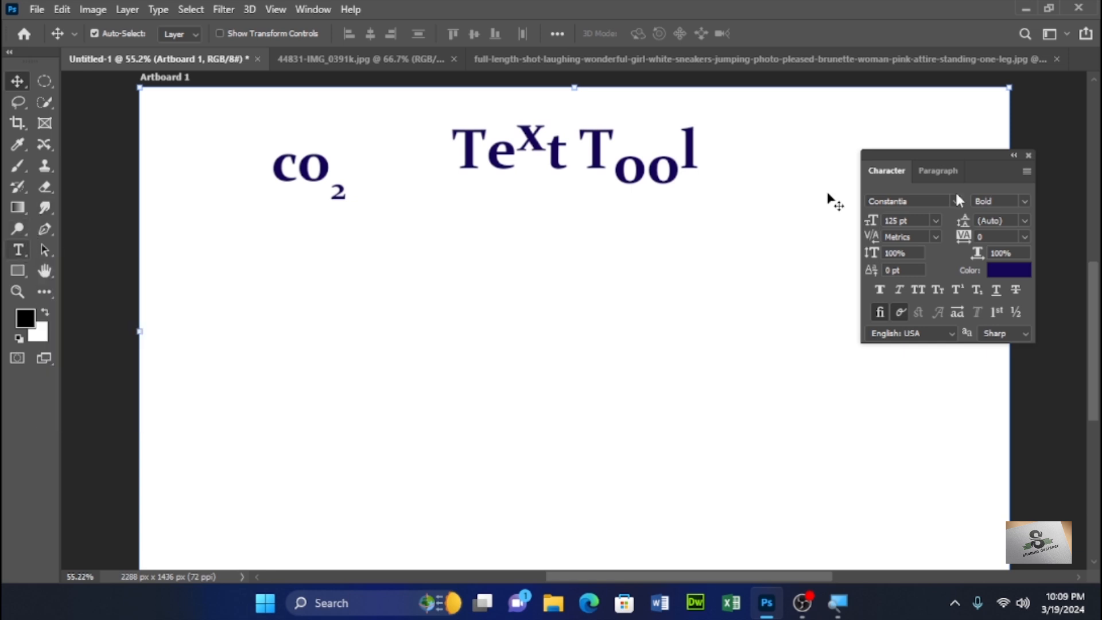
click(1026, 171)
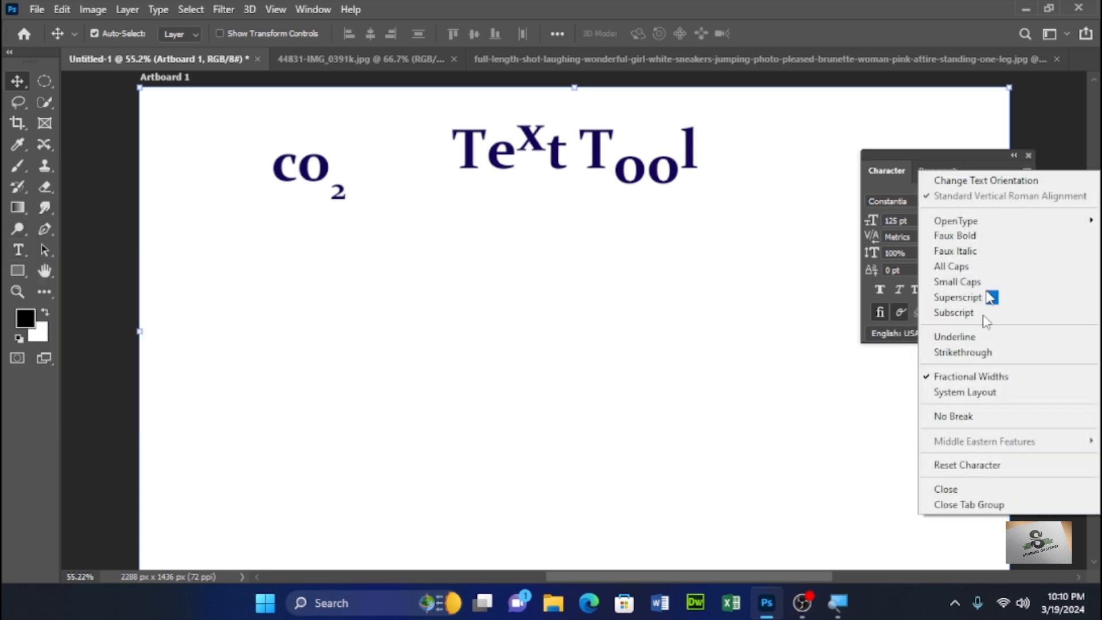
click(990, 464)
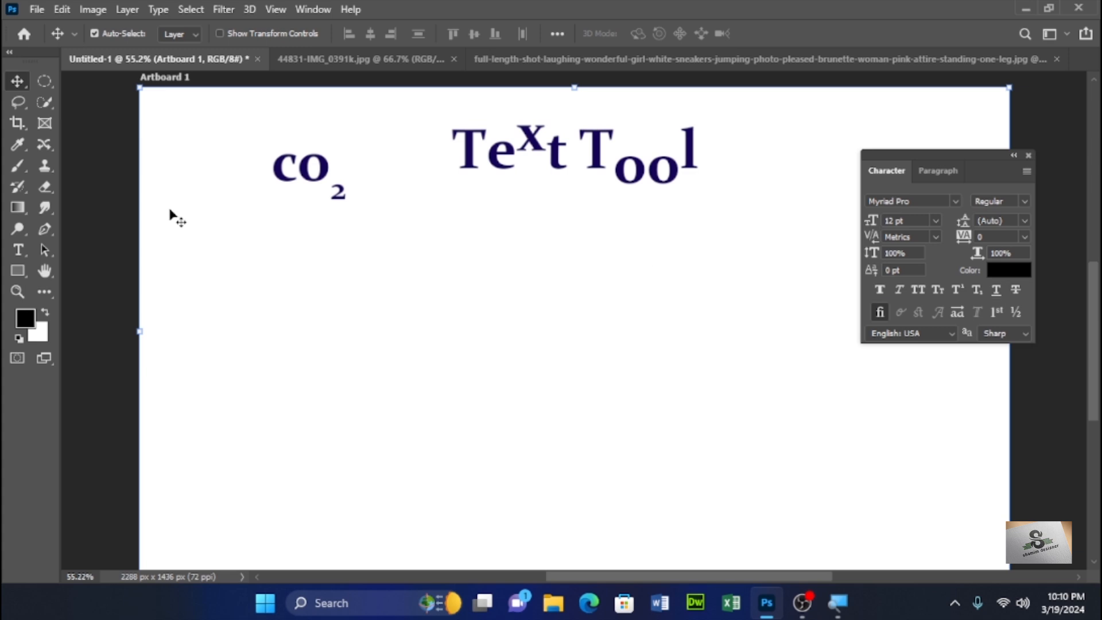
- Draw a paragraph text box below co2 and set its placeholder text size to 30 pt
click(17, 251)
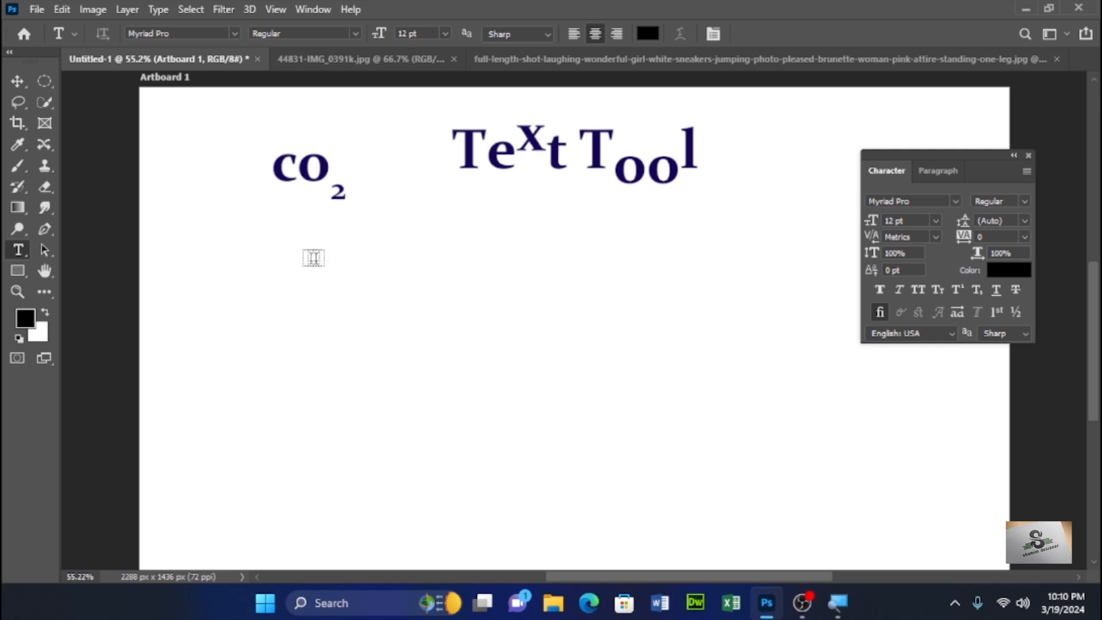
drag(301, 254, 612, 537)
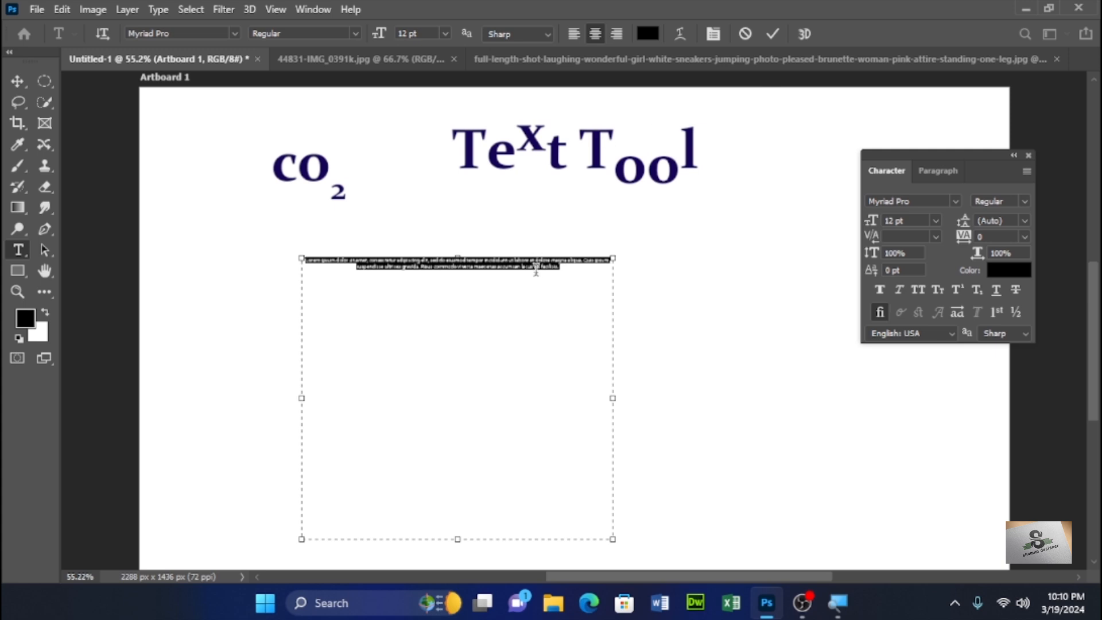
click(956, 201)
click(956, 201)
click(935, 220)
click(918, 378)
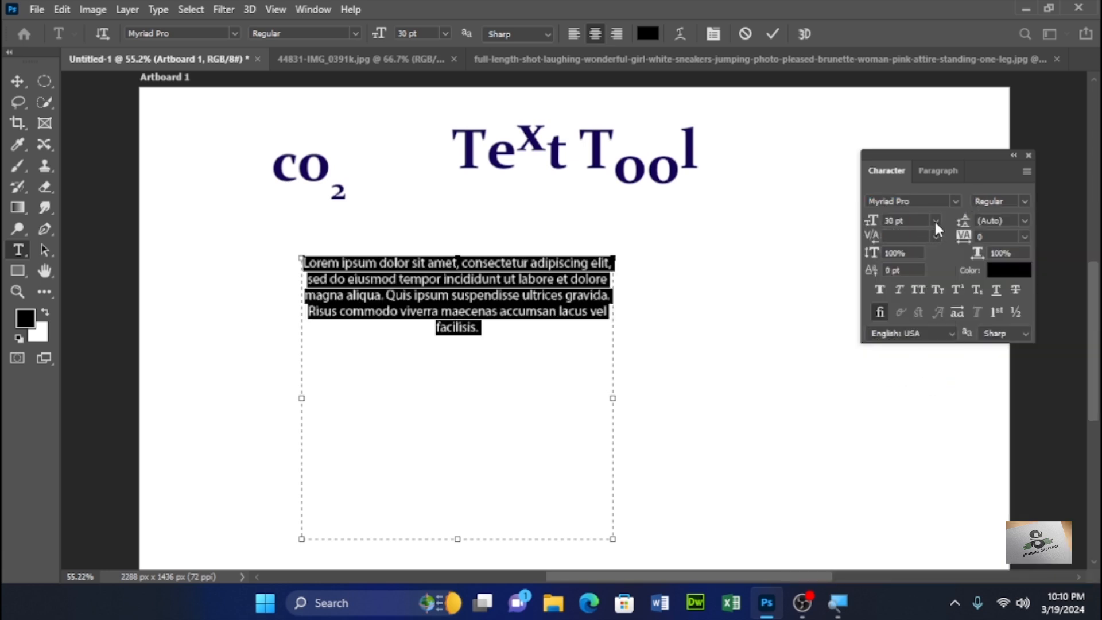
- Paste the placeholder paragraph twice more at the end of the text box and commit the text
click(511, 330)
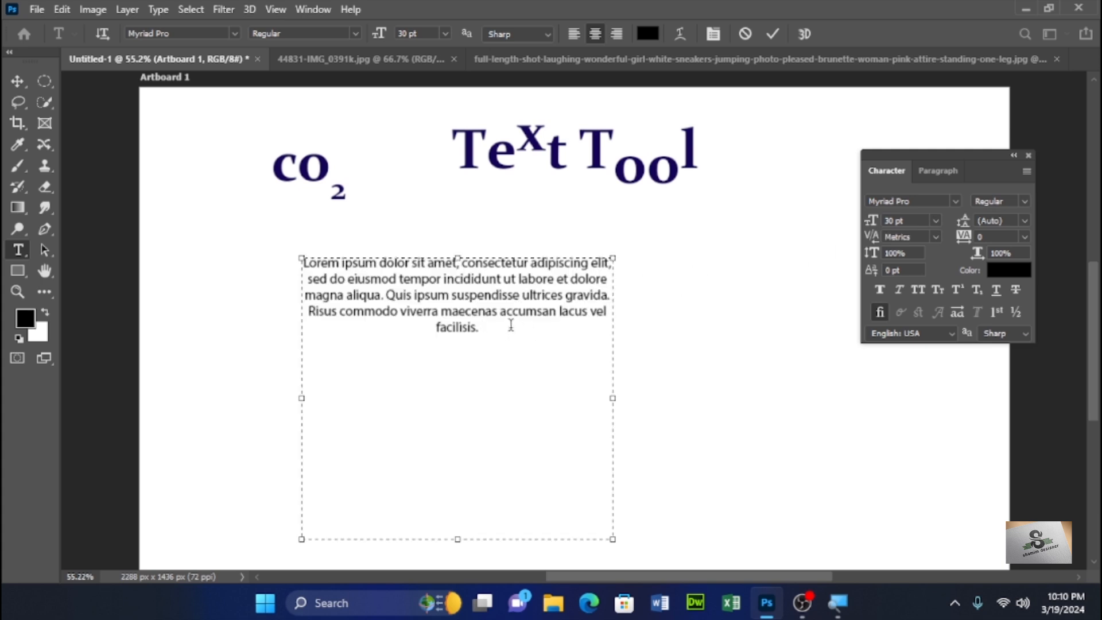
key(Return)
text(Lorem ipsum dolor sit amet, consectetur adipiscing elit, sed do eiusmod tempor incididunt ut labore et dolore magna aliqua. Quis ipsum suspendisse ultrices gravida. Risus commodo viverra maecenas accumsan lacus vel facilisis.)
key(Return)
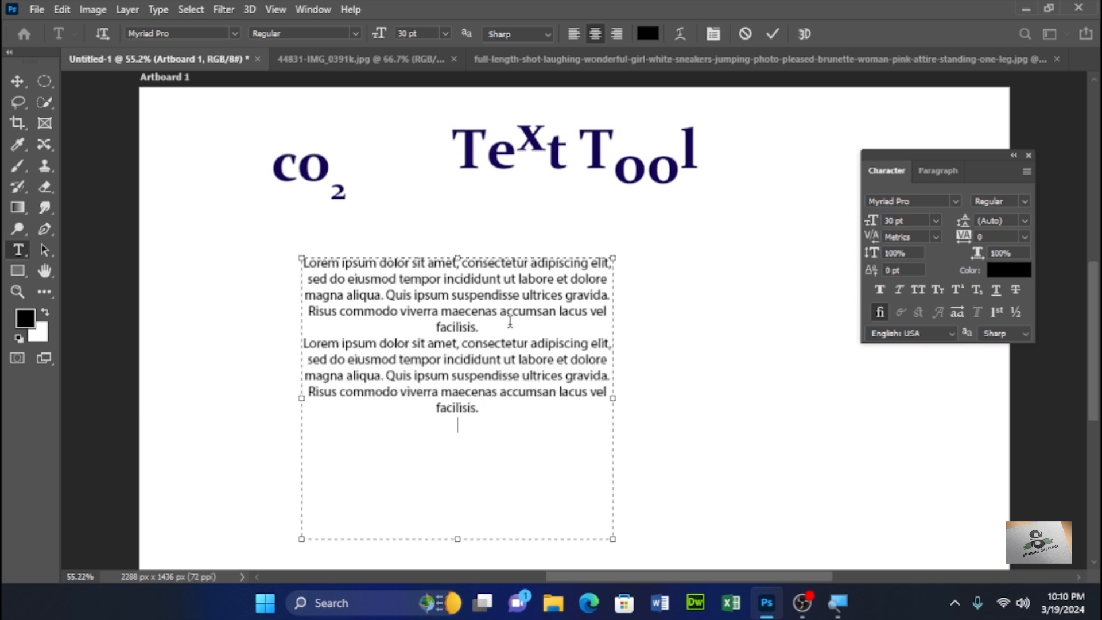
text(Lorem ipsum dolor sit amet, consectetur adipiscing elit, sed do eiusmod tempor incididunt ut labore et dolore magna aliqua. Quis ipsum suspendisse ultrices gravida. Risus commodo viverra maecenas accumsan lacus vel facilisis.)
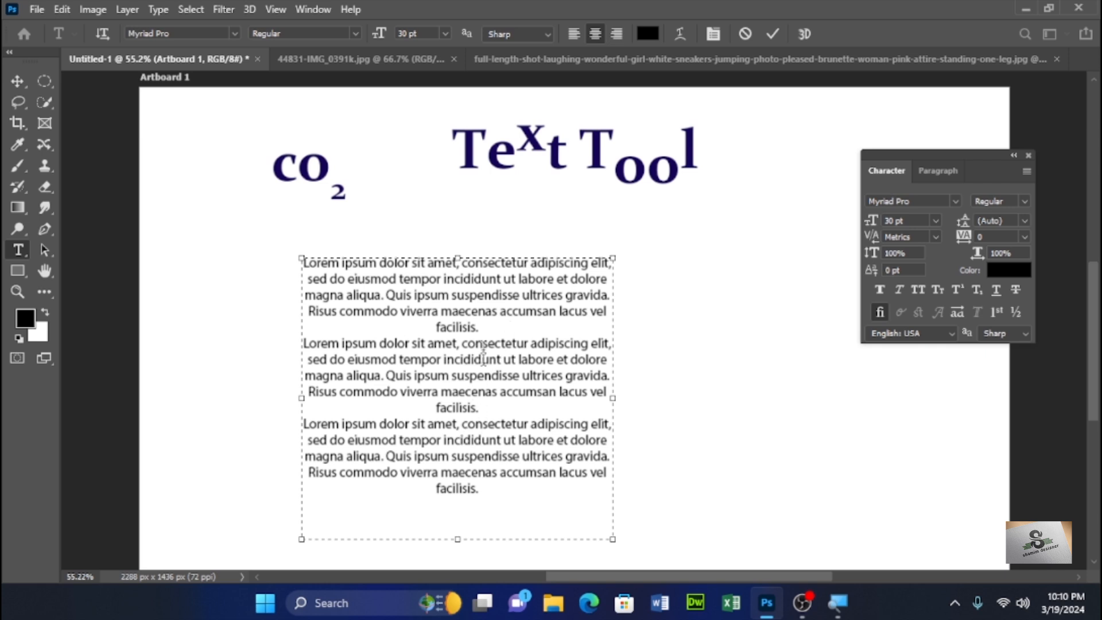
key(ctrl+Return)
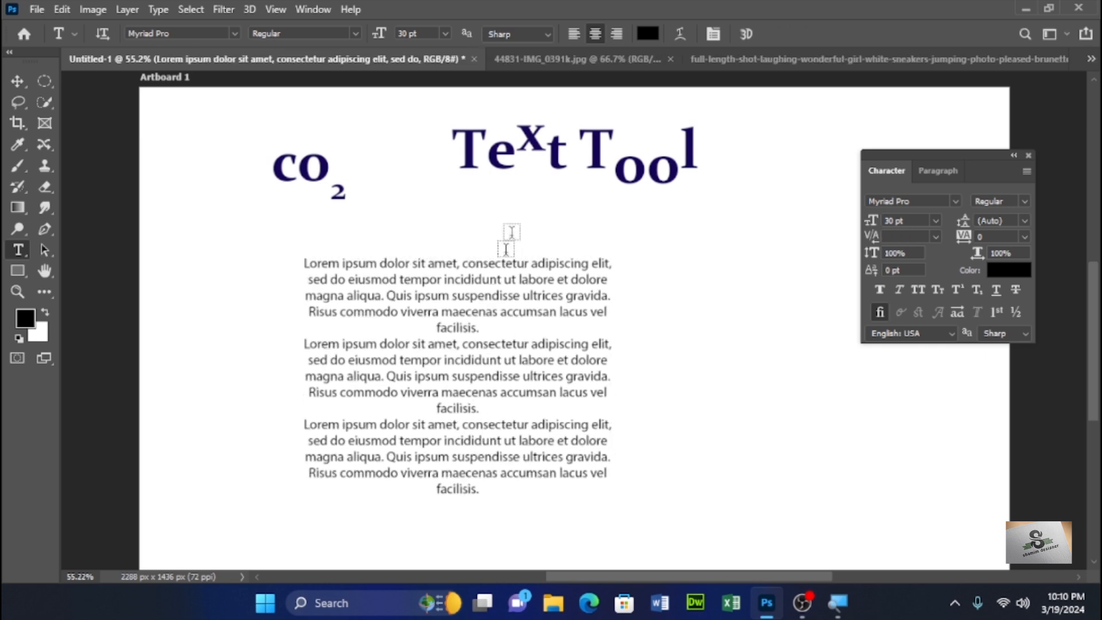
- Try left, center and right alignment on the paragraph text in the Paragraph panel
click(950, 170)
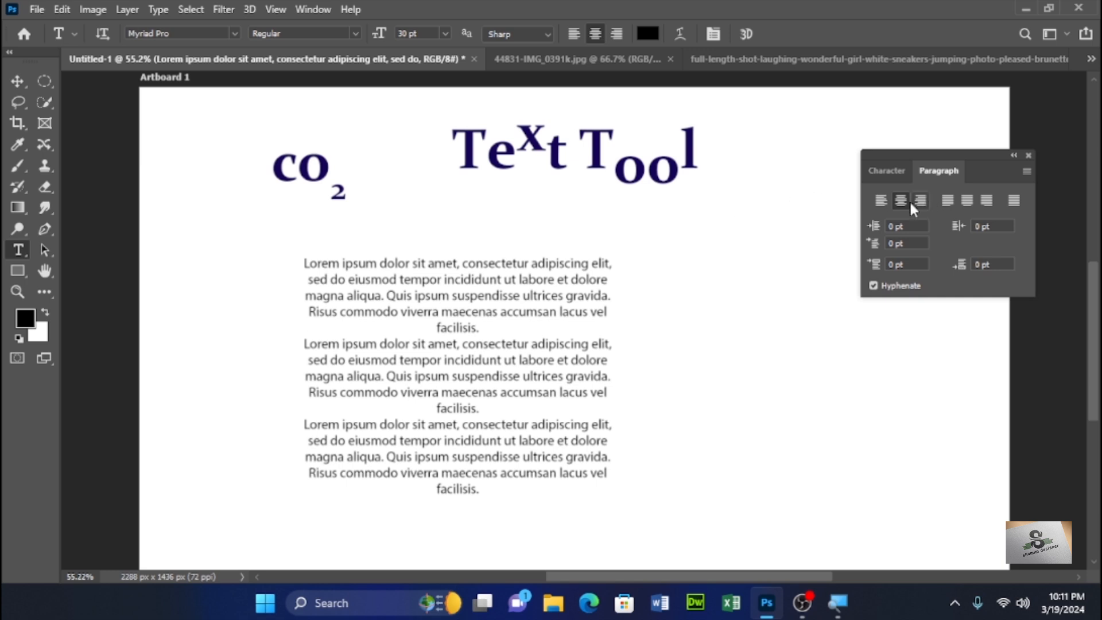
click(880, 200)
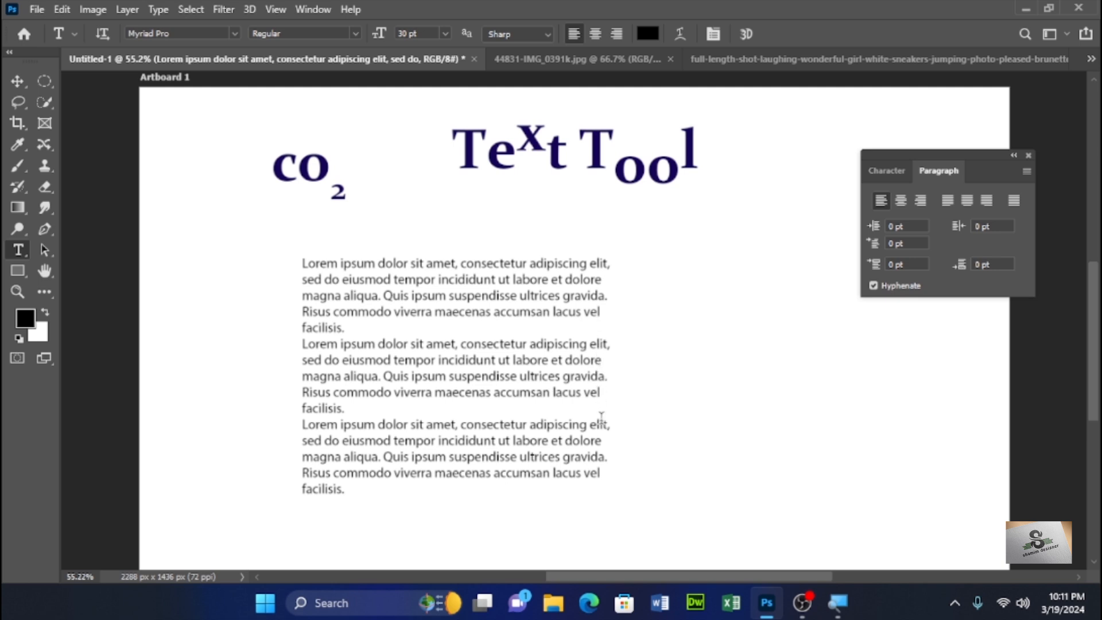
click(901, 201)
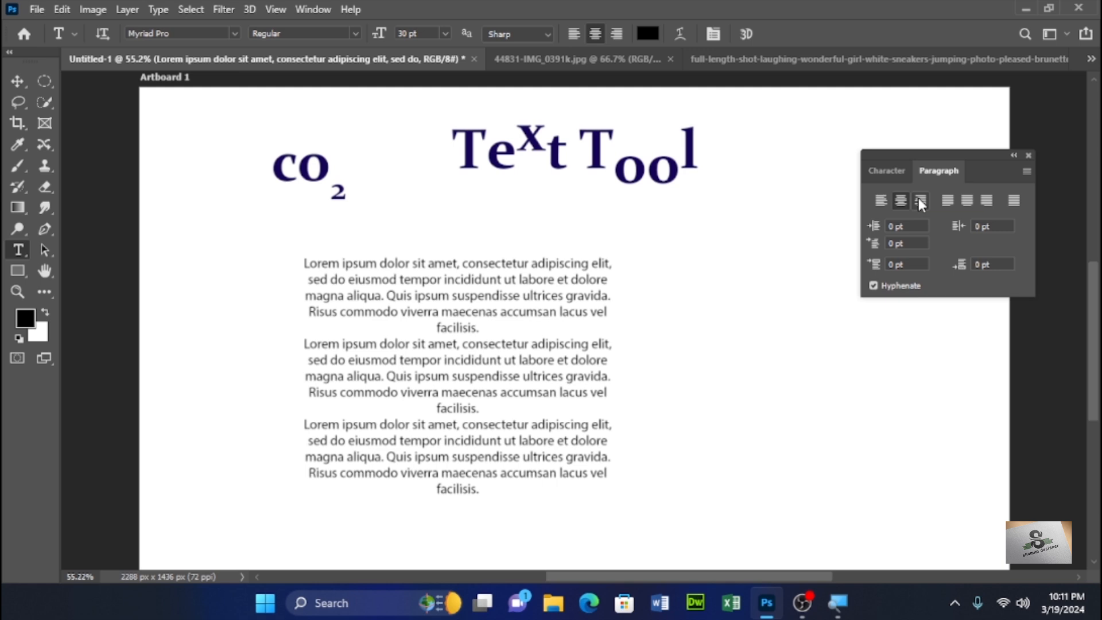
click(920, 201)
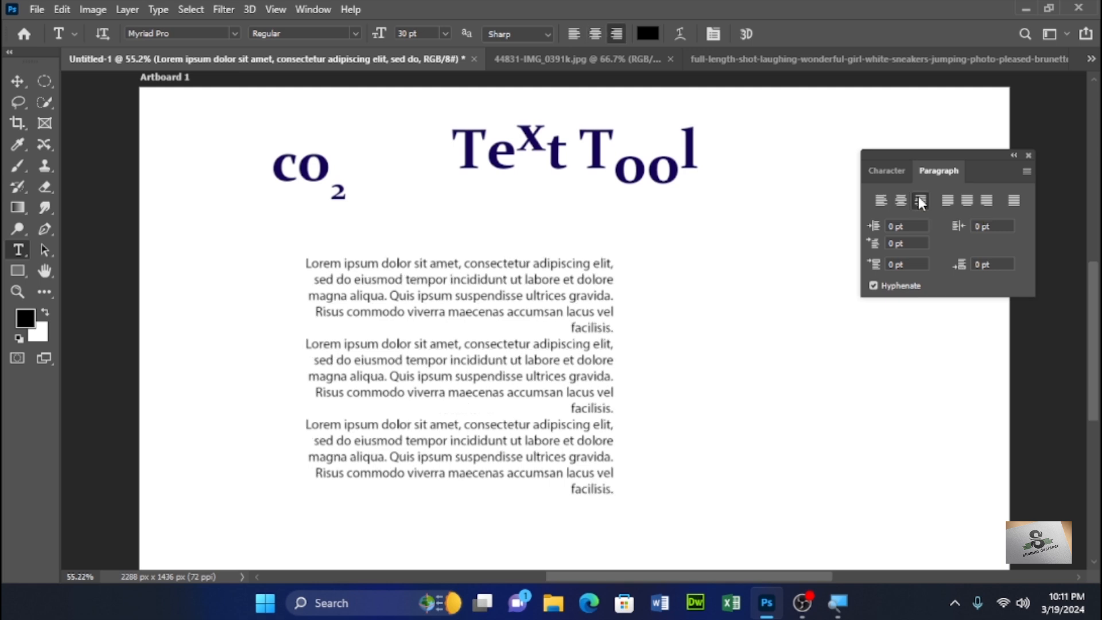
- Cycle through the justify options for the paragraph text and finish with justify last left
click(946, 201)
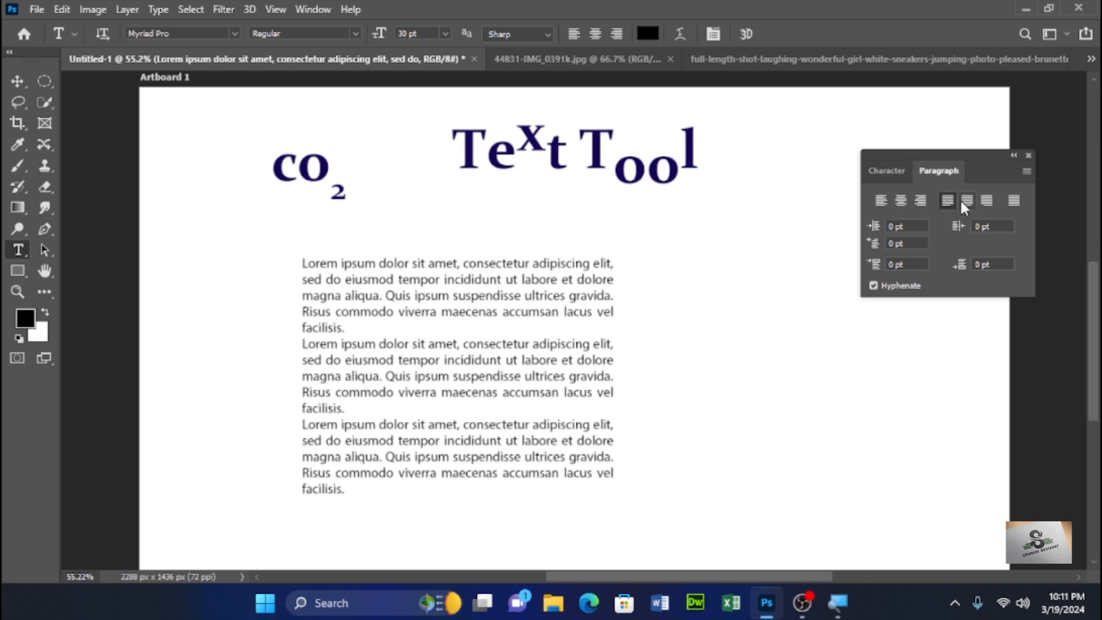
click(962, 202)
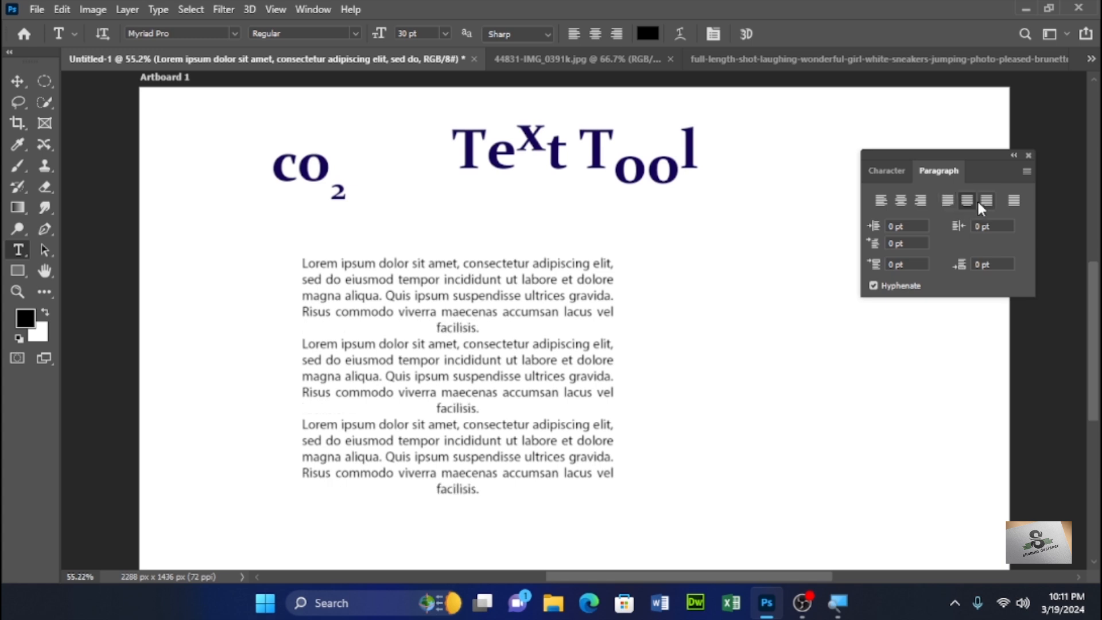
click(985, 201)
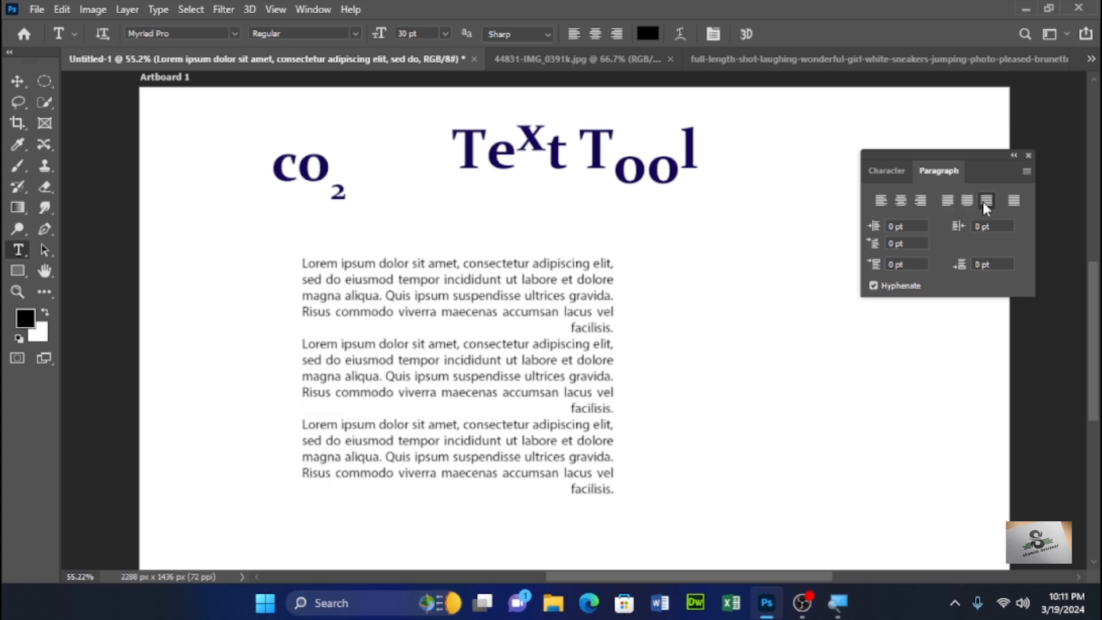
click(1011, 200)
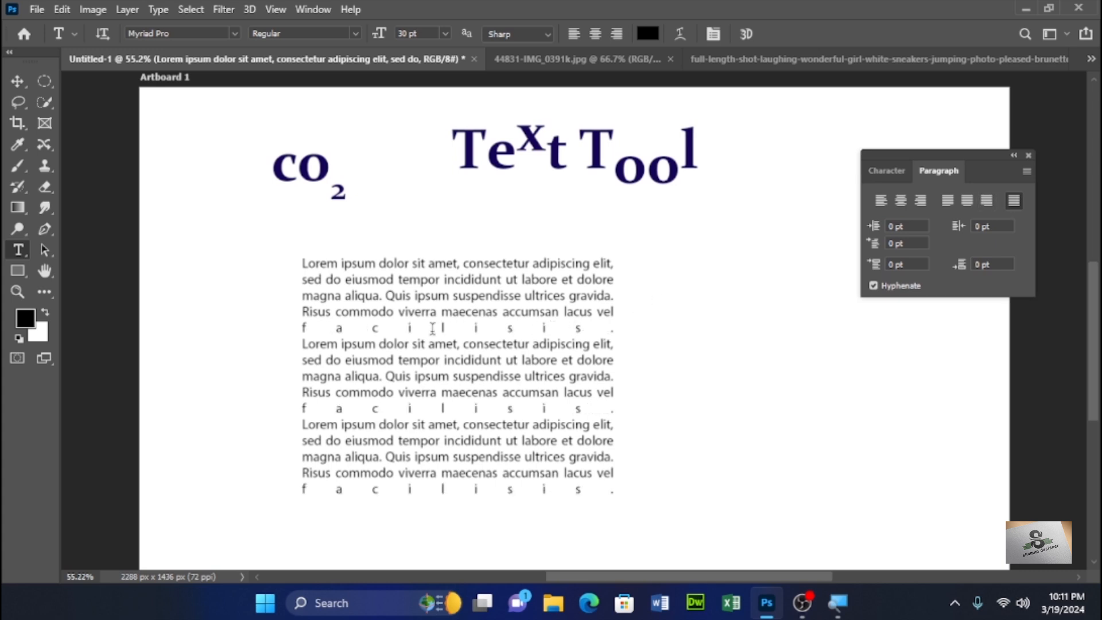
click(950, 202)
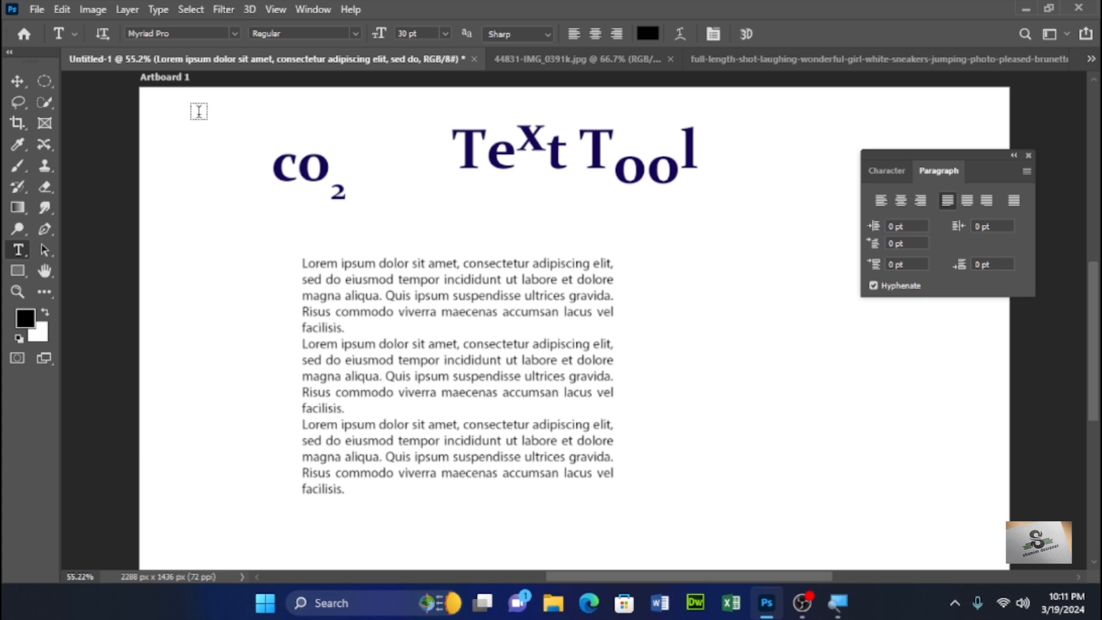
- Shrink the paragraph text box slightly from its bottom-right corner and commit the change
click(873, 286)
click(873, 286)
click(21, 83)
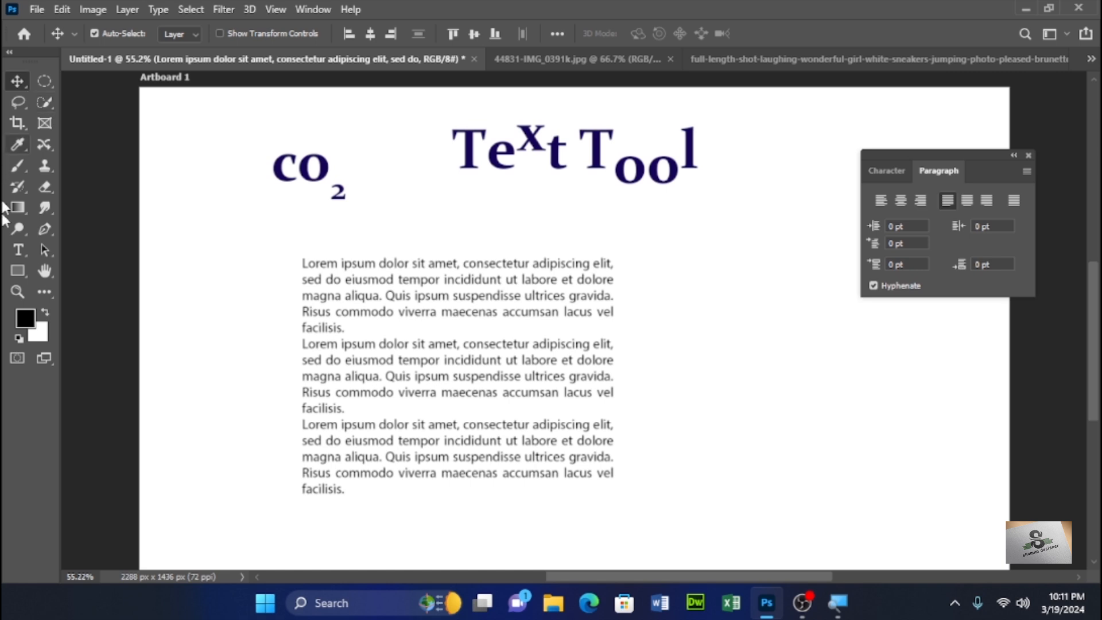
click(18, 250)
click(425, 392)
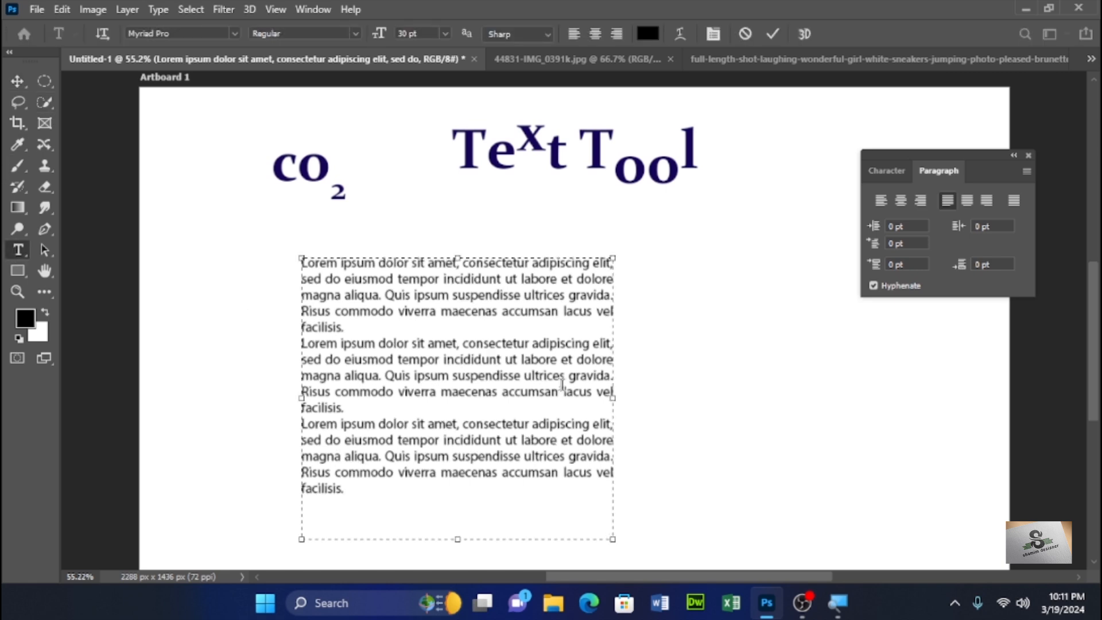
drag(612, 538, 599, 476)
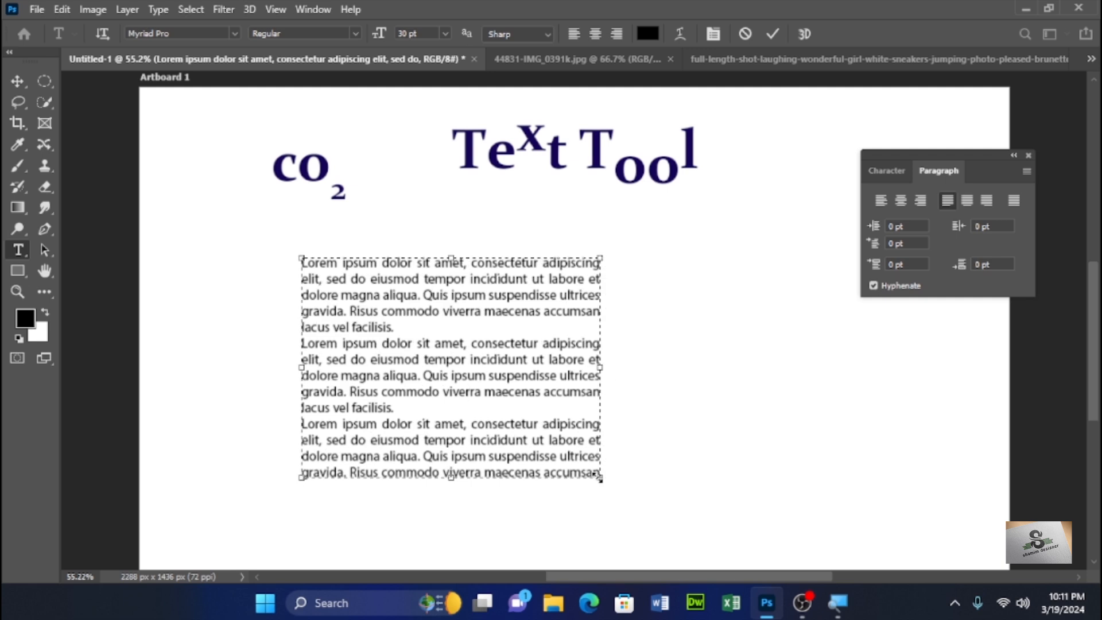
click(198, 197)
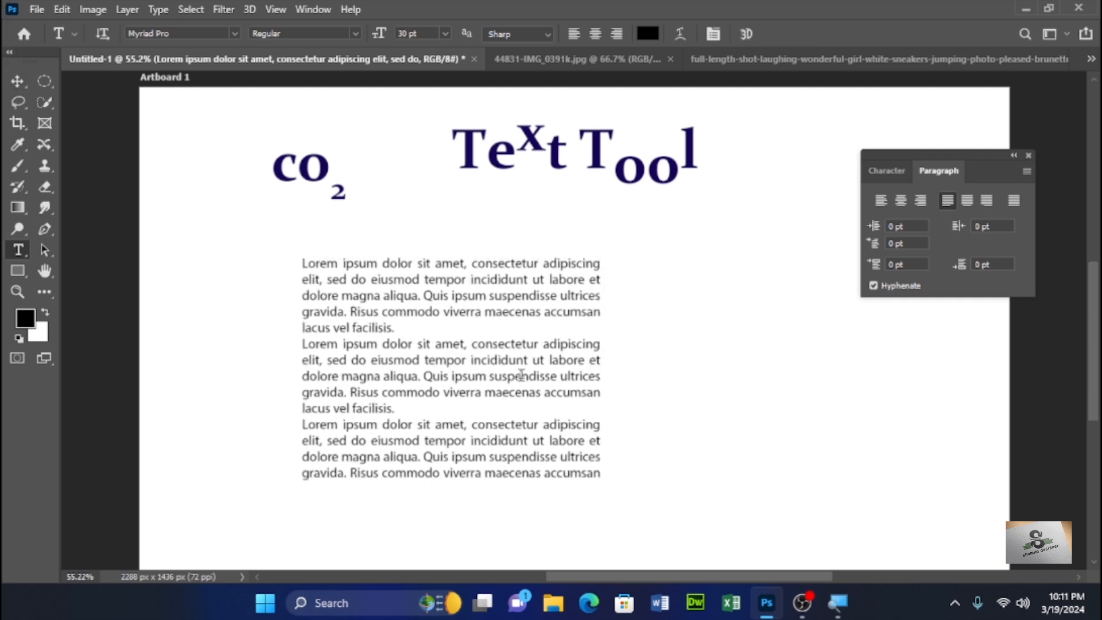
- Scrub the paragraph text's font size up to 56 pt in the Character panel
click(873, 286)
click(873, 286)
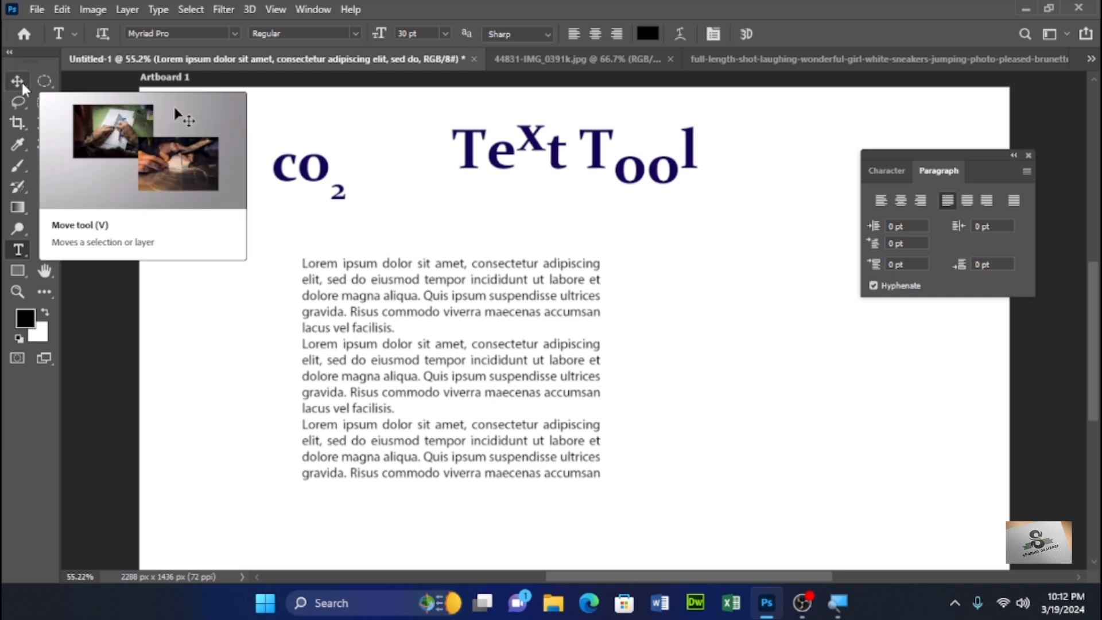
click(887, 170)
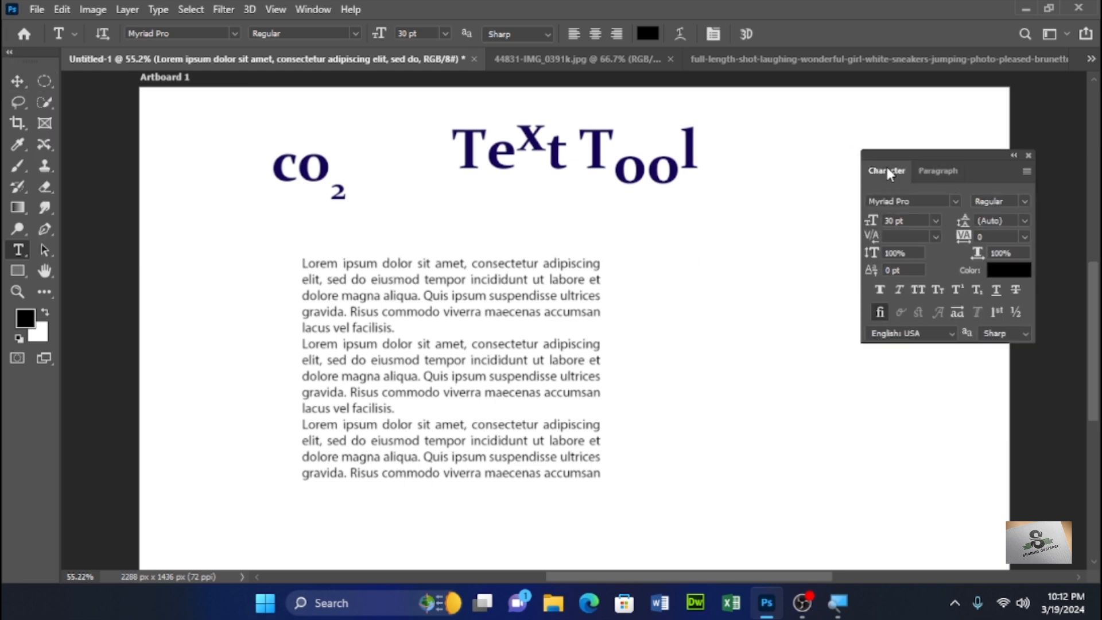
drag(872, 222, 895, 223)
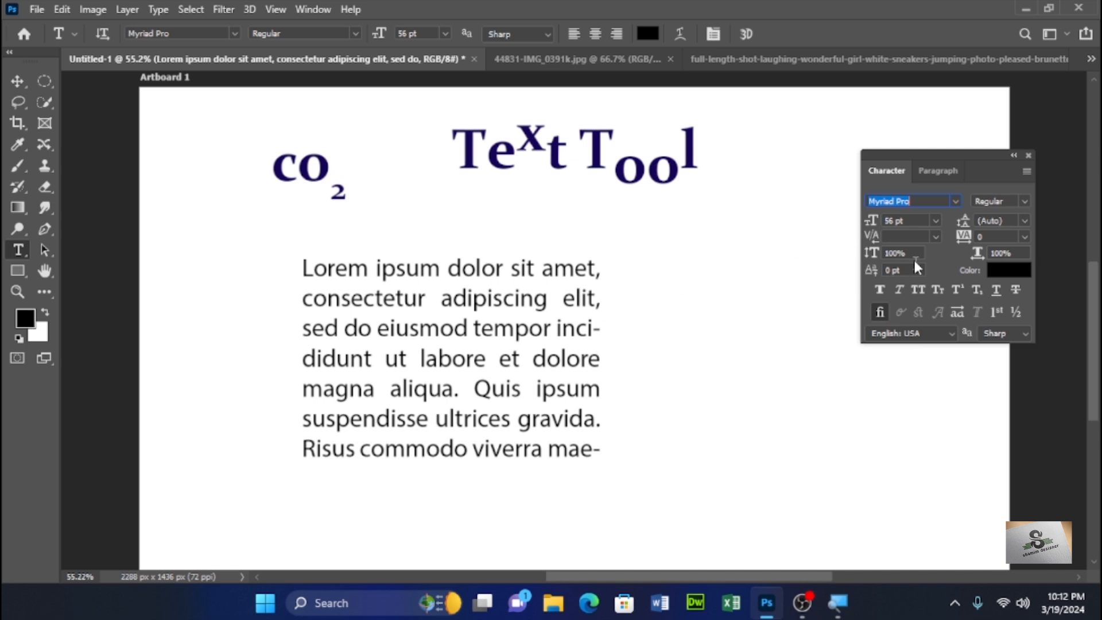
- Try 18 pt and 60 pt font sizes on the paragraph text, then scrub its size to 44 pt
click(935, 221)
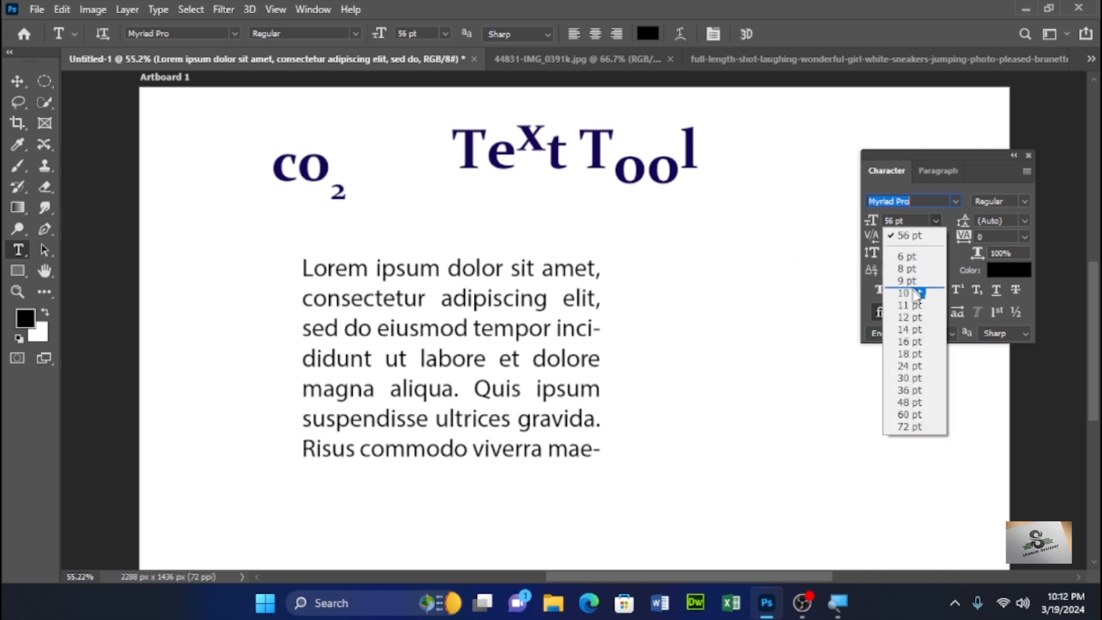
click(909, 350)
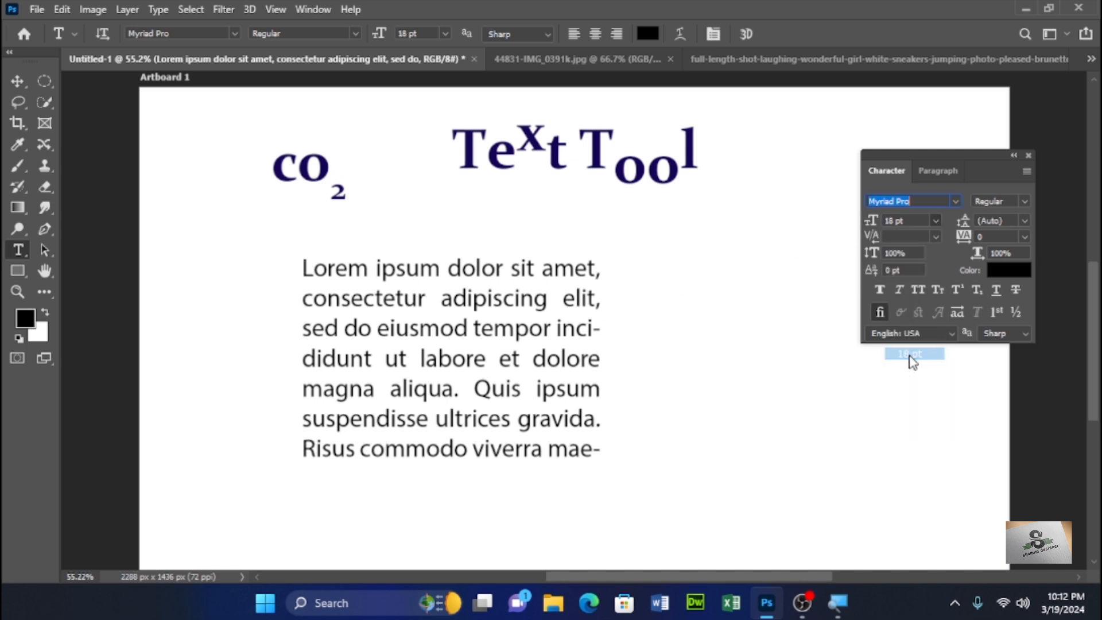
click(935, 221)
click(904, 412)
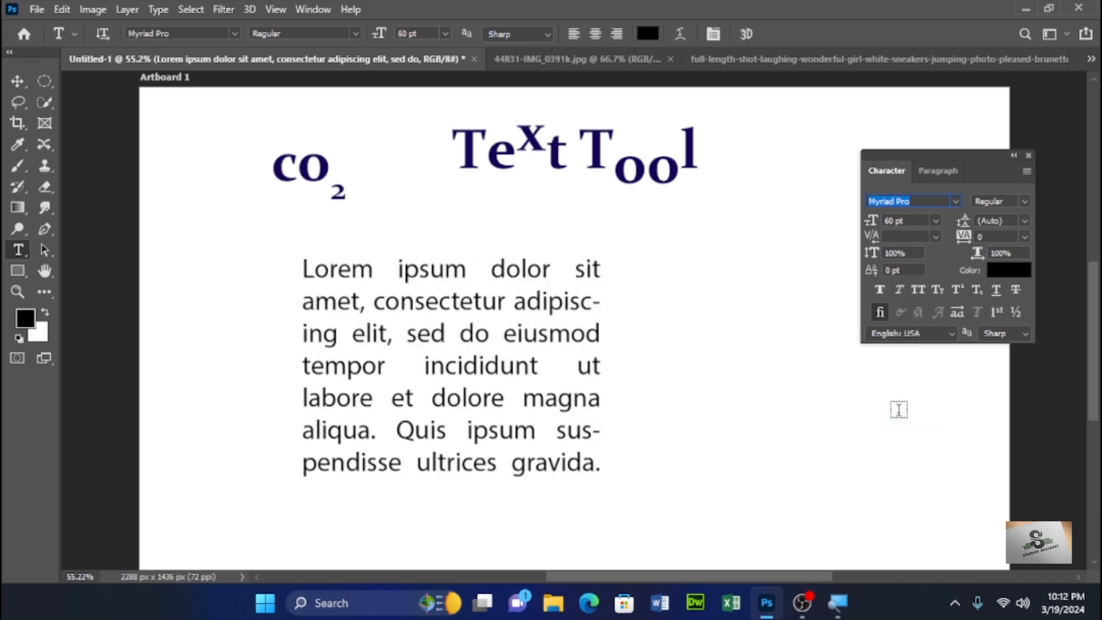
drag(869, 221, 867, 224)
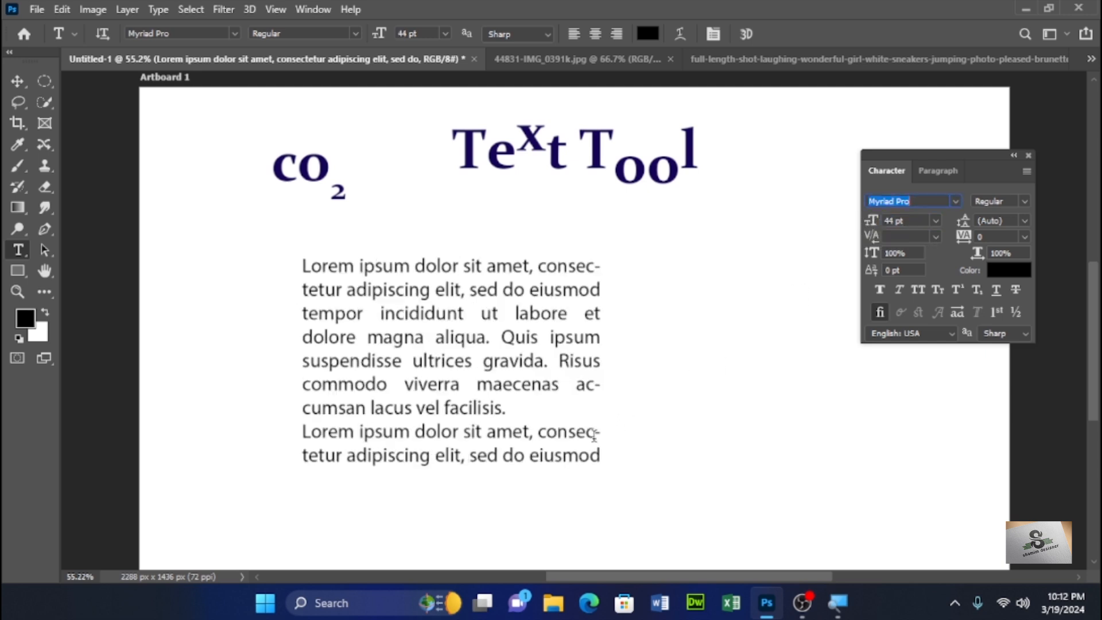
- Turn hyphenation off and back on for the paragraph text in the Paragraph panel
click(940, 170)
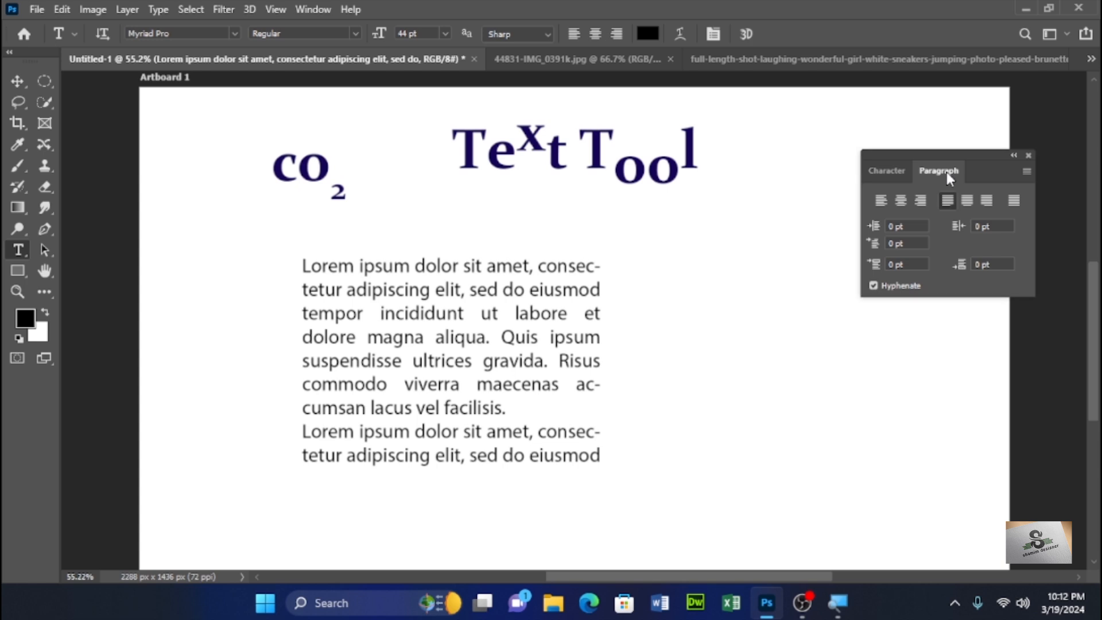
click(873, 286)
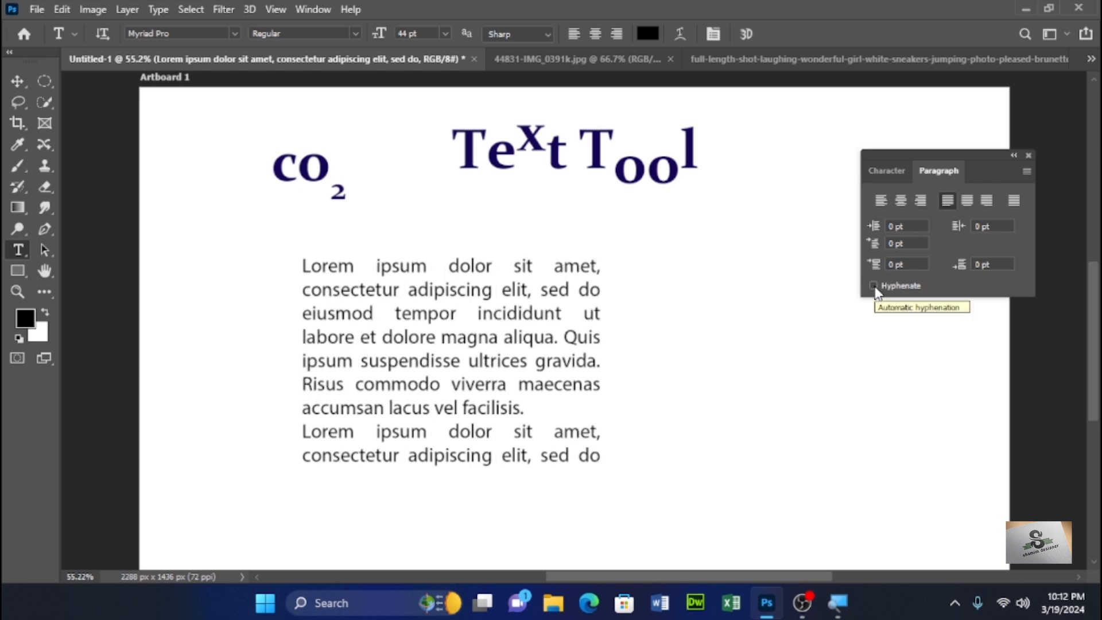
click(873, 286)
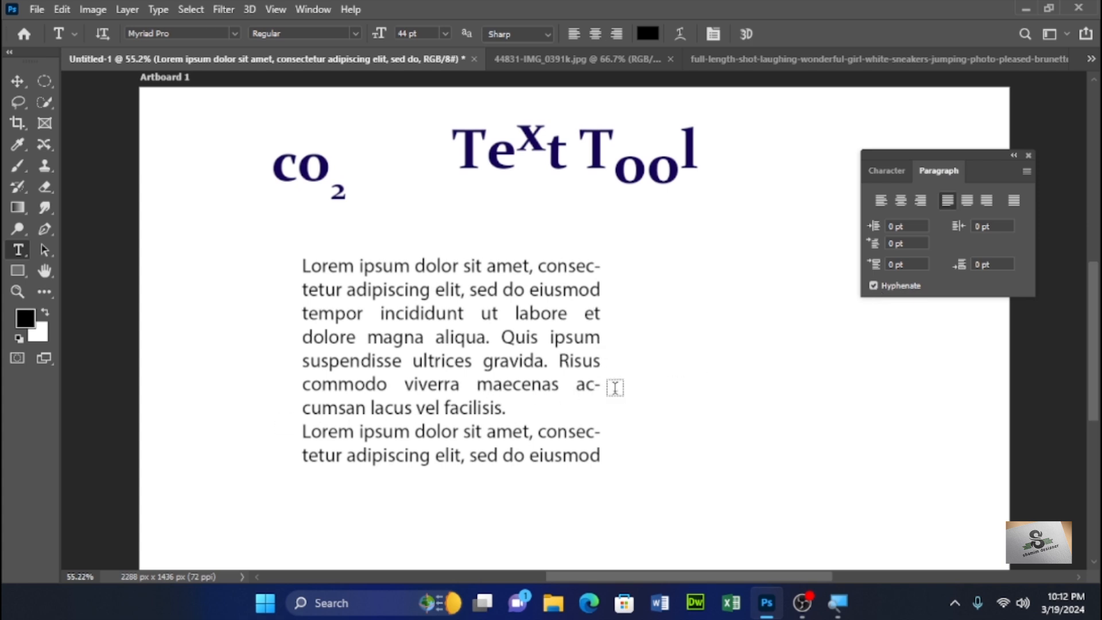
click(422, 293)
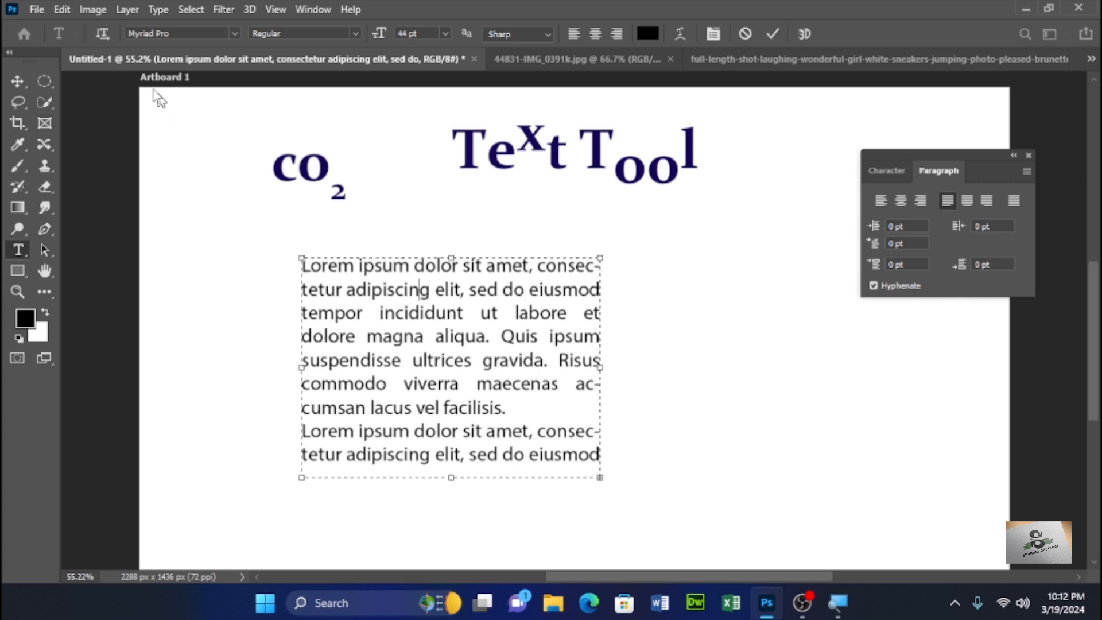
click(16, 80)
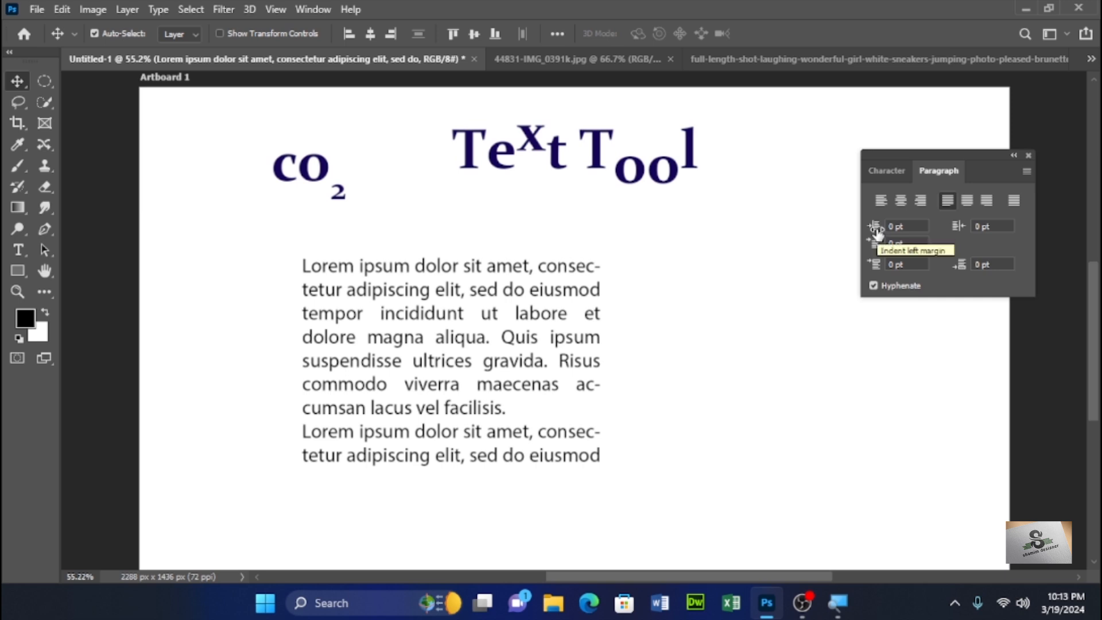
- Scrub the paragraph's left indent and set it back to 0 pt
mouse_move(876, 231)
mouse_down()
mouse_move(903, 223)
mouse_move(855, 229)
mouse_move(876, 229)
mouse_up()
text(0)
key(Return)
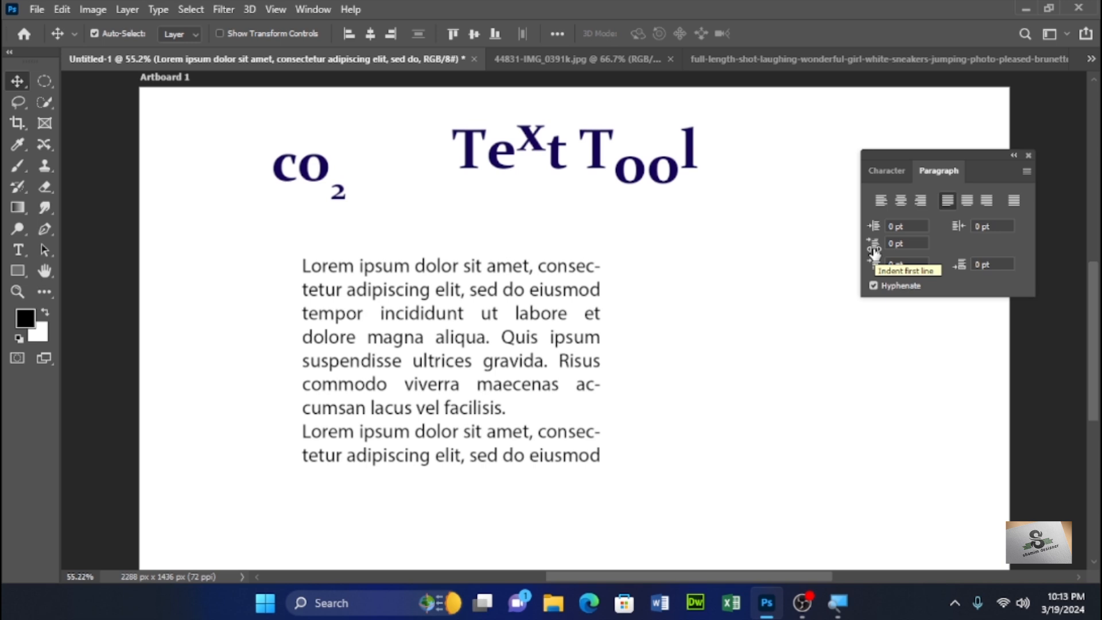
- Try first-line indents of 20.5 pt and 42 pt on the paragraph text, then reset it to 0 pt
drag(874, 251, 881, 249)
click(895, 242)
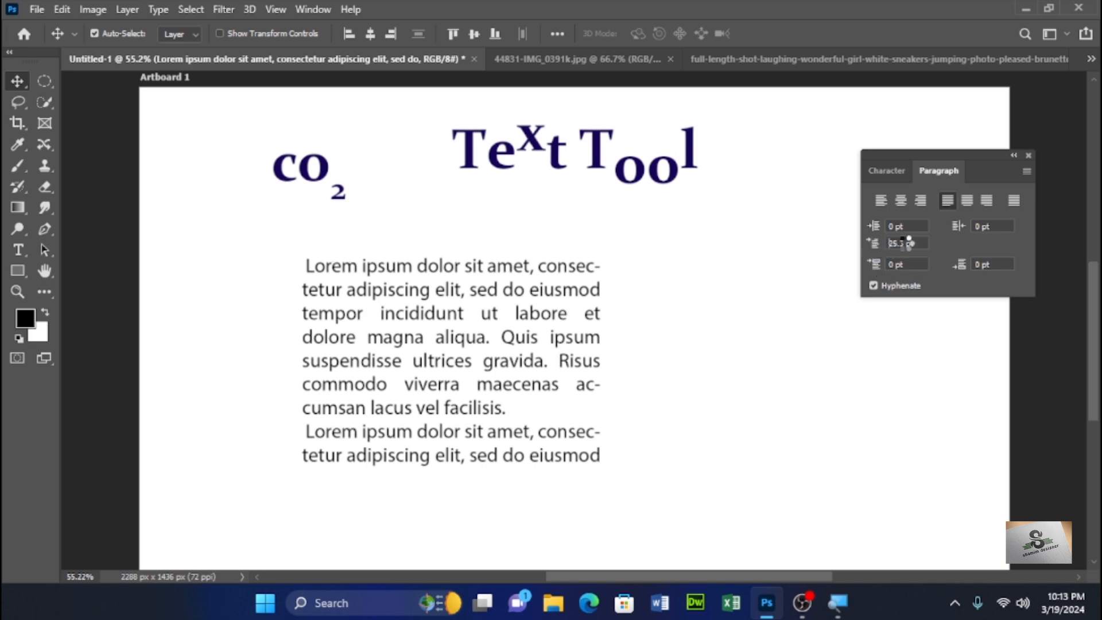
text(20.5)
key(Return)
click(899, 242)
text(42)
key(Return)
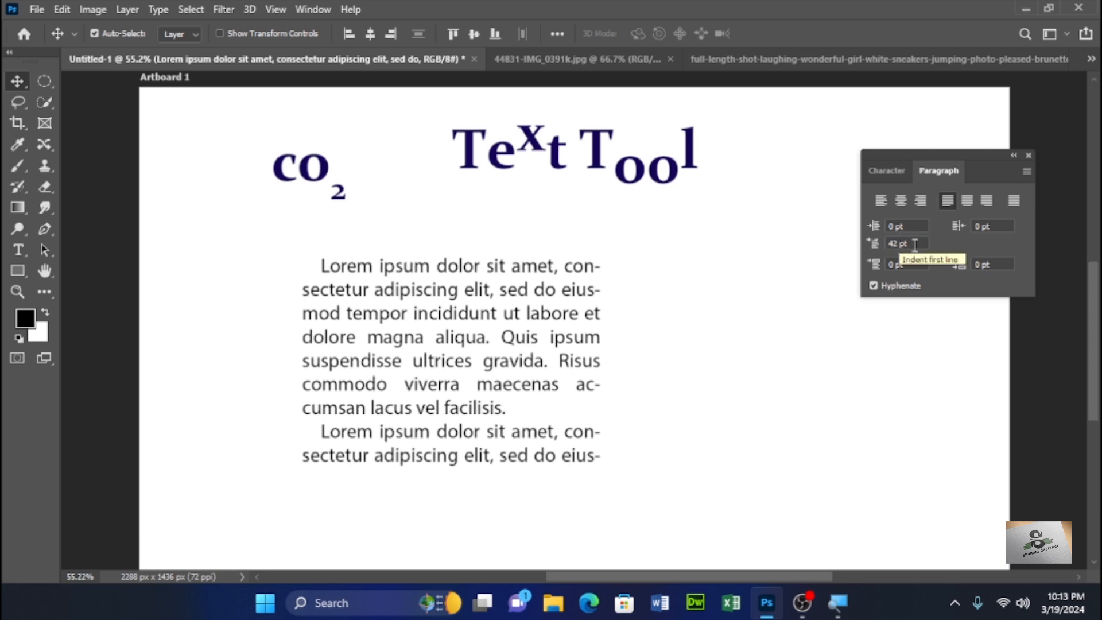
click(914, 244)
text(0)
key(Return)
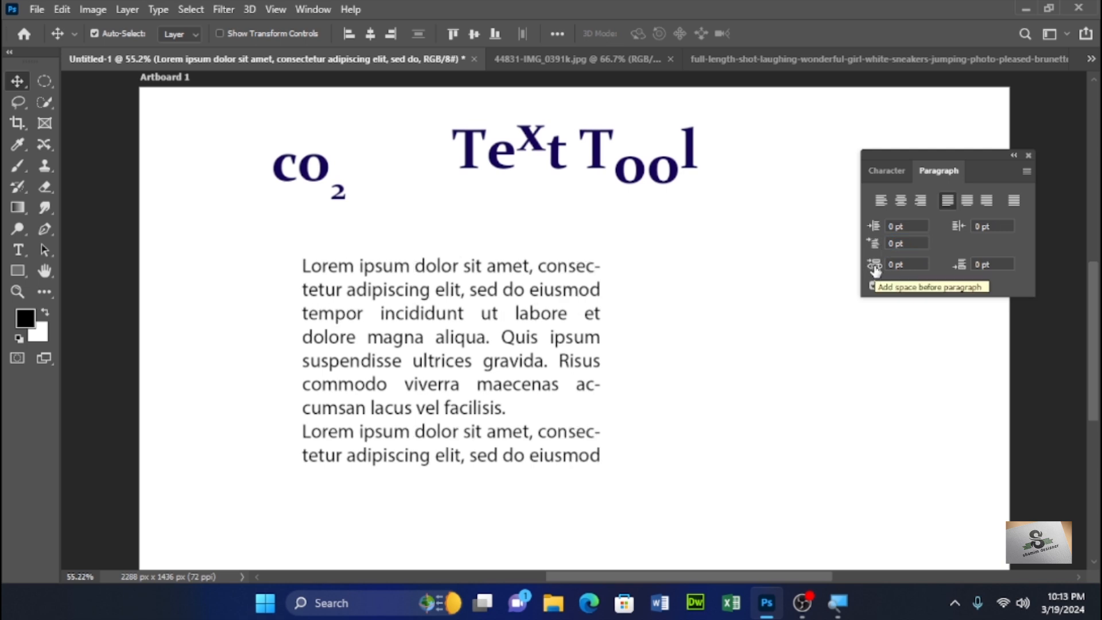
- Set the space before each paragraph to 27 pt
mouse_move(905, 264)
mouse_down()
mouse_move(888, 265)
mouse_move(903, 262)
mouse_up()
text(10)
key(Return)
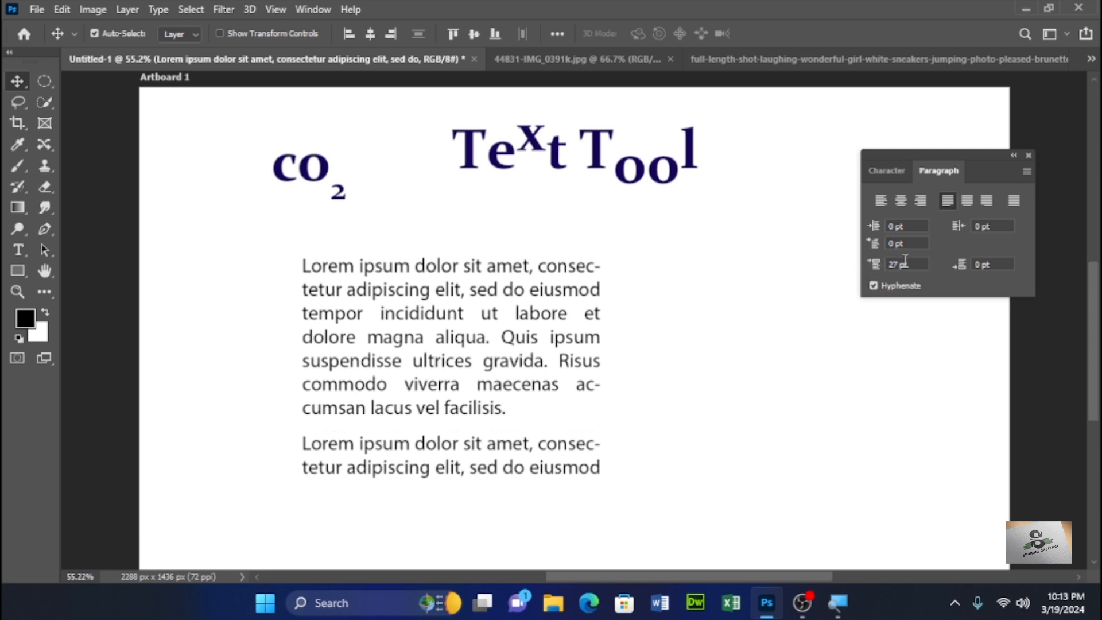
- Try leading values of 30 pt, 9 pt and Auto in the Character panel, then scrub the leading to 54 pt
click(886, 171)
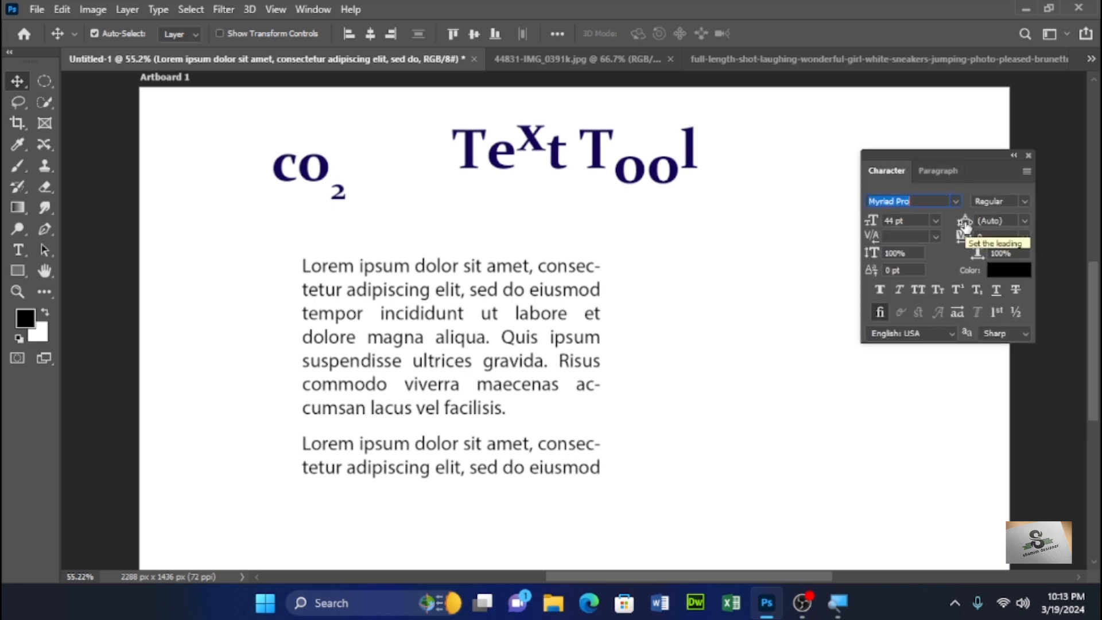
click(1025, 221)
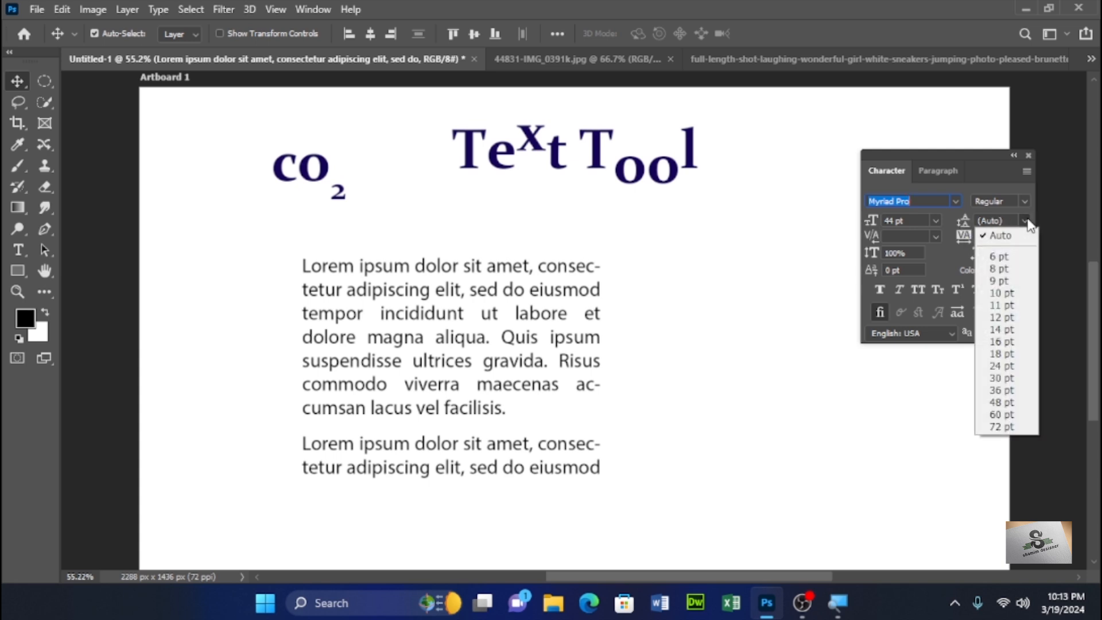
click(998, 378)
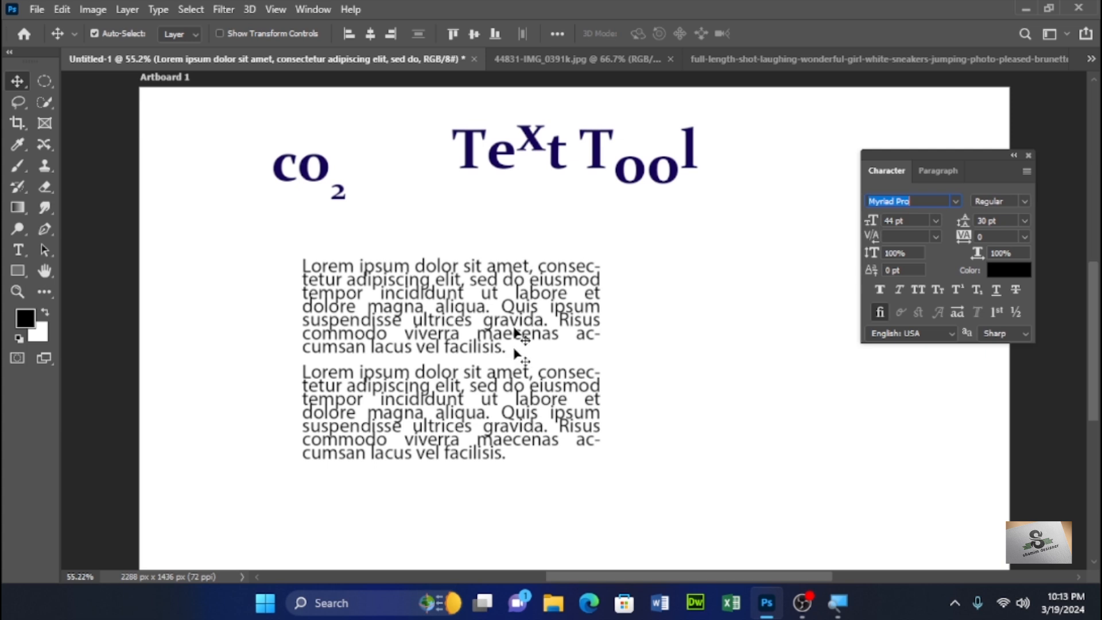
click(1023, 222)
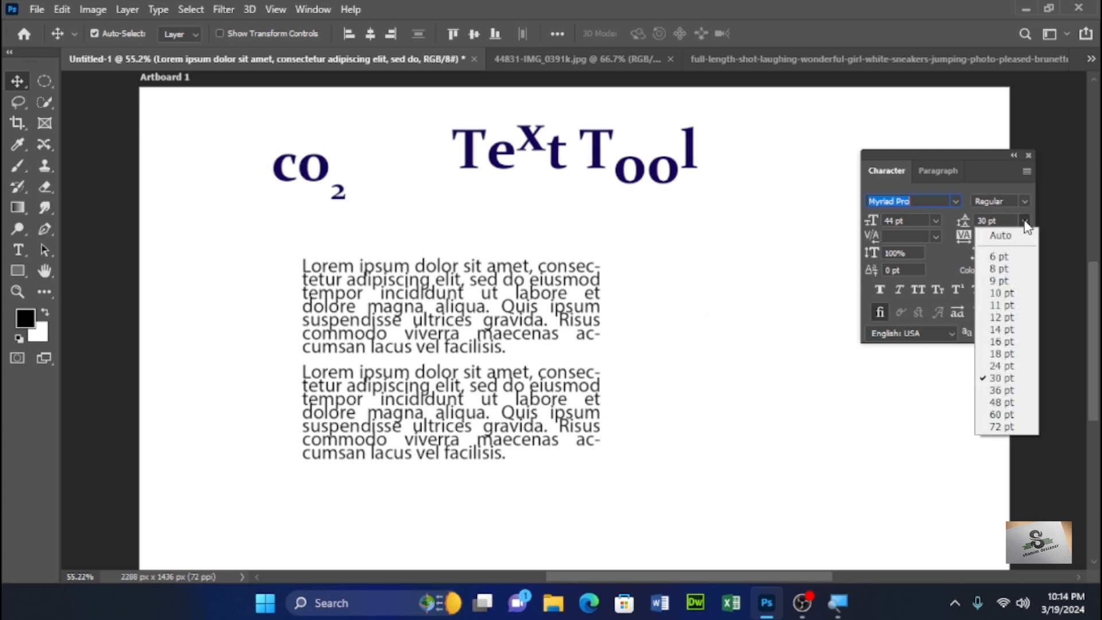
click(1007, 281)
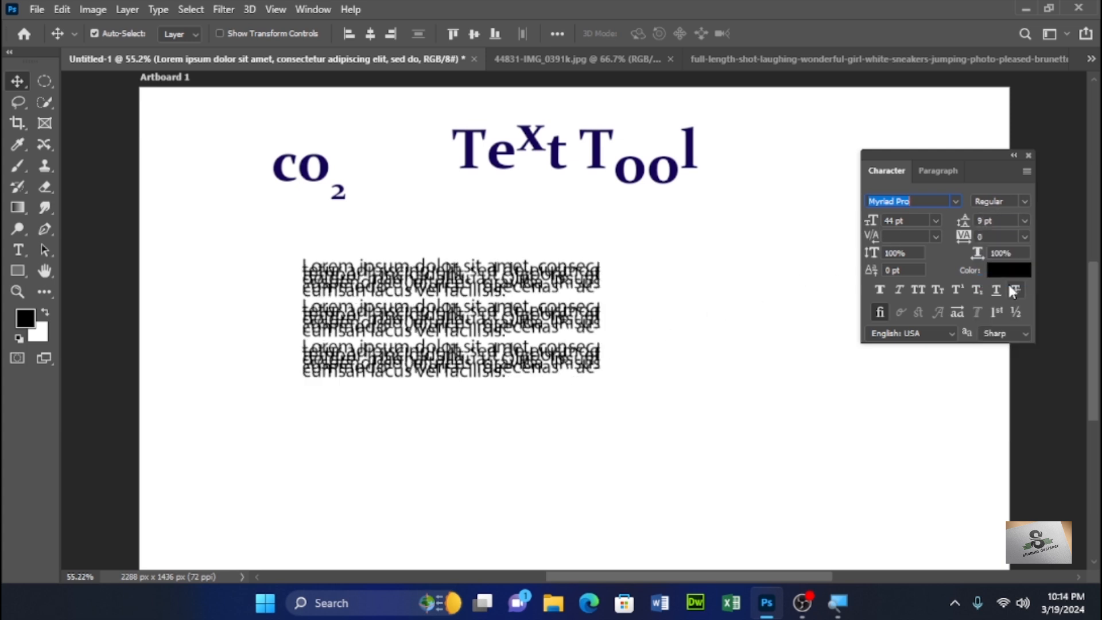
click(1023, 220)
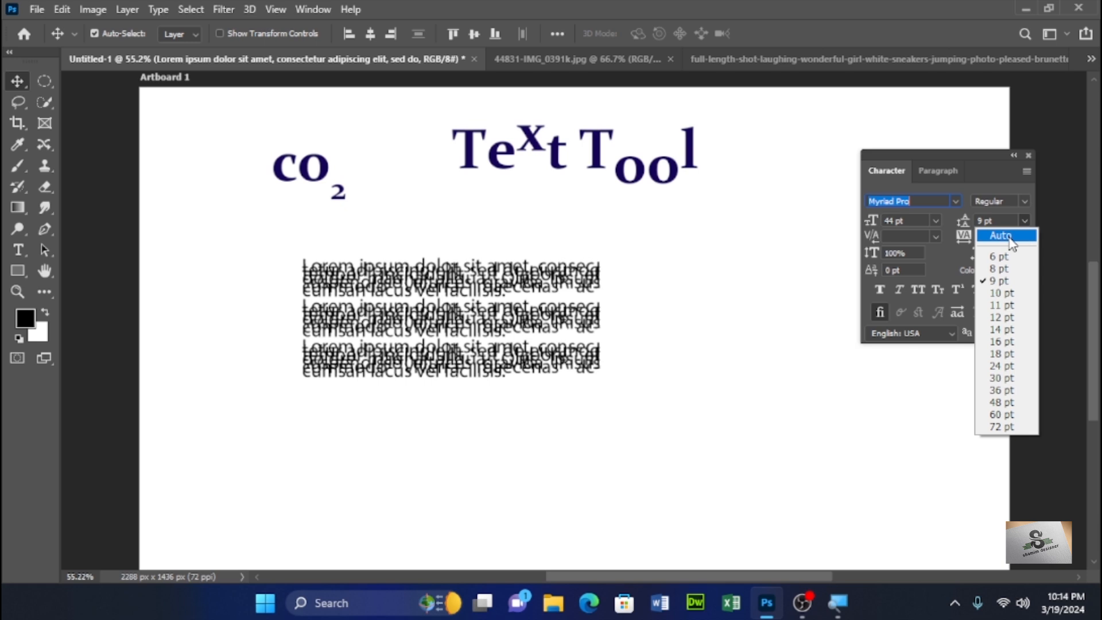
click(1008, 236)
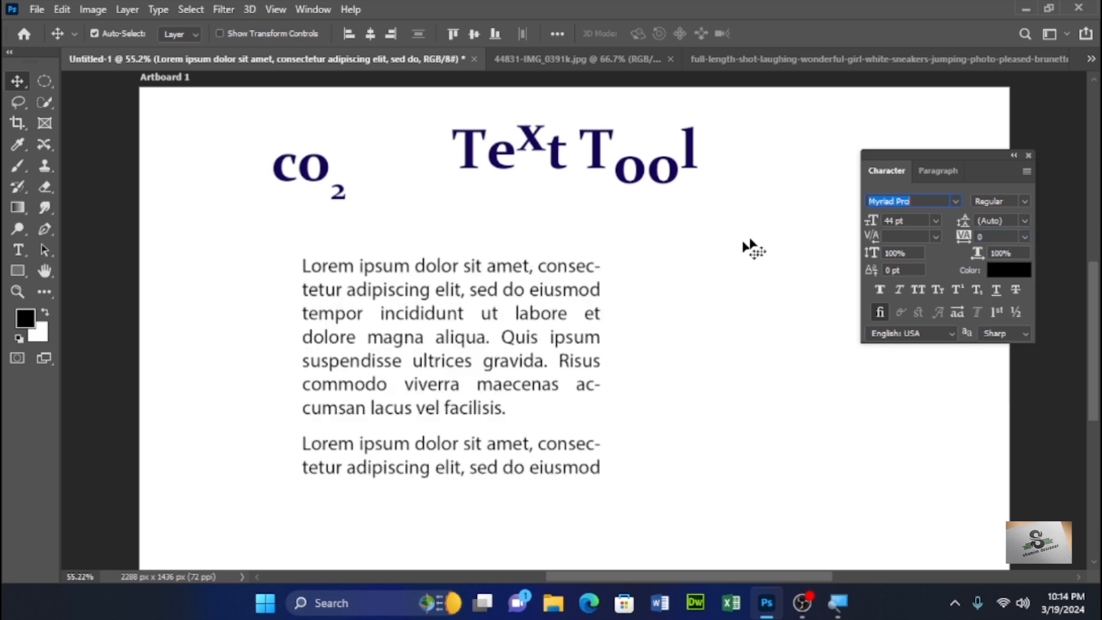
drag(964, 220, 957, 230)
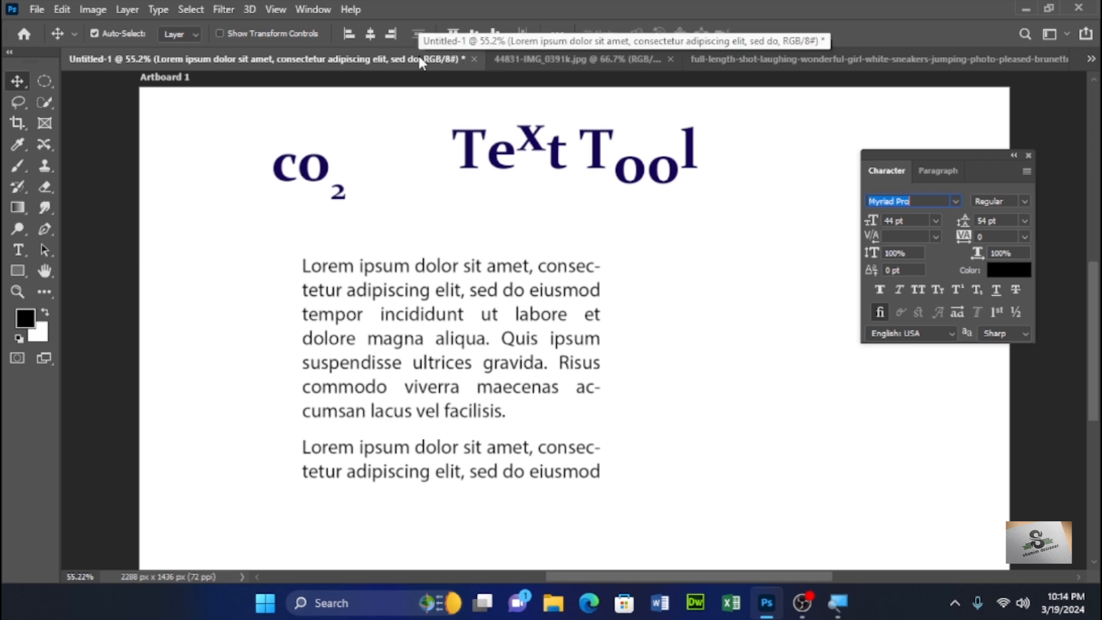
- Switch to the rose photo document
click(38, 10)
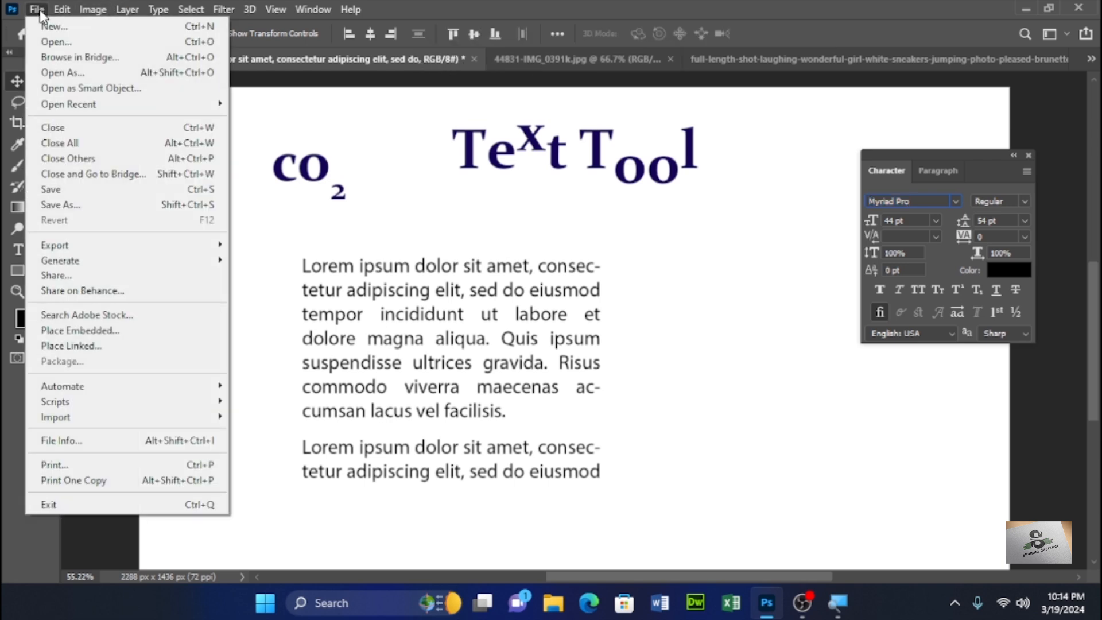
click(38, 11)
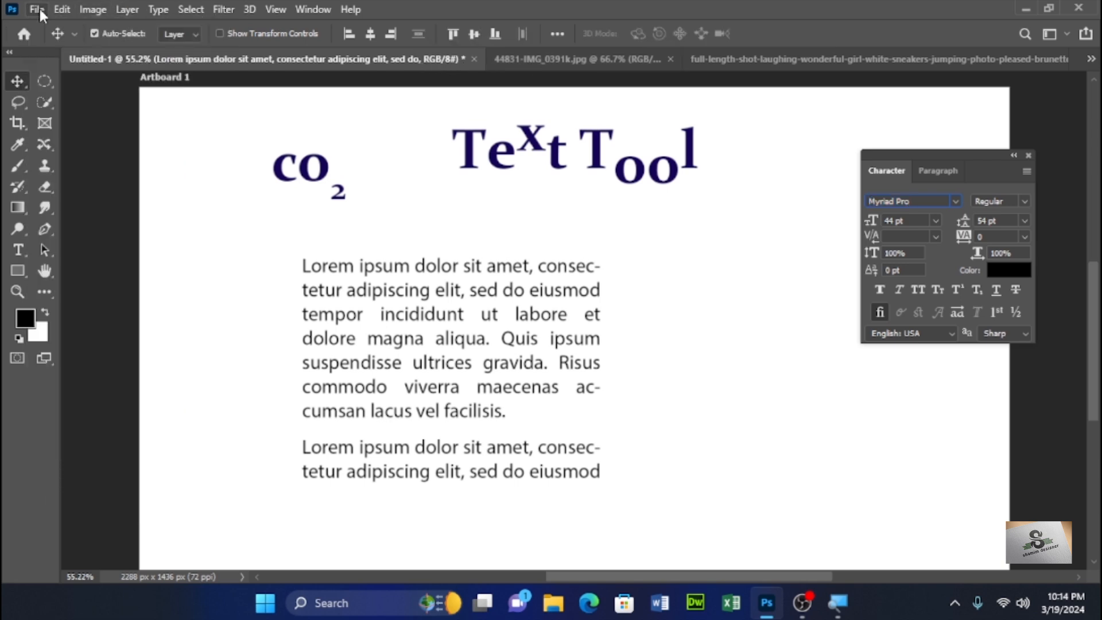
click(603, 58)
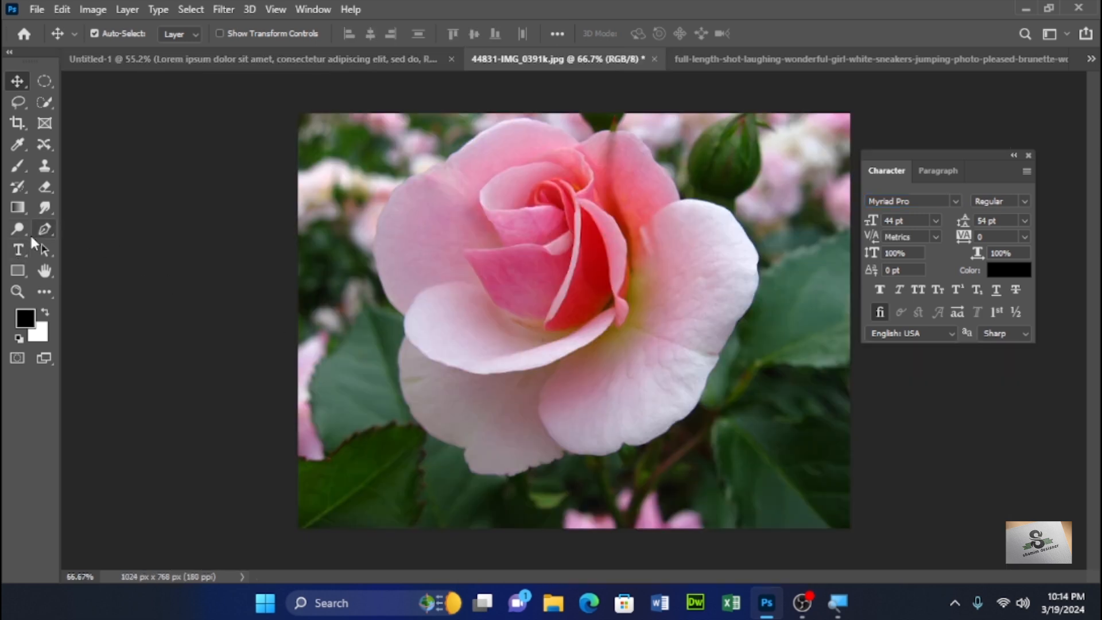
- Place vertical placeholder text on the rose photo with the Vertical Type Tool and move it higher
click(18, 250)
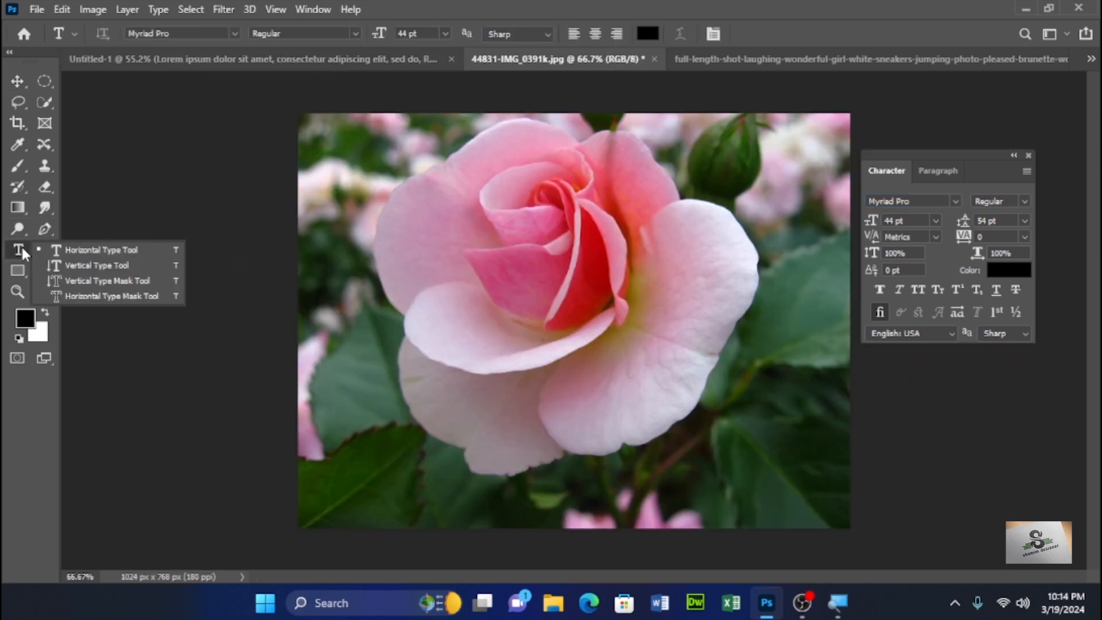
click(99, 264)
click(499, 228)
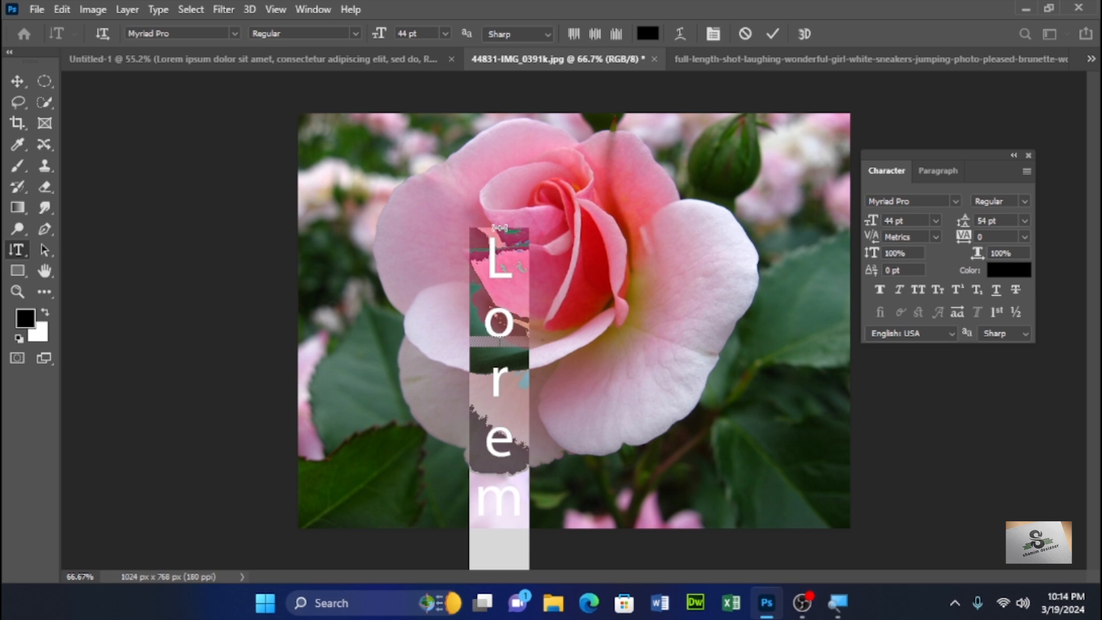
click(17, 82)
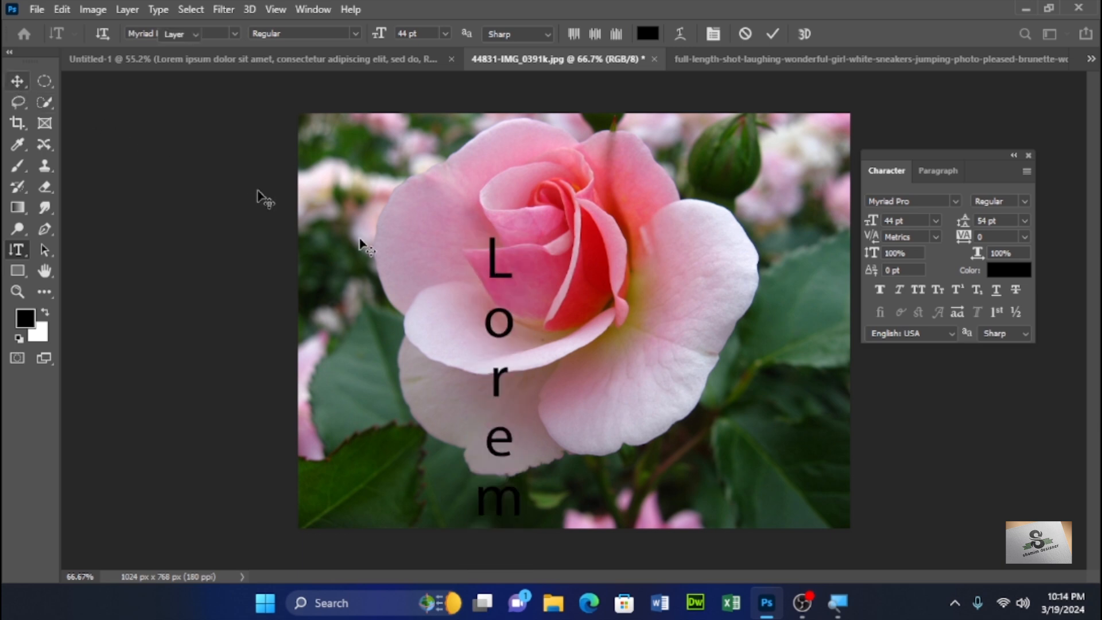
drag(481, 279, 463, 193)
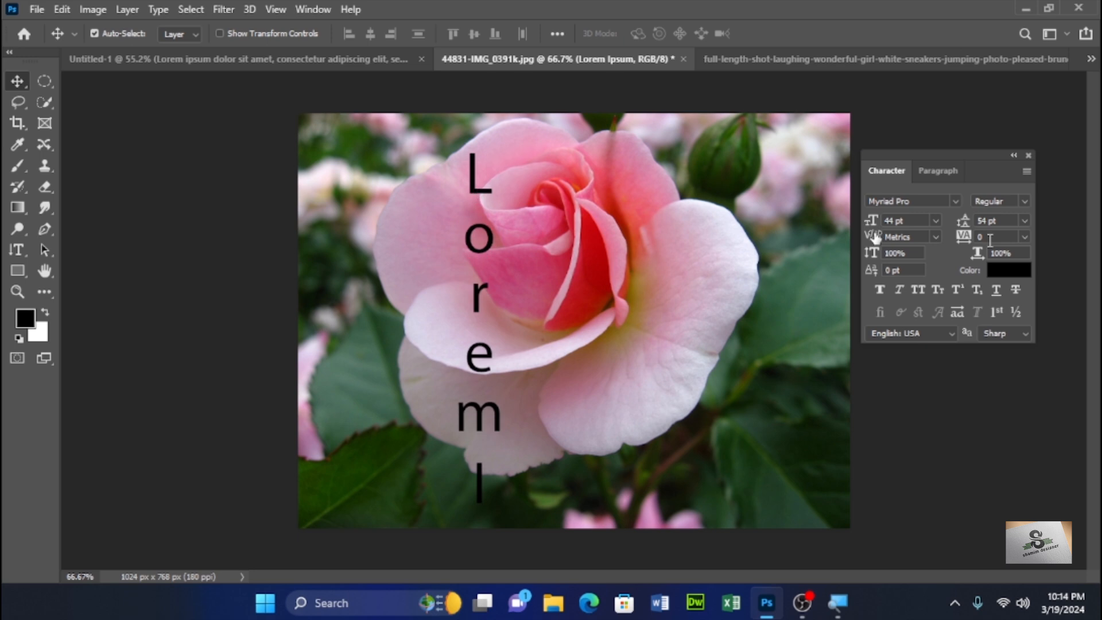
- Reset the vertical text's character settings from the Character panel menu
click(1026, 171)
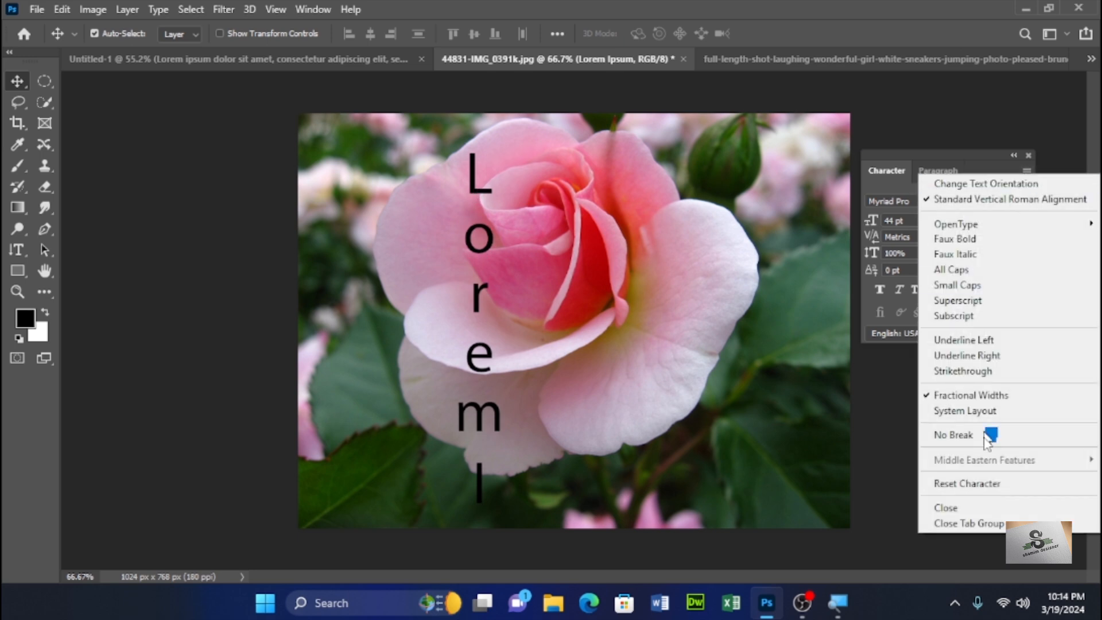
click(983, 483)
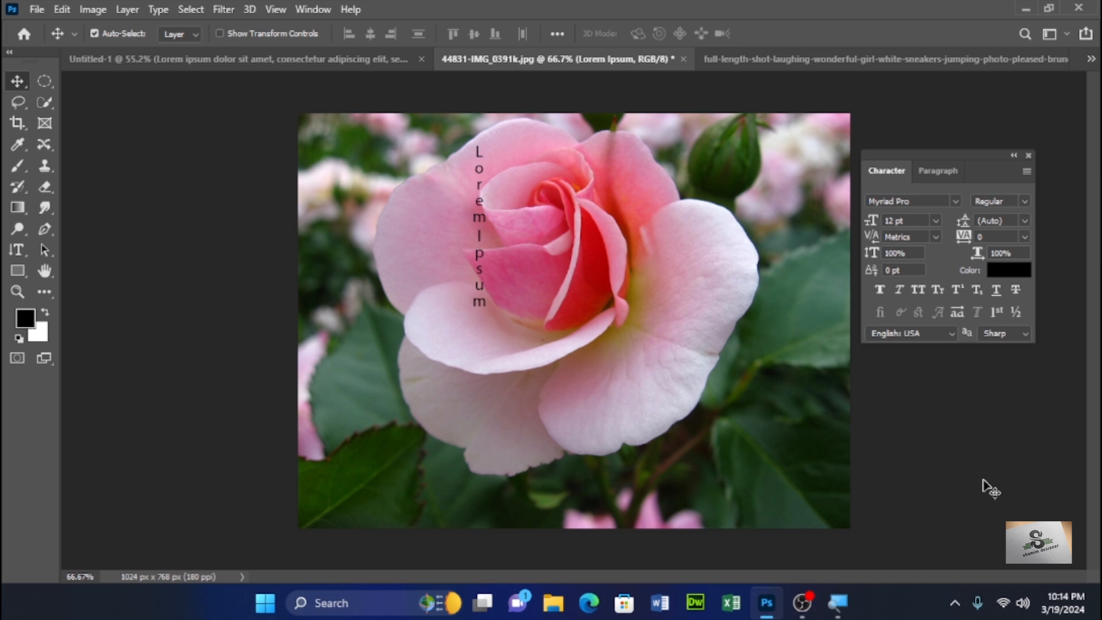
- Open the Layers panel and delete the Lorem Ipsum text layer
key(F7)
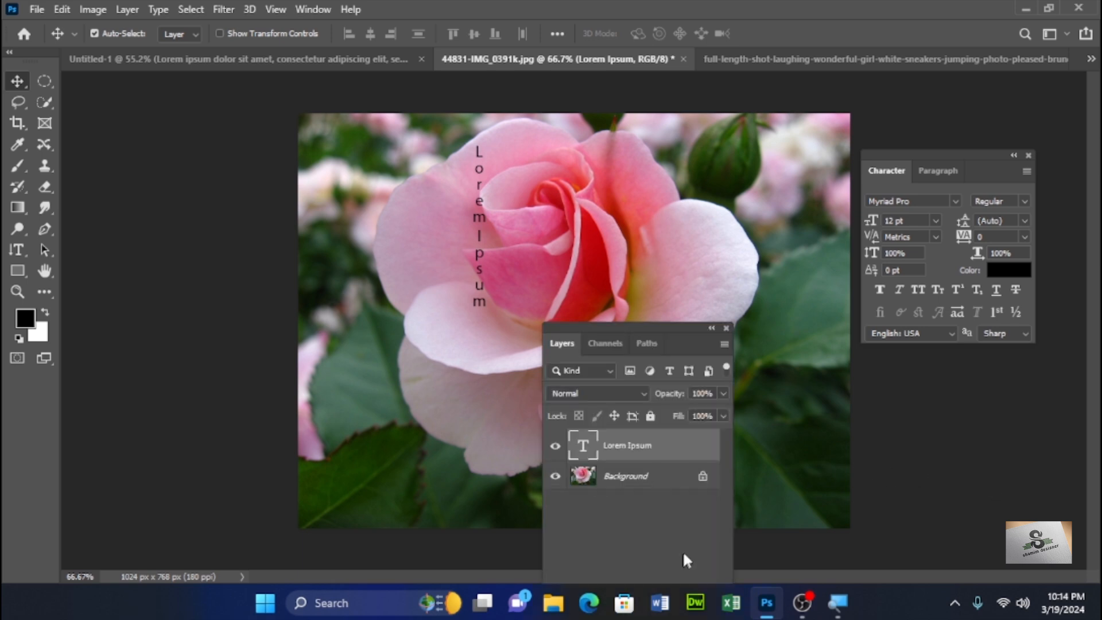
drag(655, 332, 716, 138)
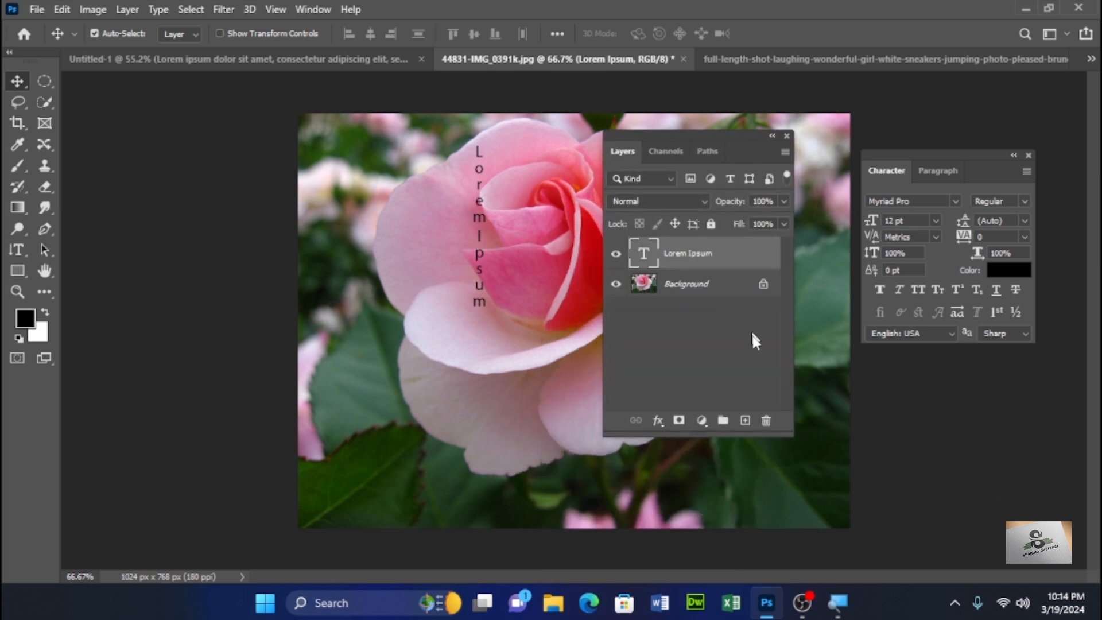
click(766, 419)
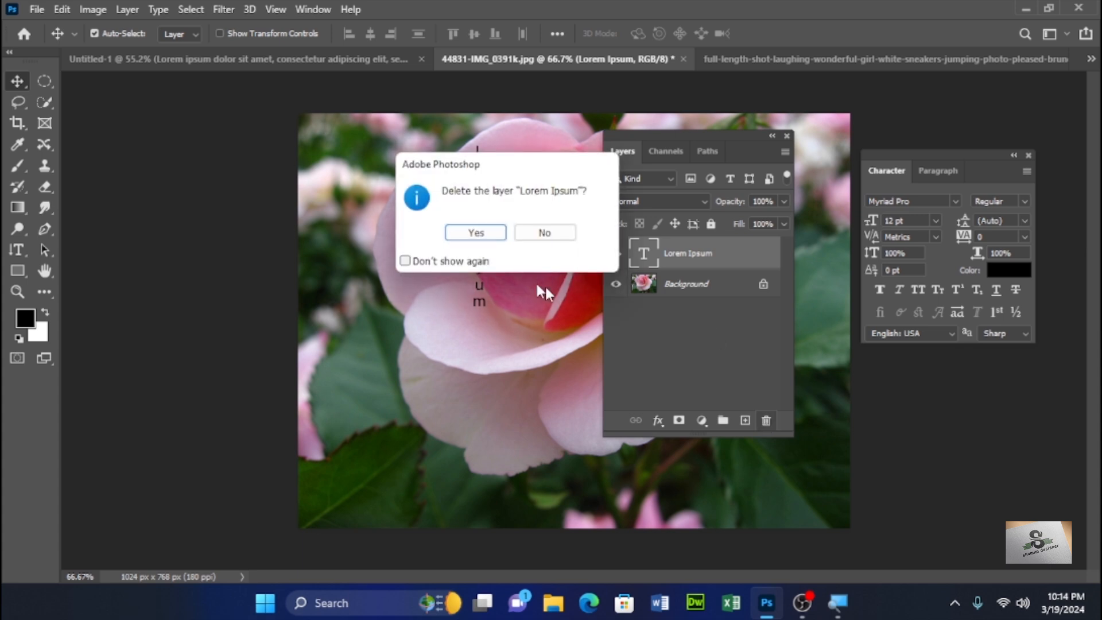
click(475, 232)
drag(662, 135, 140, 209)
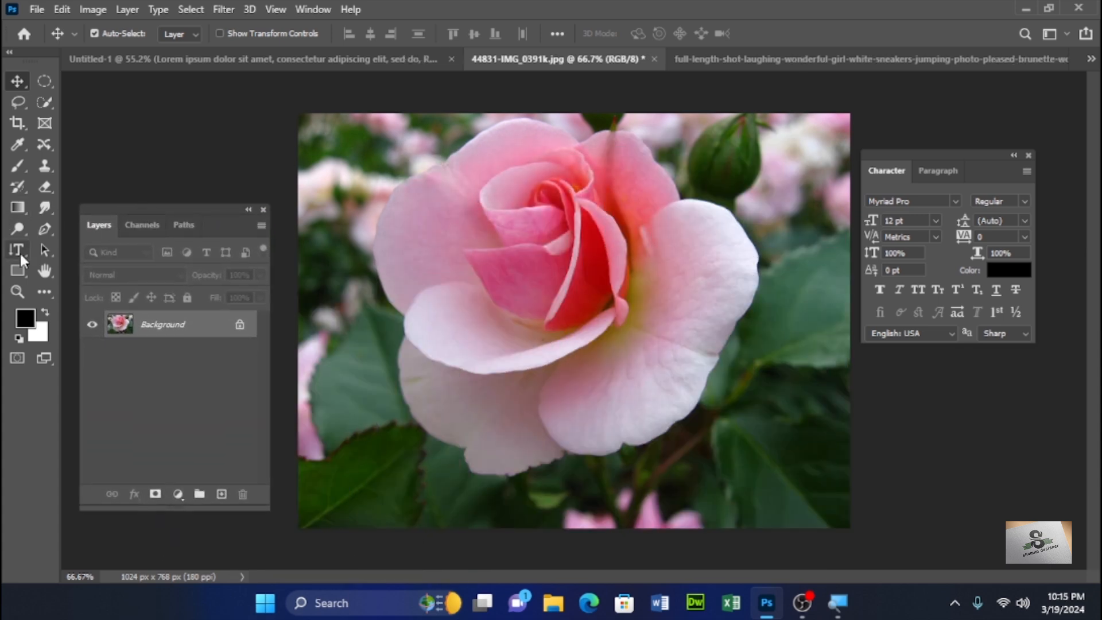
- Switch to the Horizontal Type Mask Tool
key(t)
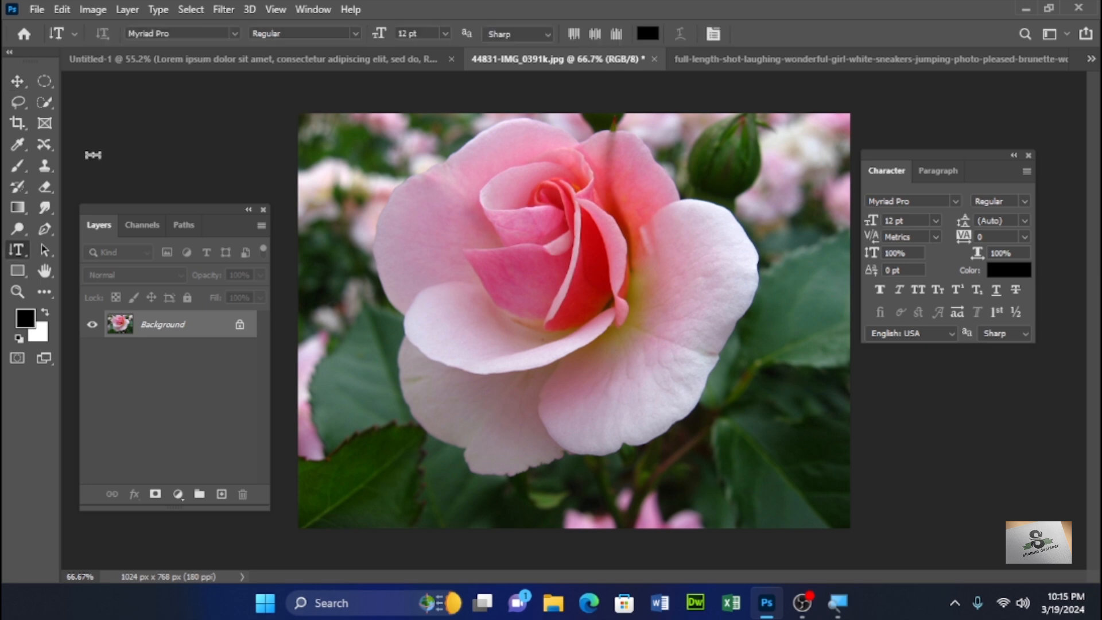
key(shift+t)
key(shift+t)
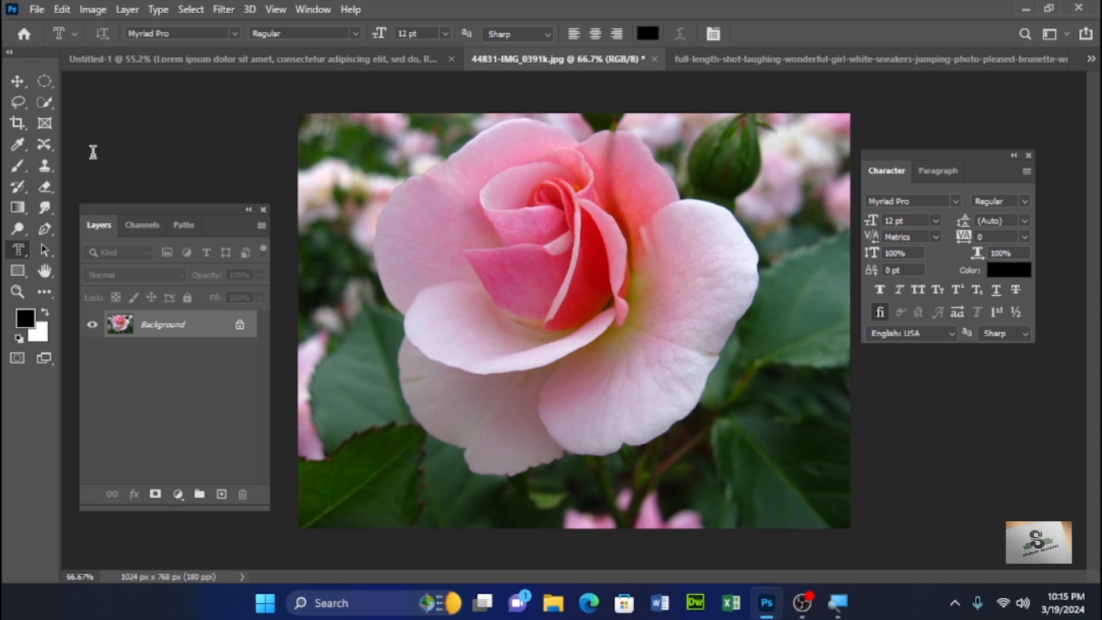
click(21, 251)
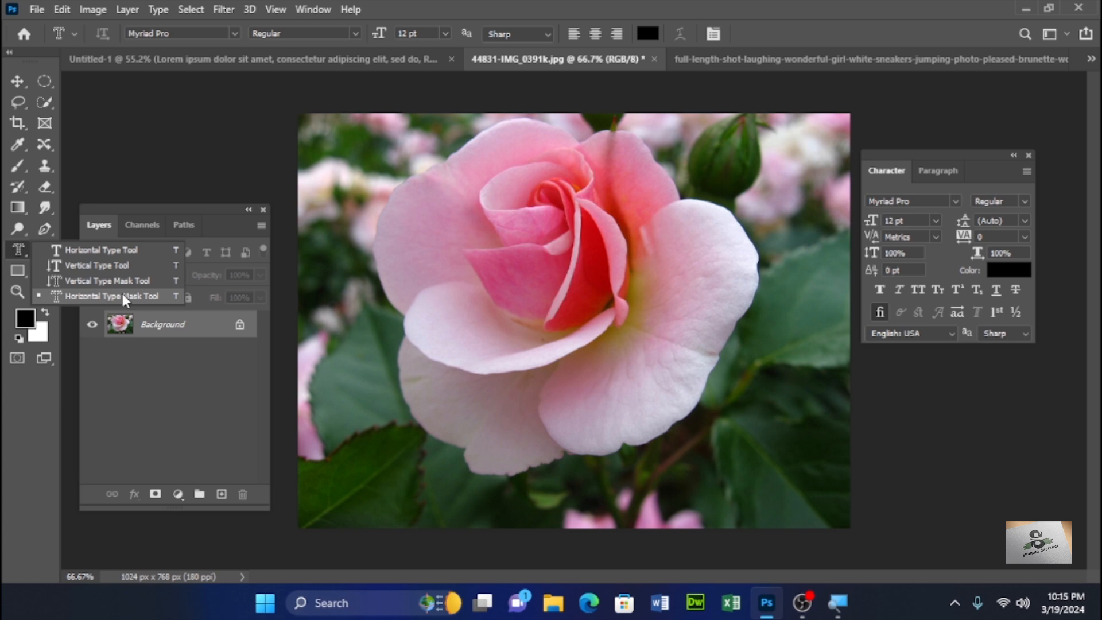
click(122, 293)
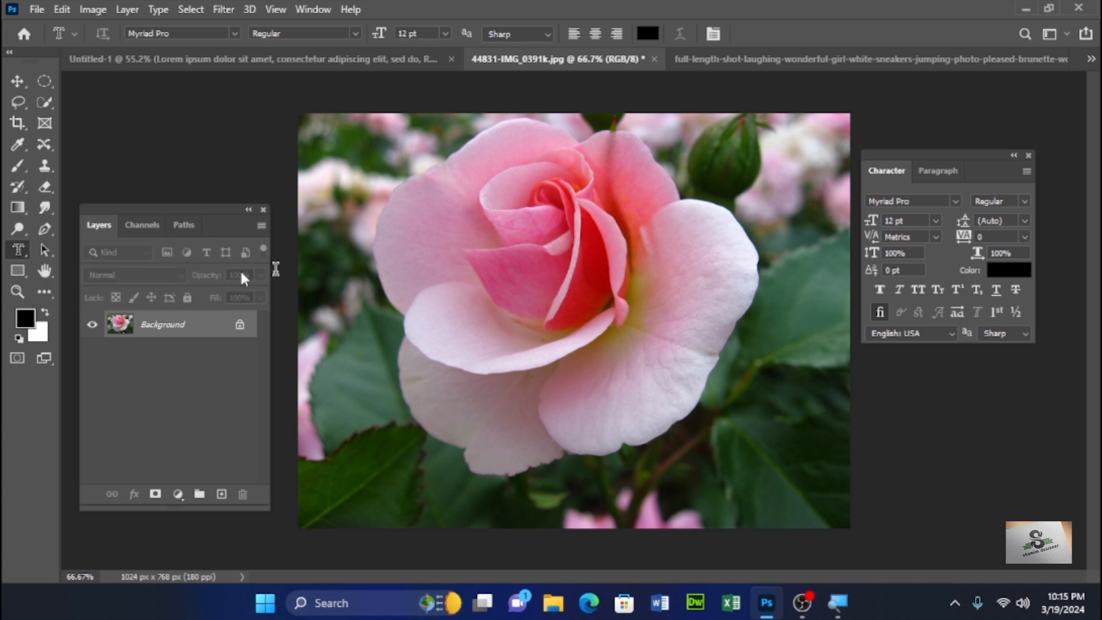
- Type a 72 pt FLOWER type mask on the rose and rotate it upward
click(464, 295)
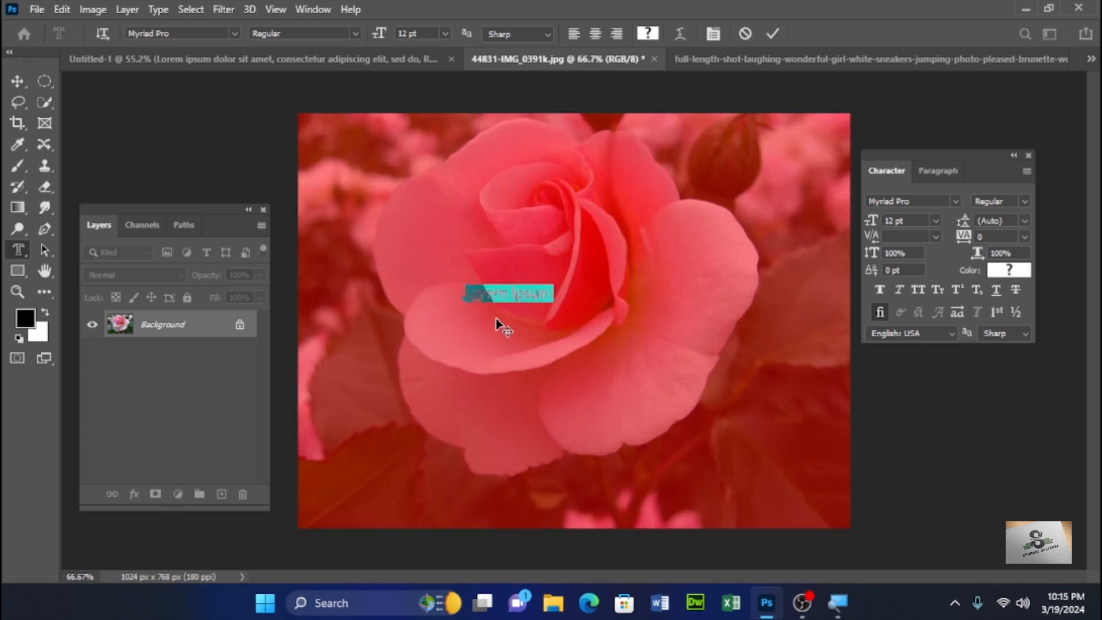
click(445, 33)
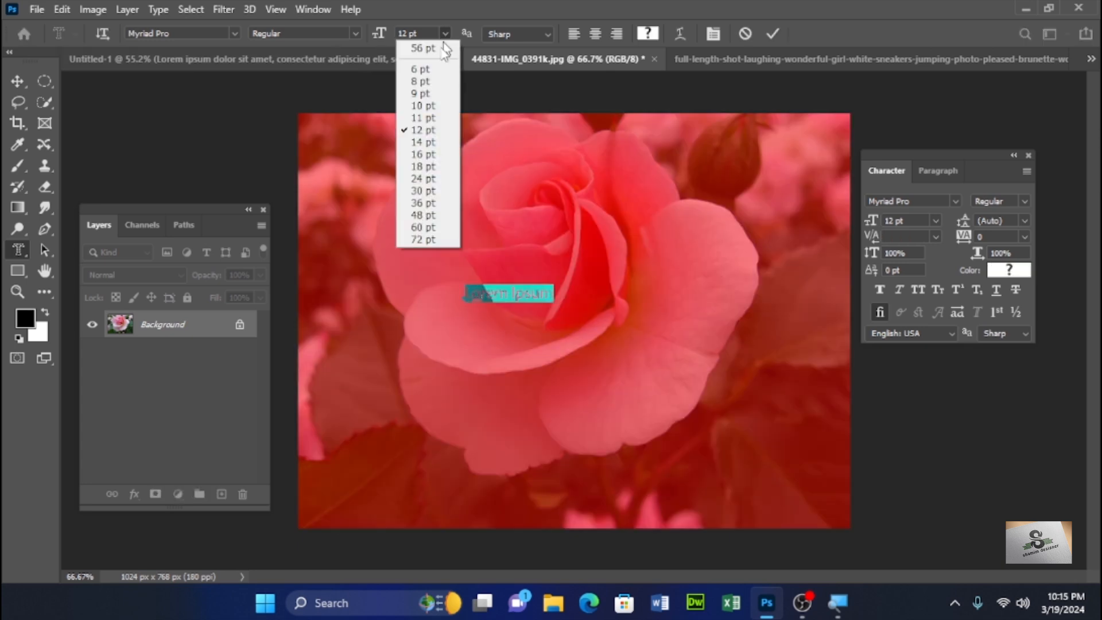
click(422, 240)
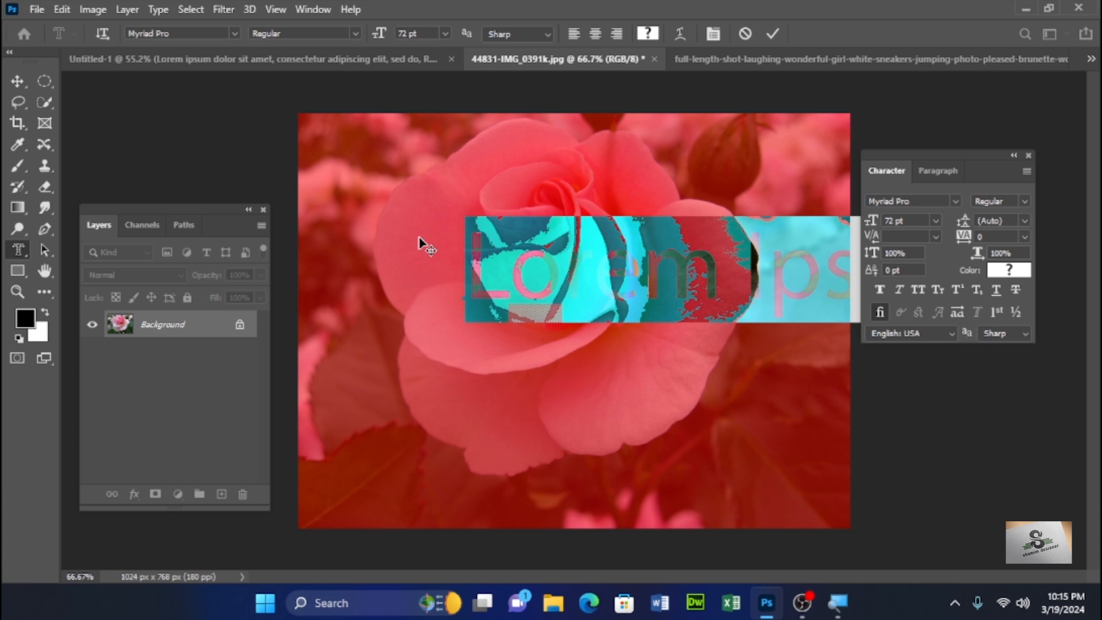
text(FLO)
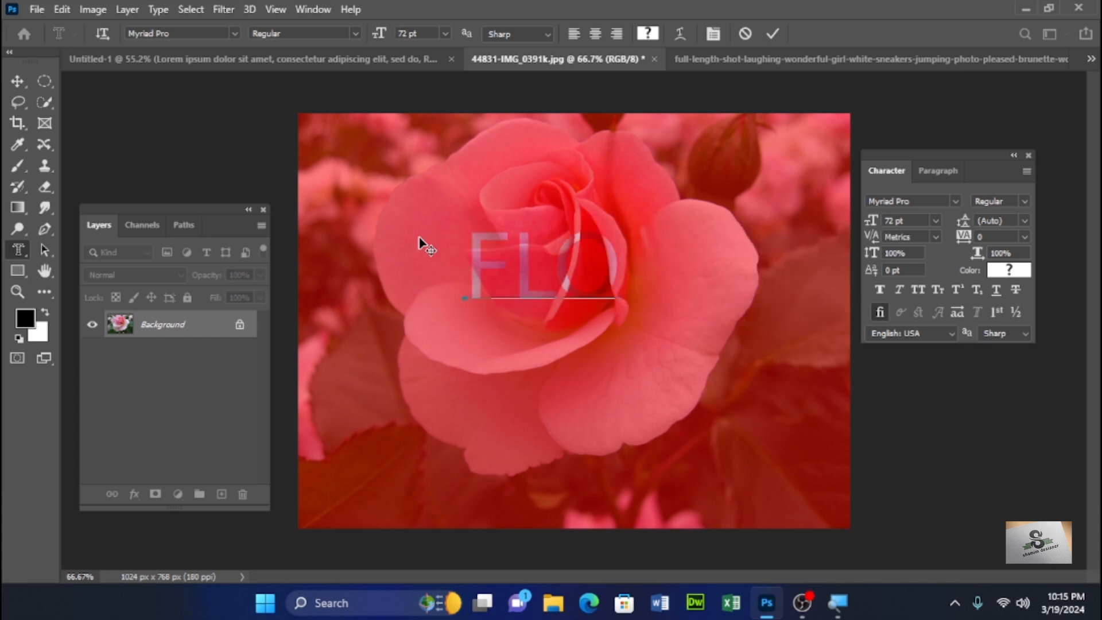
text(WER)
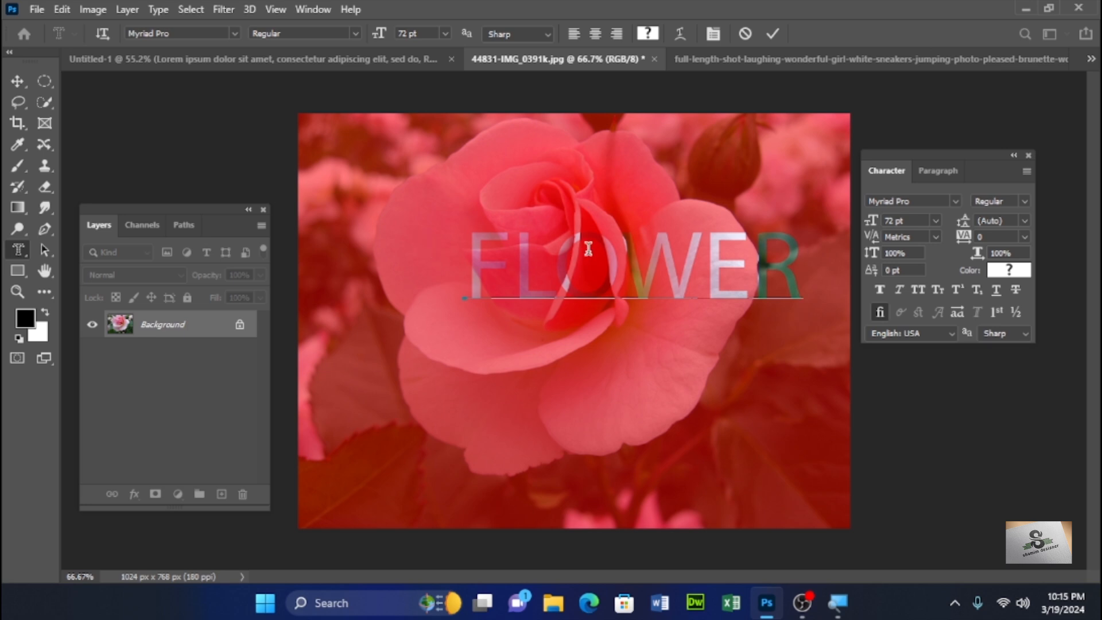
key(ctrl)
drag(694, 261, 636, 270)
drag(755, 215, 737, 192)
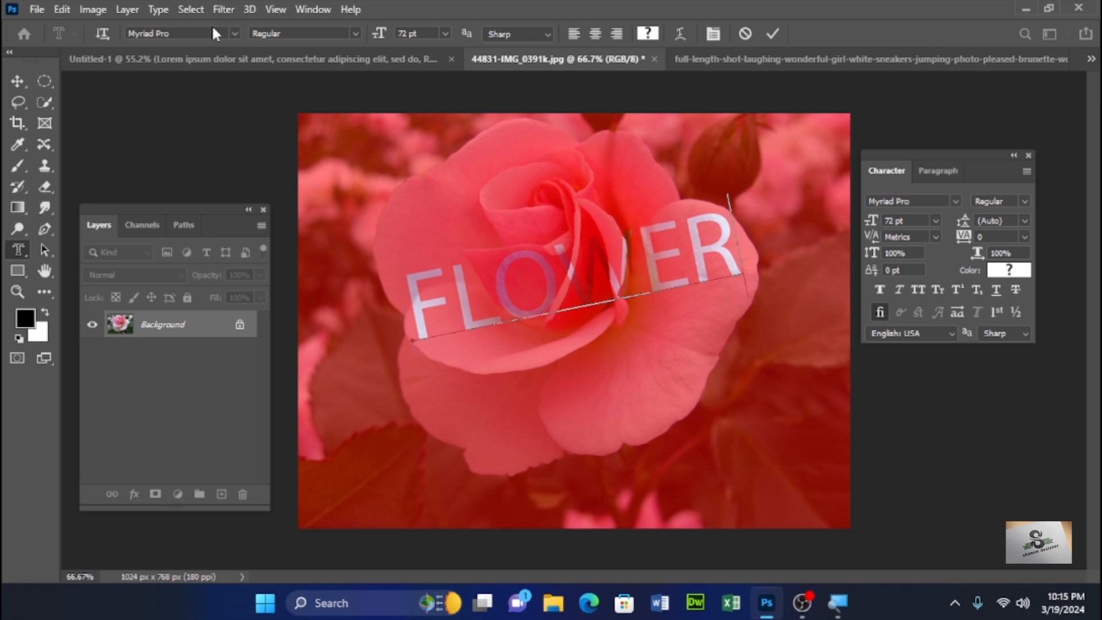
- Set the mask text's style to Condensed Italic and cancel the type mask
click(355, 32)
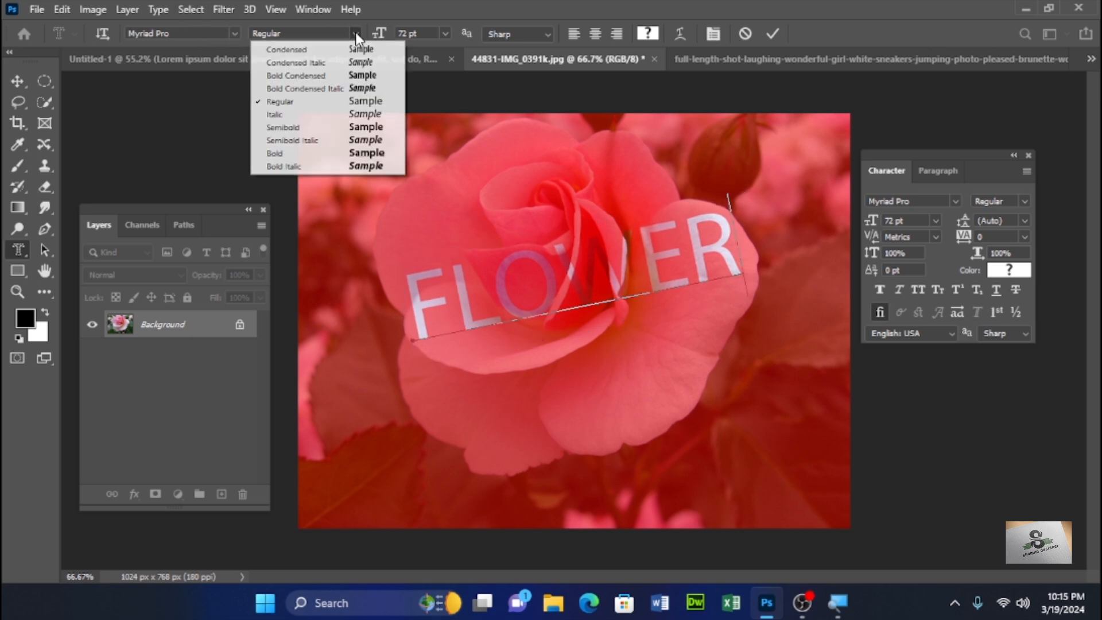
click(352, 64)
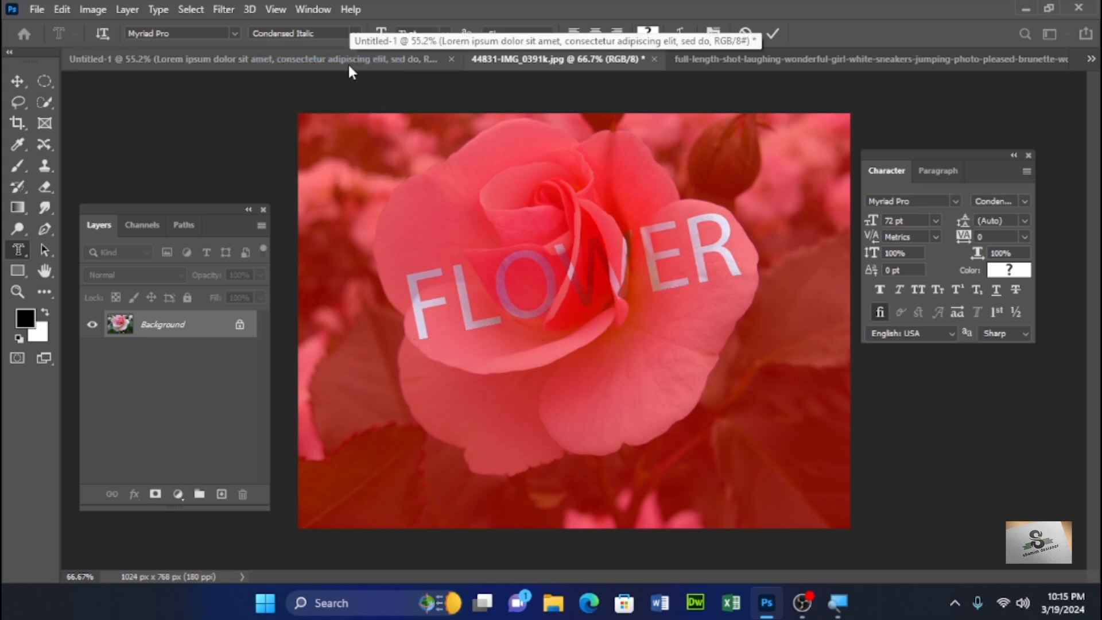
key(Escape)
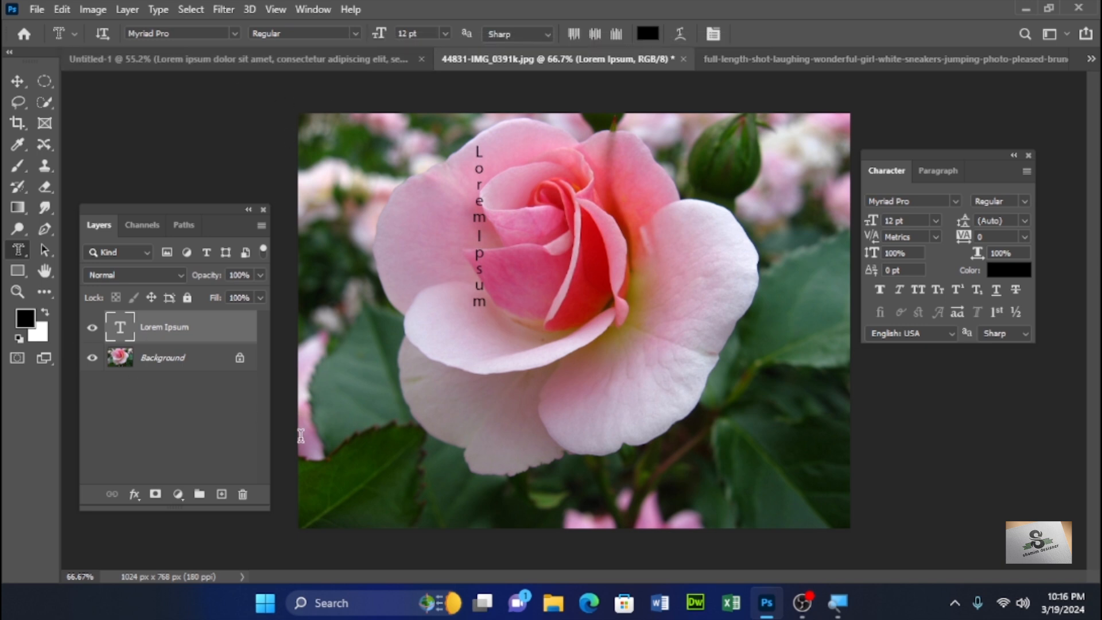
- Delete the Lorem Ipsum text layer once more
click(242, 496)
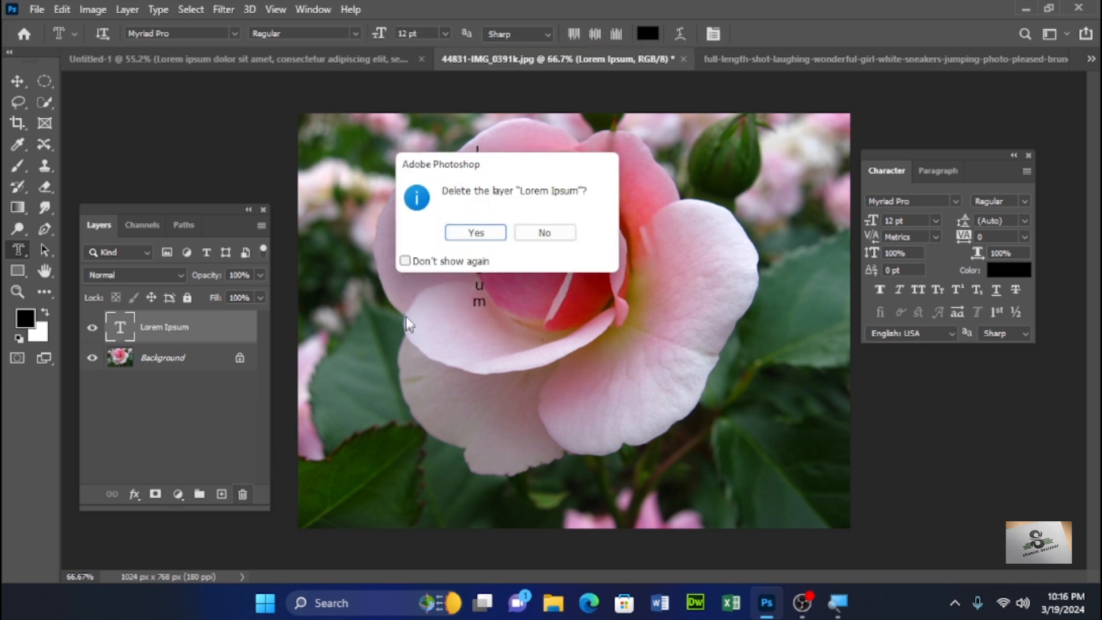
click(462, 234)
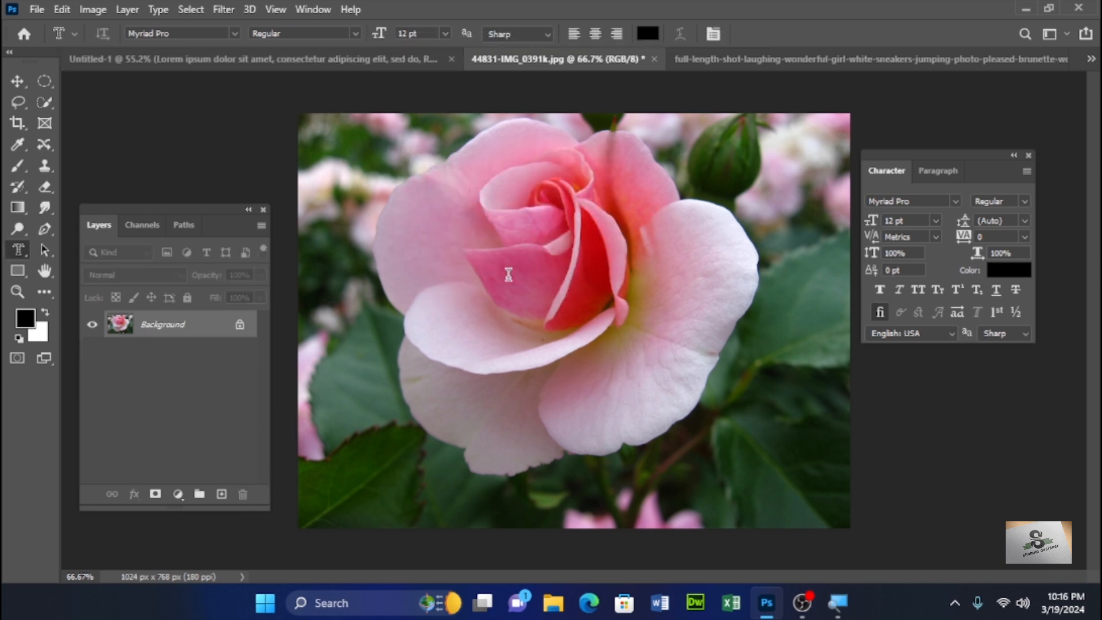
- Start a new type mask on the rose at 72 pt and enter FLOWER
click(466, 298)
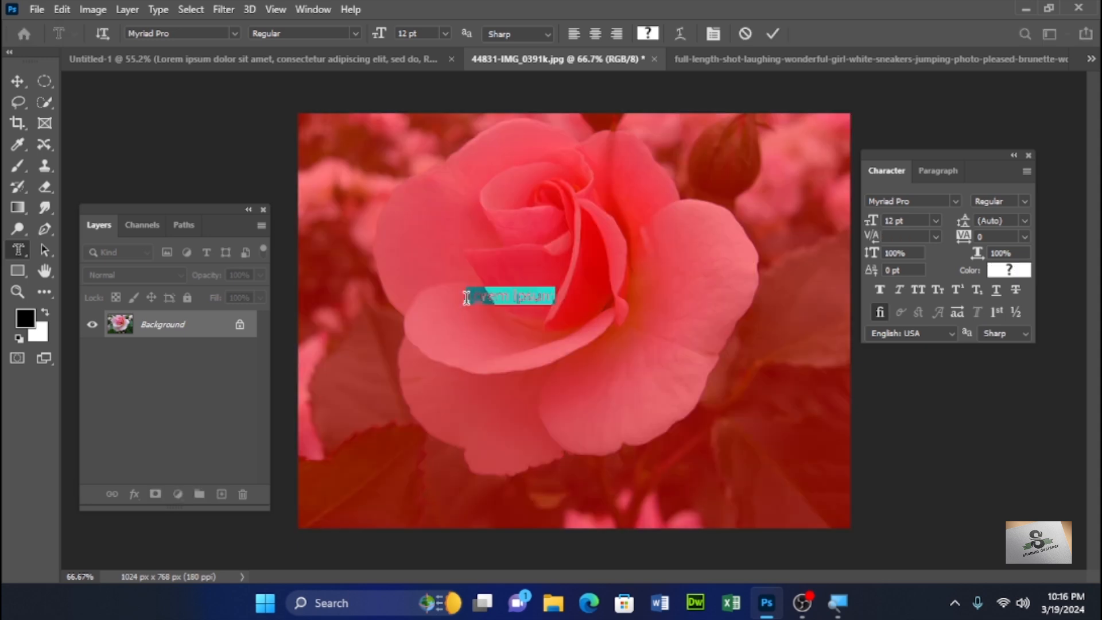
click(446, 34)
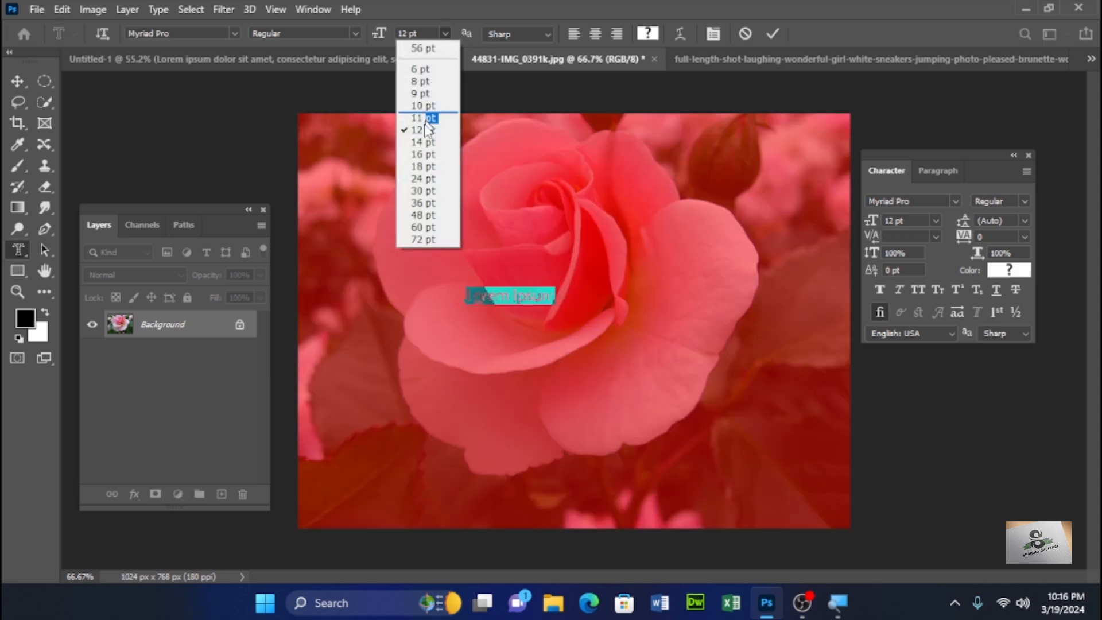
click(423, 237)
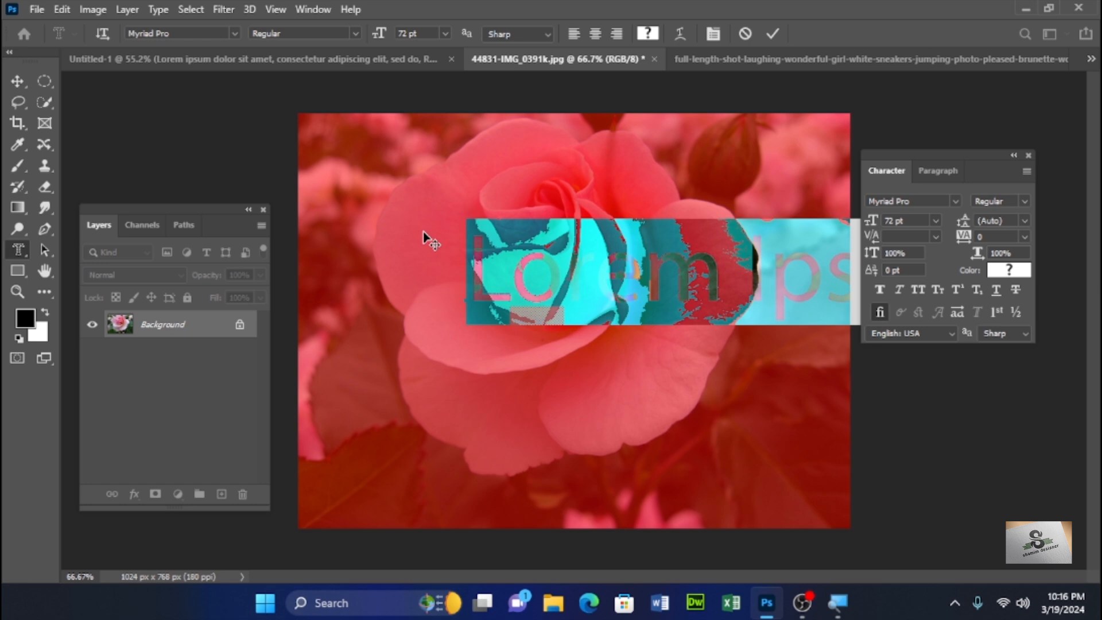
text(FLOW)
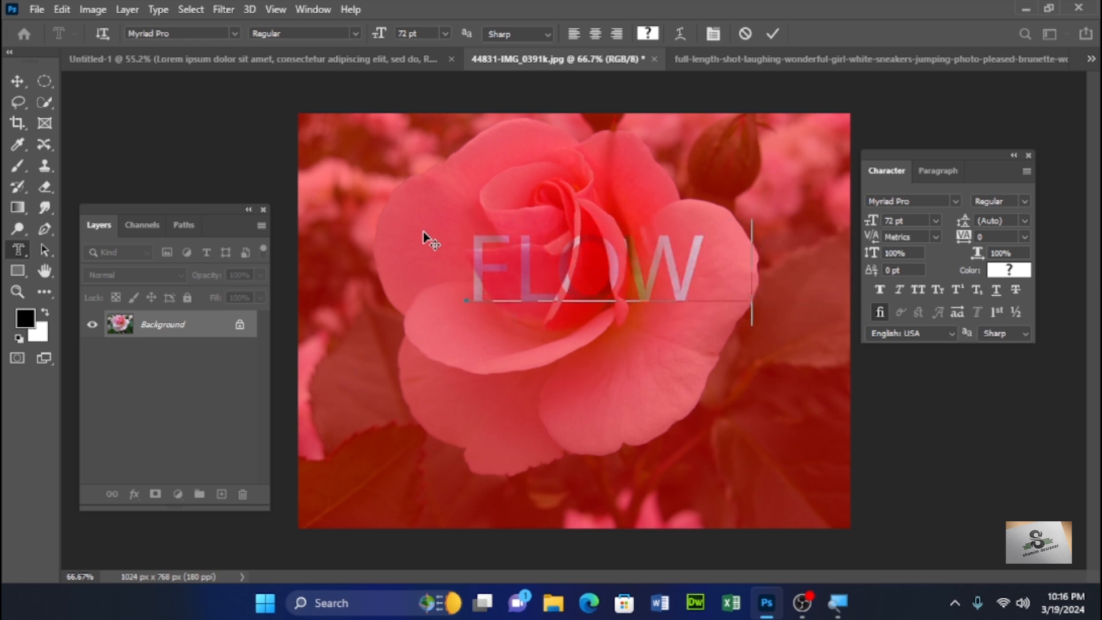
text(ER)
- Rotate the FLOWER mask text upward and move it across the rose
key(ctrl)
drag(805, 209, 781, 160)
drag(760, 244, 696, 250)
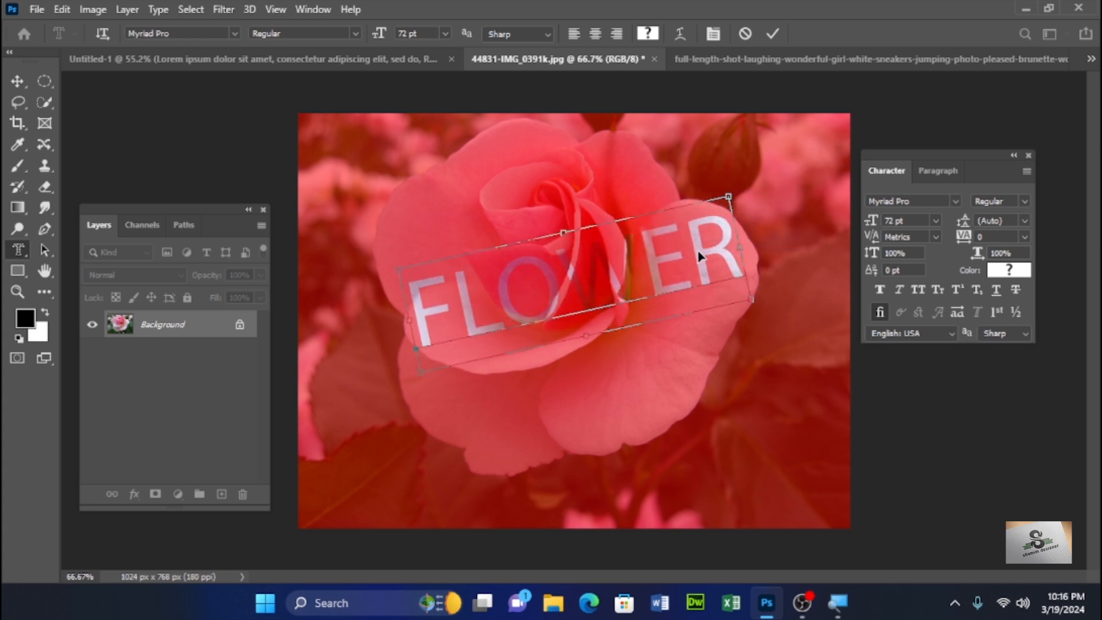
- Select all the mask text and set its font style to Bold
click(952, 198)
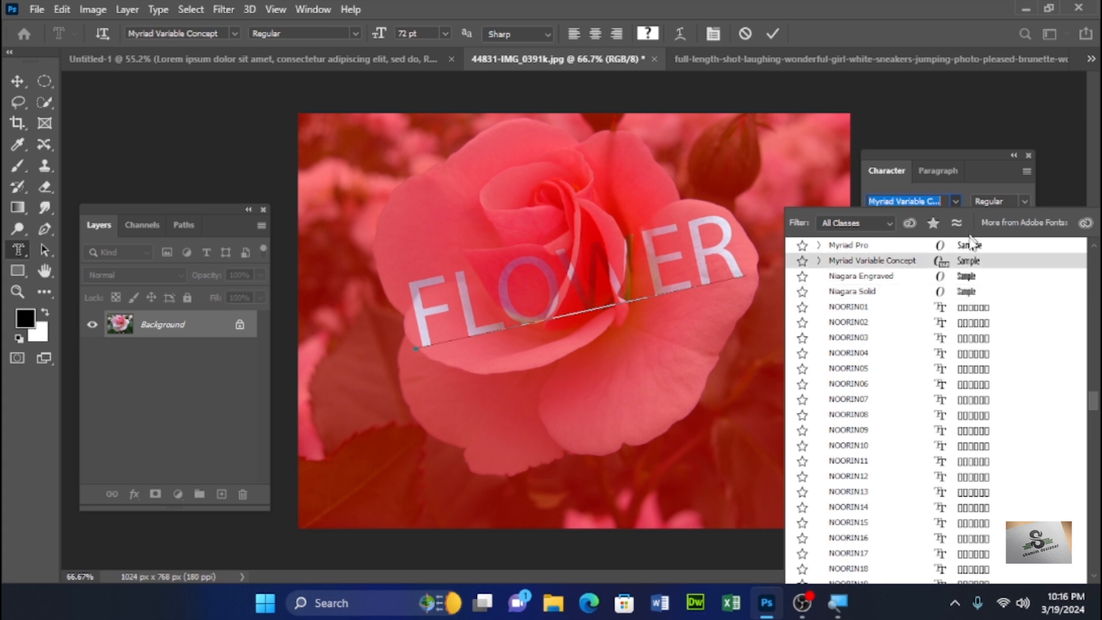
click(968, 277)
drag(742, 244, 407, 297)
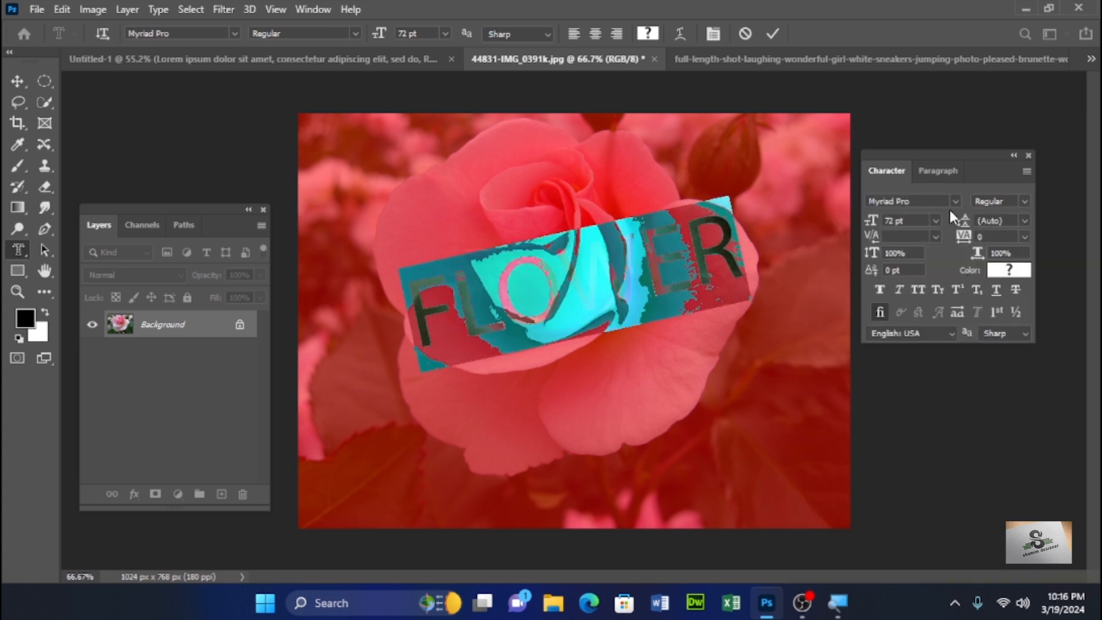
click(353, 32)
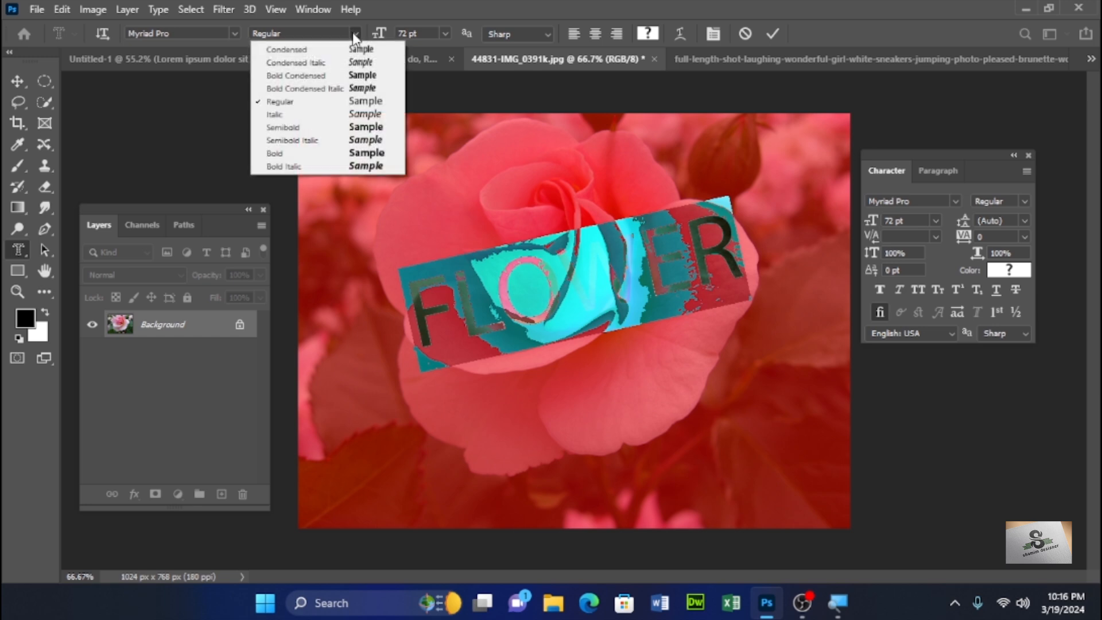
click(350, 75)
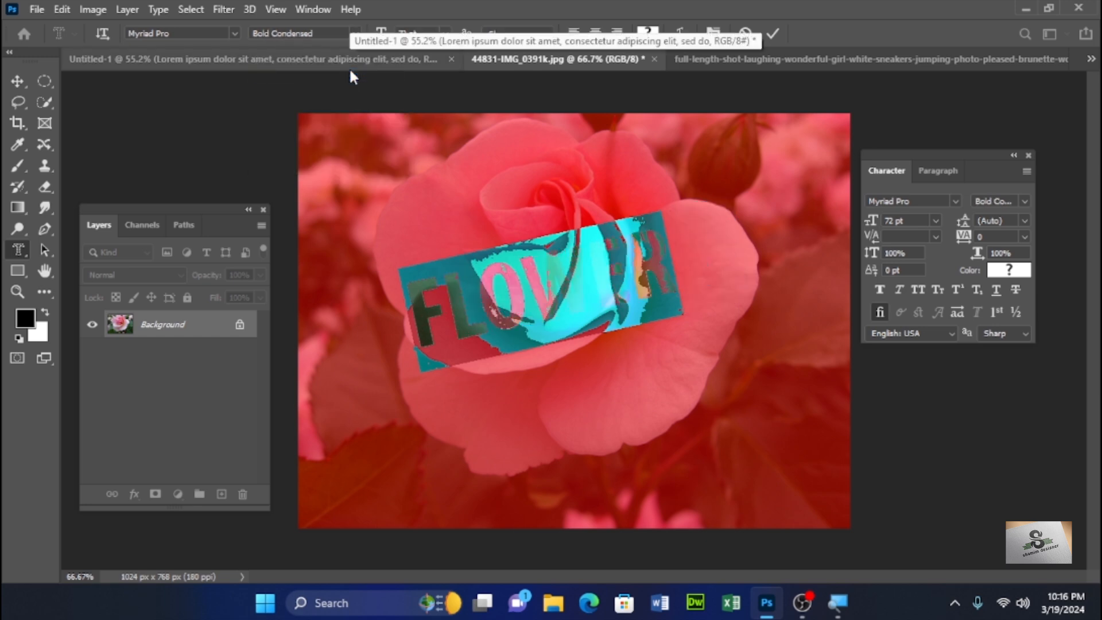
click(355, 32)
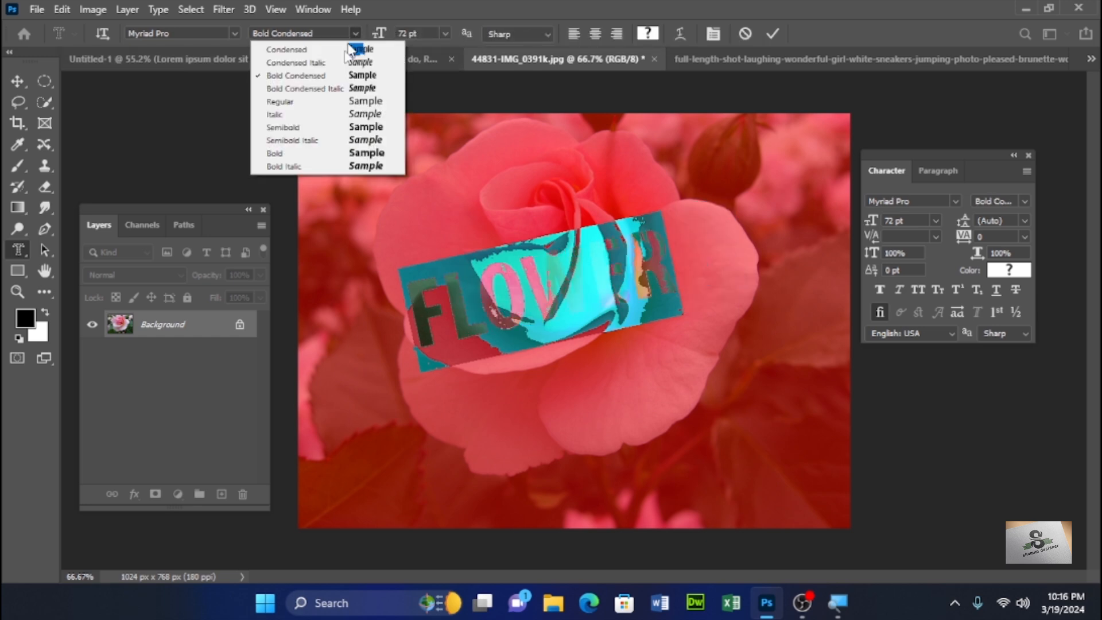
click(338, 136)
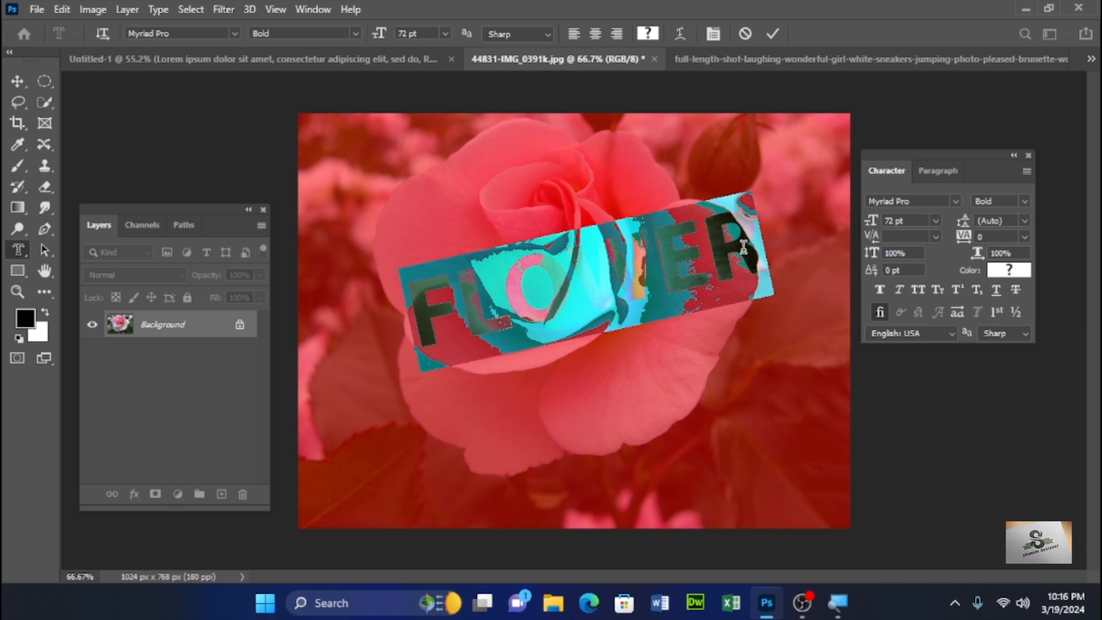
- Shift the FLOWER mask slightly, commit it as a selection, and copy the selection to a new layer
key(ctrl)
drag(748, 190, 732, 210)
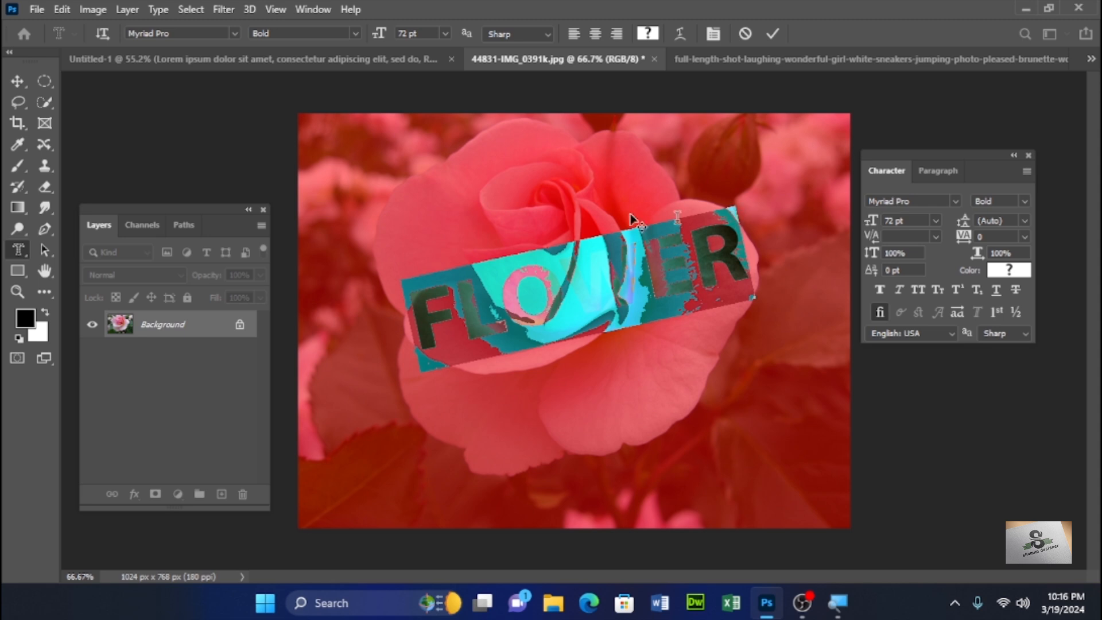
click(16, 82)
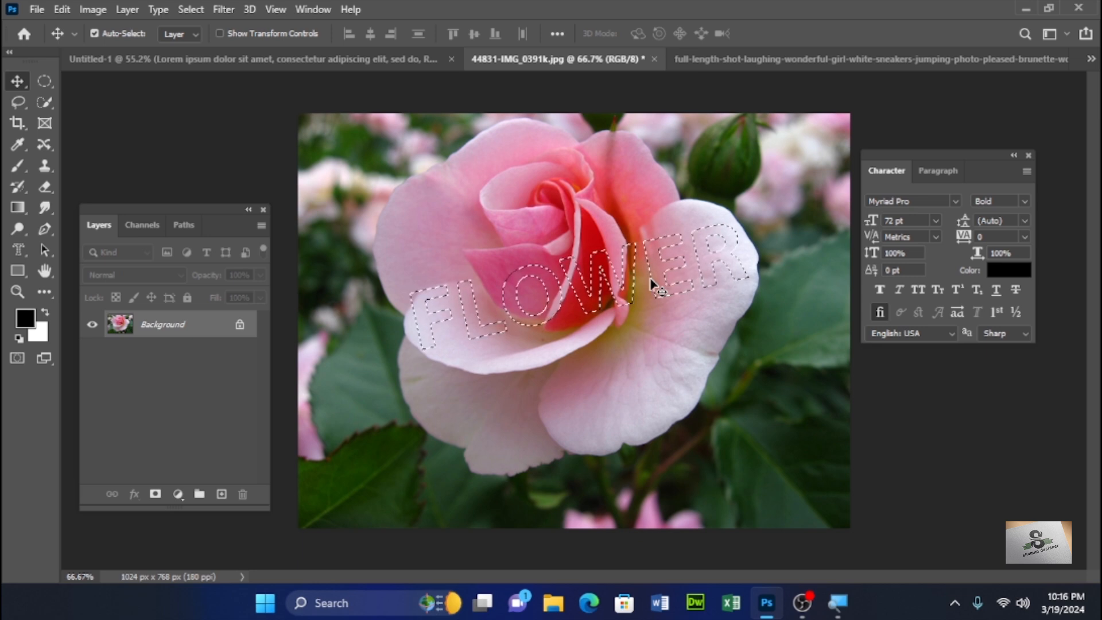
key(ctrl)
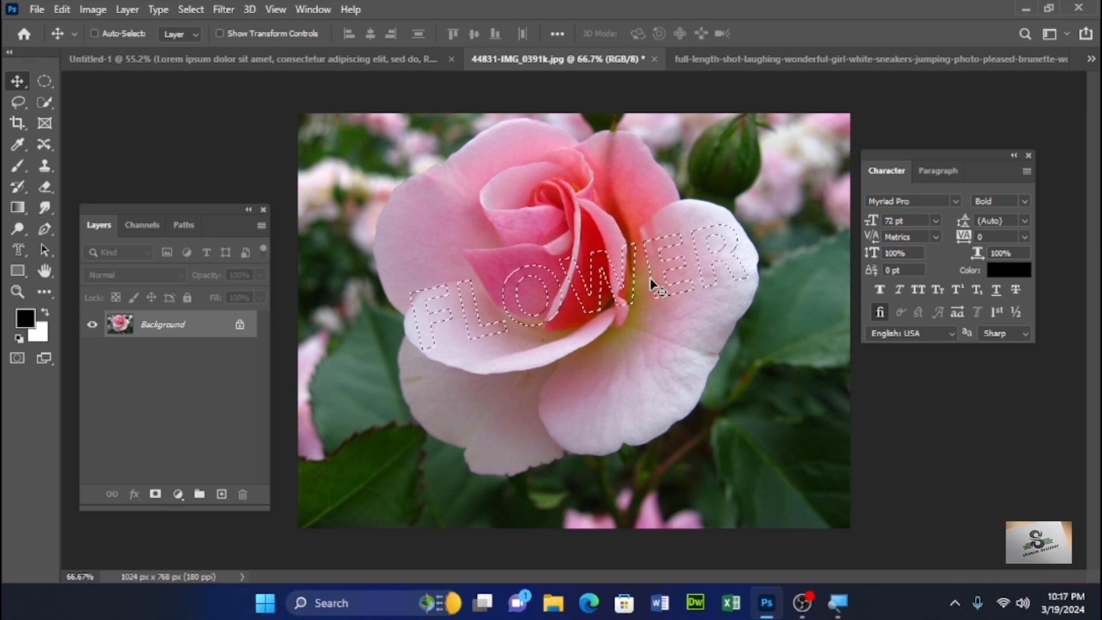
key(ctrl+j)
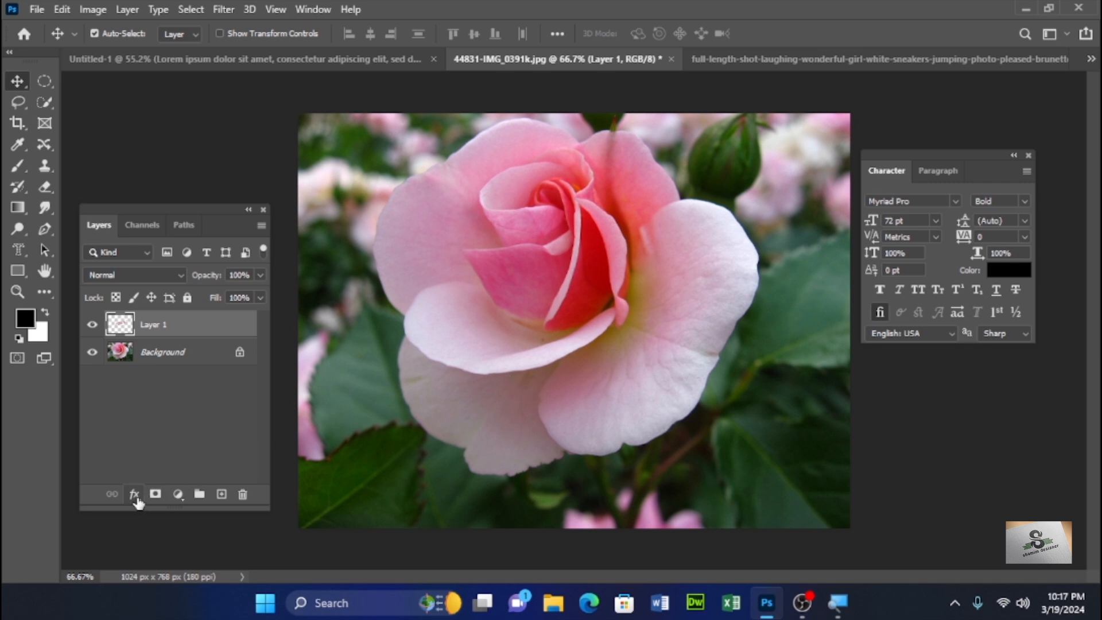
- Apply a Drop Shadow layer style to the FLOWER layer
double_click(209, 332)
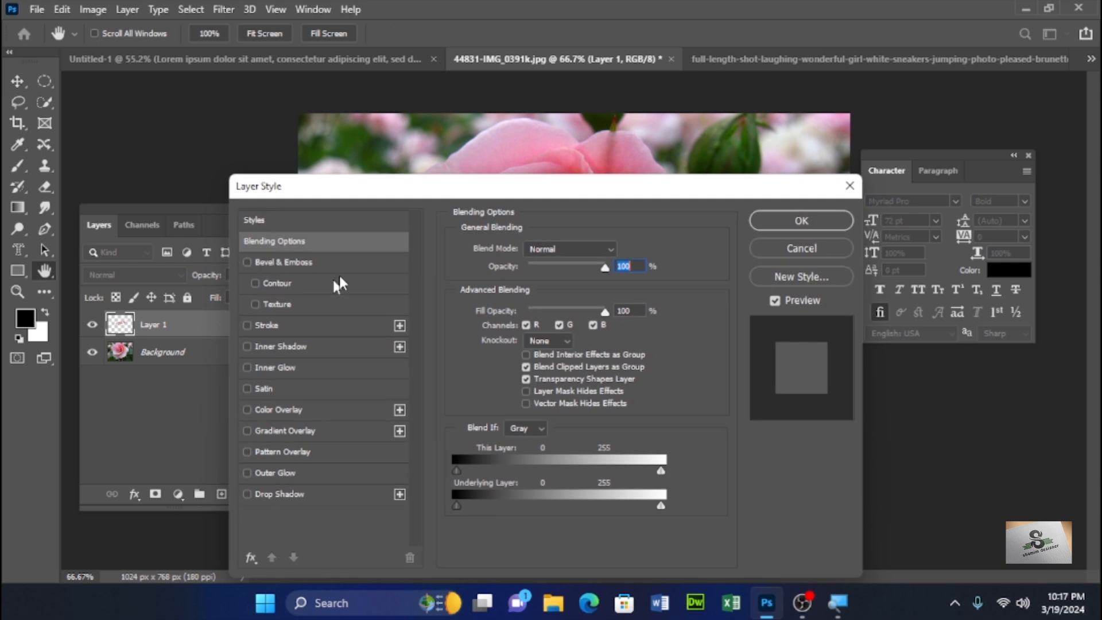
drag(410, 197, 941, 47)
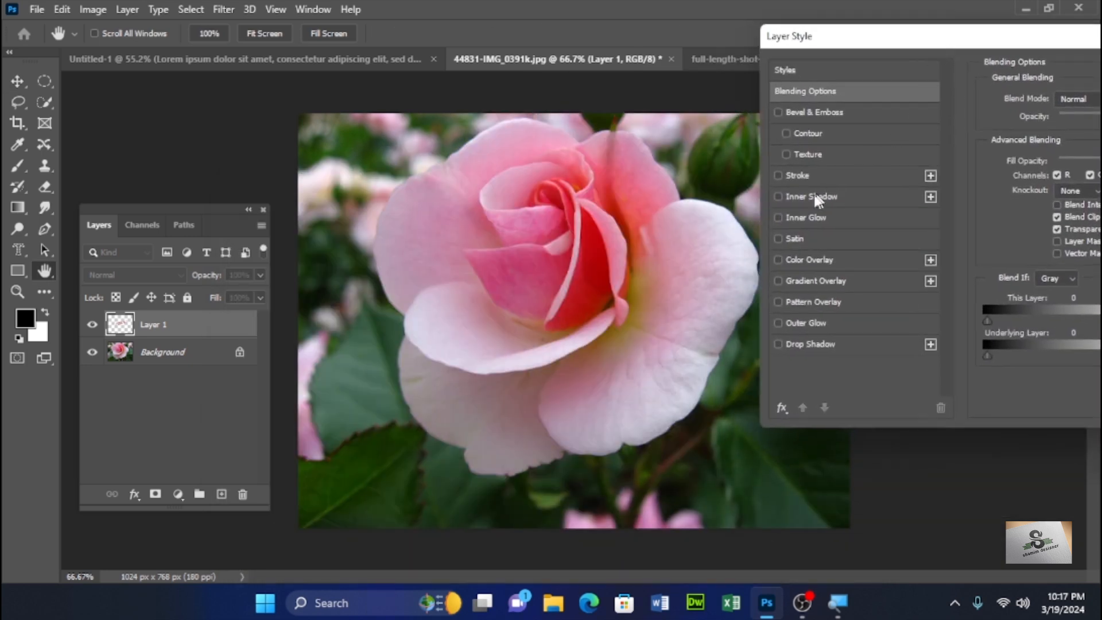
click(779, 344)
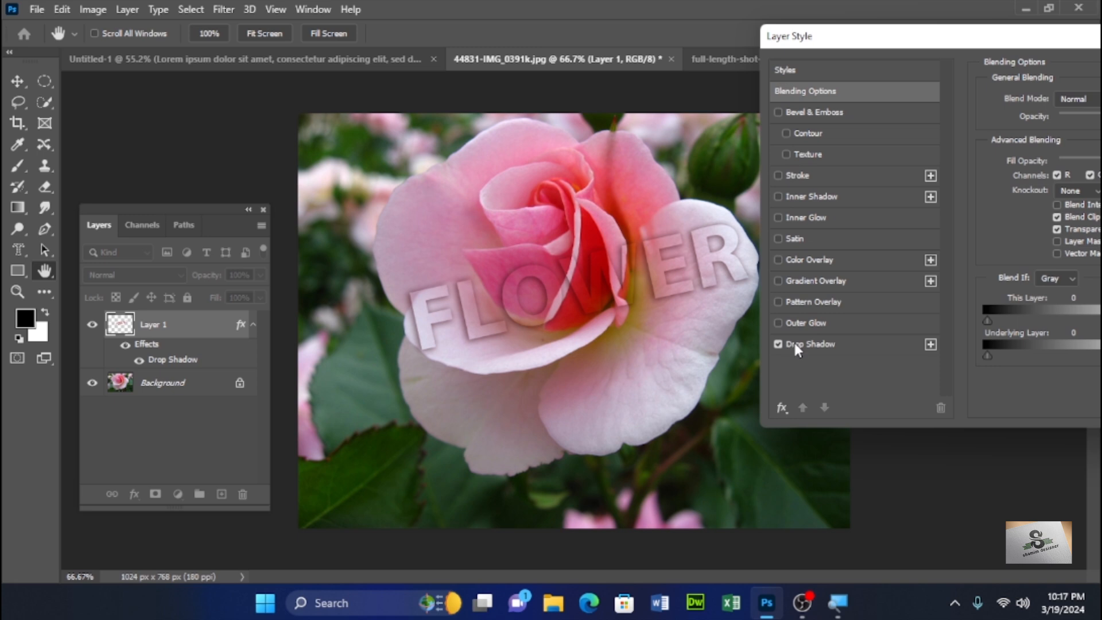
click(795, 345)
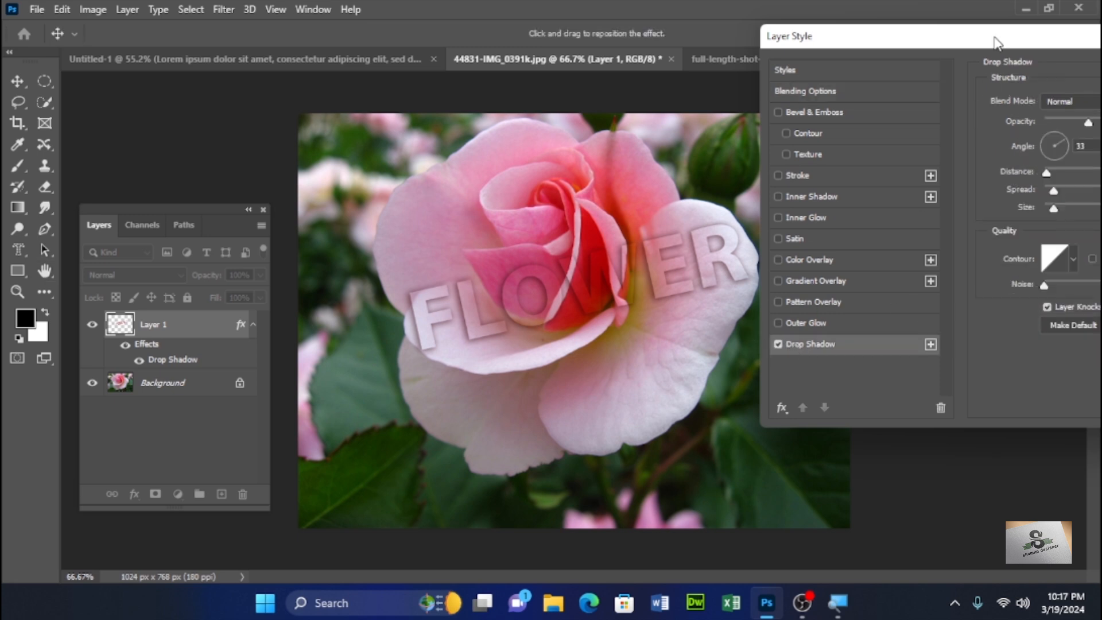
drag(996, 43, 710, 242)
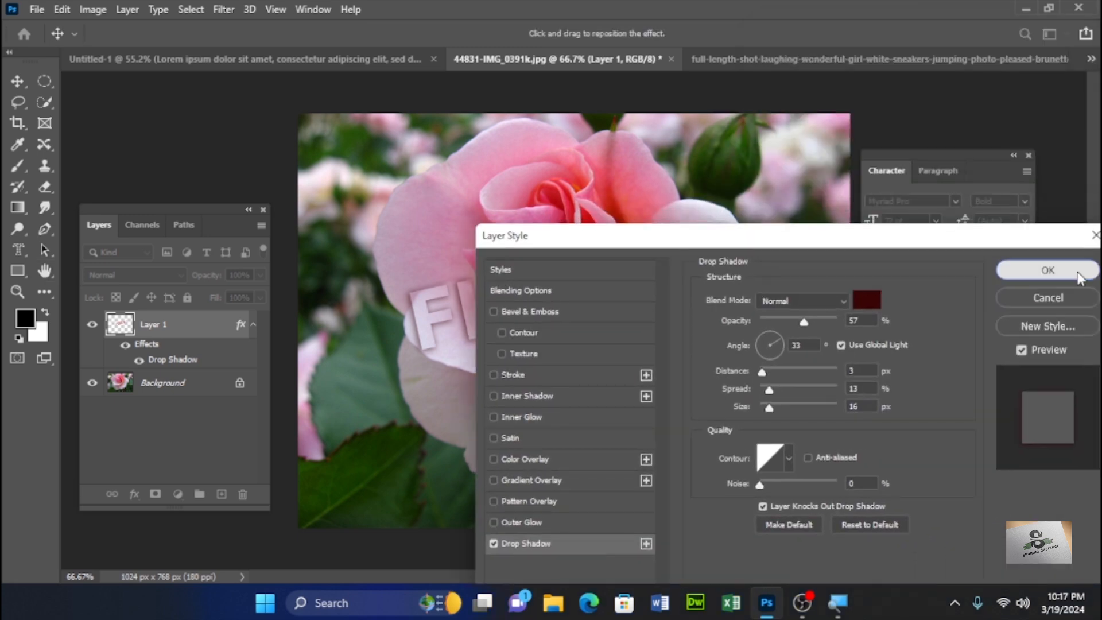
click(1078, 276)
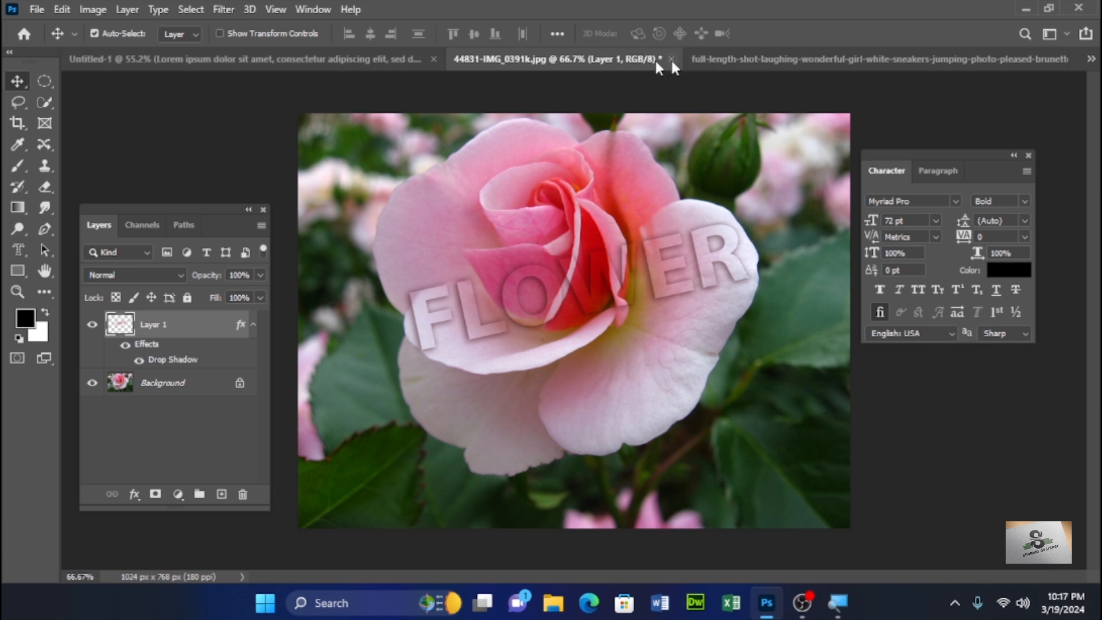
- Close the Untitled-1 document without saving changes
click(364, 58)
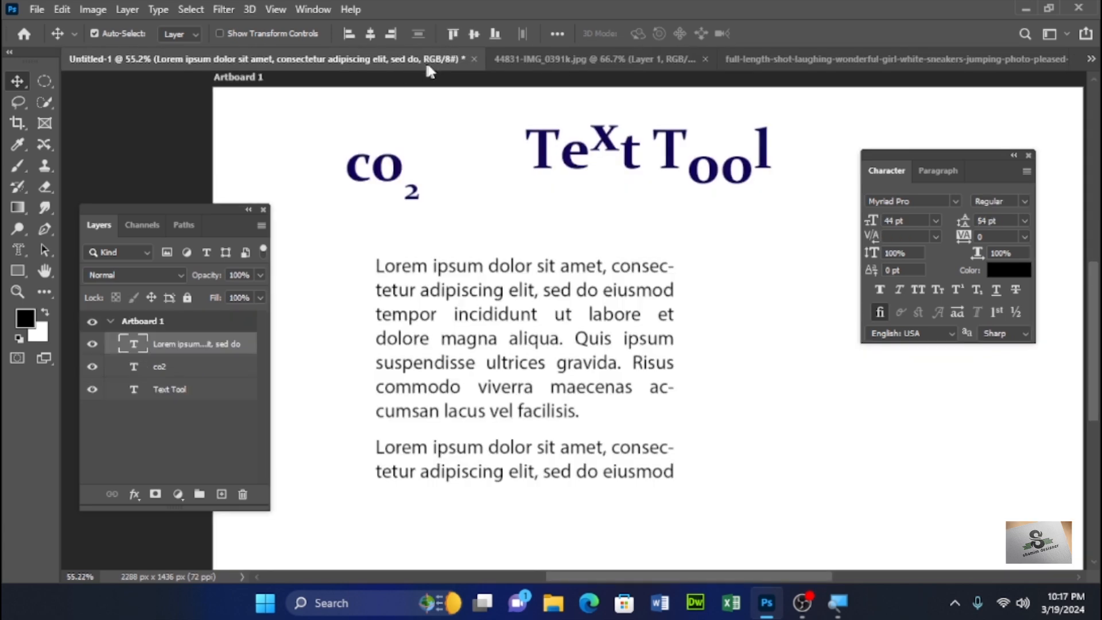
click(473, 58)
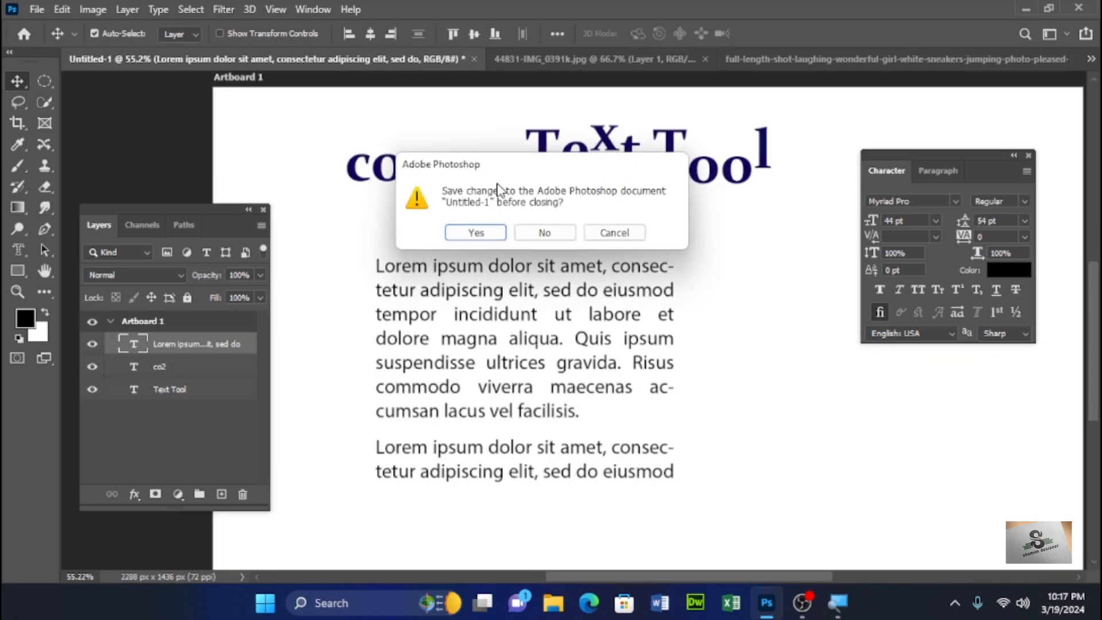
click(536, 233)
- Create a new Letter print document in landscape orientation, 11 x 8.5 inches at 300 pixels/inch
click(38, 9)
click(49, 26)
click(296, 49)
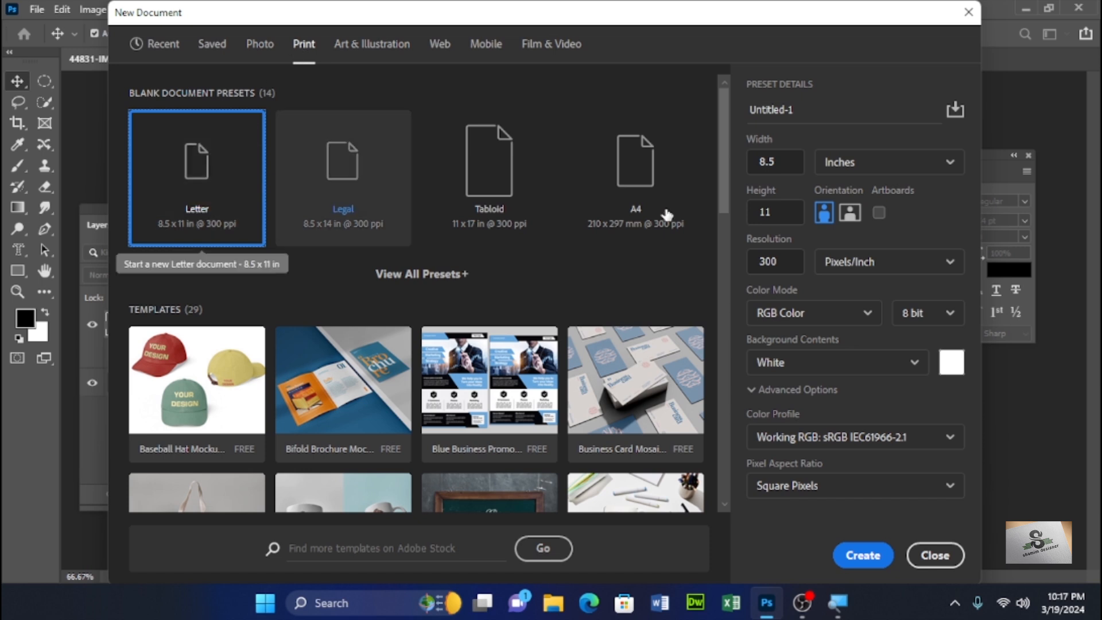
click(849, 216)
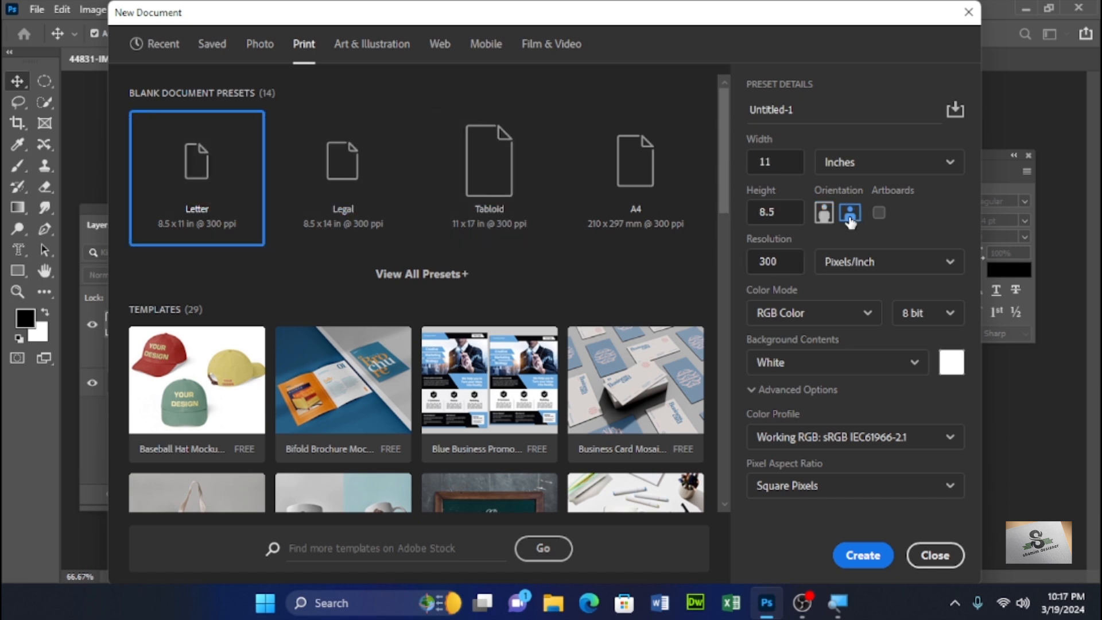
click(877, 561)
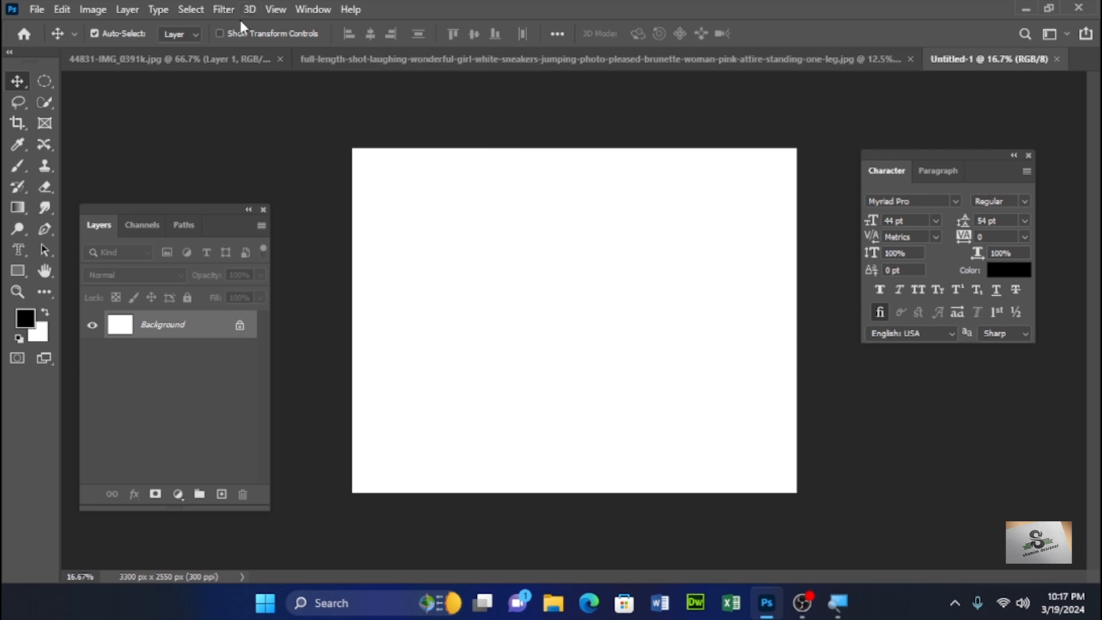
- Add a new guide layout of 2 columns and 2 rows to the canvas
click(273, 12)
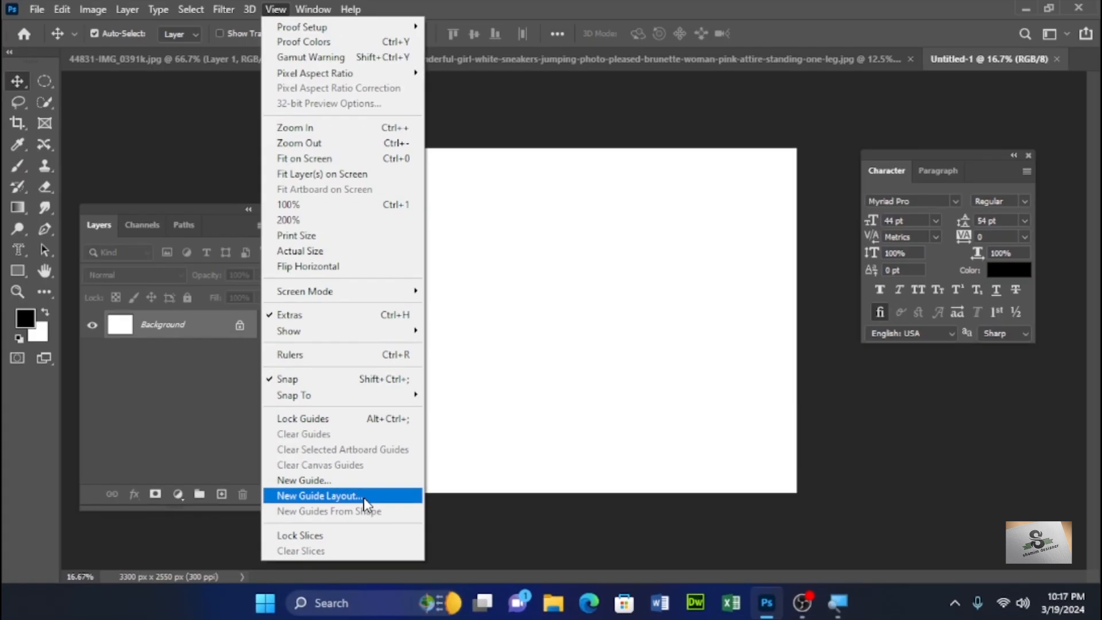
click(364, 496)
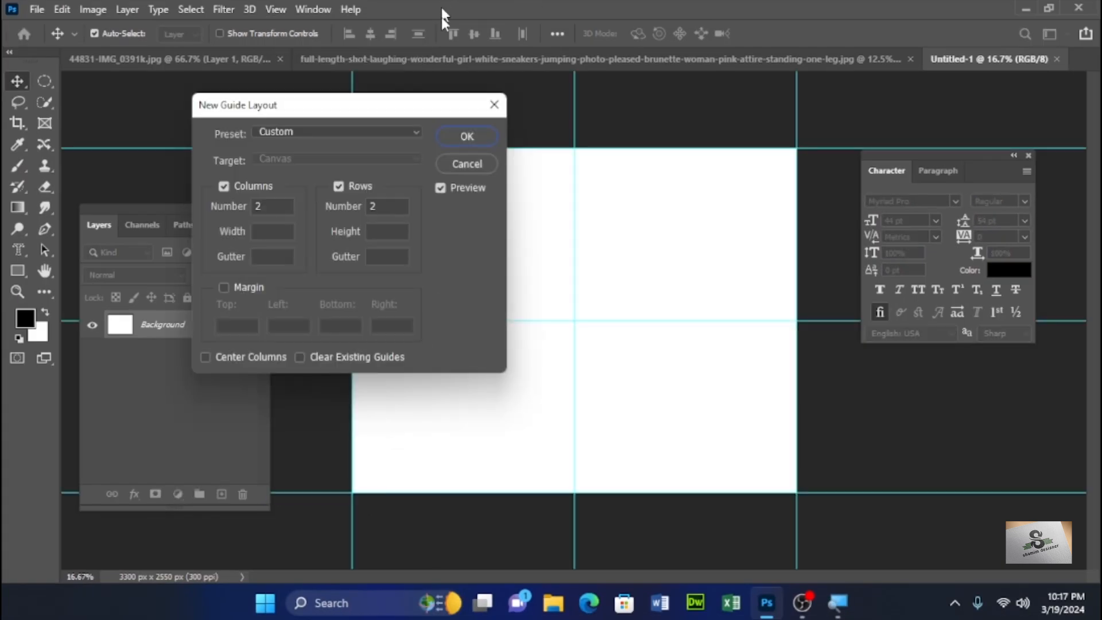
drag(376, 117, 355, 178)
click(246, 272)
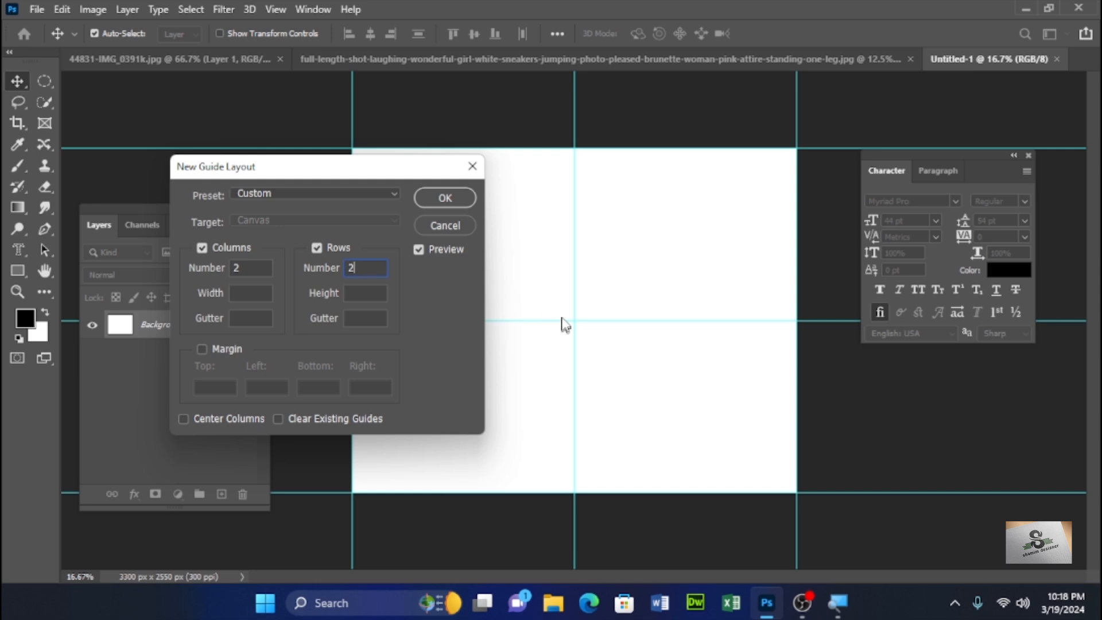
click(453, 199)
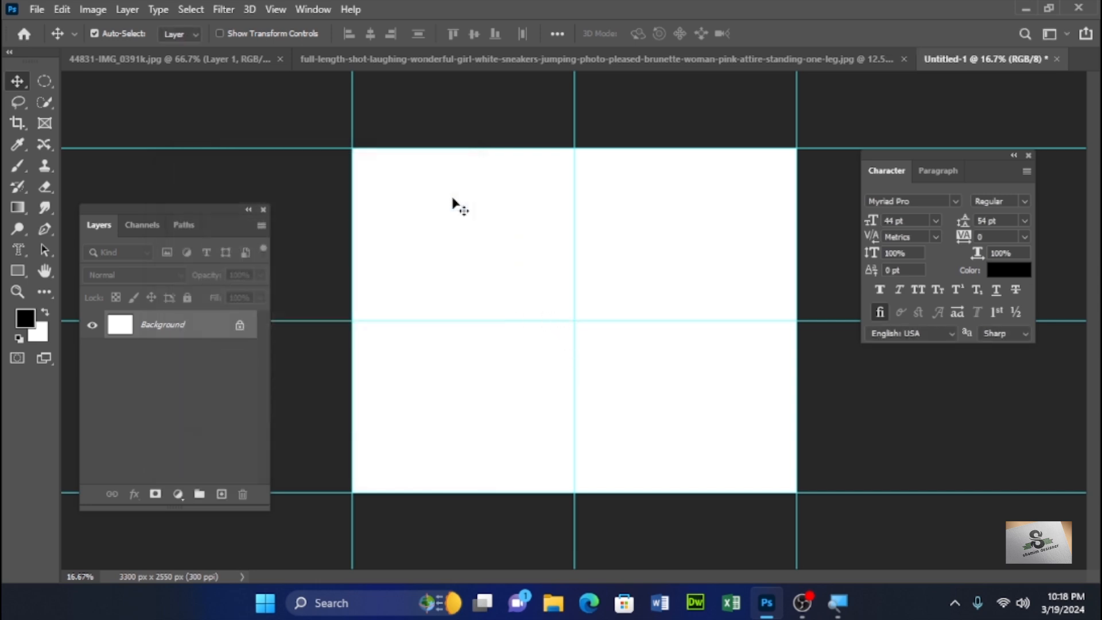
- Switch to the Ellipse Tool from the shape tools
click(22, 269)
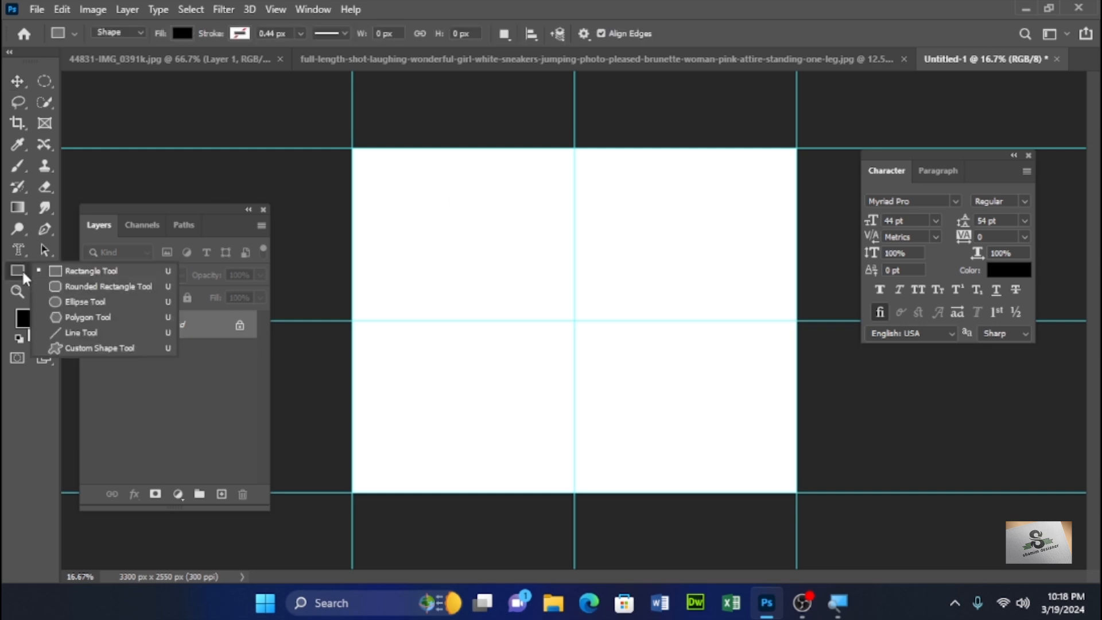
click(90, 300)
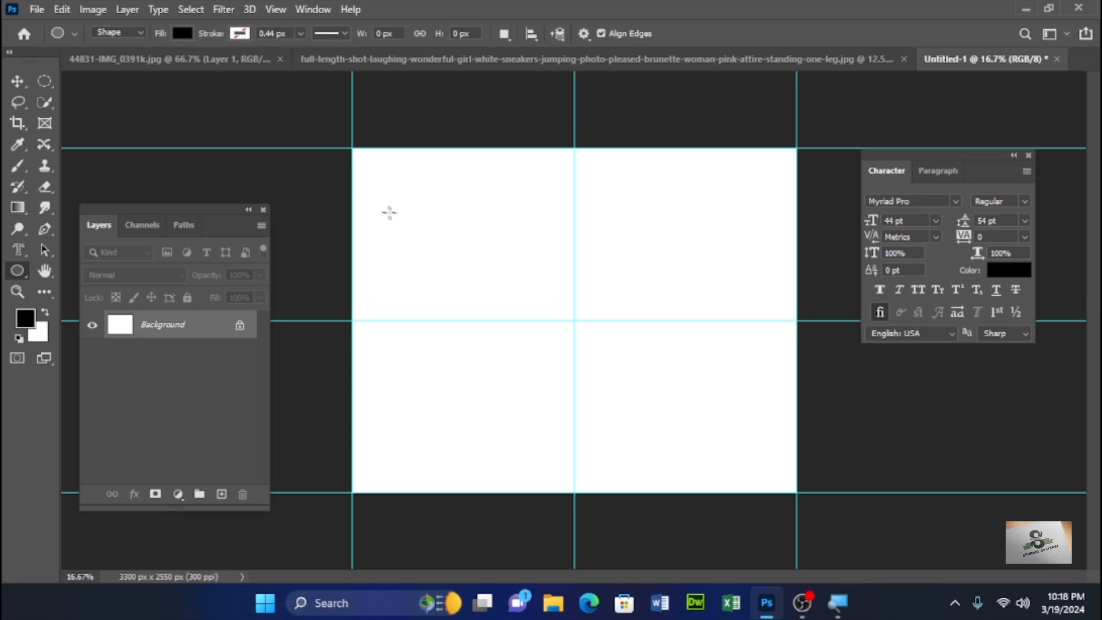
- Set the Ellipse tool's fill color to magenta ef25ed
click(182, 34)
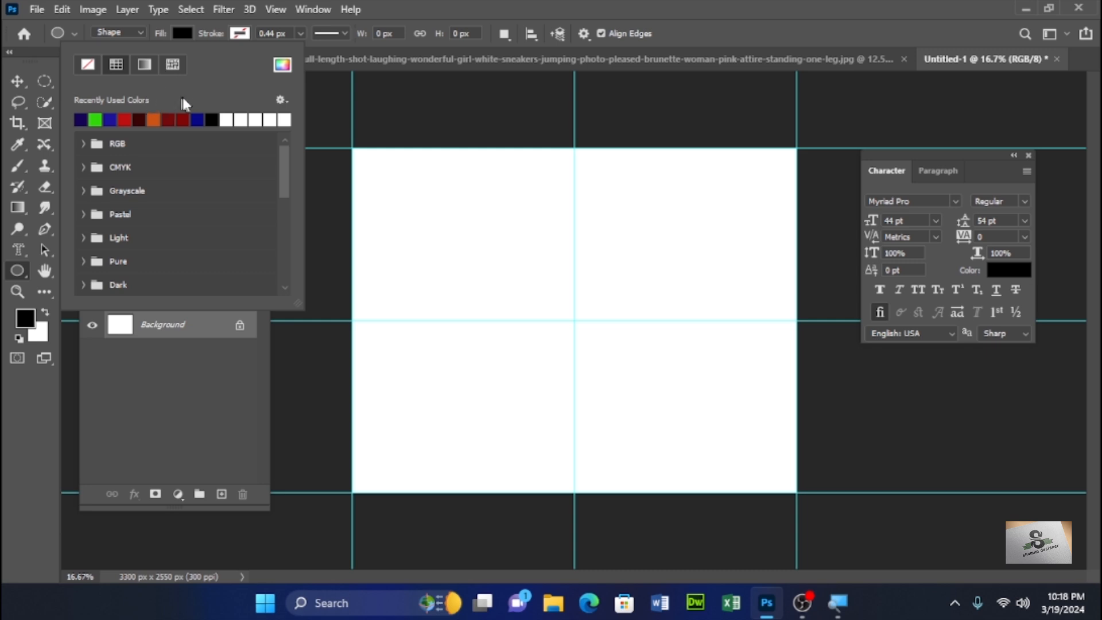
click(153, 119)
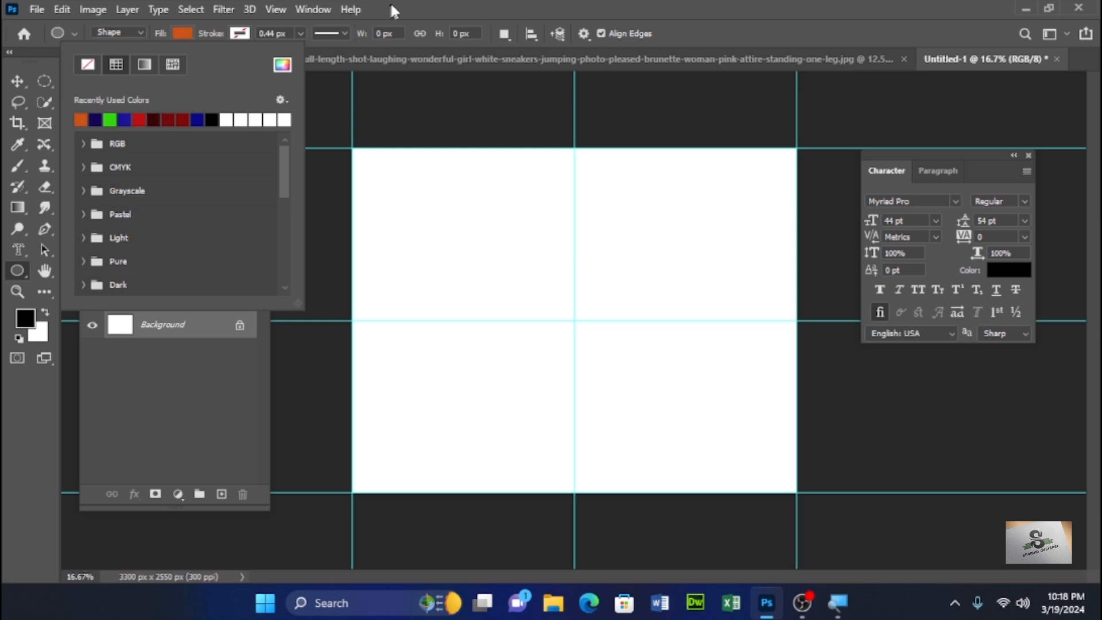
click(396, 10)
click(184, 33)
click(281, 64)
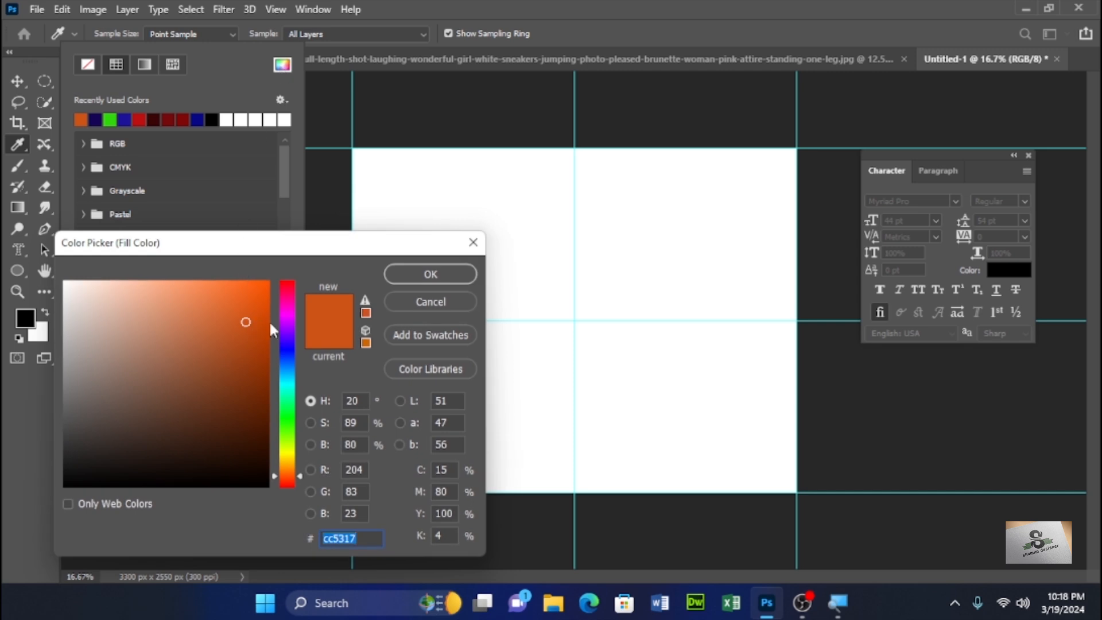
click(282, 314)
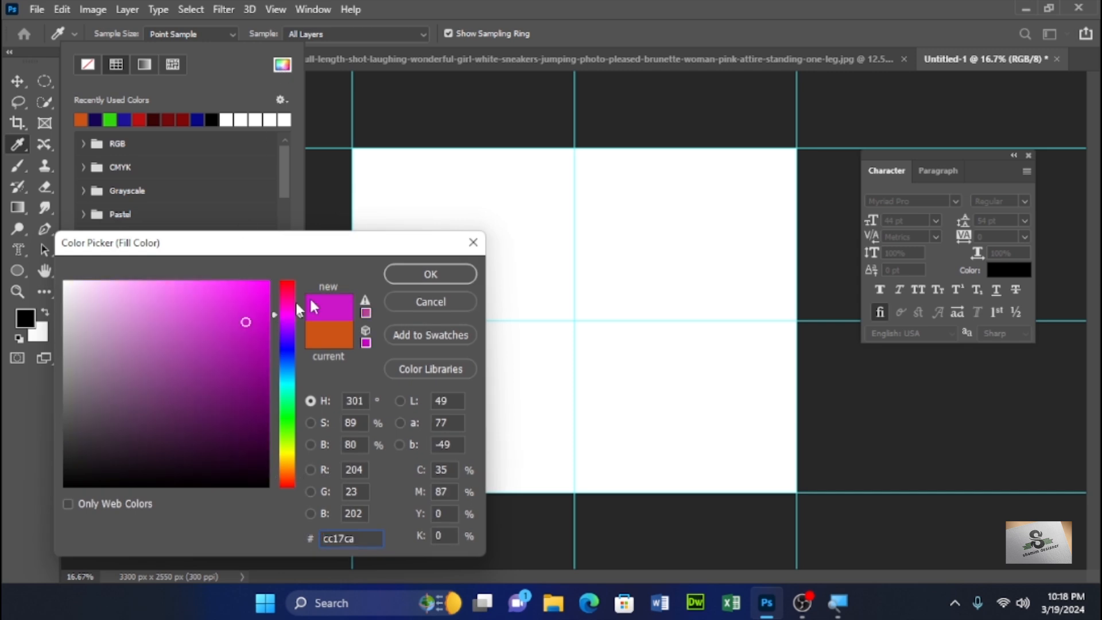
click(241, 294)
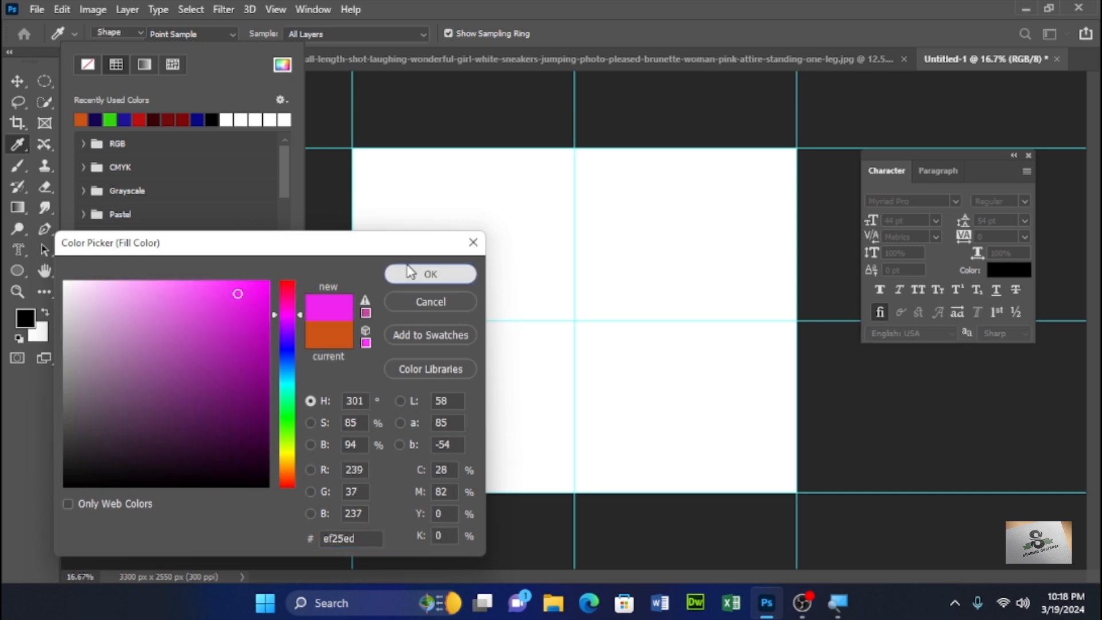
click(401, 273)
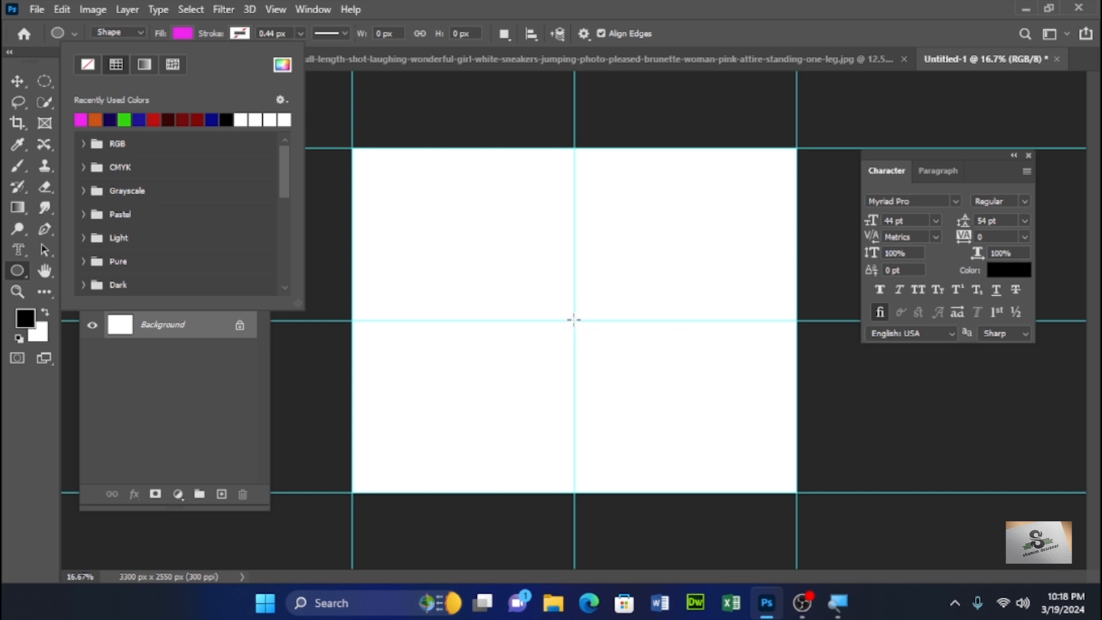
- Draw a circle about 1968 px across centered on the guide intersection
drag(576, 319, 707, 471)
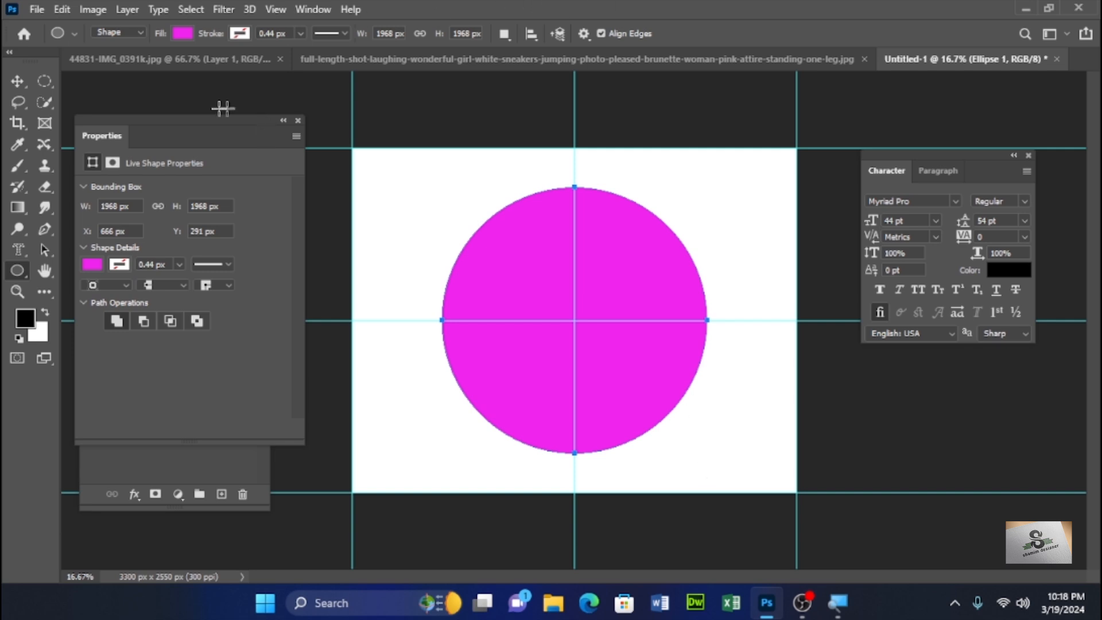
click(18, 84)
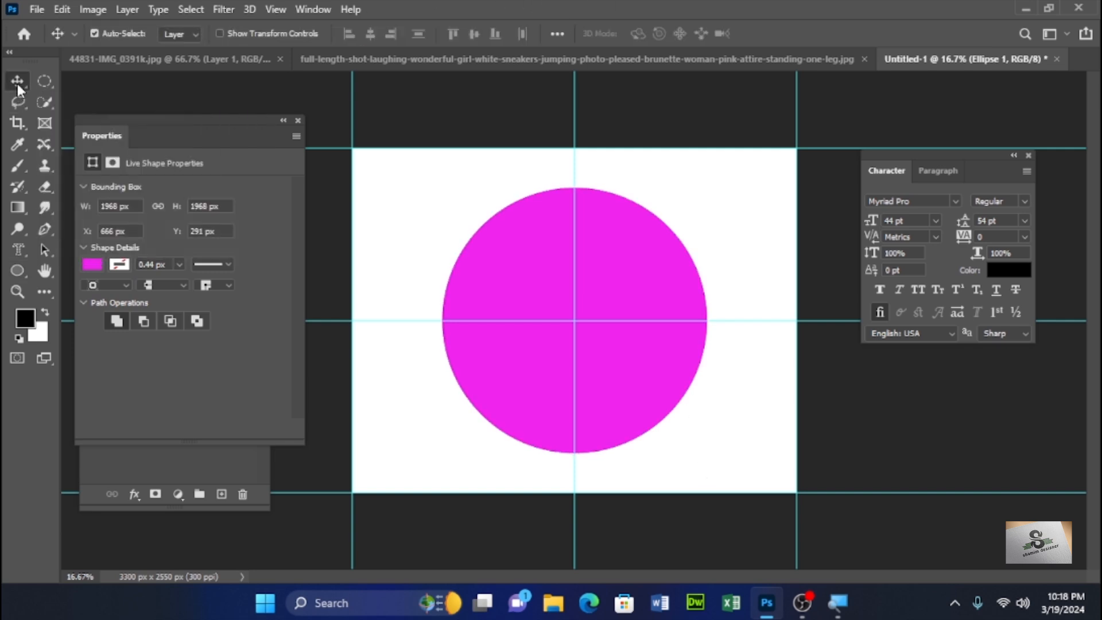
- Move the Character and Properties panels away from the canvas
key(ctrl)
drag(220, 122, 727, 259)
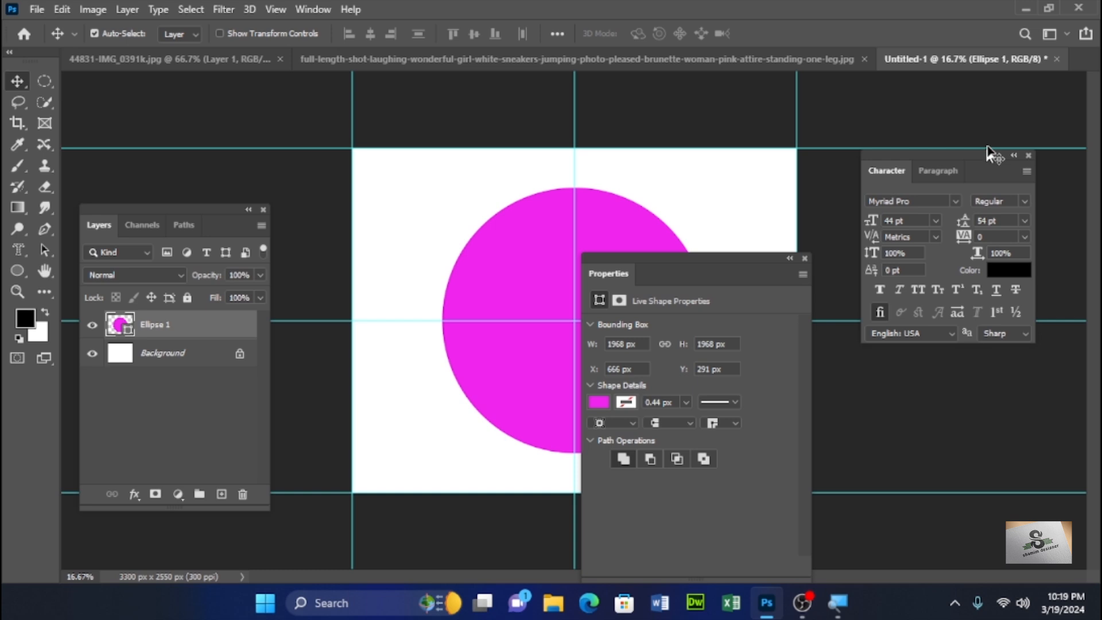
drag(978, 152, 383, 71)
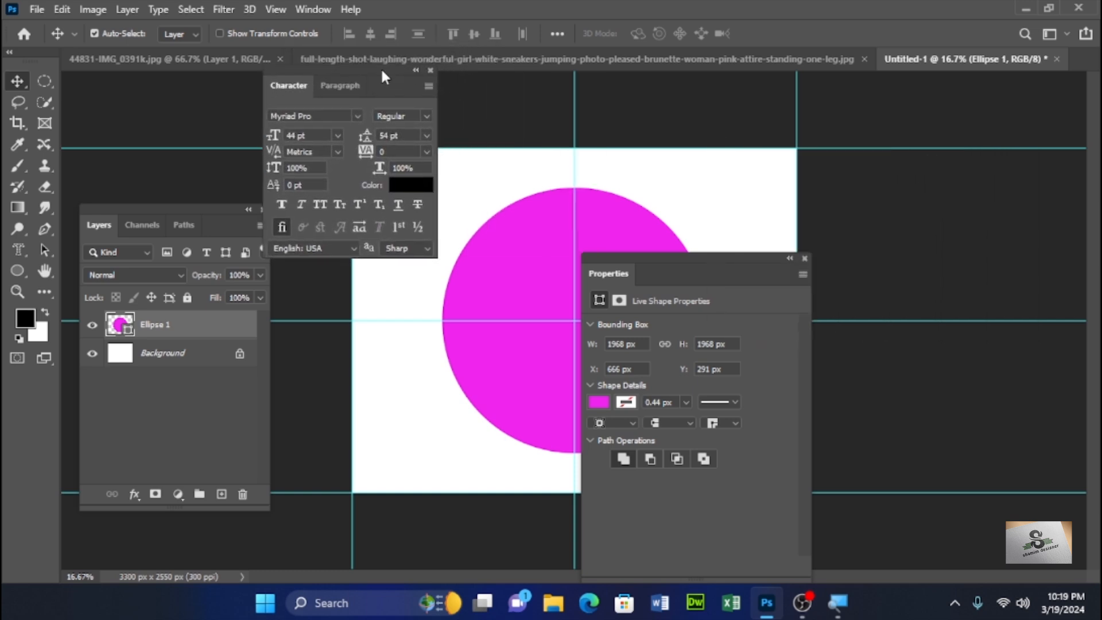
drag(720, 257, 953, 115)
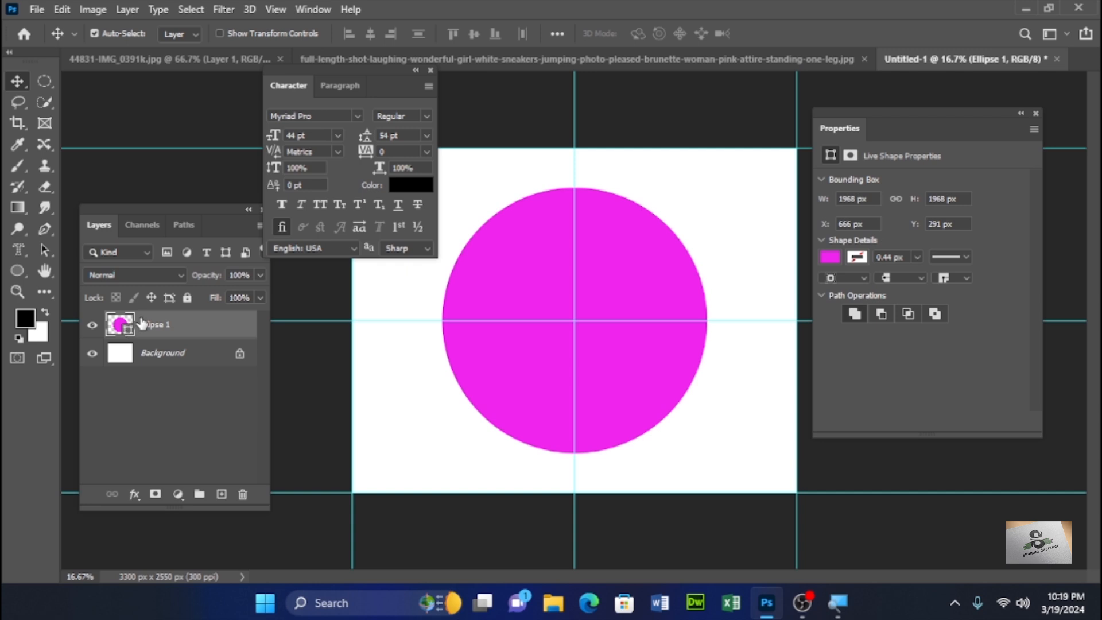
- Duplicate the circle layer and give the copy a white dashed stroke of 10.14 px
key(ctrl+j)
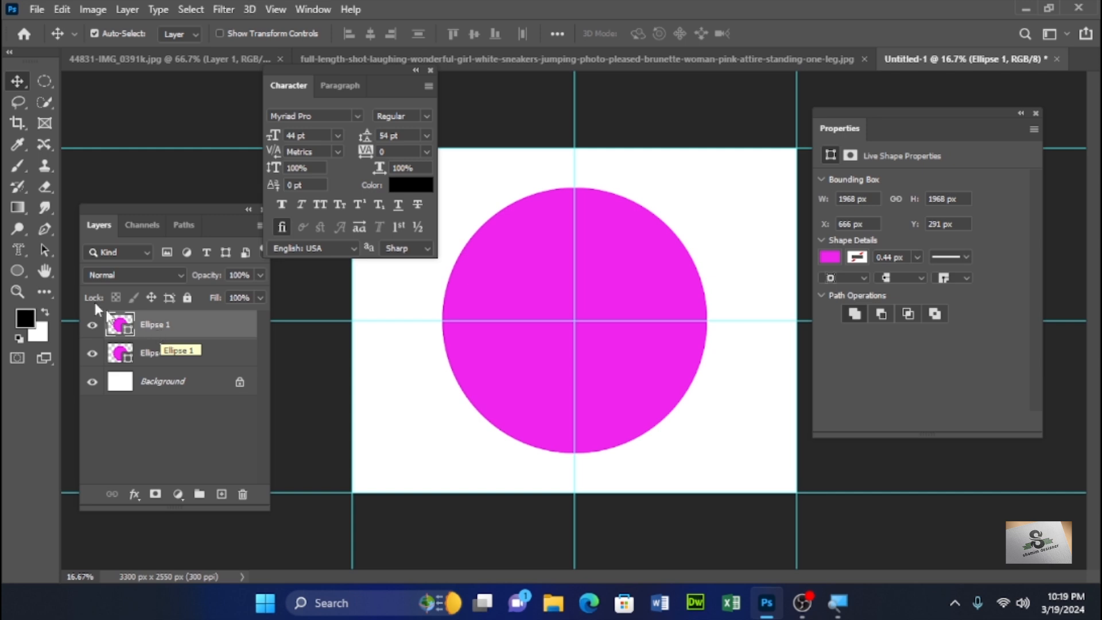
click(860, 259)
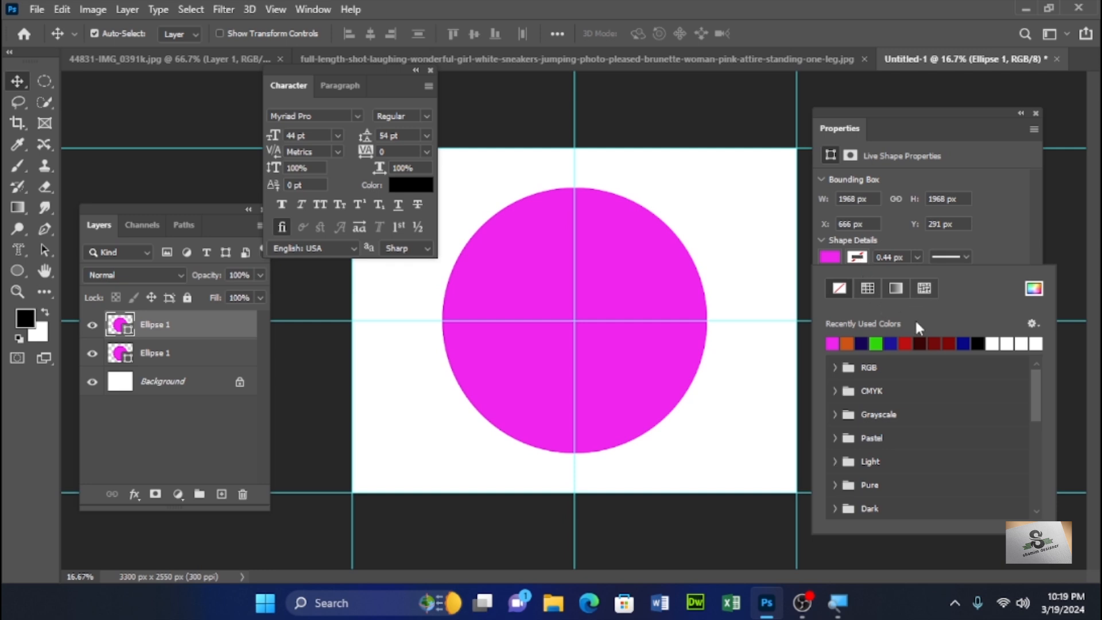
click(1007, 344)
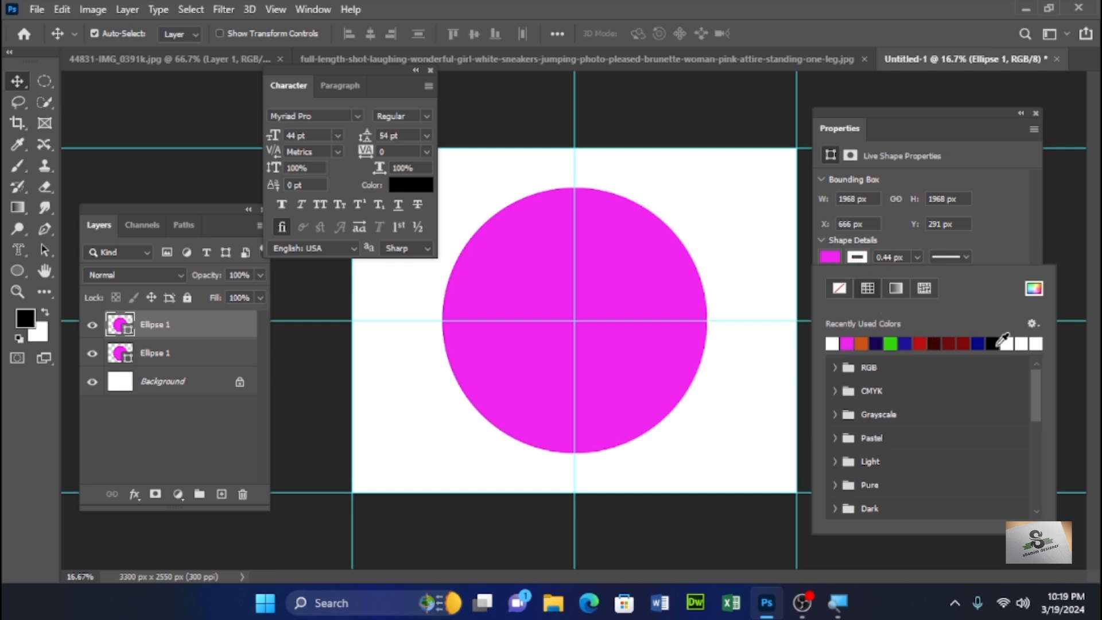
click(916, 255)
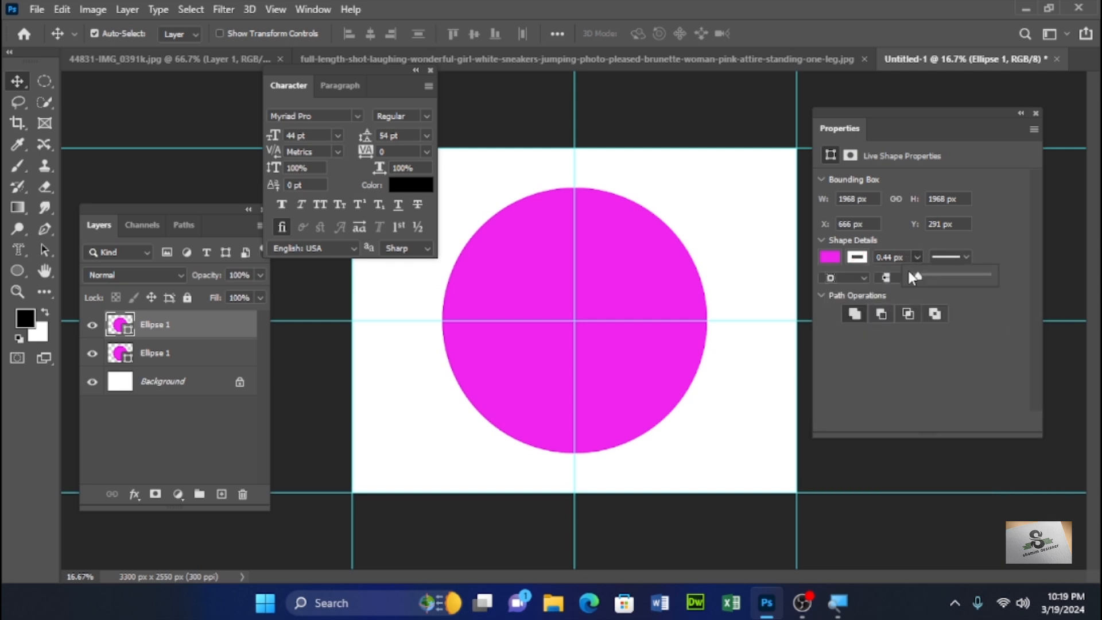
drag(917, 275, 927, 274)
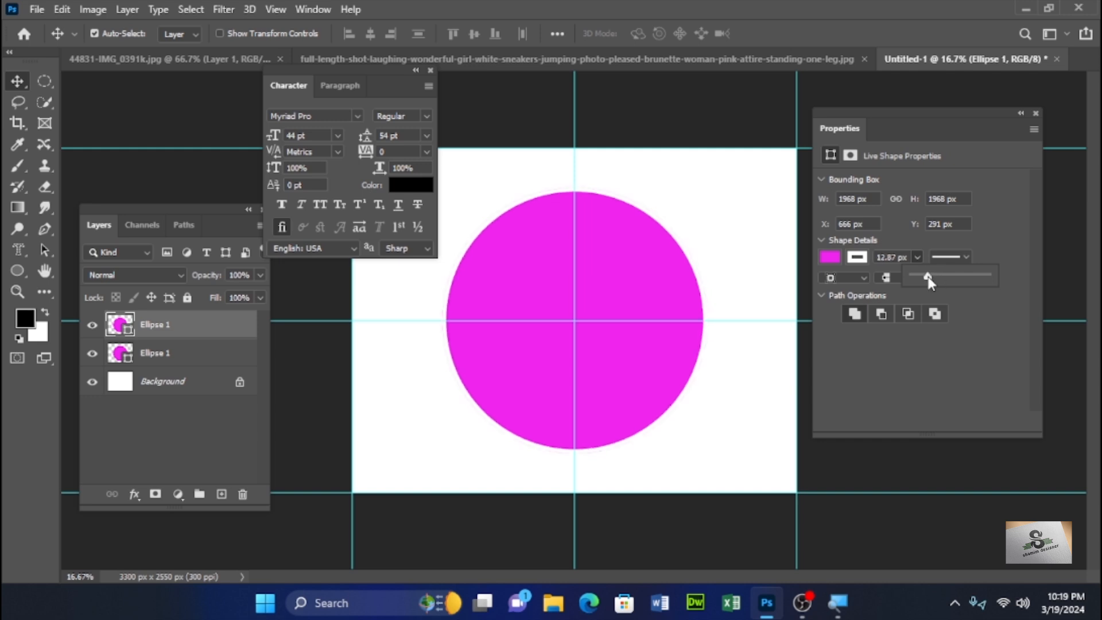
click(965, 253)
click(947, 332)
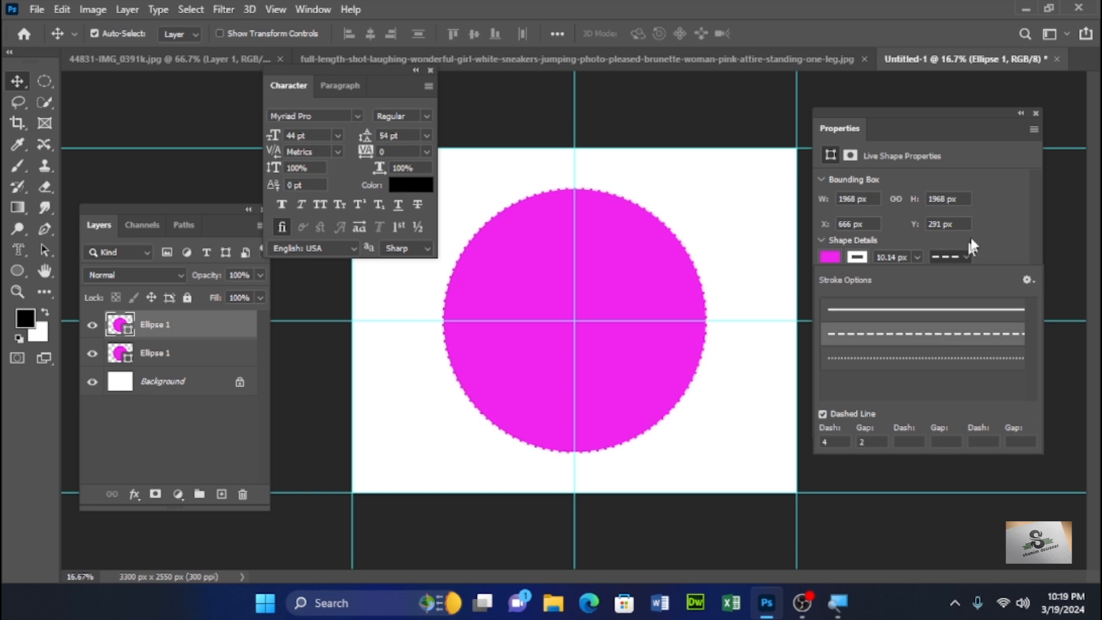
click(990, 215)
- Scale the dashed circle down to about 97% of its size
key(ctrl+t)
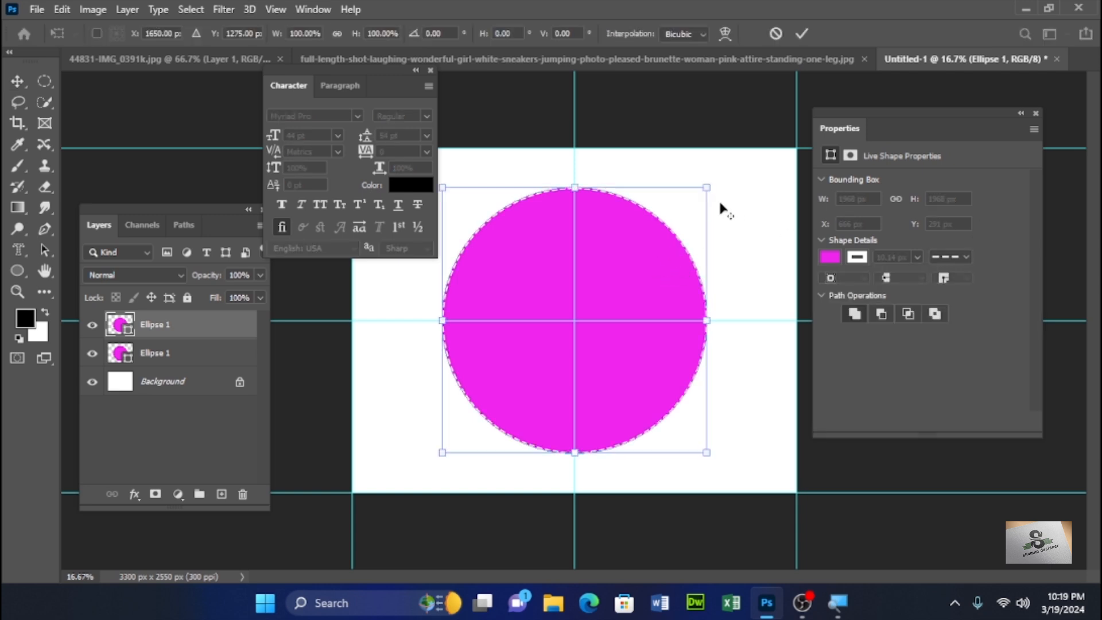
drag(706, 188, 701, 192)
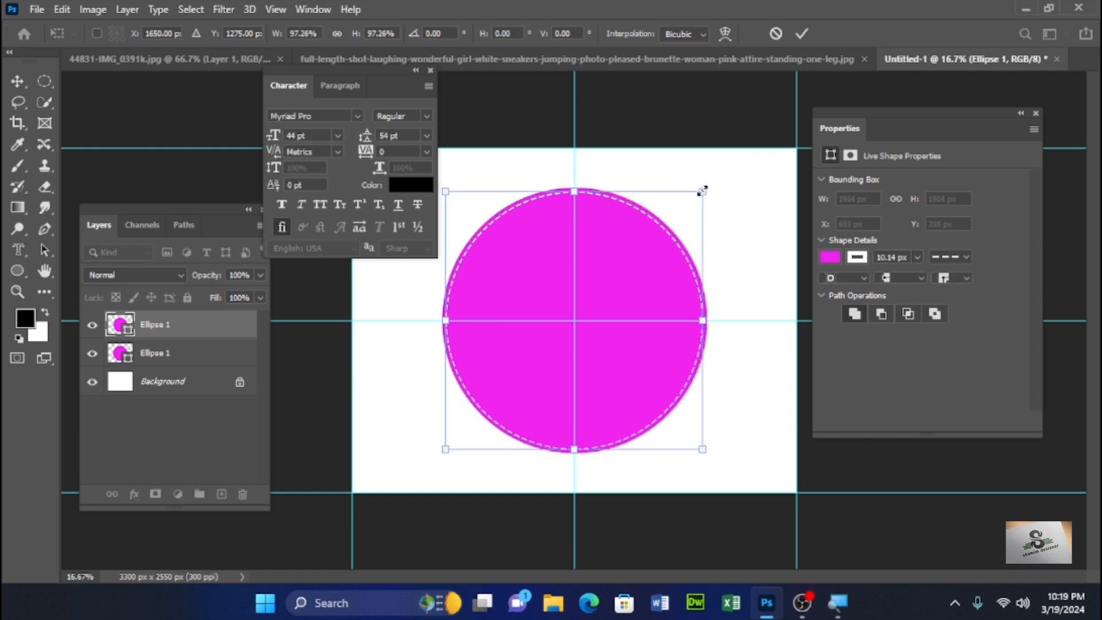
key(Return)
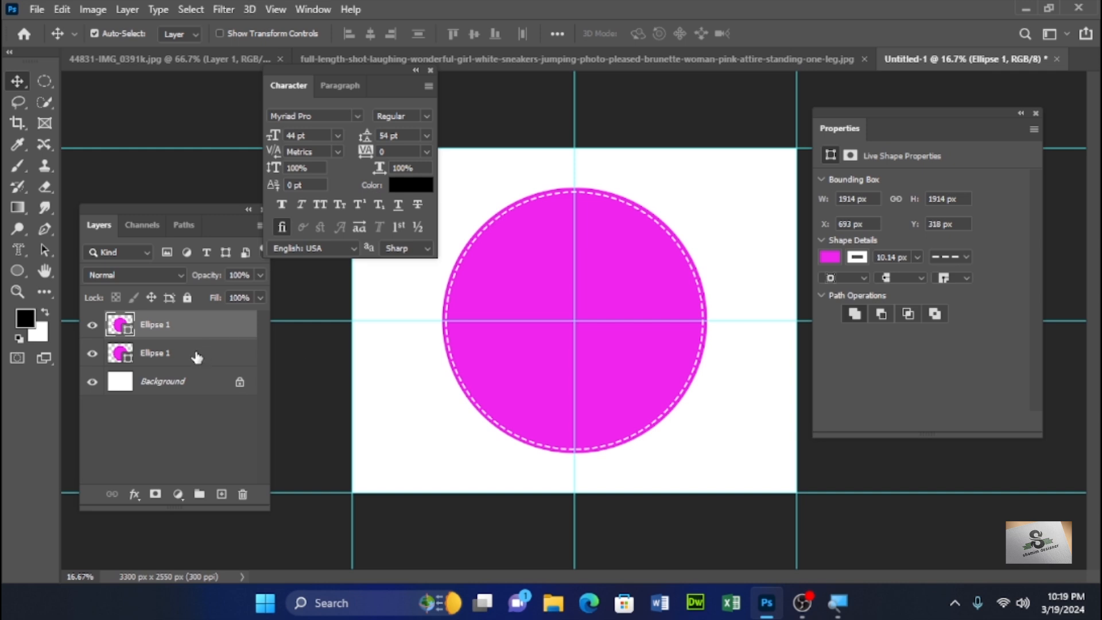
- Duplicate the dashed circle and scale the copy down to about 69%
ctrl+alt+click(594, 290)
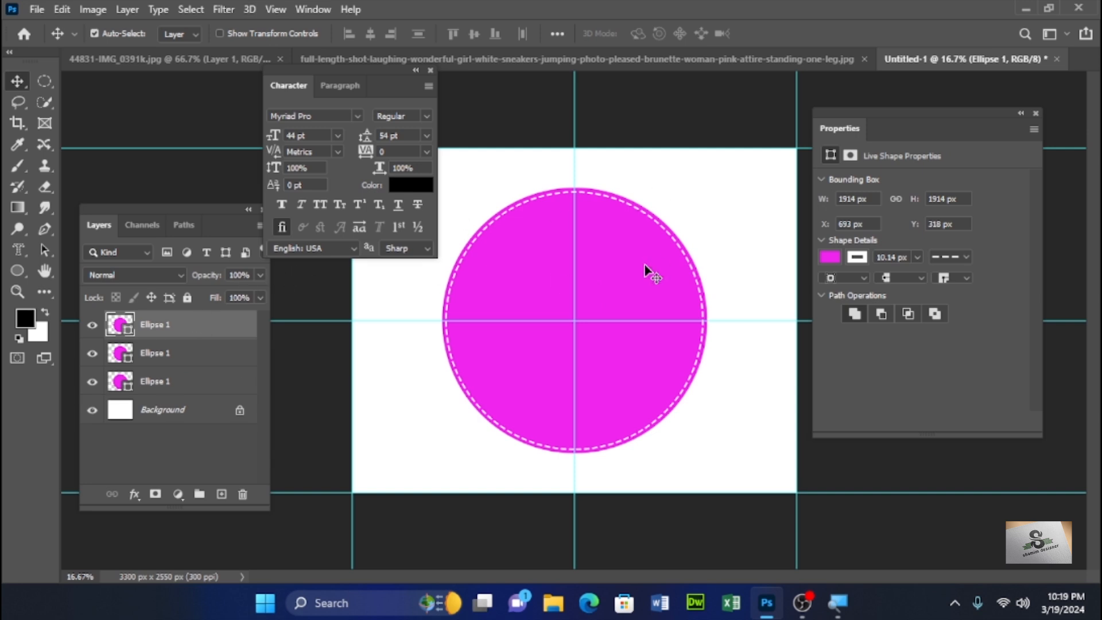
key(ctrl+t)
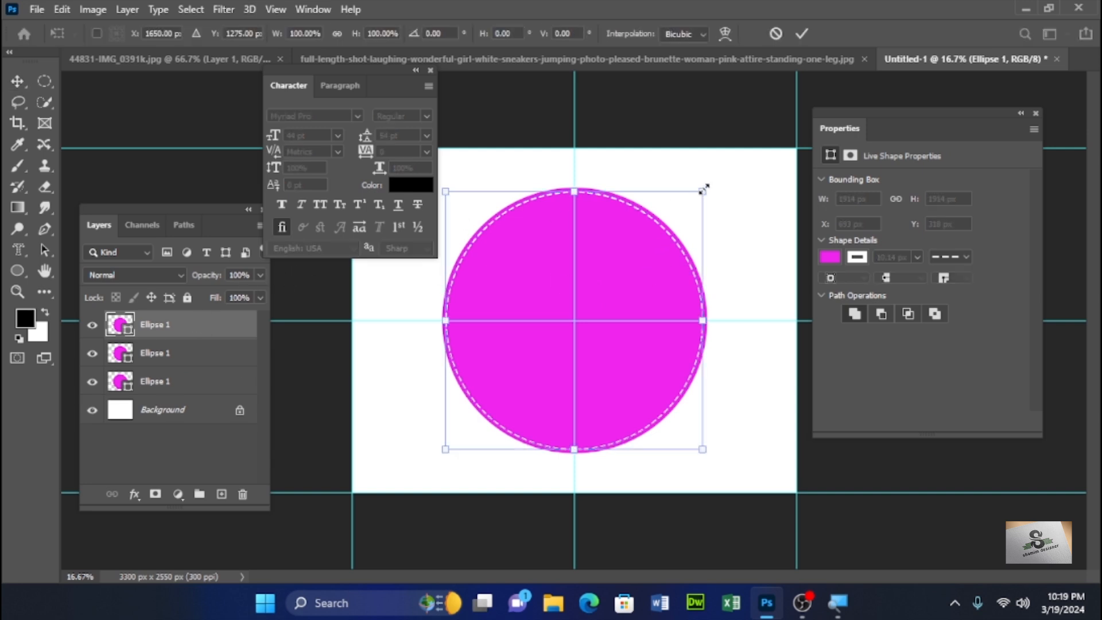
drag(701, 189, 665, 233)
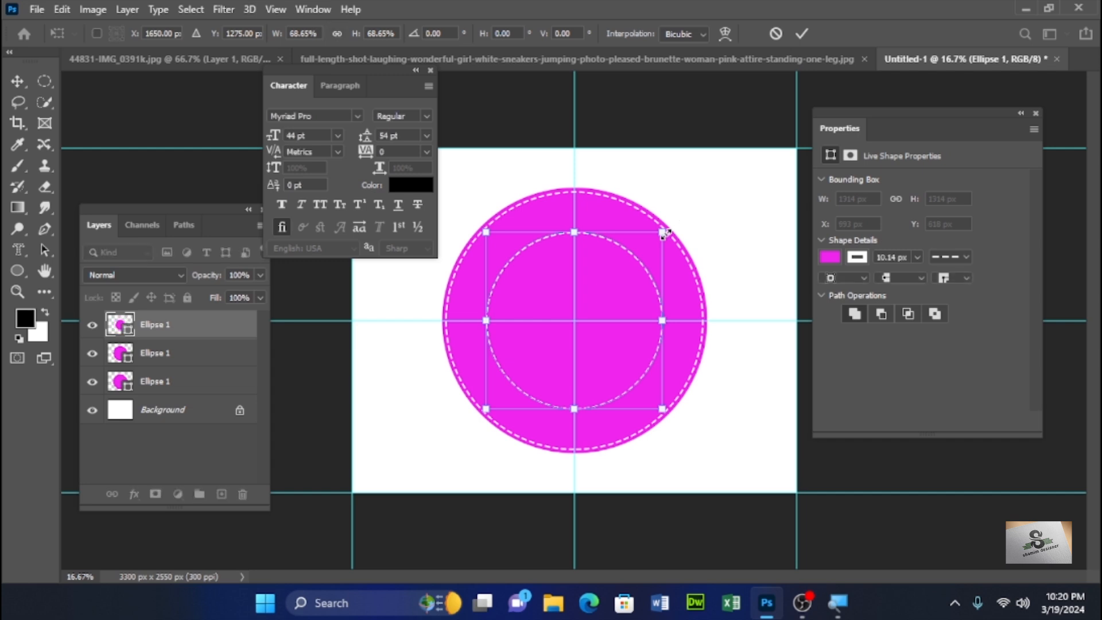
key(Return)
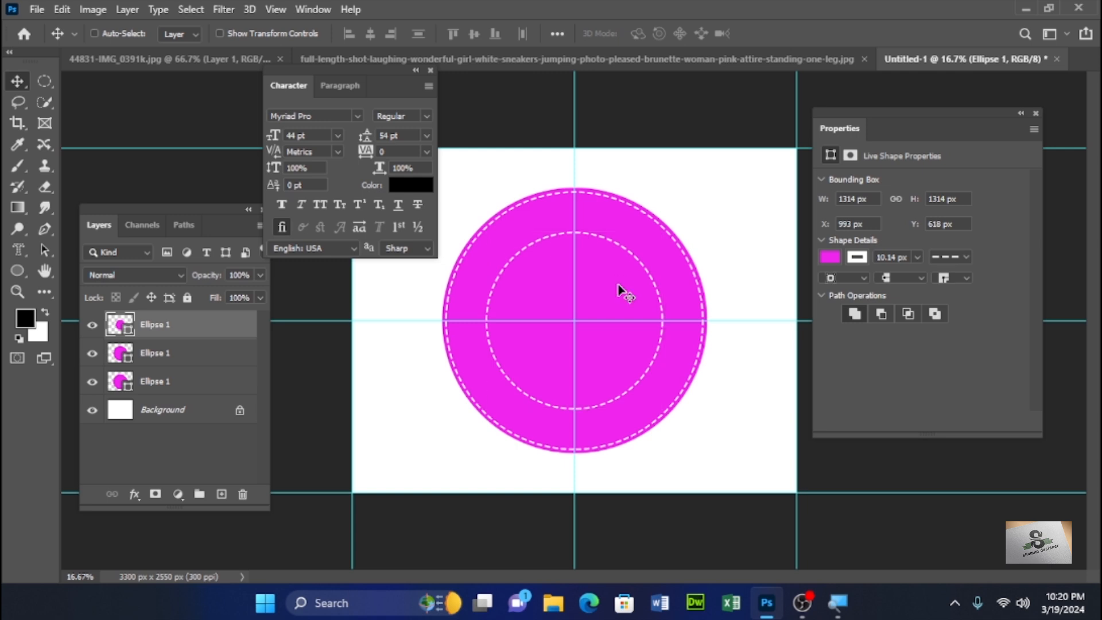
- Duplicate the inner dashed circle, fill the copy white and remove its stroke
key(ctrl+j)
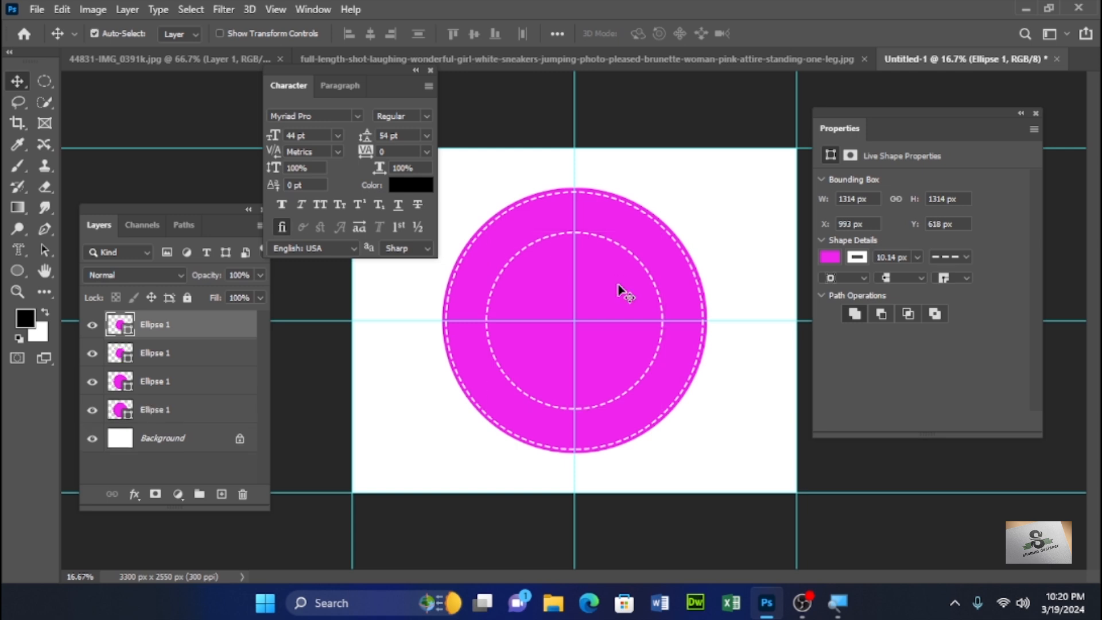
click(825, 256)
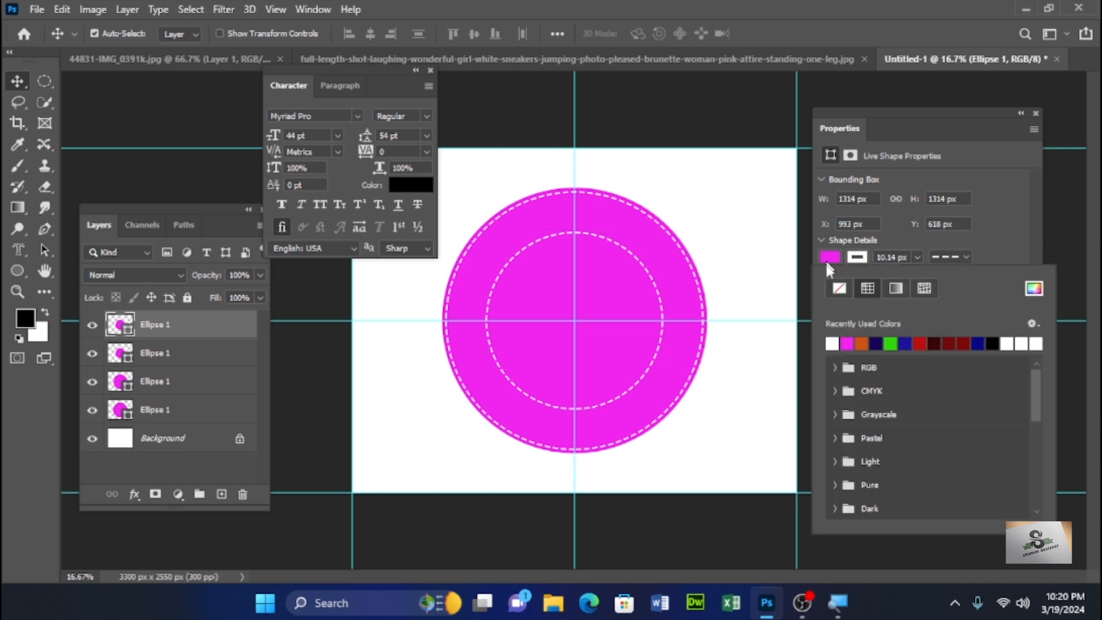
click(835, 341)
click(859, 257)
click(841, 290)
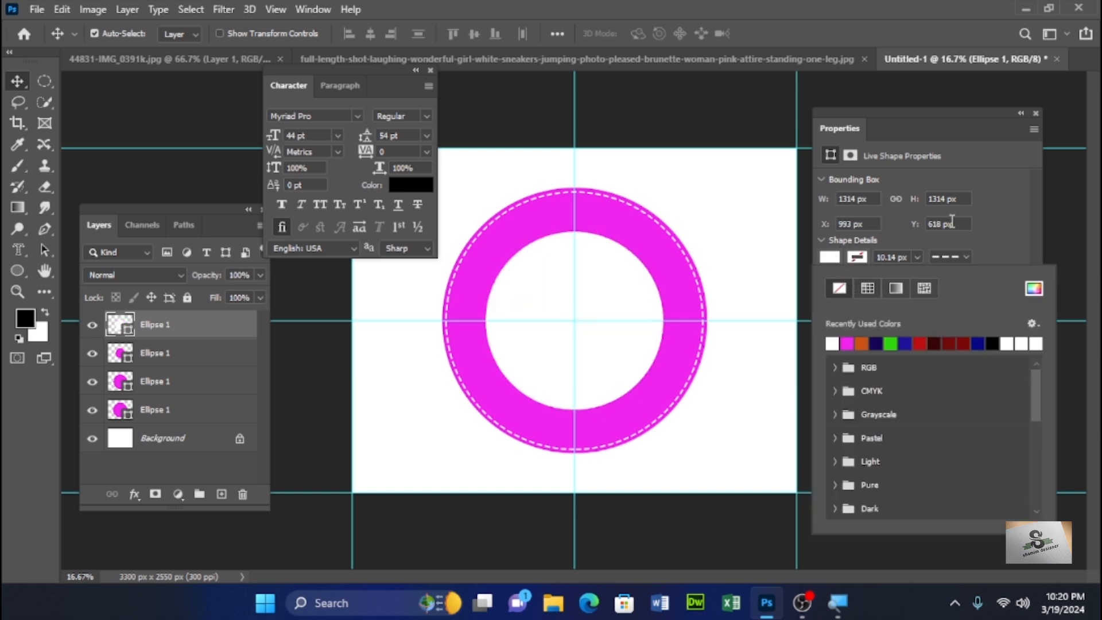
click(995, 215)
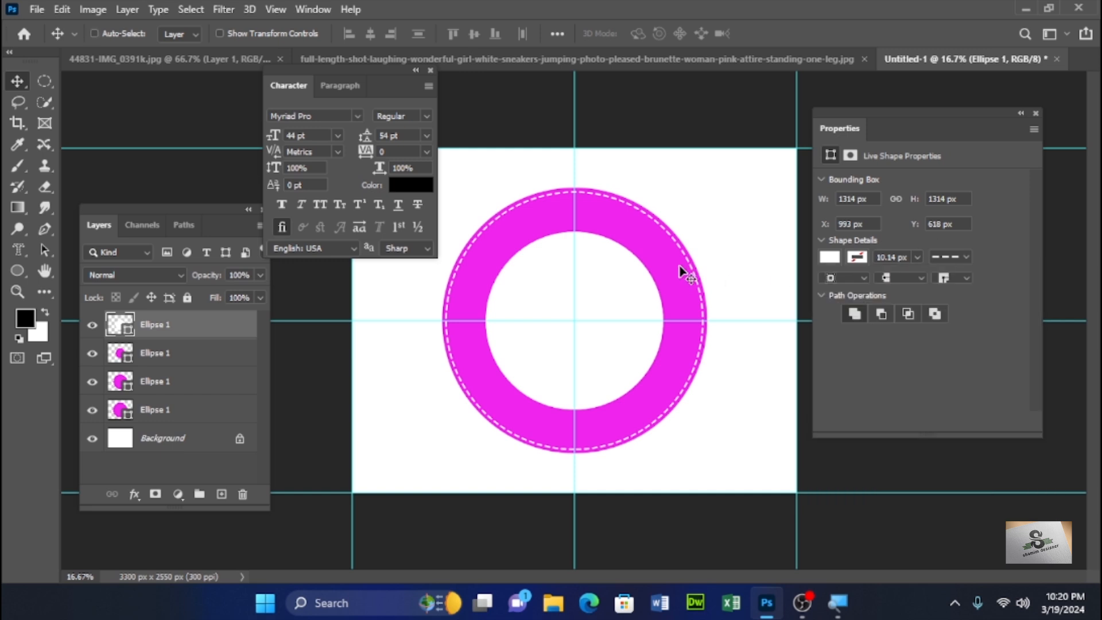
- Scale the white circle down slightly to about 1176 px across
key(ctrl+t)
drag(663, 232, 653, 242)
key(Return)
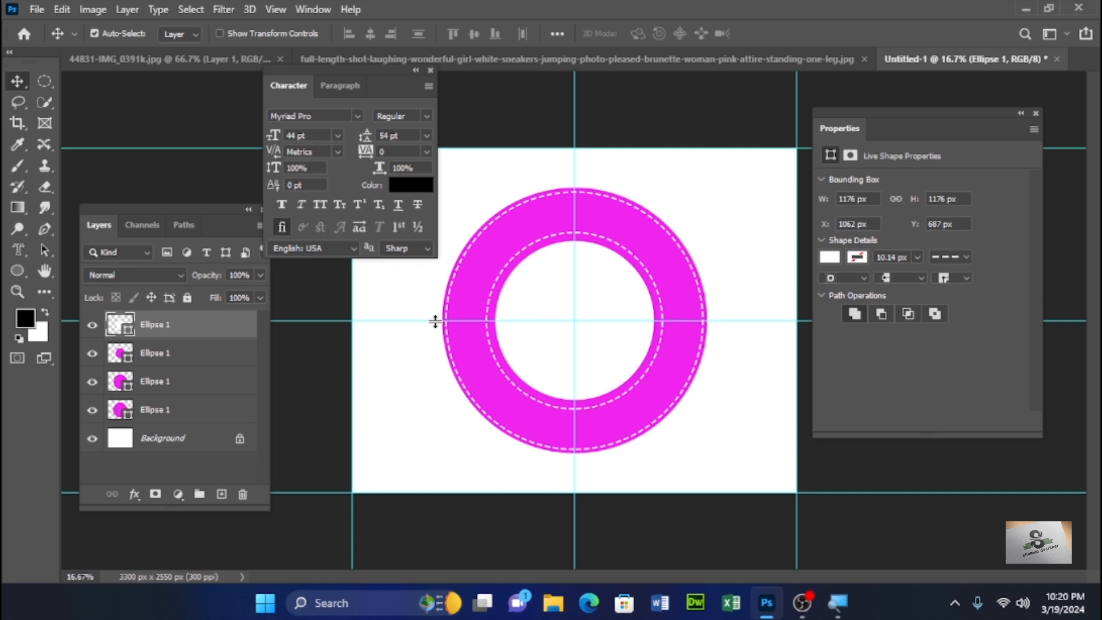
- Select the inner dashed circle layer and add placeholder type along its path with the Type tool
key(t)
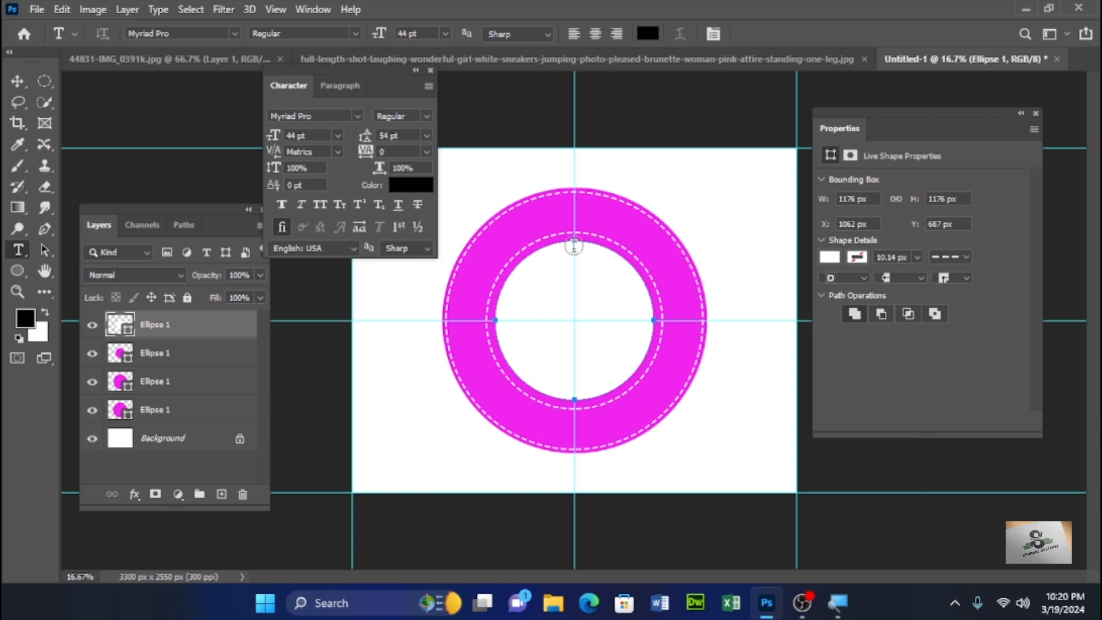
click(92, 353)
click(92, 359)
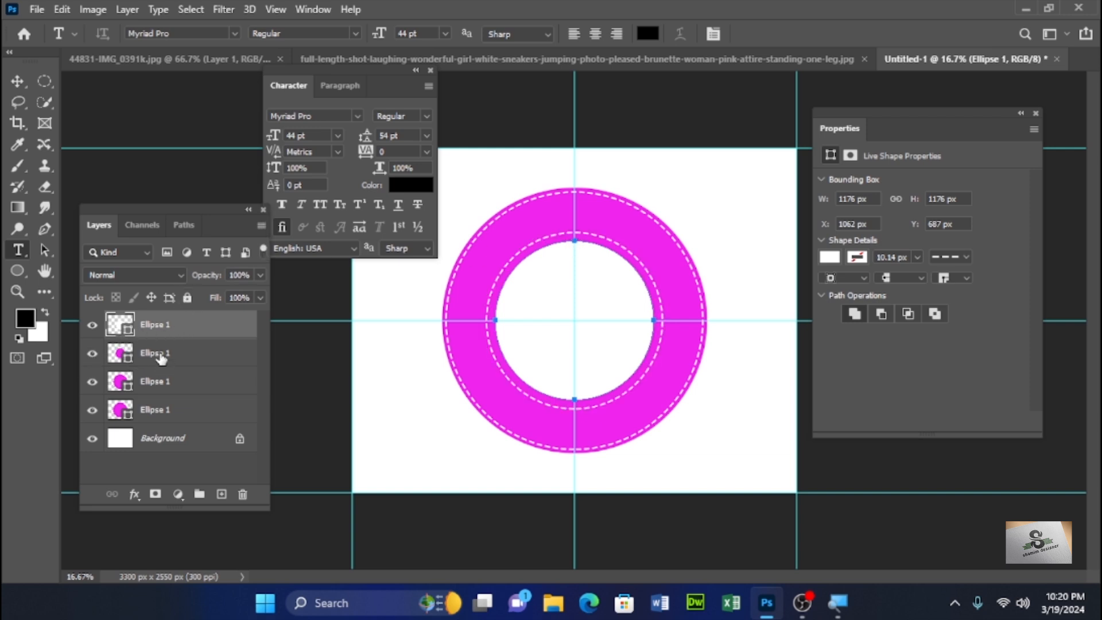
click(161, 359)
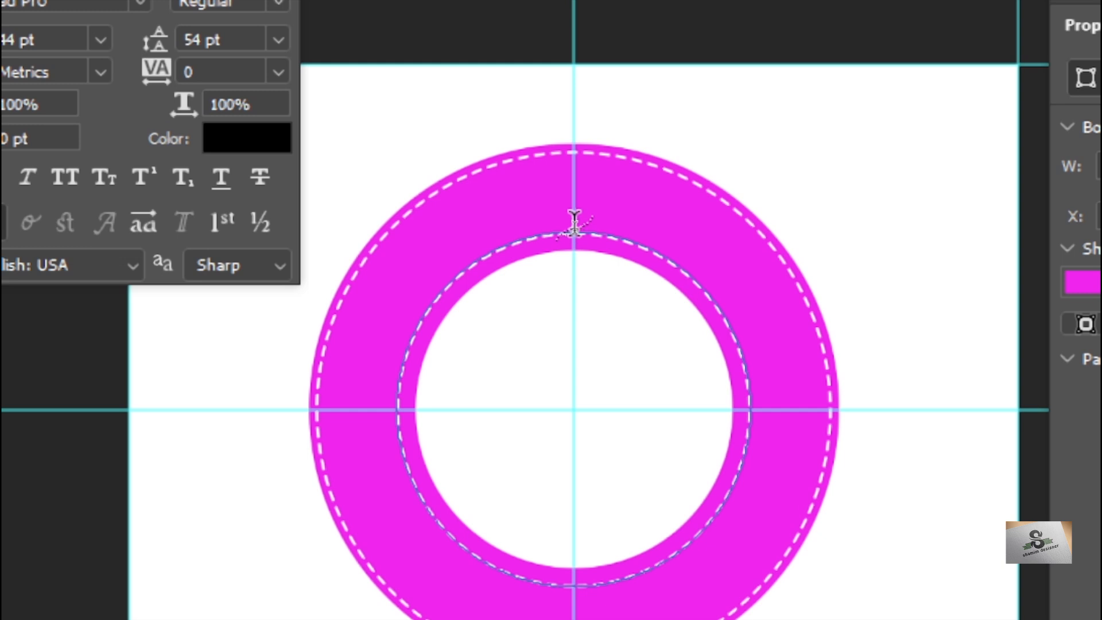
click(574, 221)
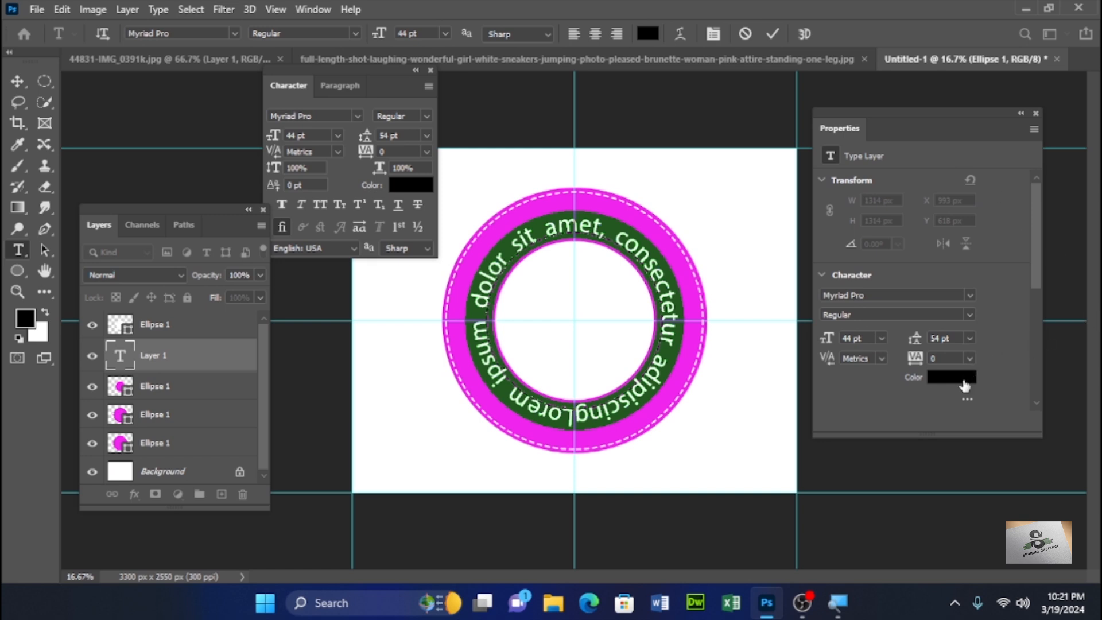
- Set the path text color to white by sampling the canvas
click(964, 378)
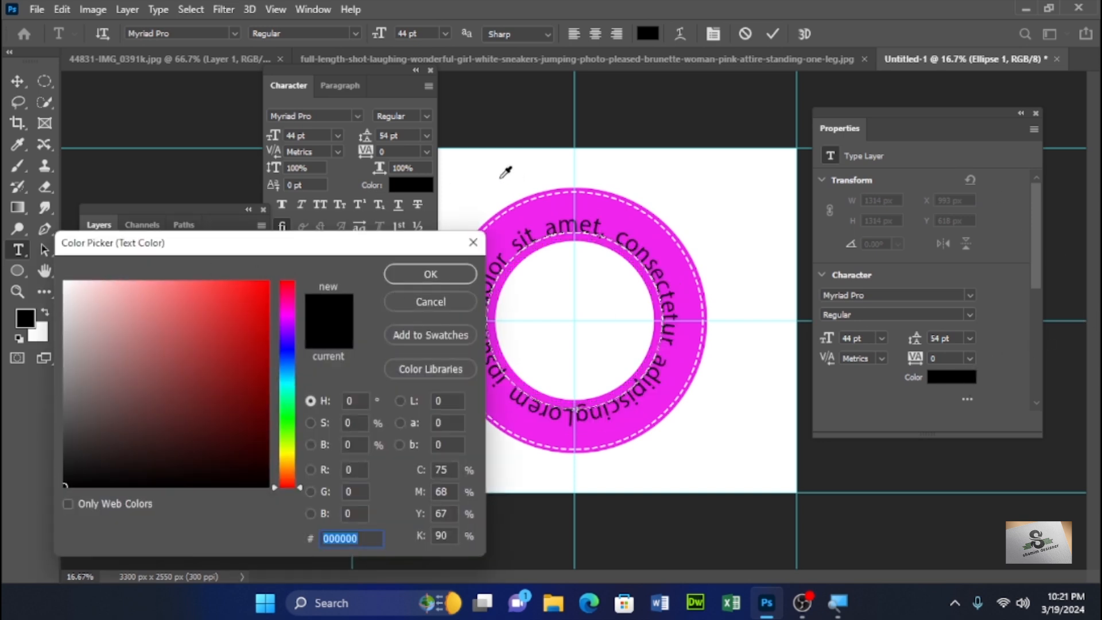
click(482, 173)
click(430, 274)
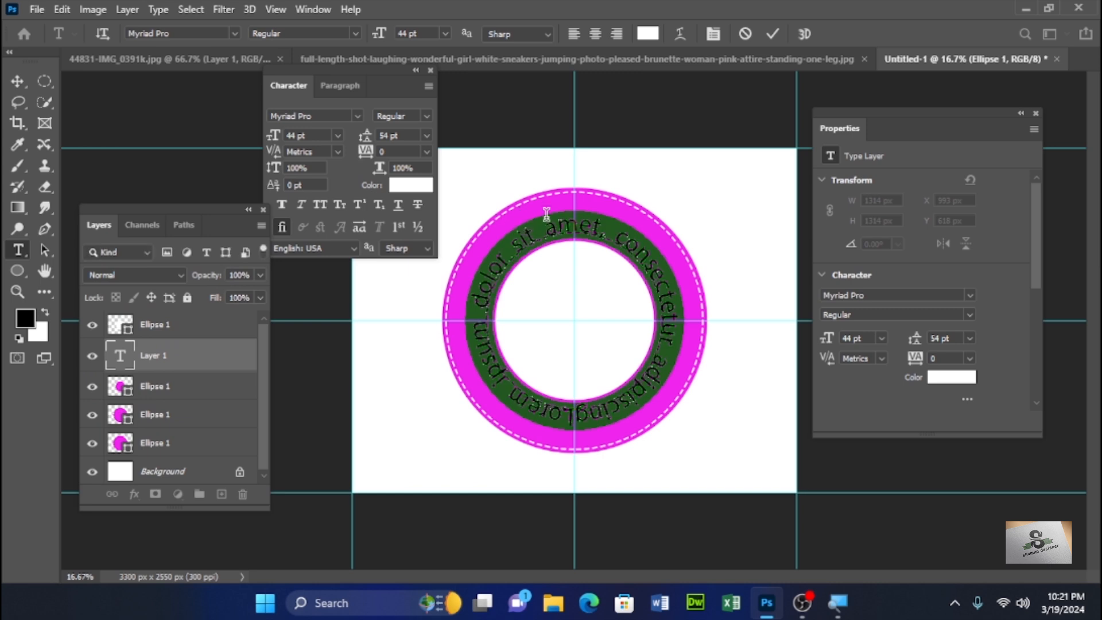
- Replace the placeholder path text with "ABC SCHOOL SYSTEM" and center-align it at the top of the ring
text(ABC SCH)
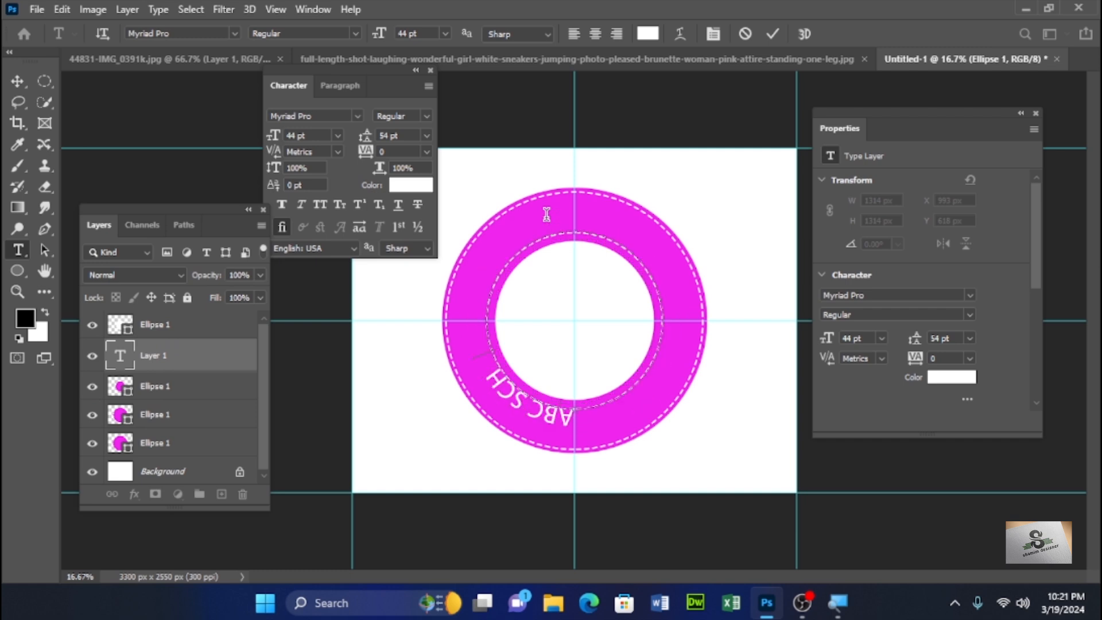
text(OOL SYSTEM)
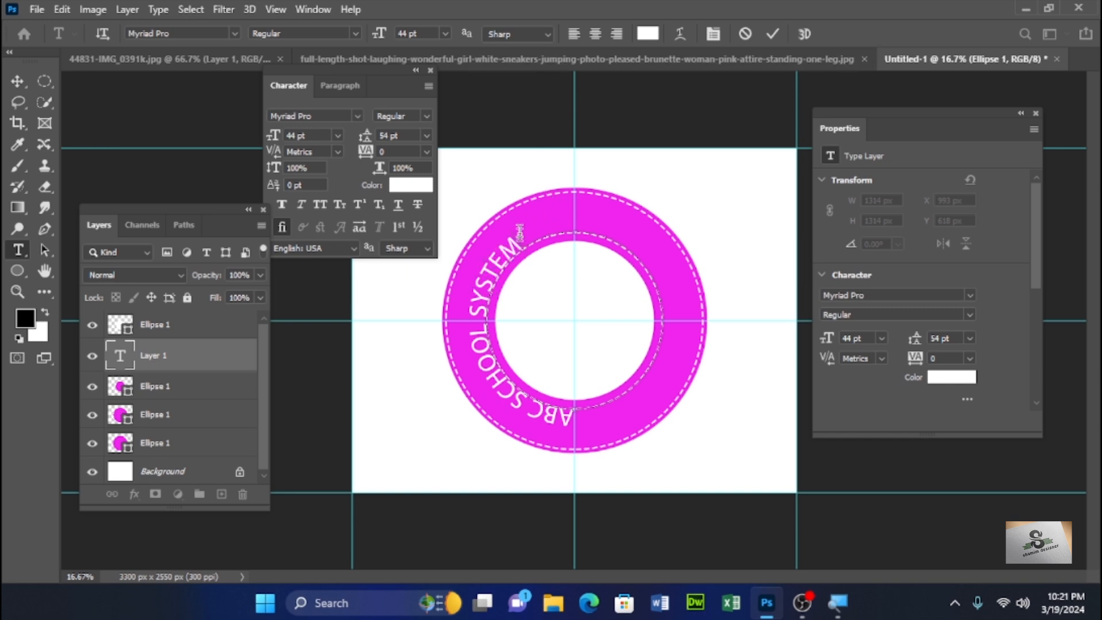
click(595, 37)
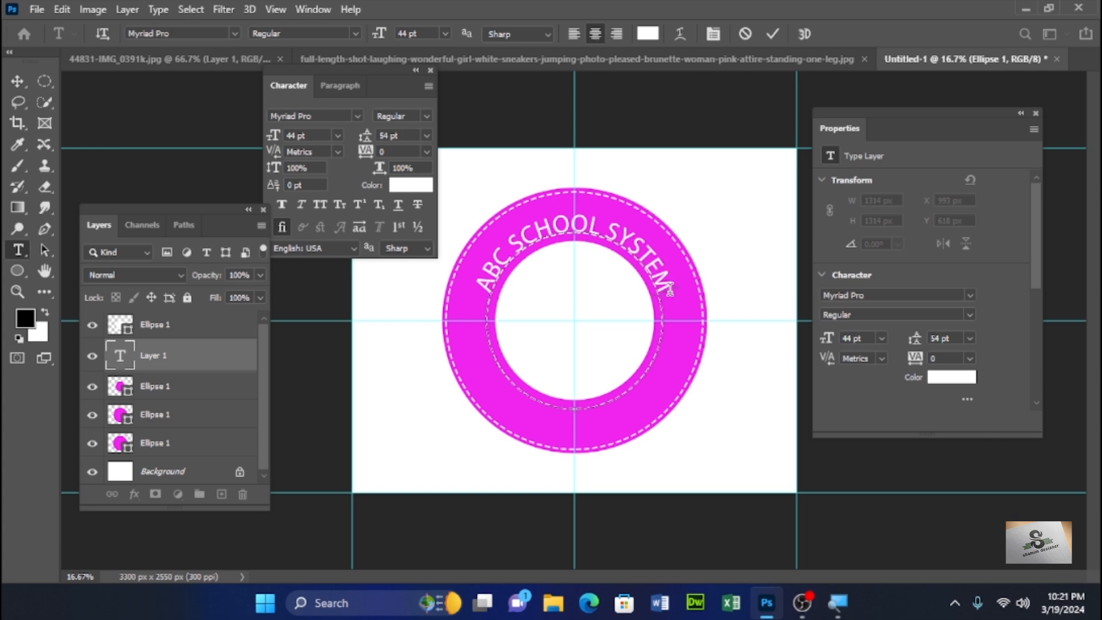
- Apply Faux Bold to the ABC SCHOOL SYSTEM text and set its baseline shift to 14 pt
click(282, 205)
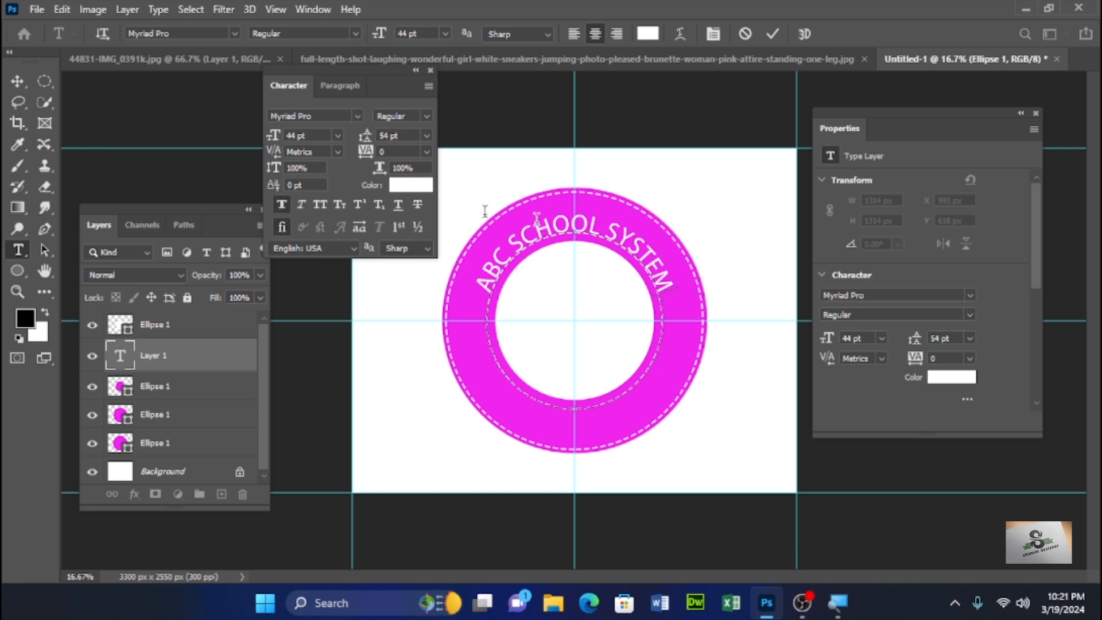
key(ctrl+Return)
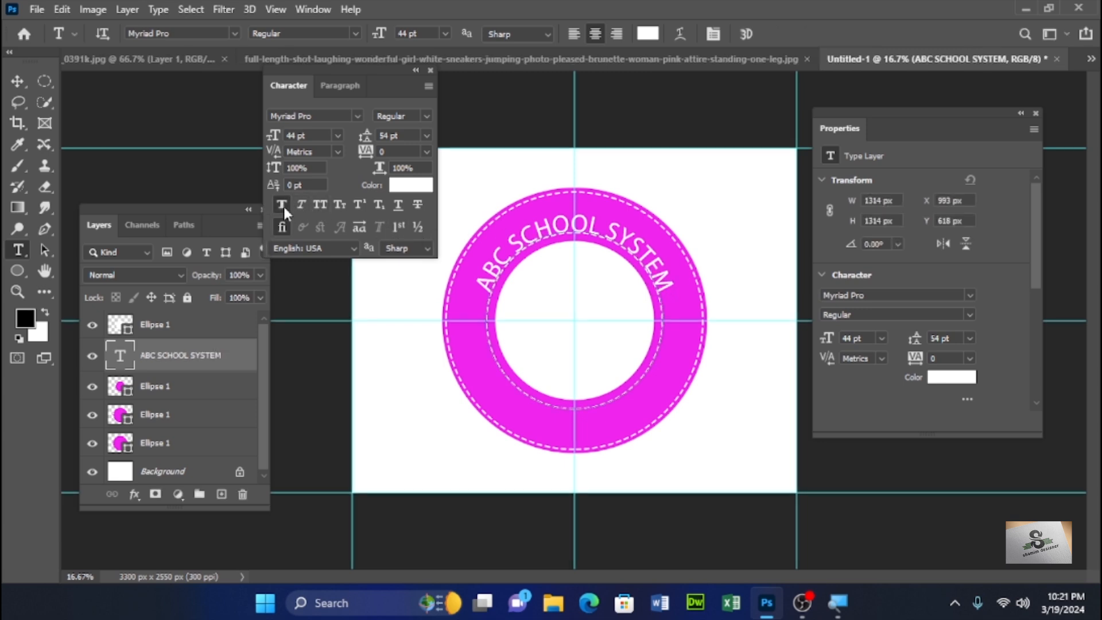
click(282, 205)
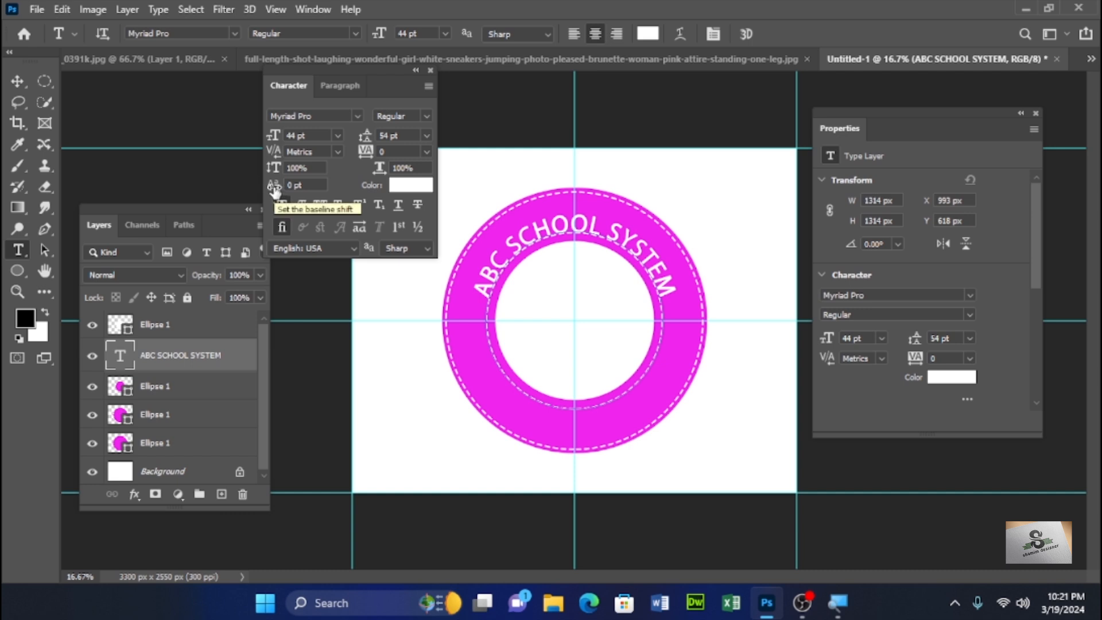
drag(276, 191, 287, 191)
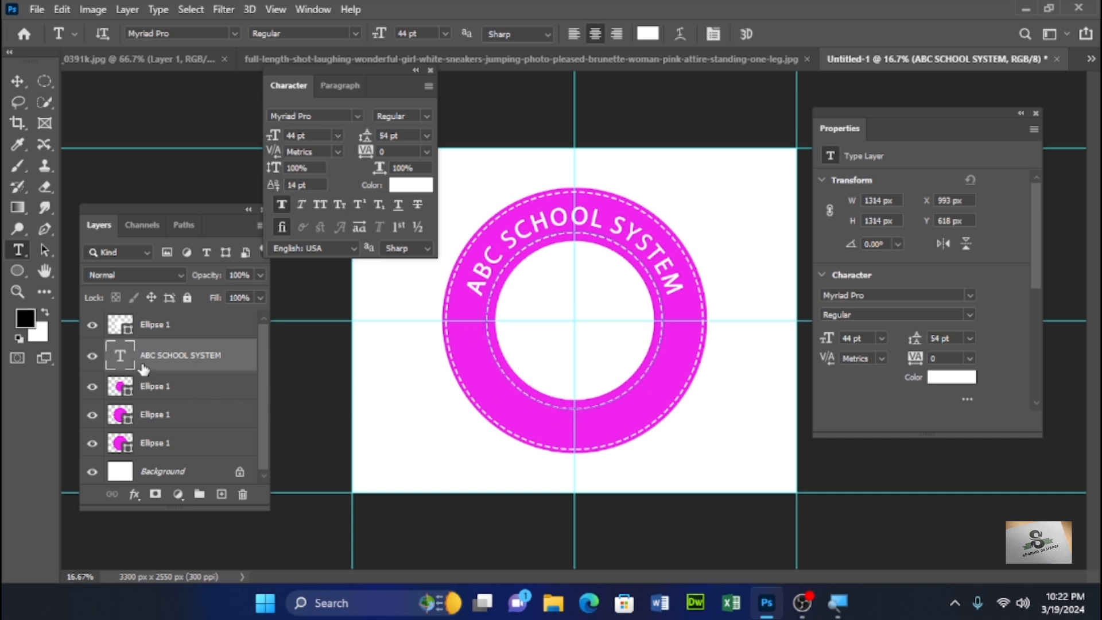
- Select the white inner circle's layer and add placeholder type along the bottom of its path
click(93, 387)
click(91, 387)
click(142, 389)
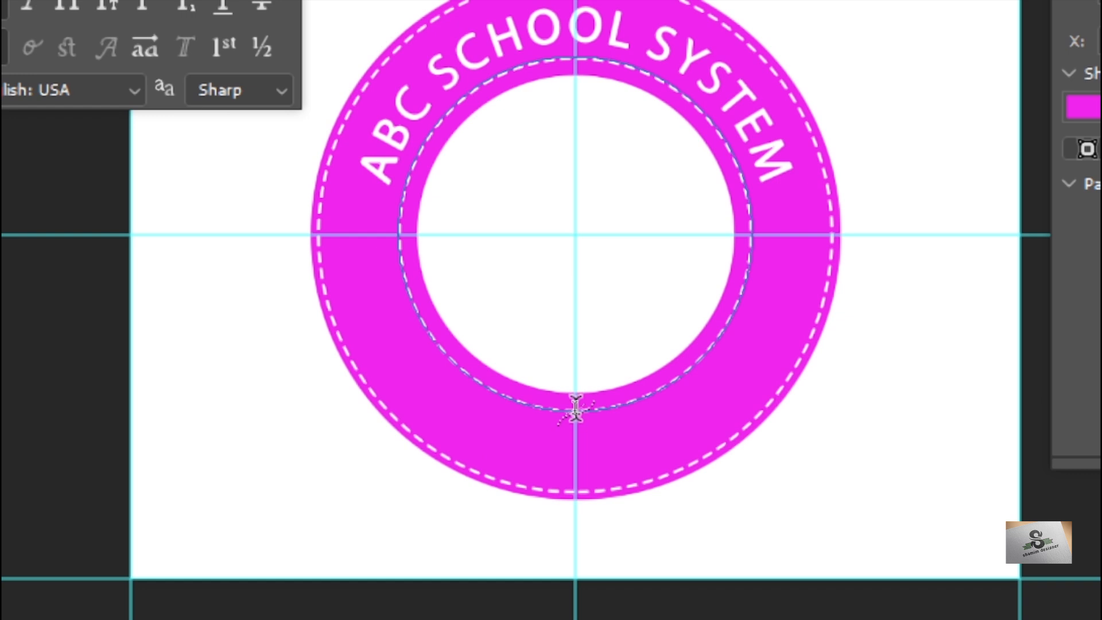
click(575, 408)
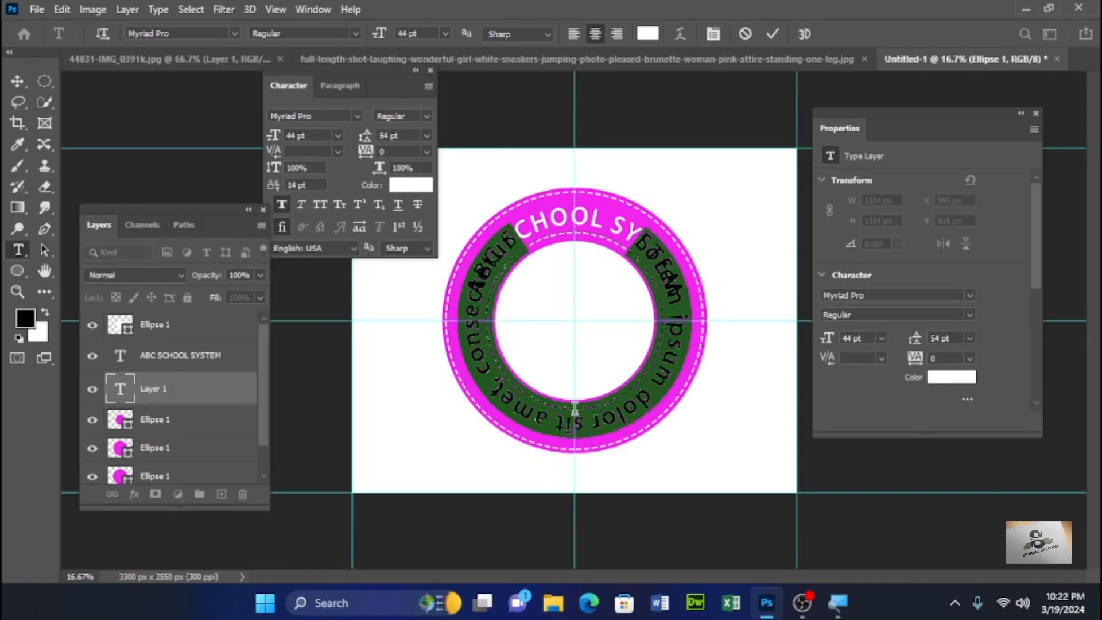
- Apply Faux Bold to the new path text and set its font size to 33 pt
click(281, 205)
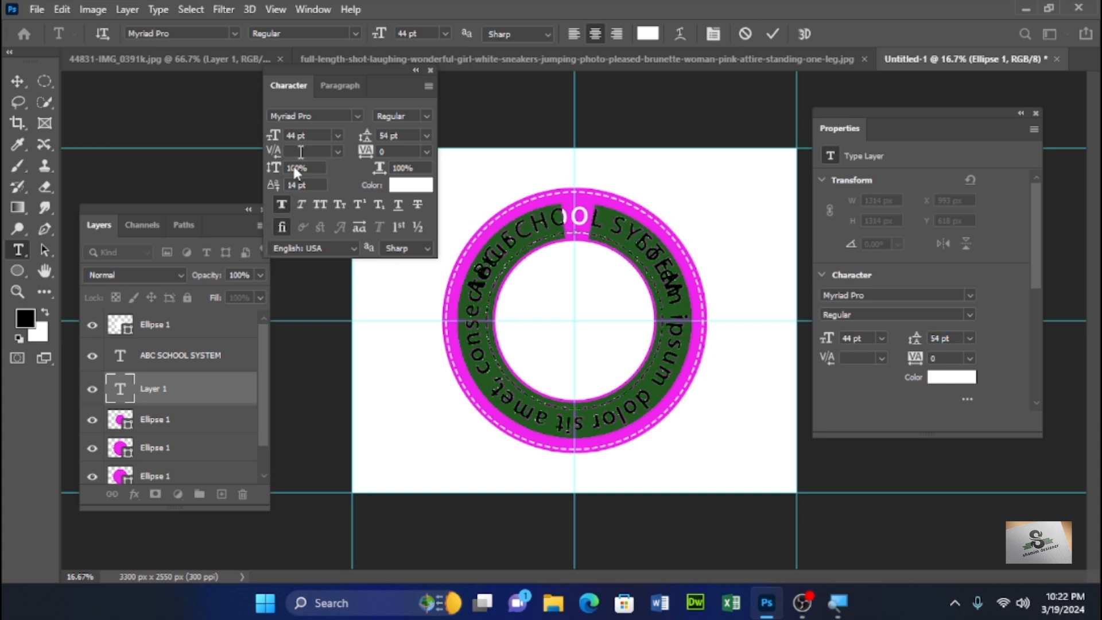
click(339, 134)
click(338, 134)
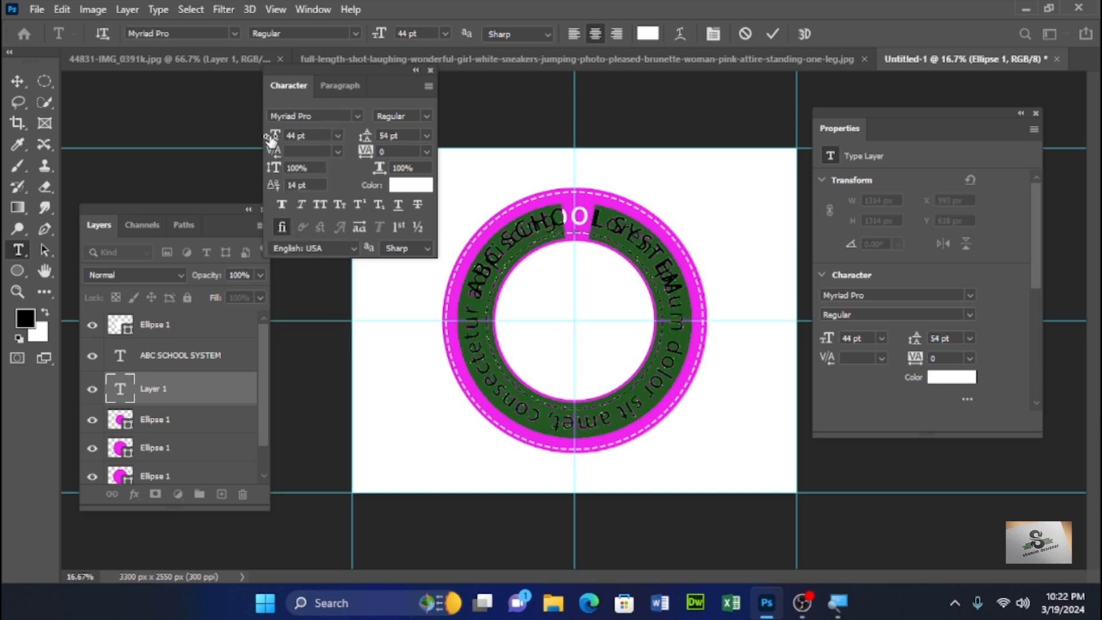
drag(271, 136, 266, 139)
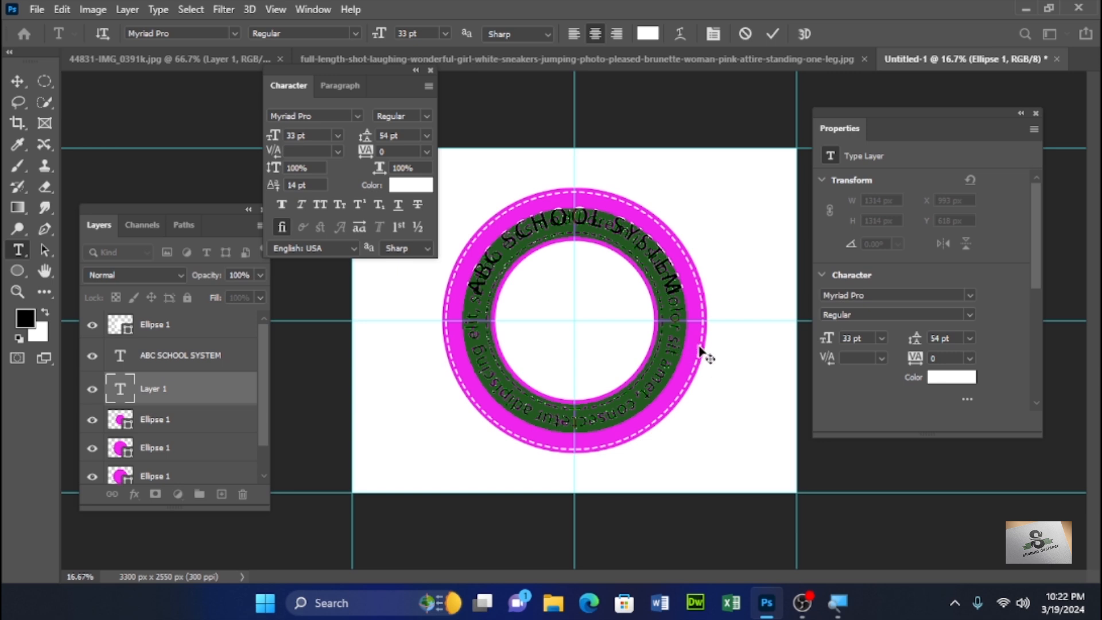
- Replace the bottom path text with "HAND IN HAND STEP BY STEP"
text(HAND IN HAND)
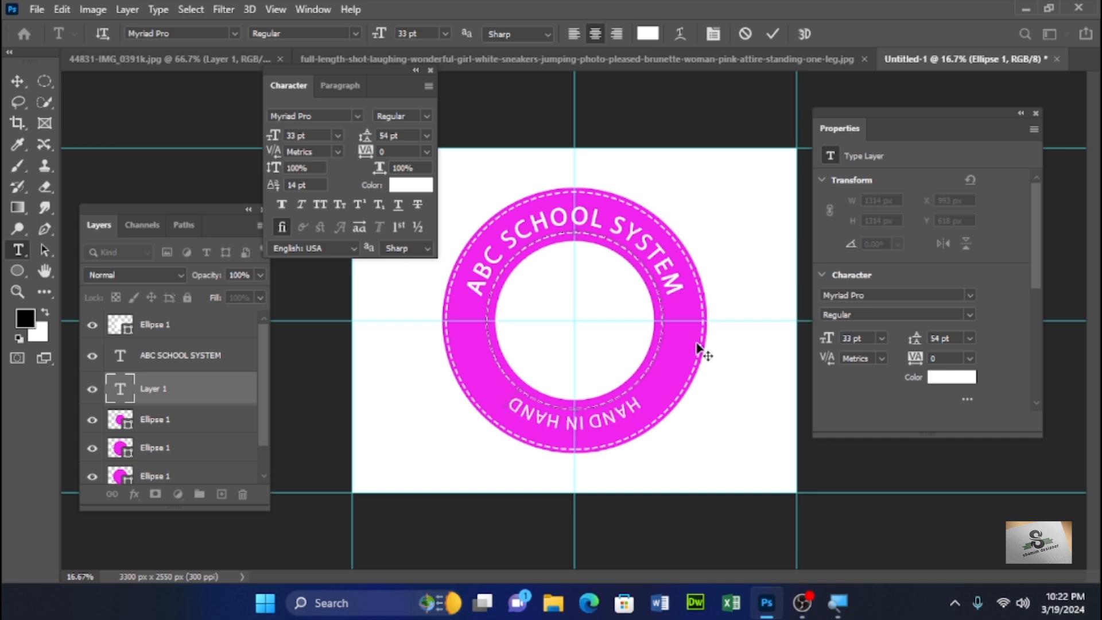
text( STEP BY STEP)
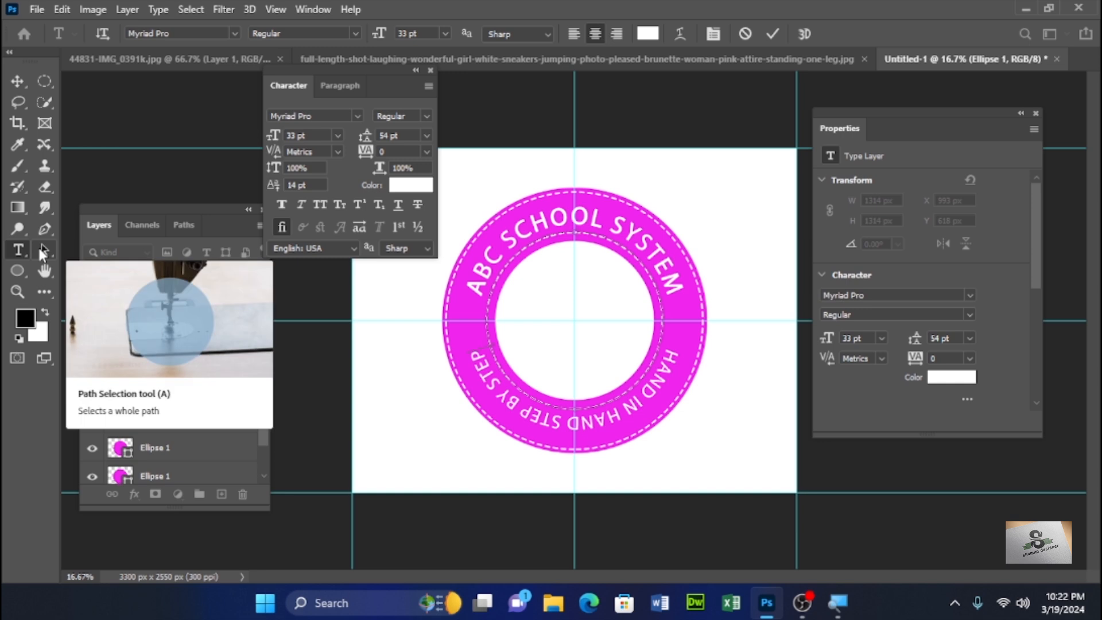
- Flip the bottom text to the inner side of the path with the Path Selection tool and set its baseline shift to -33 pt
click(44, 251)
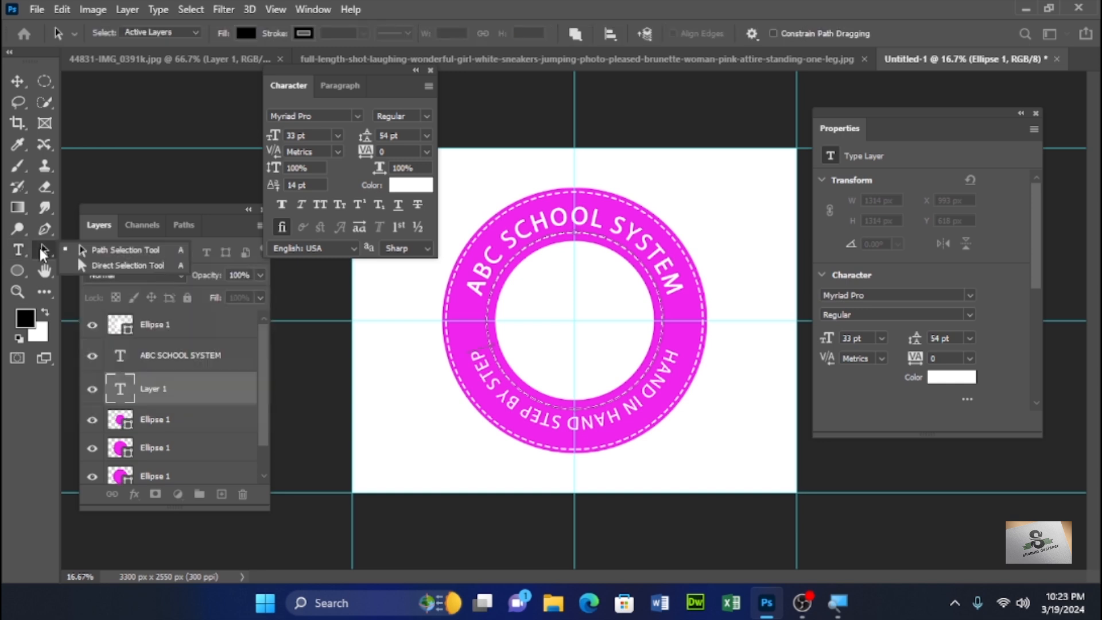
click(86, 251)
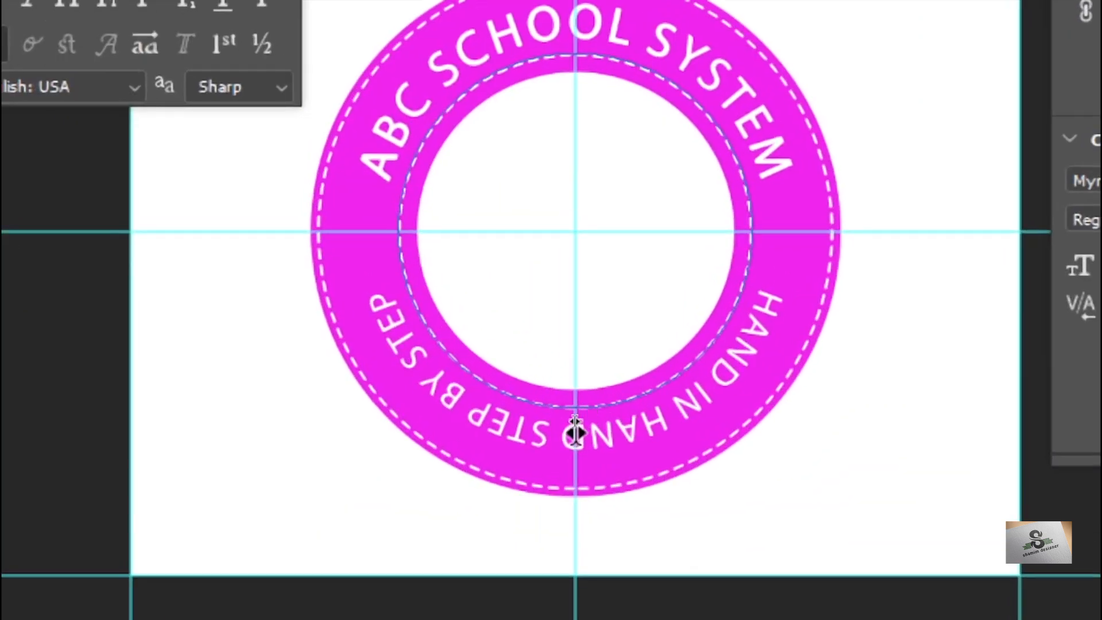
drag(573, 433, 574, 392)
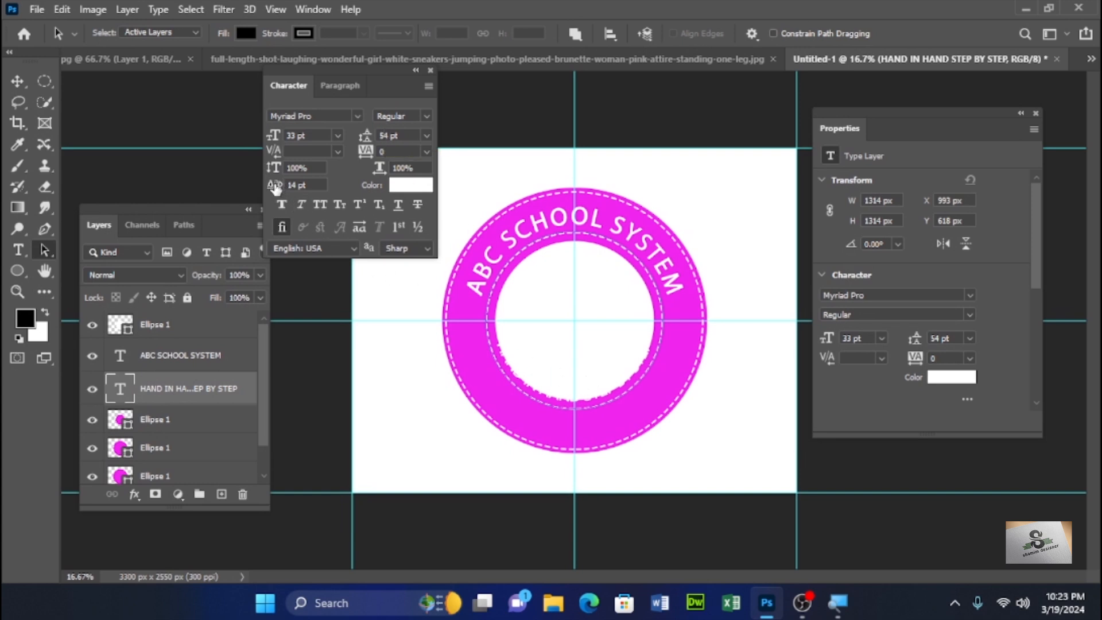
drag(276, 187, 257, 187)
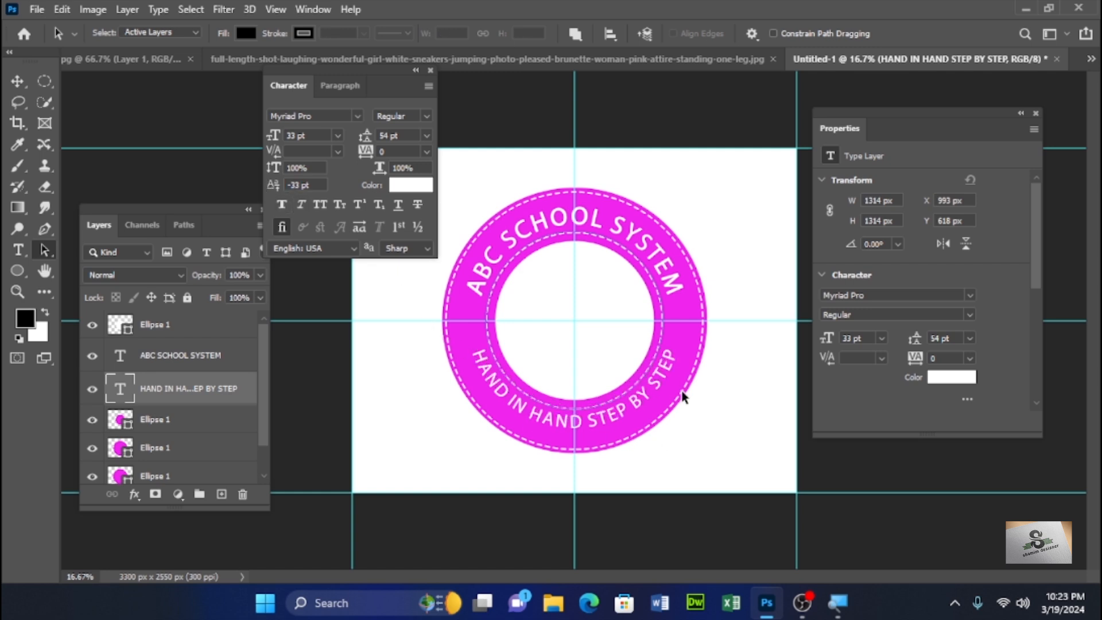
- Switch to the jumping-woman photo, close the Properties panel and move the Character panel beside the image
click(646, 60)
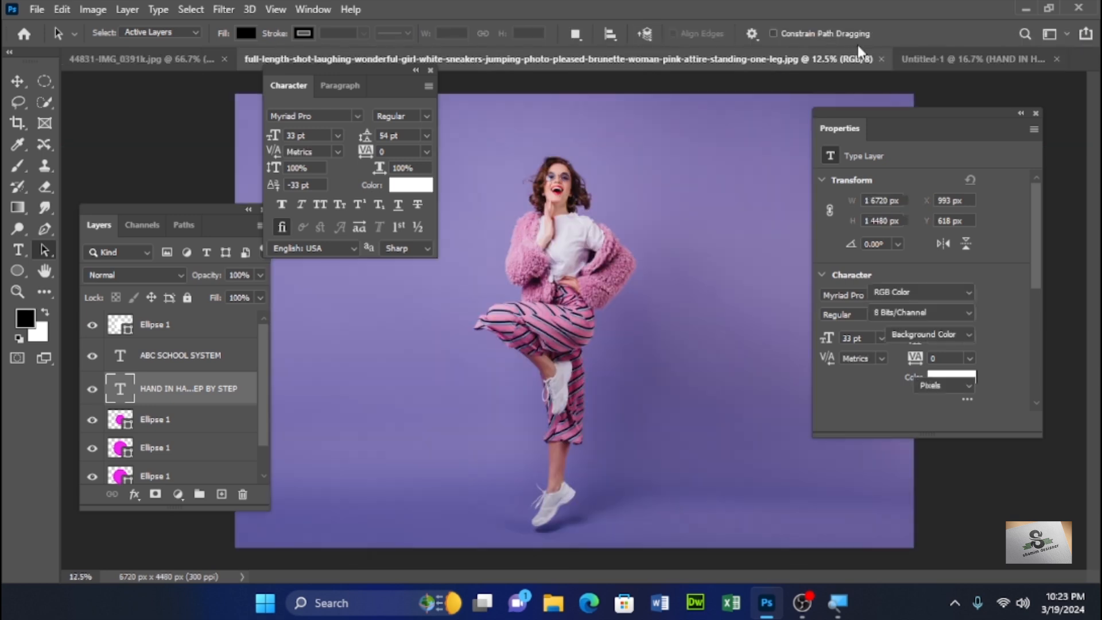
click(1035, 113)
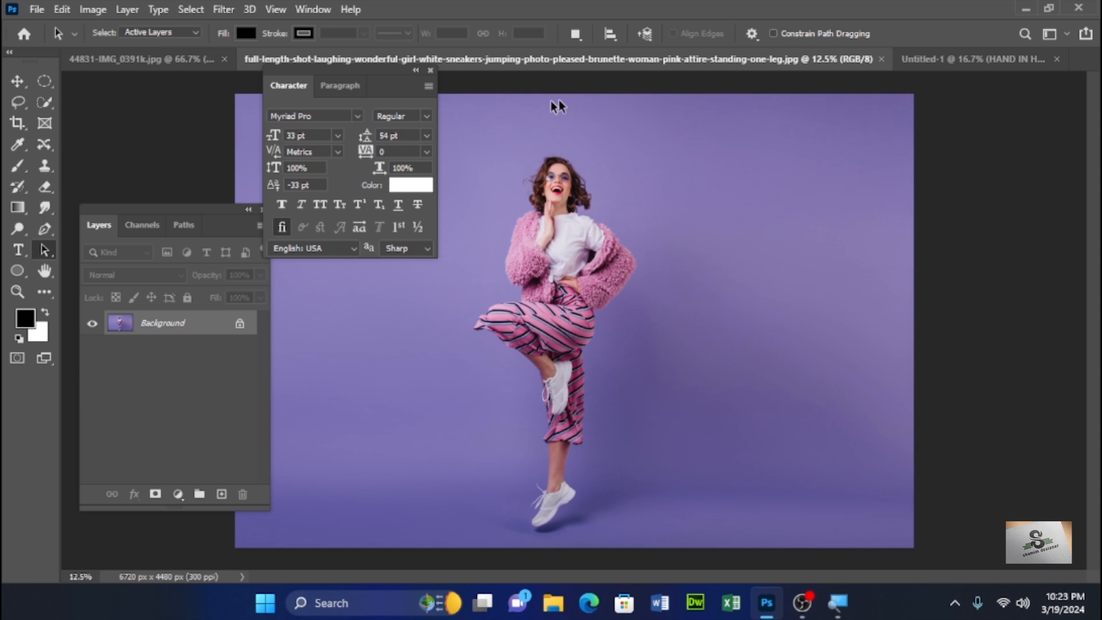
drag(347, 67, 979, 209)
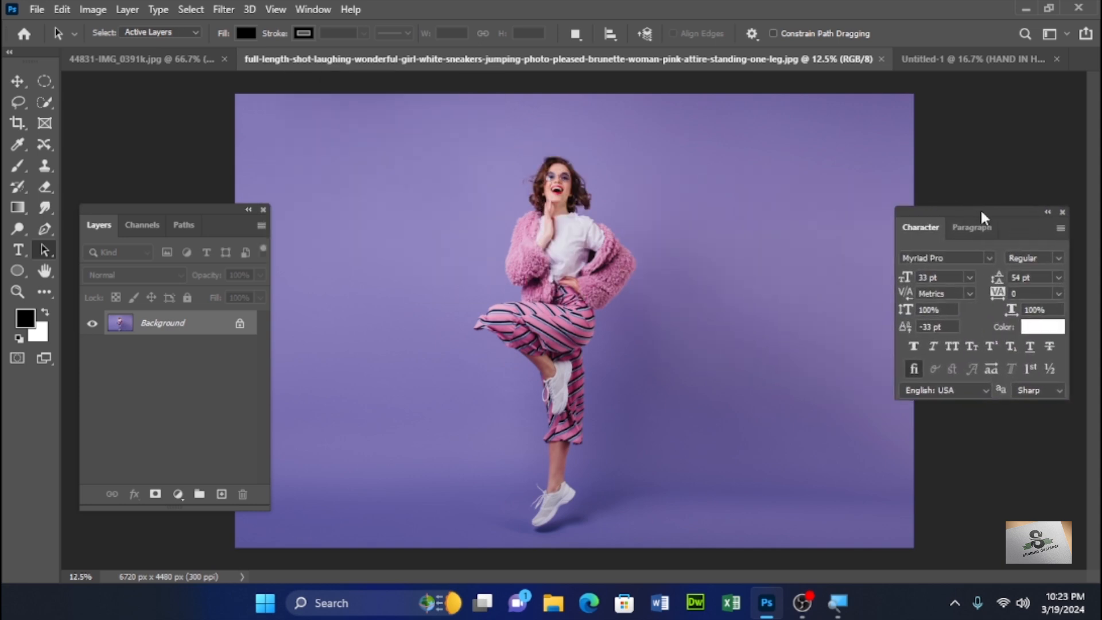
- Select the subject in the photo and copy it onto a new layer
click(17, 81)
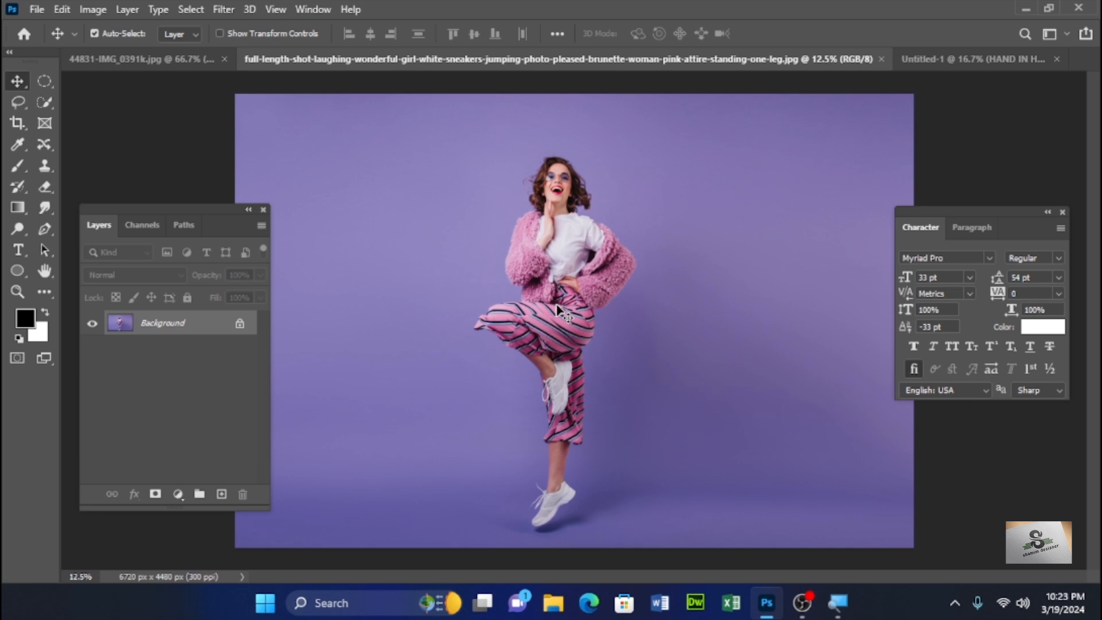
click(191, 9)
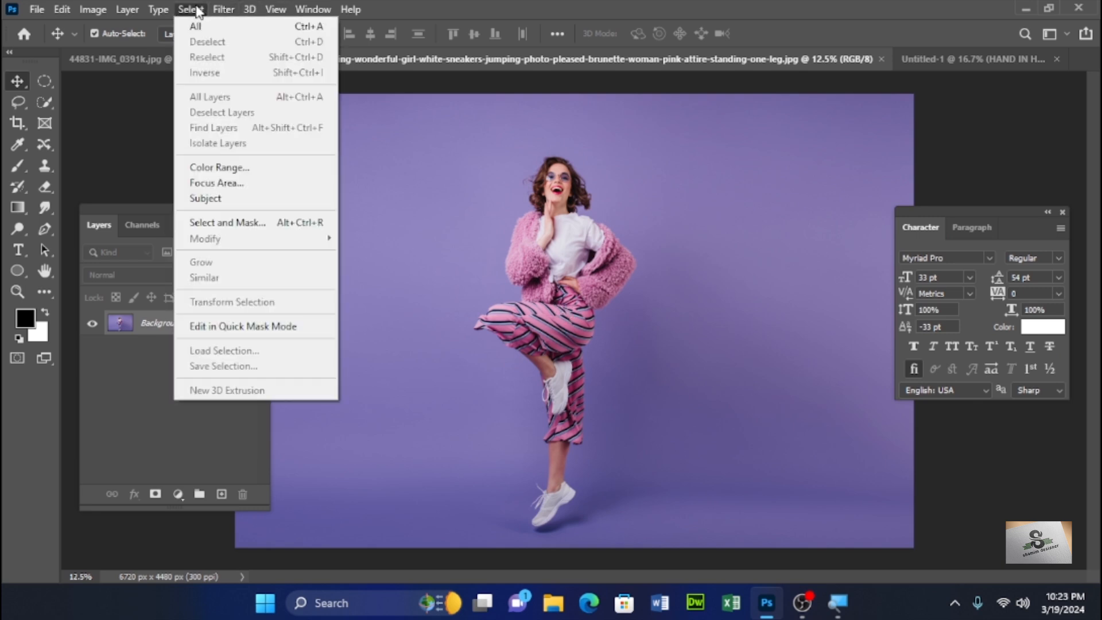
click(222, 200)
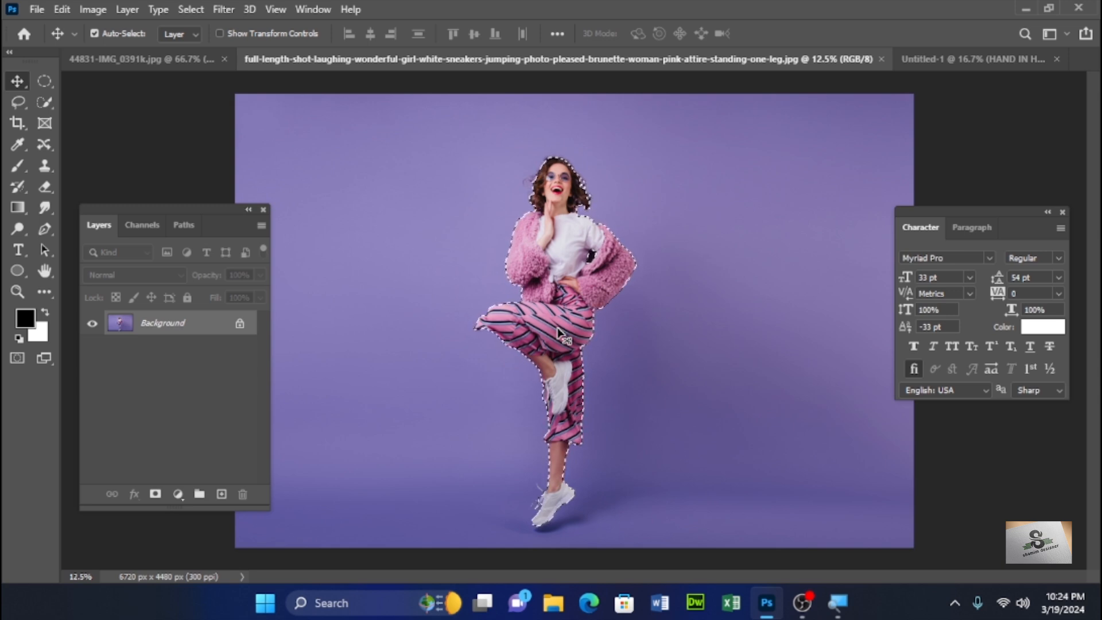
key(ctrl)
key(ctrl+j)
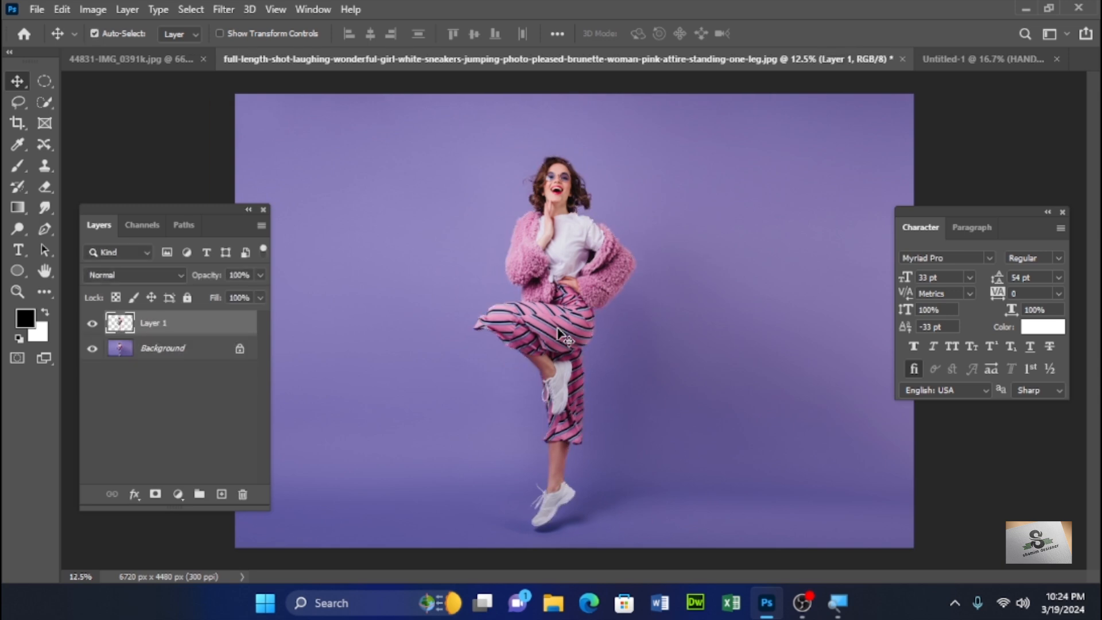
drag(608, 272, 546, 278)
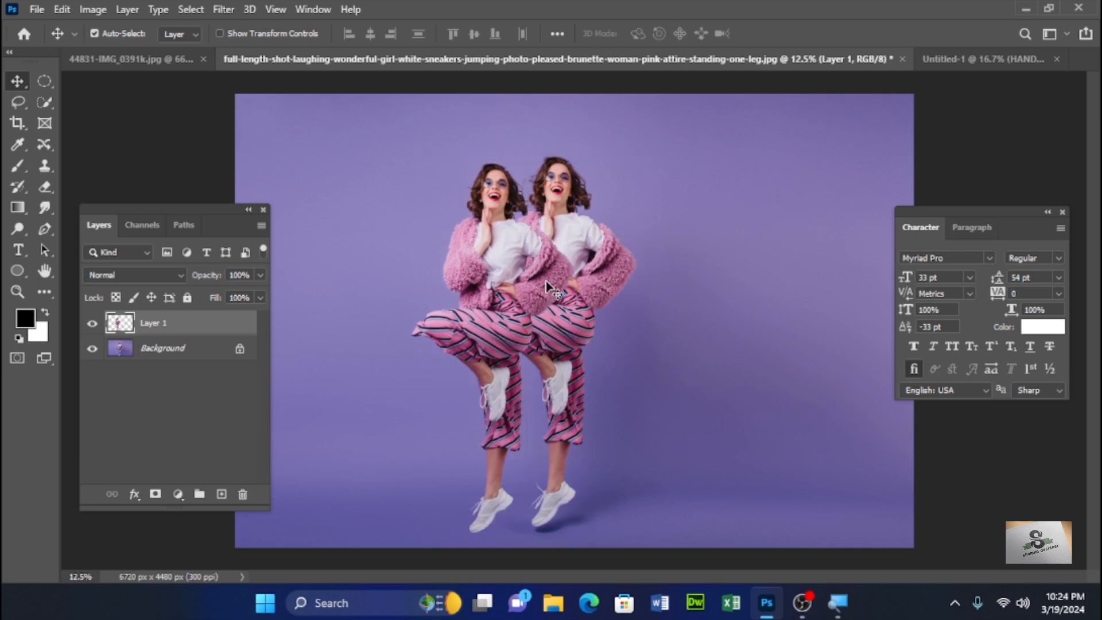
key(ctrl+z)
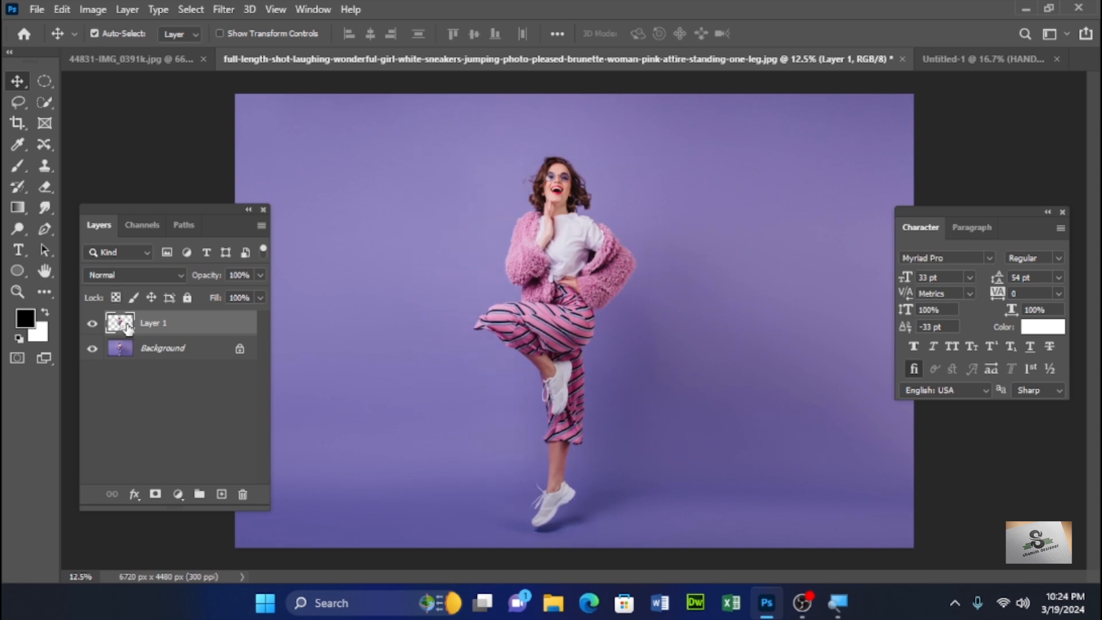
- Add point text to the left of the woman and reset the character settings
click(18, 250)
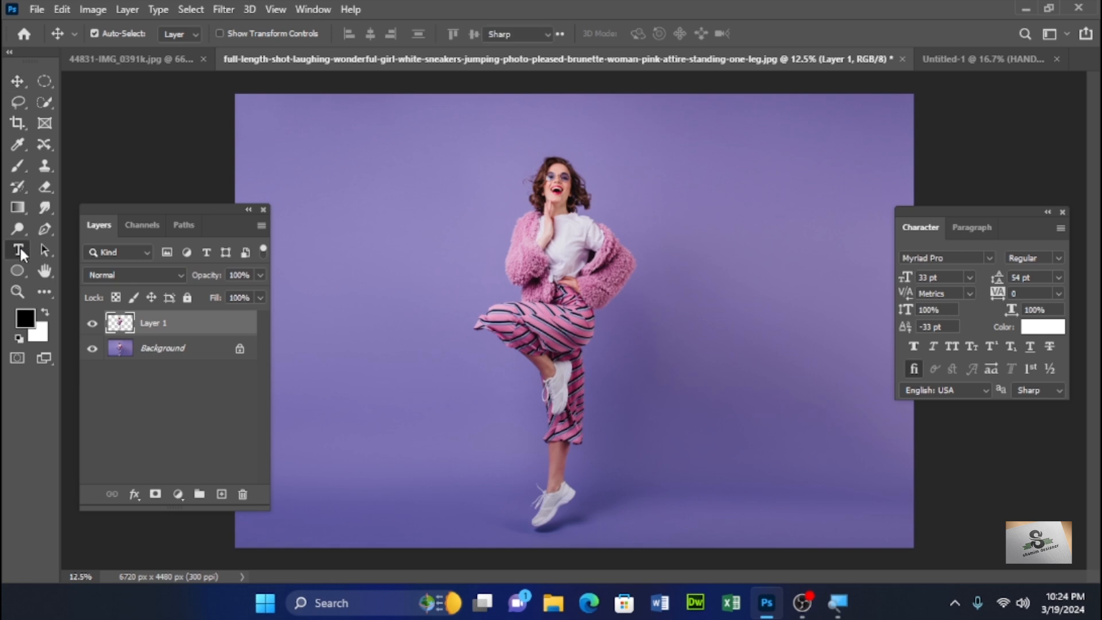
click(431, 297)
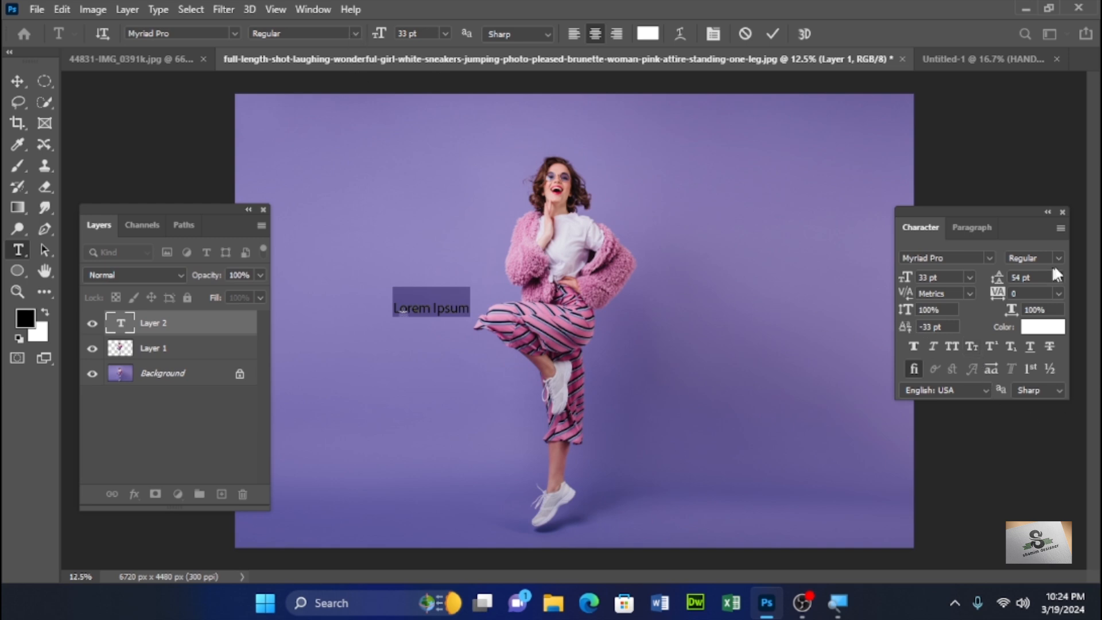
click(1061, 228)
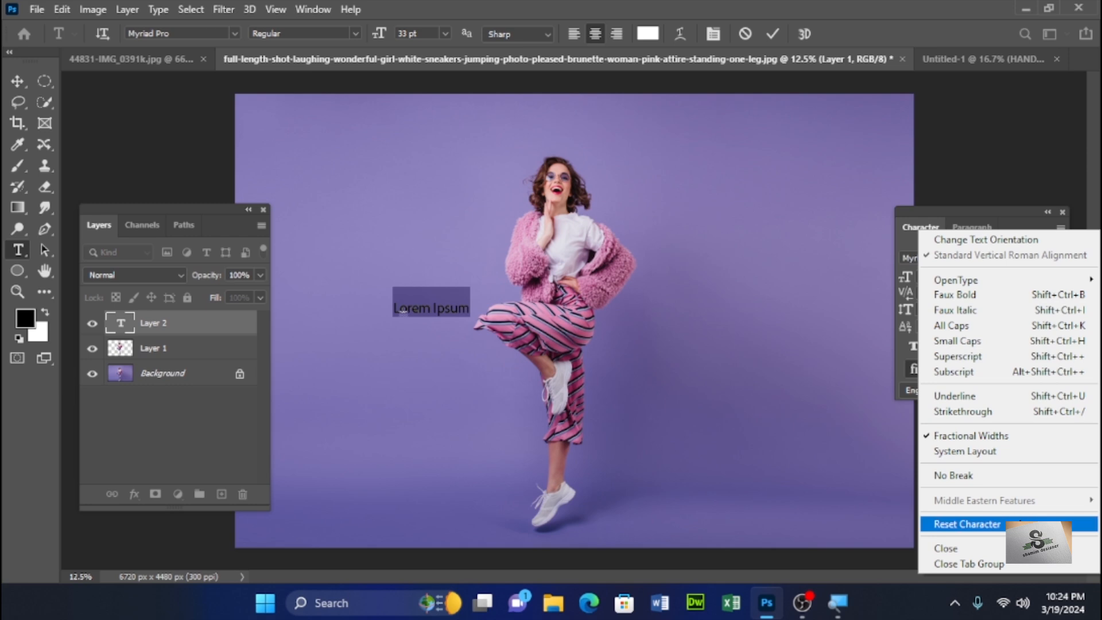
click(1017, 523)
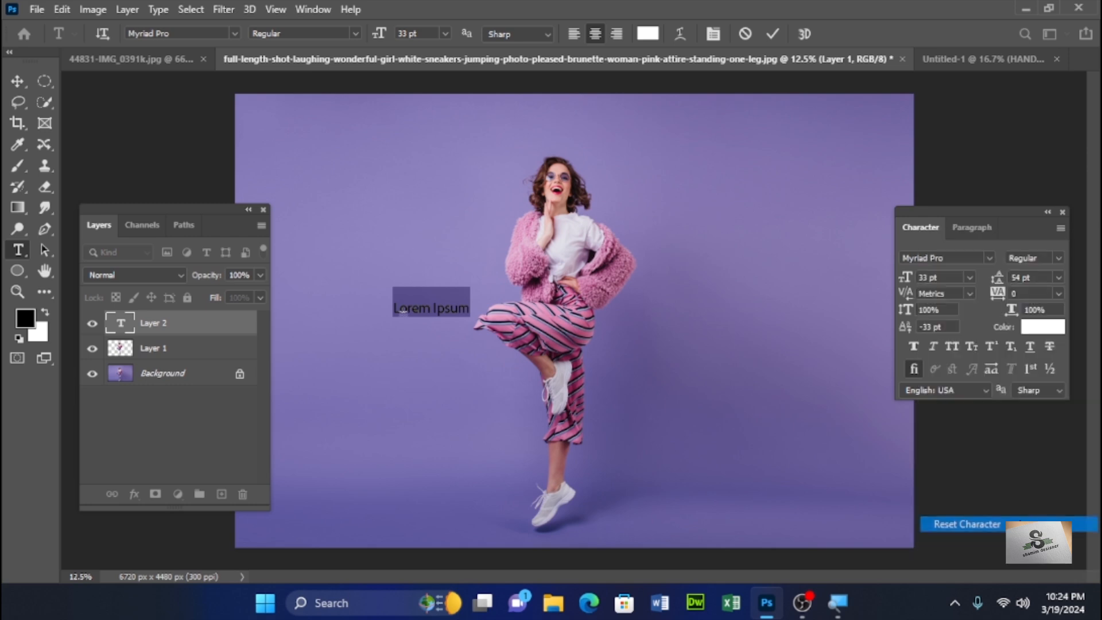
- Set the text to 72 pt with a near-white color and replace it with "STYLE"
click(969, 277)
click(961, 485)
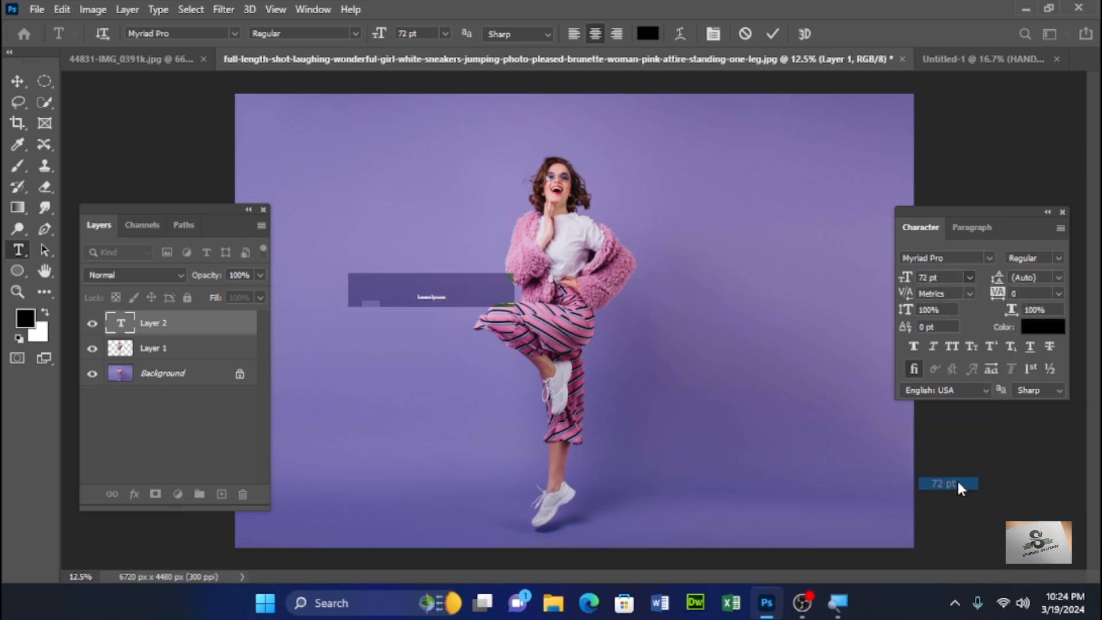
click(1042, 326)
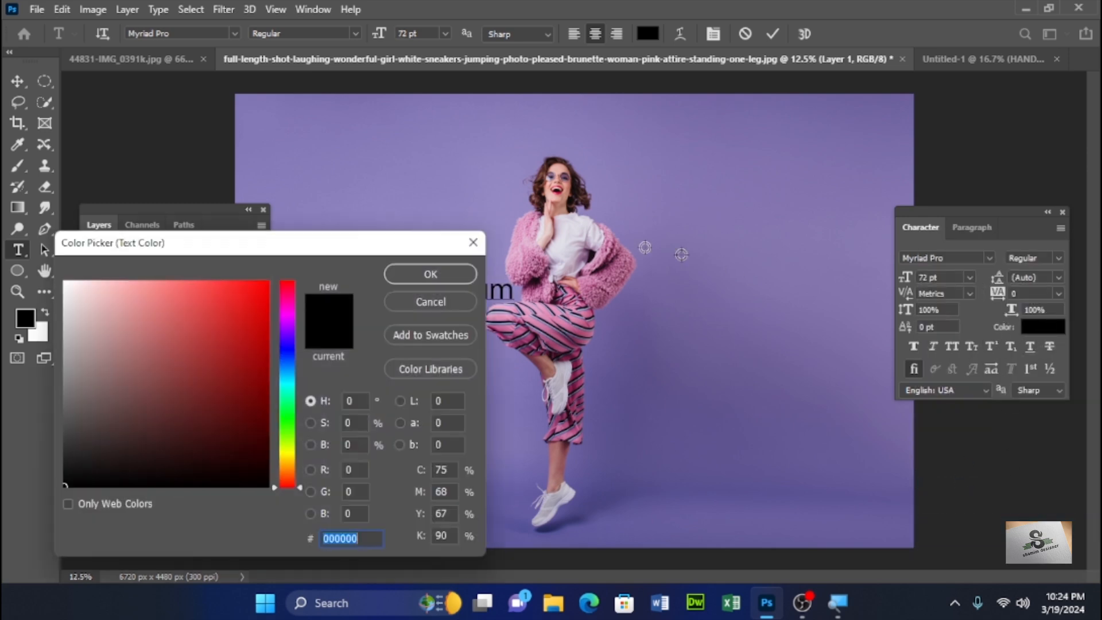
click(70, 282)
click(429, 274)
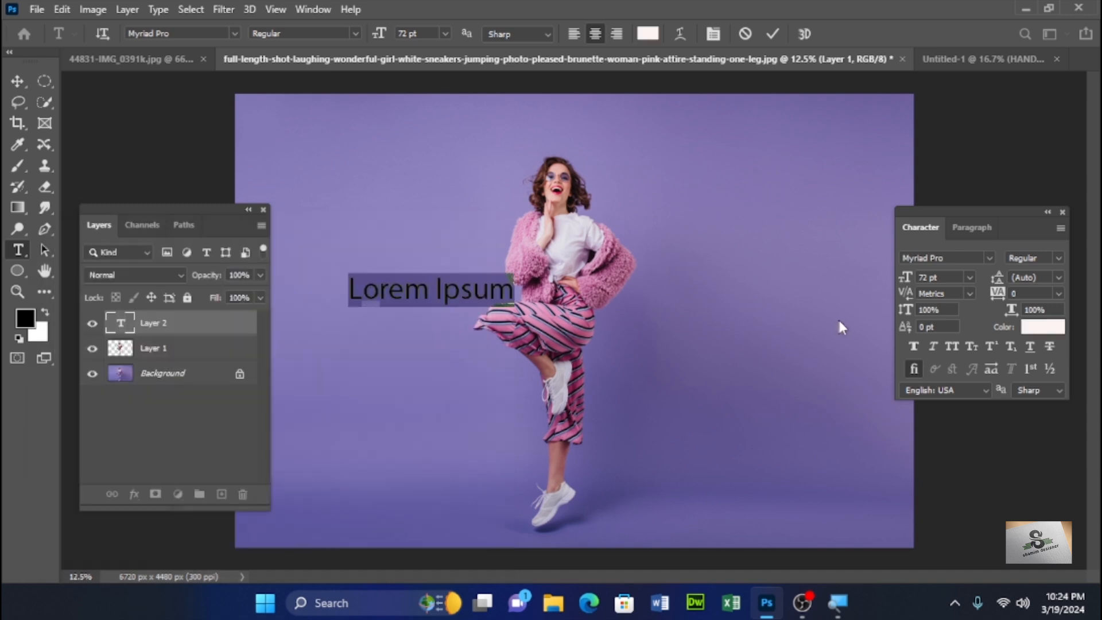
text(STYLE)
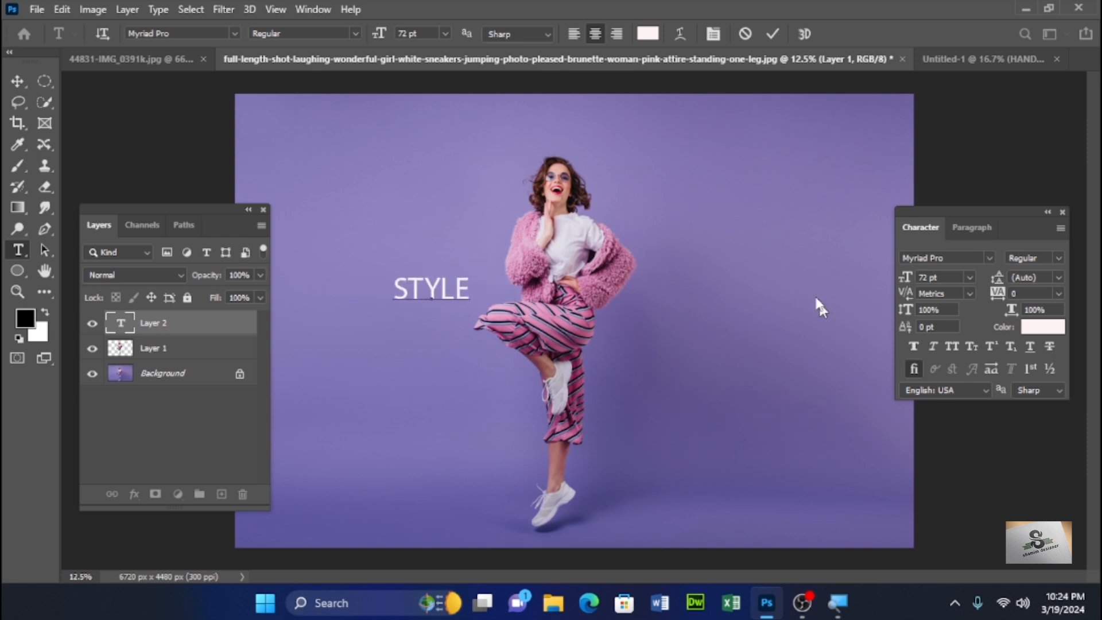
click(340, 201)
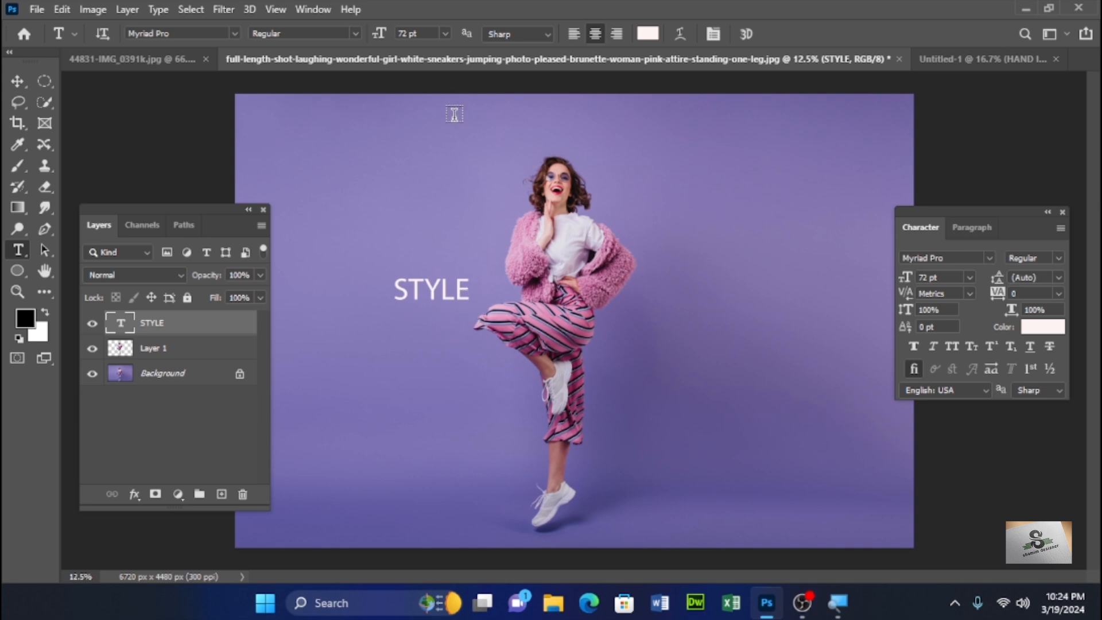
- Set the STYLE text to 277 pt and apply faux bold
drag(380, 35, 405, 35)
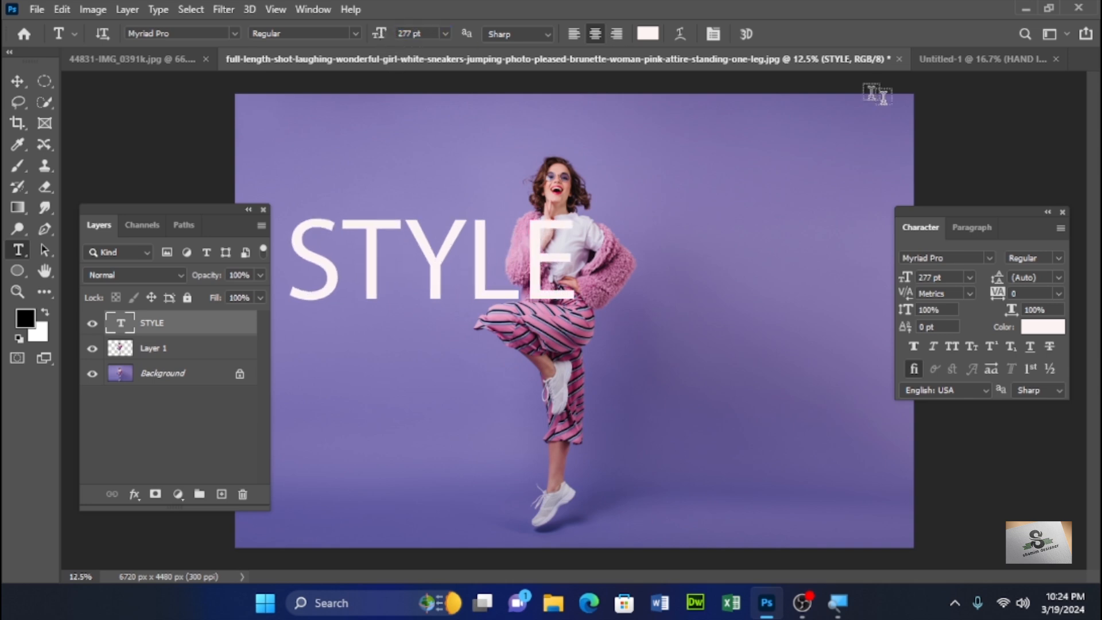
click(913, 346)
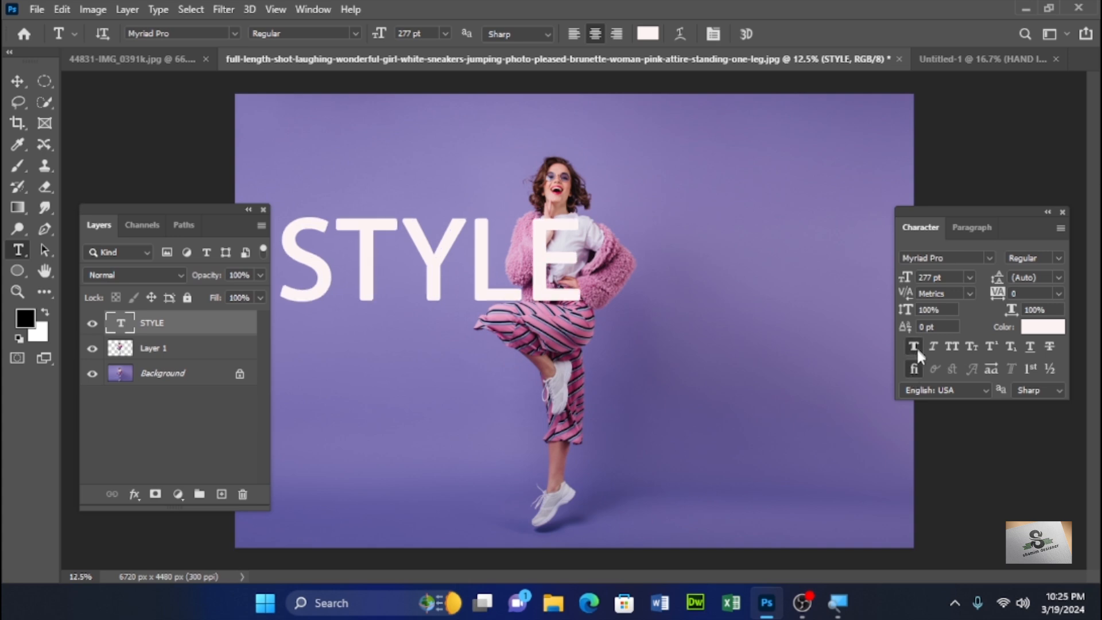
- Free-transform the STYLE text to enlarge it and rotate it diagonally across the woman
click(17, 82)
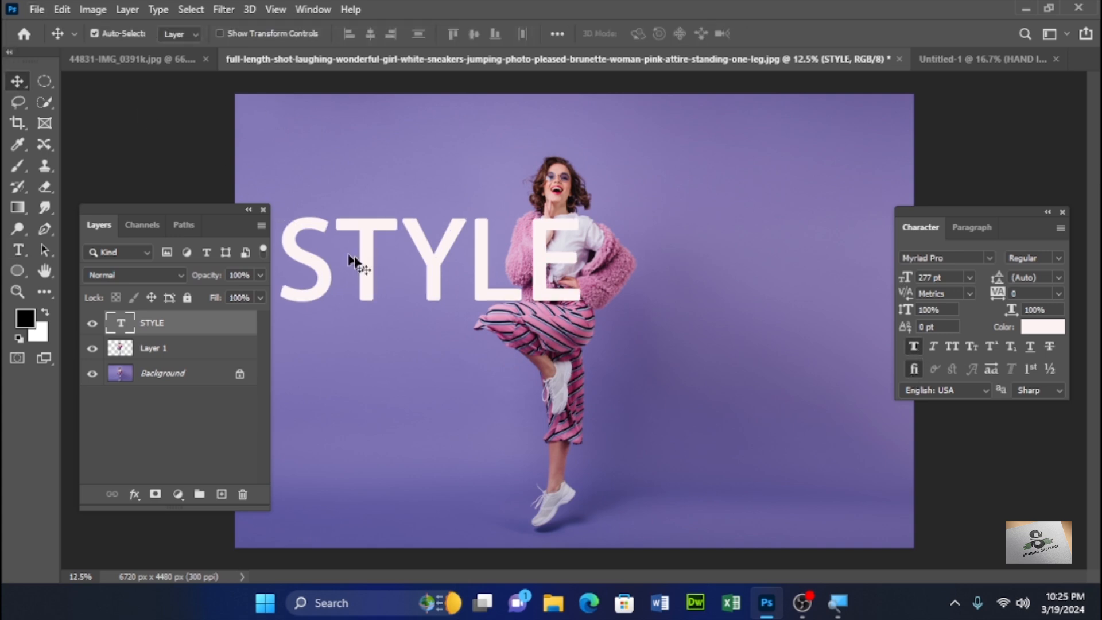
key(ctrl+t)
drag(451, 271, 602, 282)
drag(749, 200, 754, 130)
drag(721, 219, 688, 248)
key(Return)
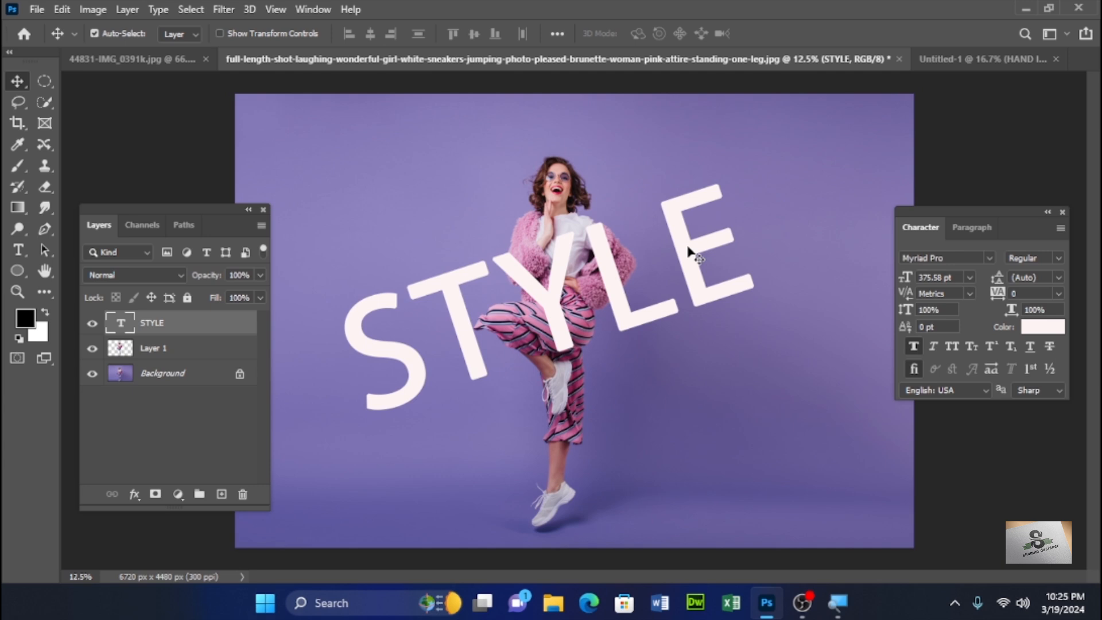
- Duplicate the STYLE text layer and move the cut-out subject layer between the two text layers
key(ctrl+j)
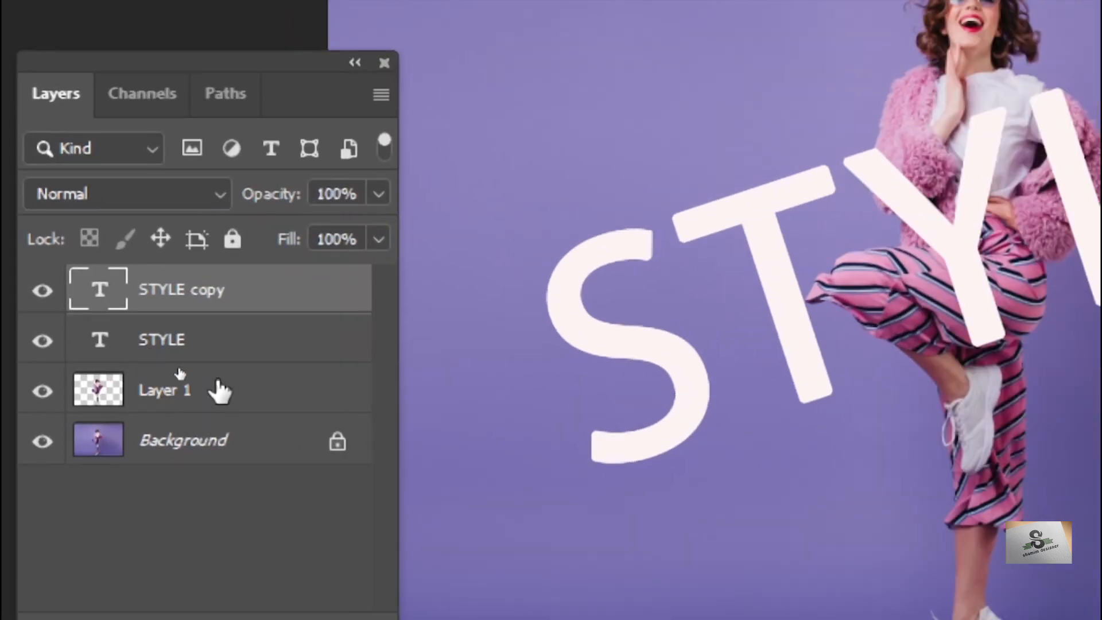
drag(201, 390, 196, 308)
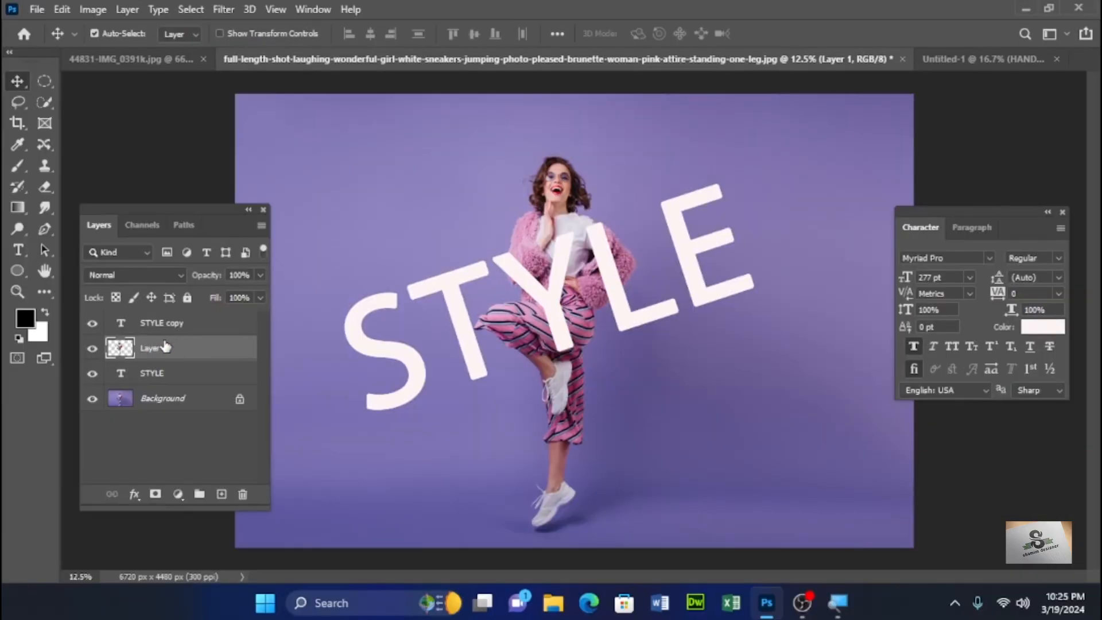
- Set the fill of the STYLE copy layer to 0%
click(158, 327)
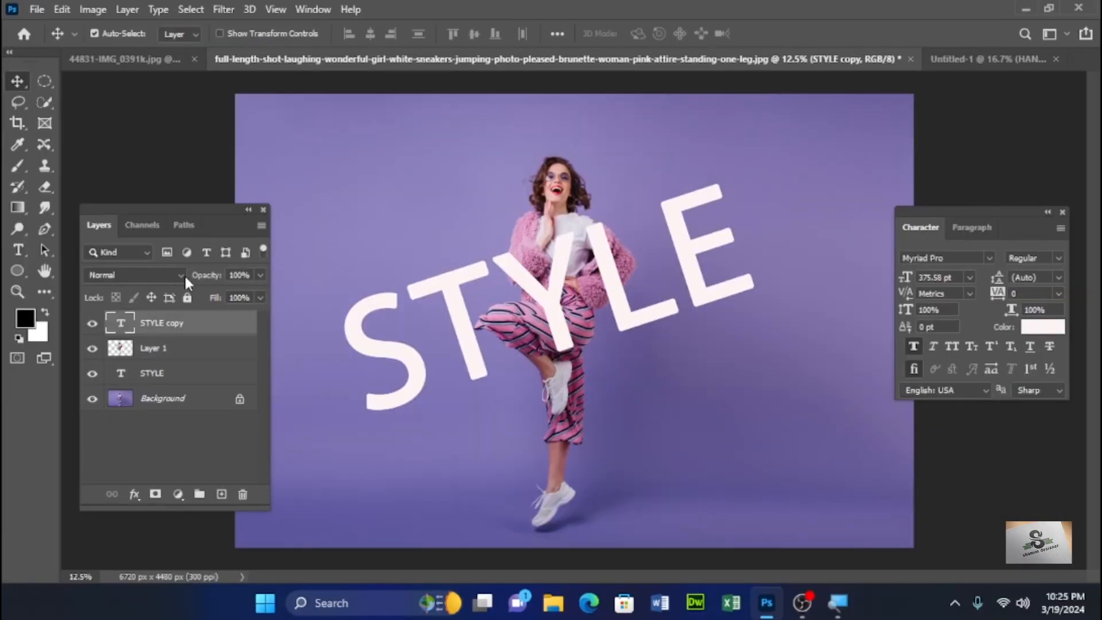
click(261, 299)
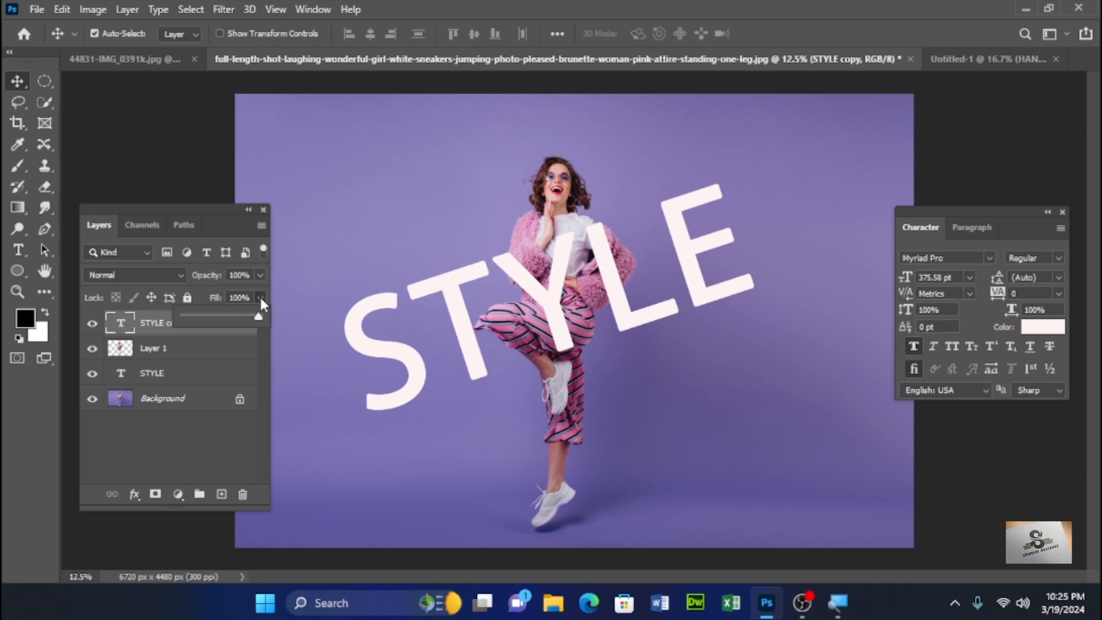
drag(249, 317, 207, 315)
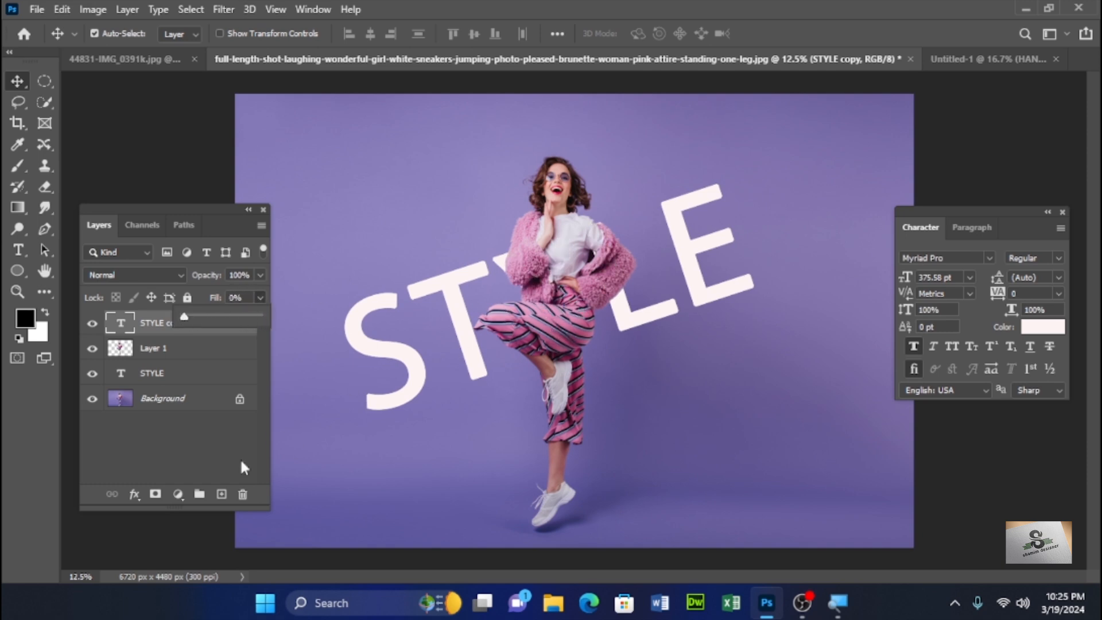
- Add an inside Stroke layer style of 35 px to the STYLE copy layer
click(134, 495)
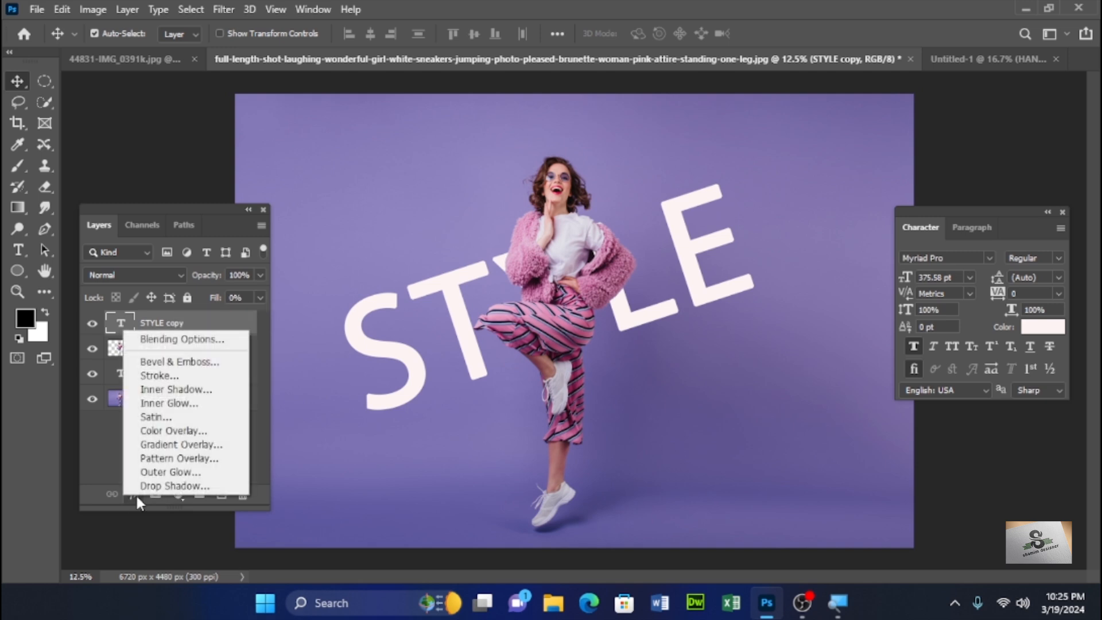
click(155, 375)
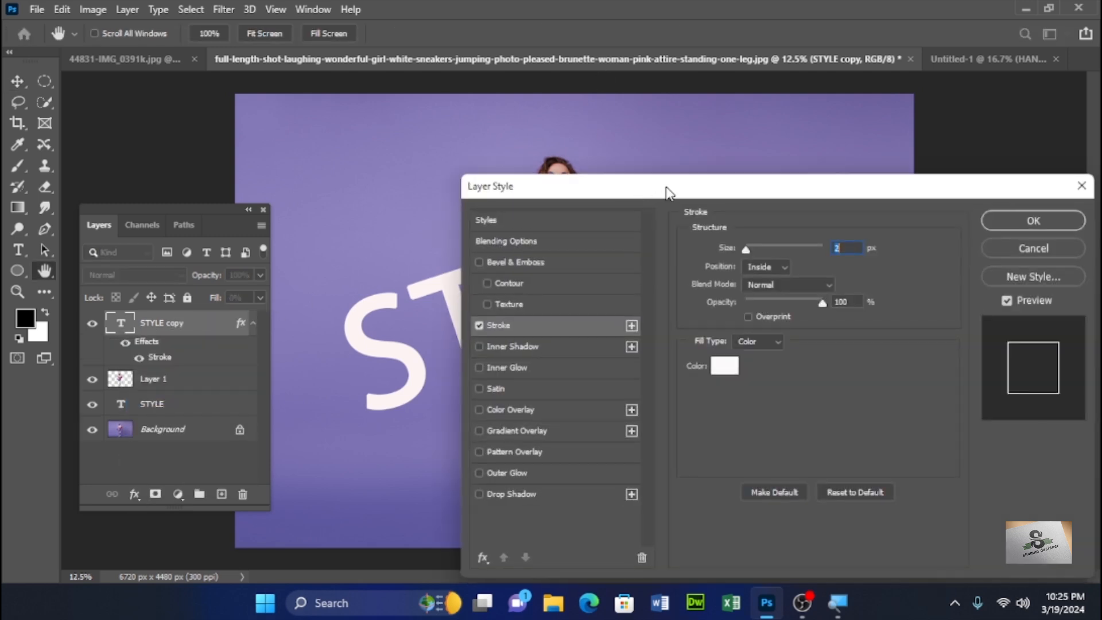
mouse_move(663, 190)
mouse_down()
mouse_move(804, 135)
mouse_move(775, 91)
mouse_up()
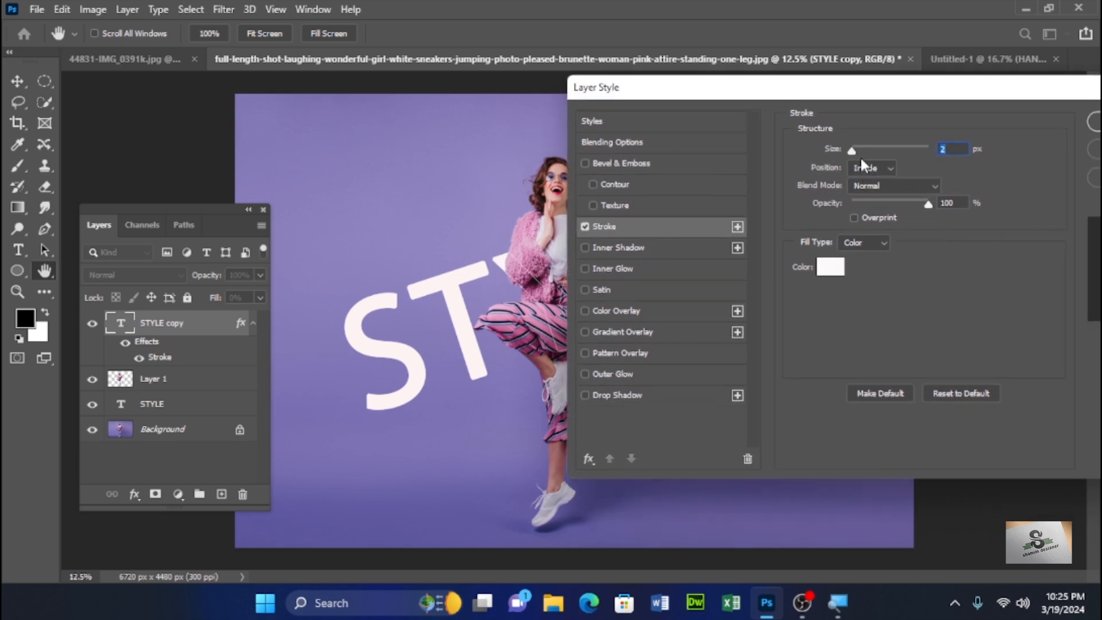
drag(751, 87, 931, 178)
drag(1032, 242, 1047, 246)
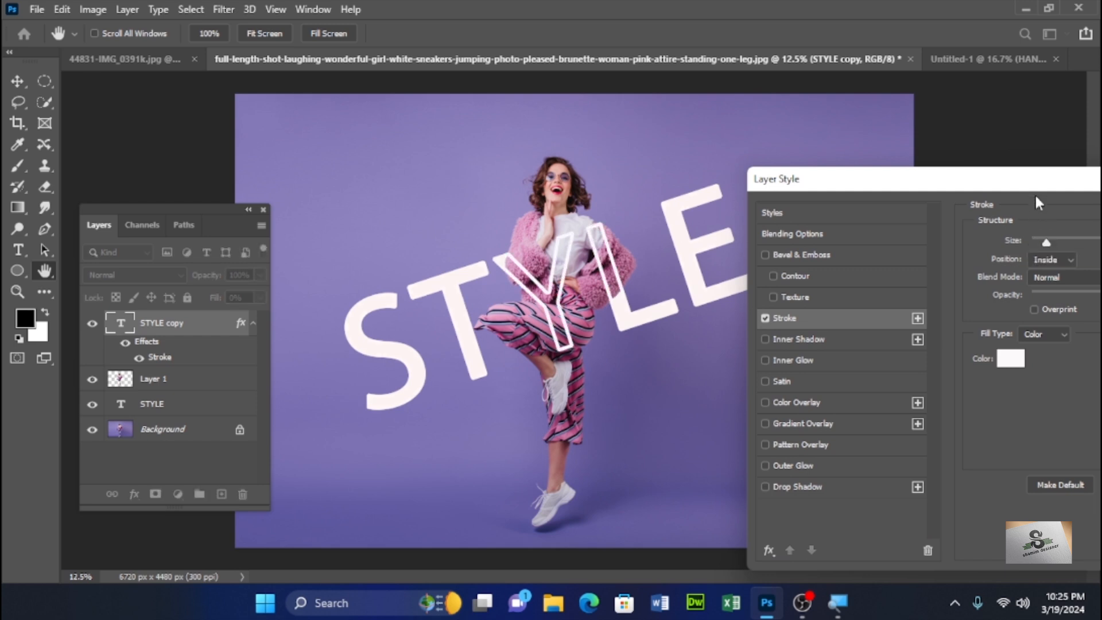
drag(1037, 189, 949, 186)
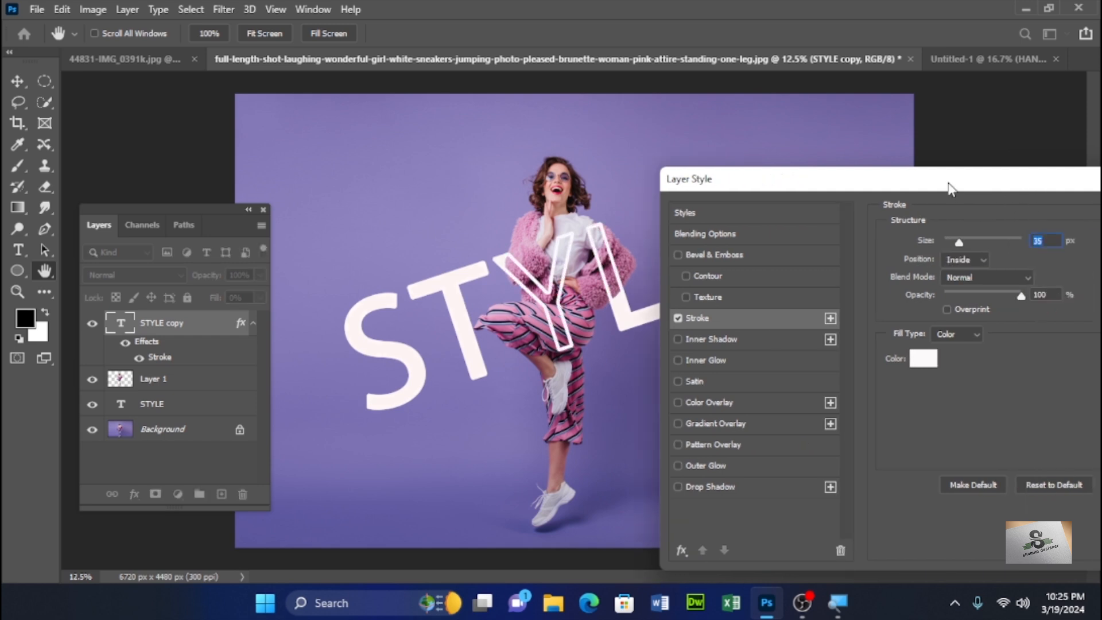
- Add a black Drop Shadow with size 81 px to the STYLE copy layer and apply the layer style
click(677, 487)
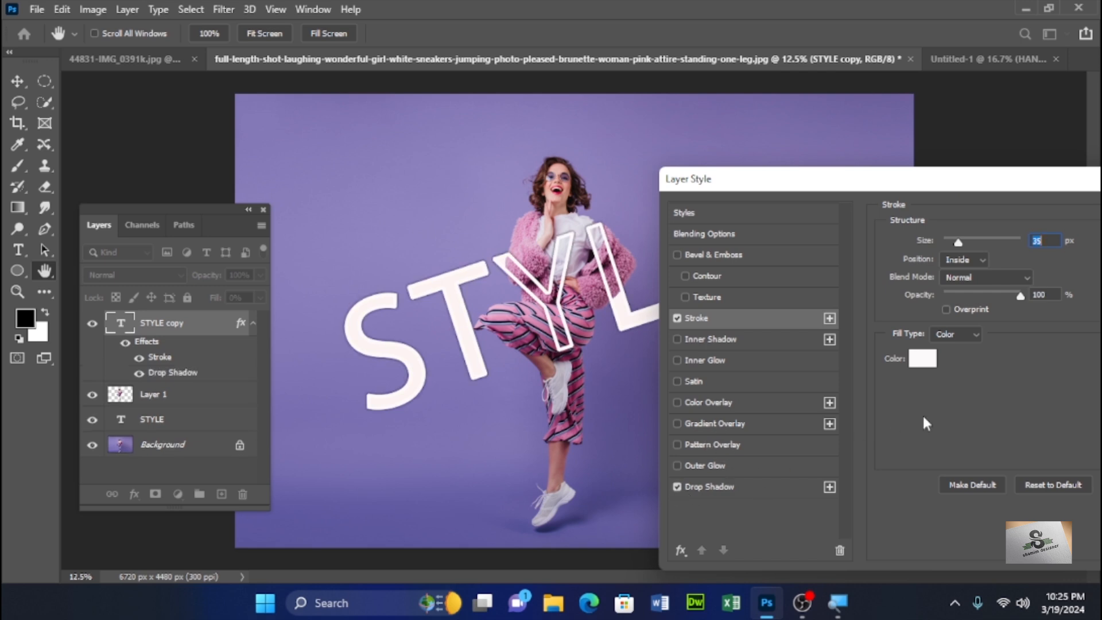
click(734, 488)
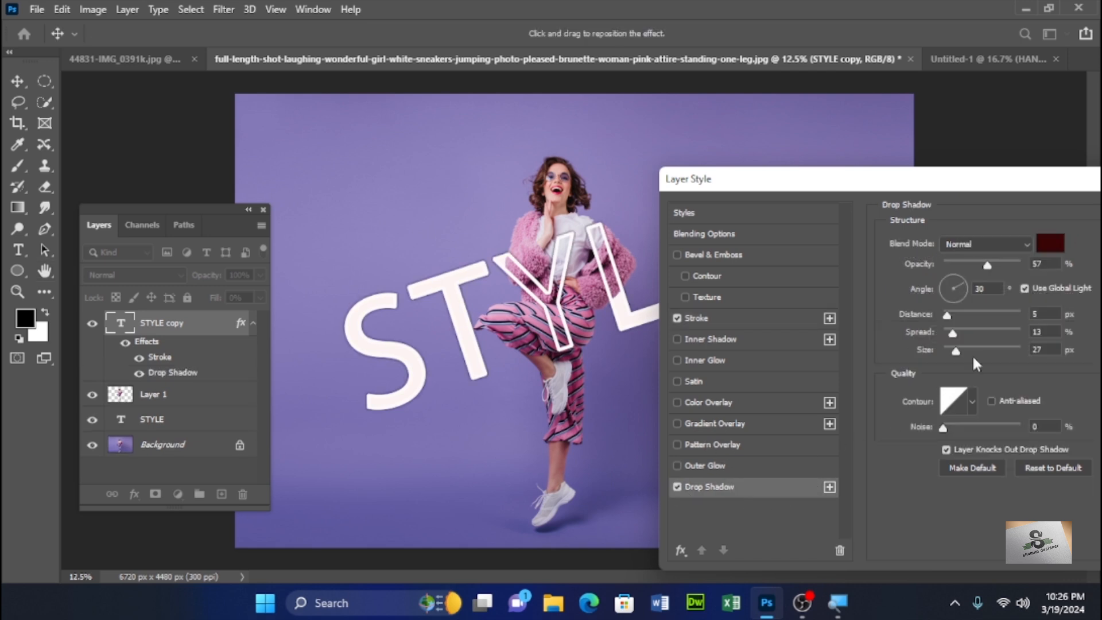
drag(962, 351, 972, 348)
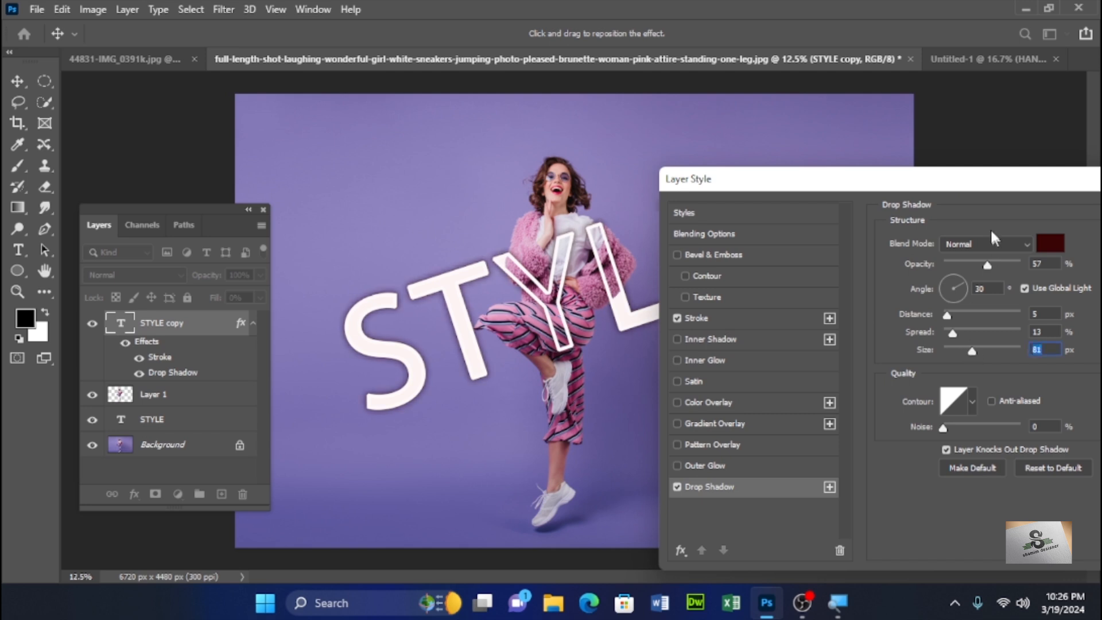
click(1049, 243)
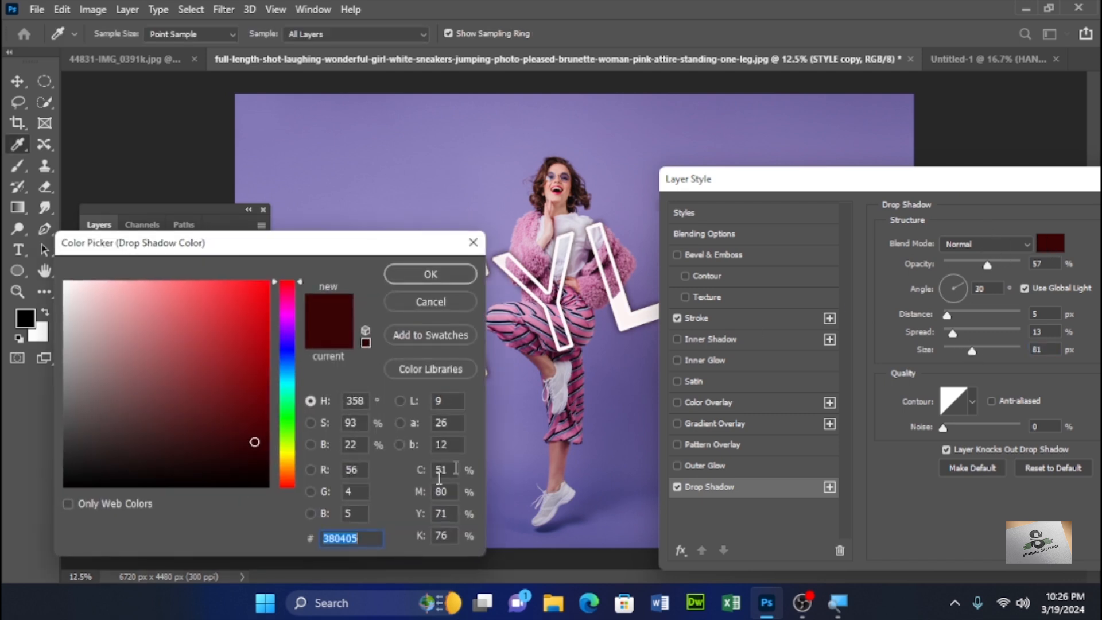
click(109, 485)
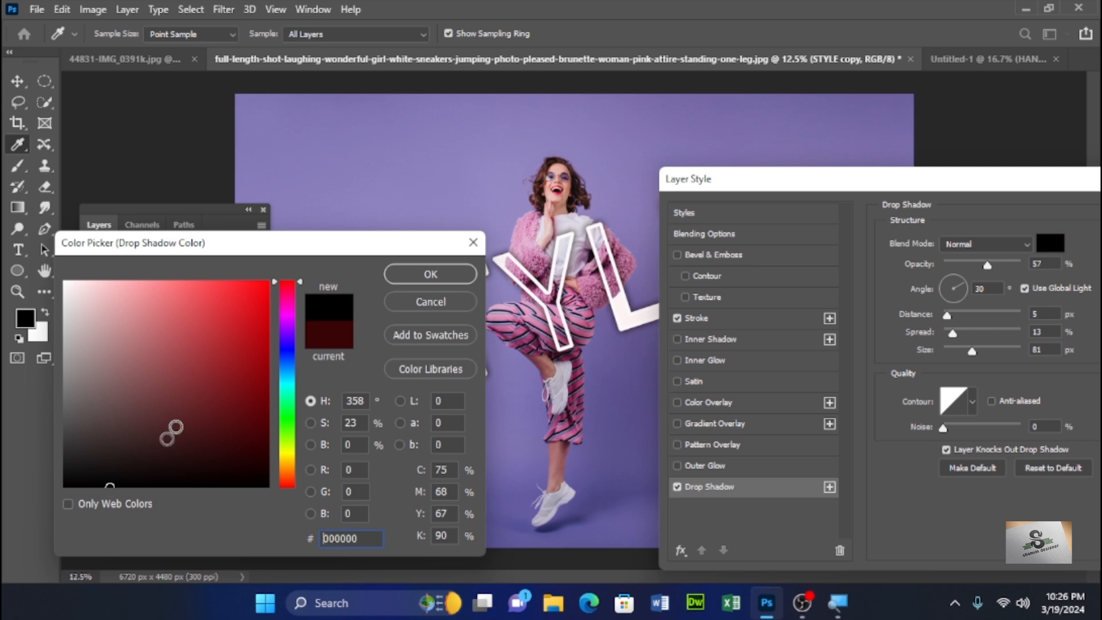
click(445, 276)
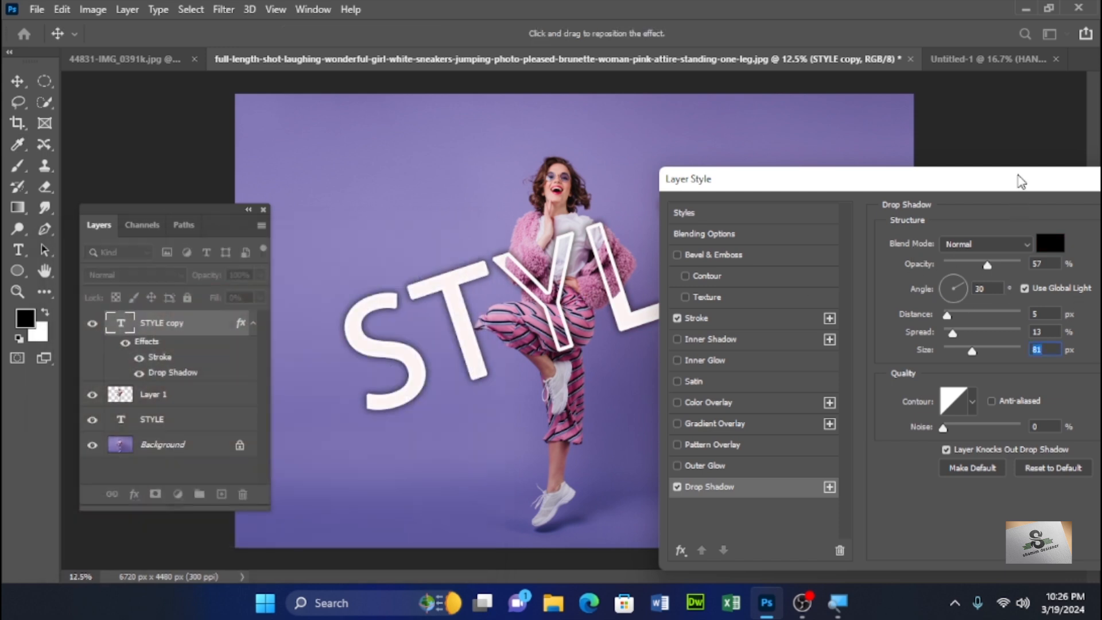
drag(1020, 180, 760, 209)
click(986, 237)
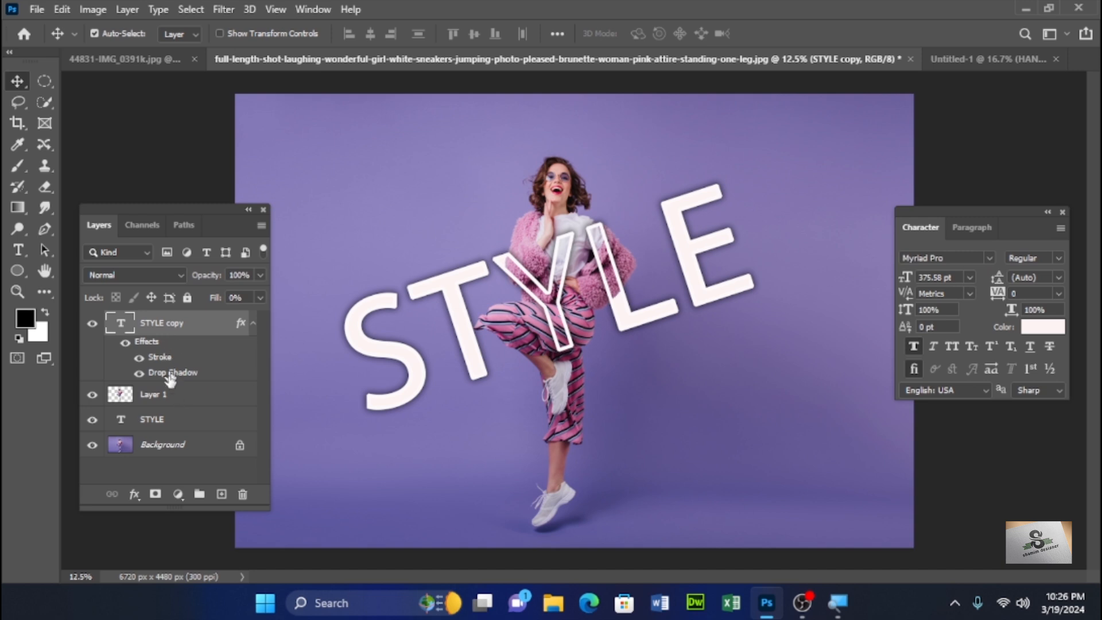
- Select both STYLE text layers together and move them slightly up over the photo
shift+click(176, 430)
click(175, 428)
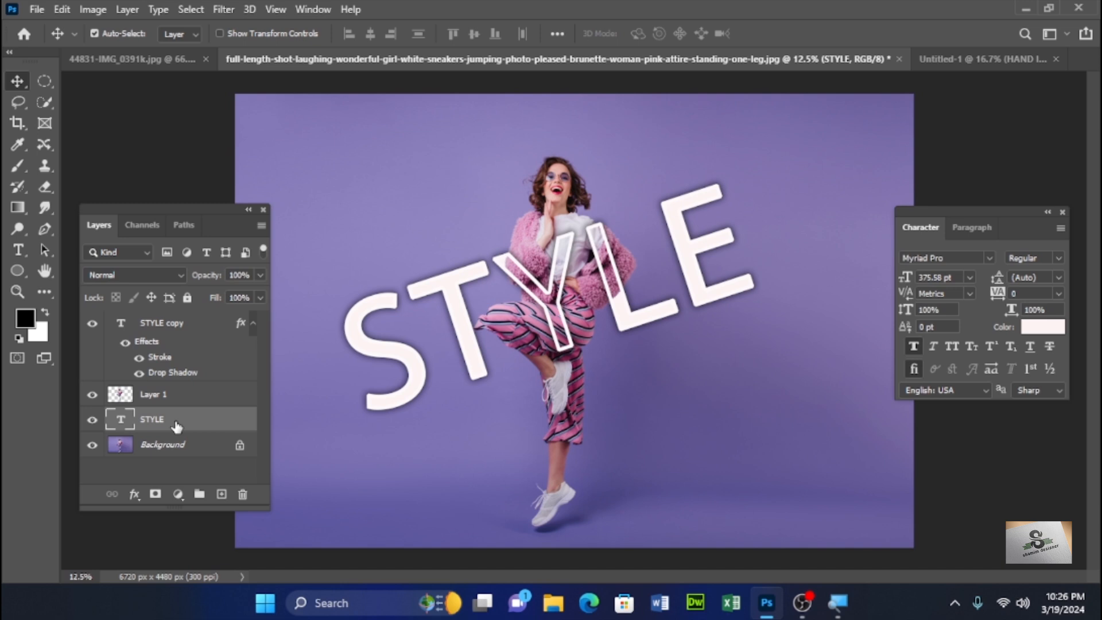
ctrl+click(181, 325)
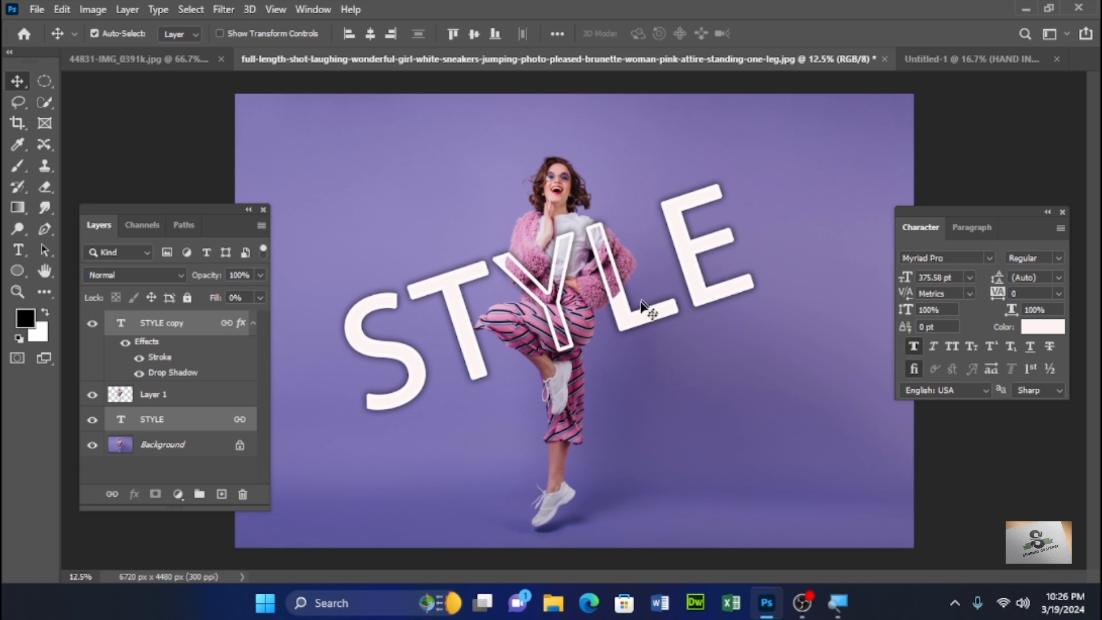
mouse_move(645, 315)
mouse_down()
mouse_move(708, 276)
mouse_move(737, 287)
mouse_move(739, 208)
mouse_move(654, 296)
mouse_up()
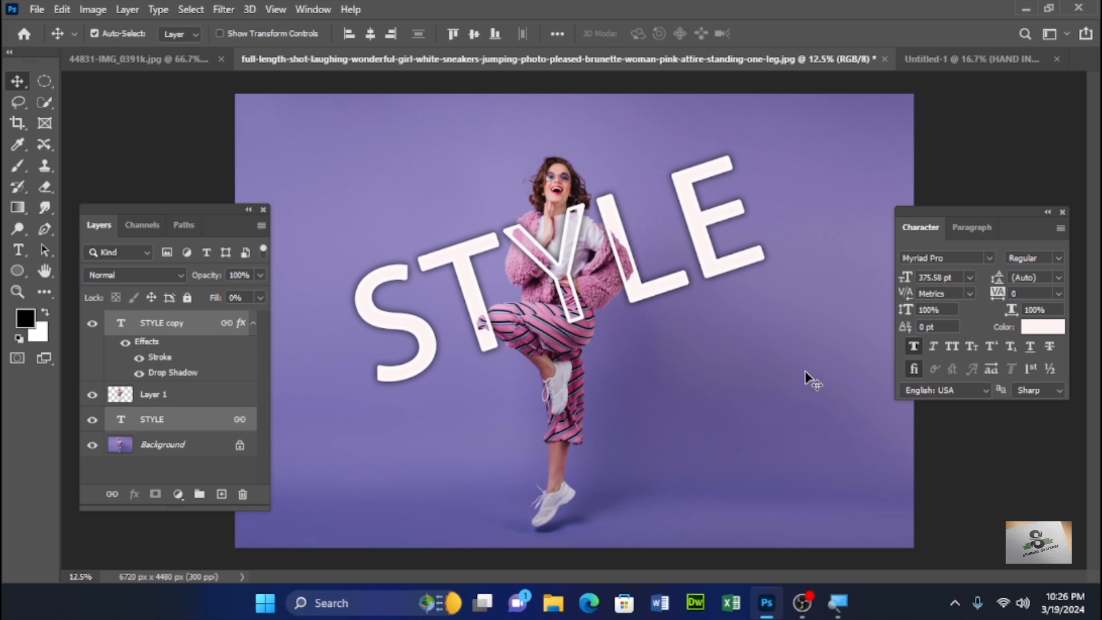